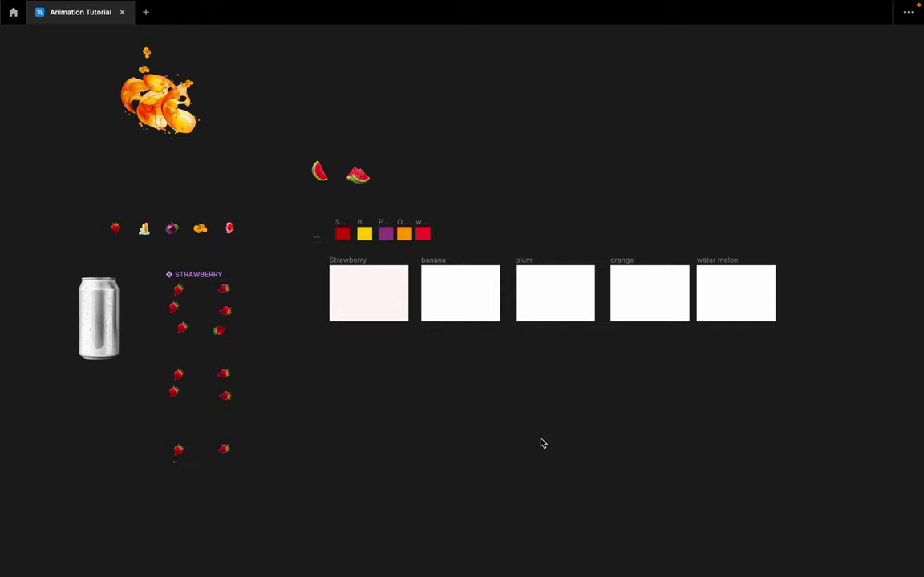
- Look over the can image, fruit images, colour swatches and the five flavour frames on the canvas
scroll(546, 449, left, 3)
scroll(546, 450, down, 2)
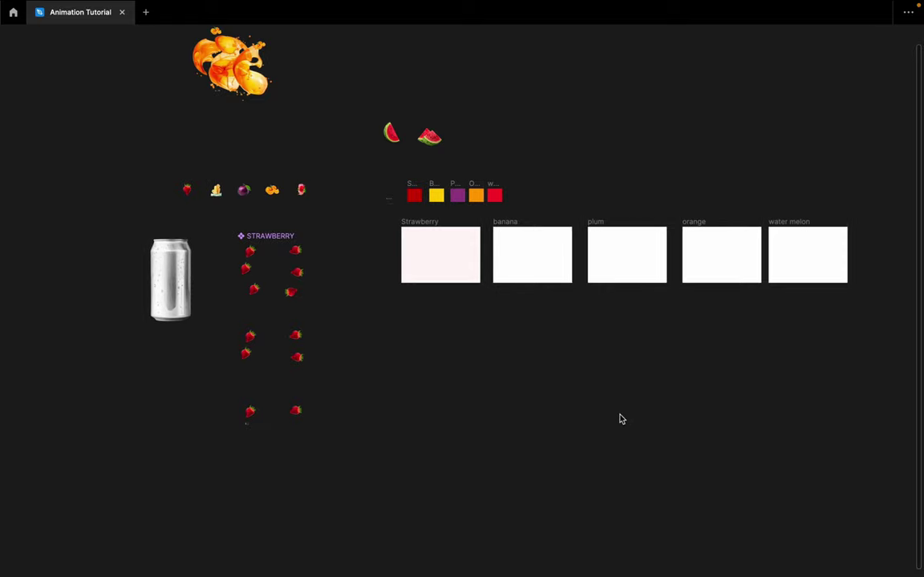
click(161, 258)
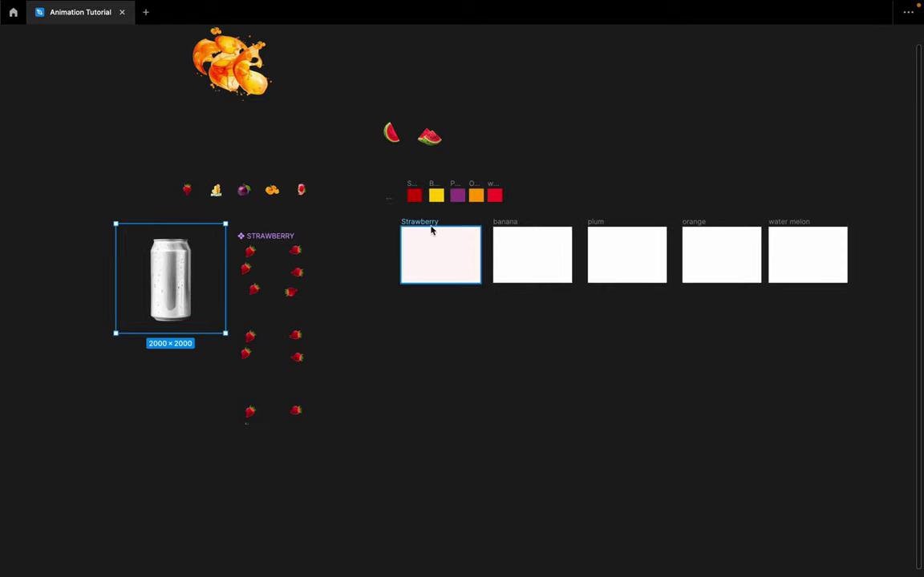
click(578, 181)
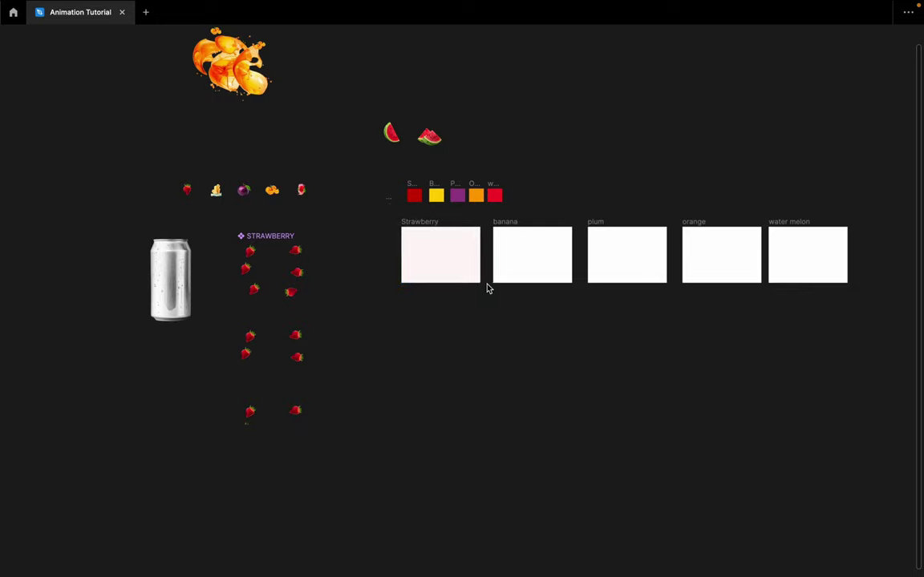
scroll(546, 191, up, 3)
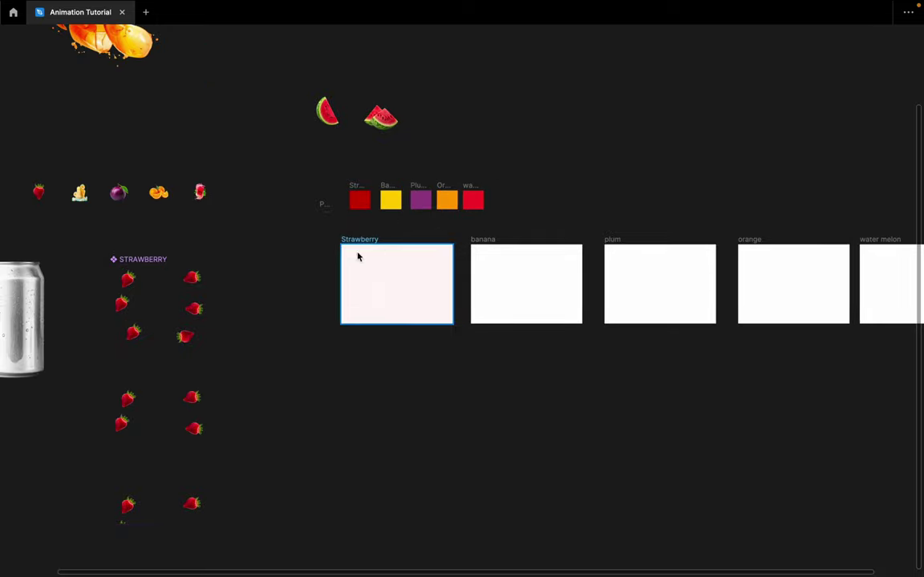
scroll(390, 251, down, 2)
scroll(836, 280, up, 1)
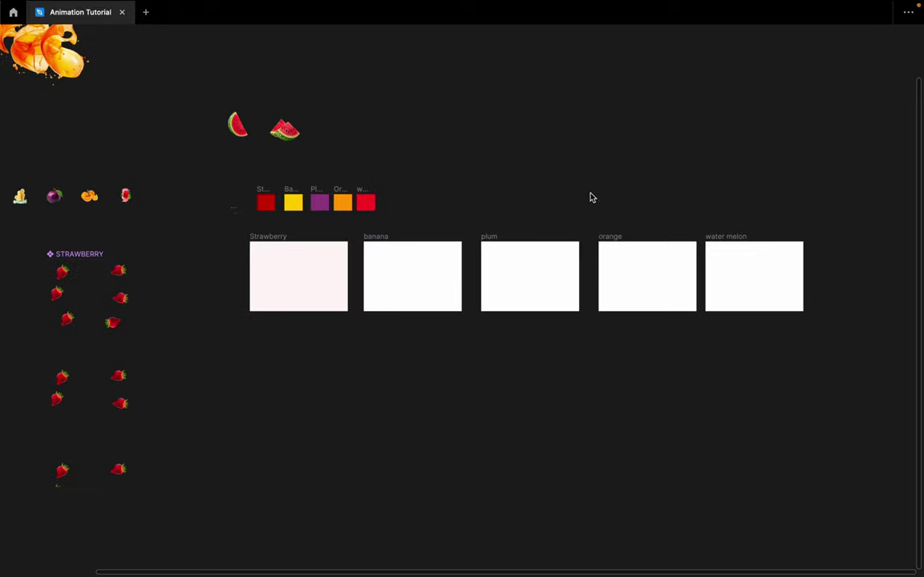
- Show the hidden interface panels and select the Strawberry frame
right_click(583, 161)
click(642, 195)
click(365, 238)
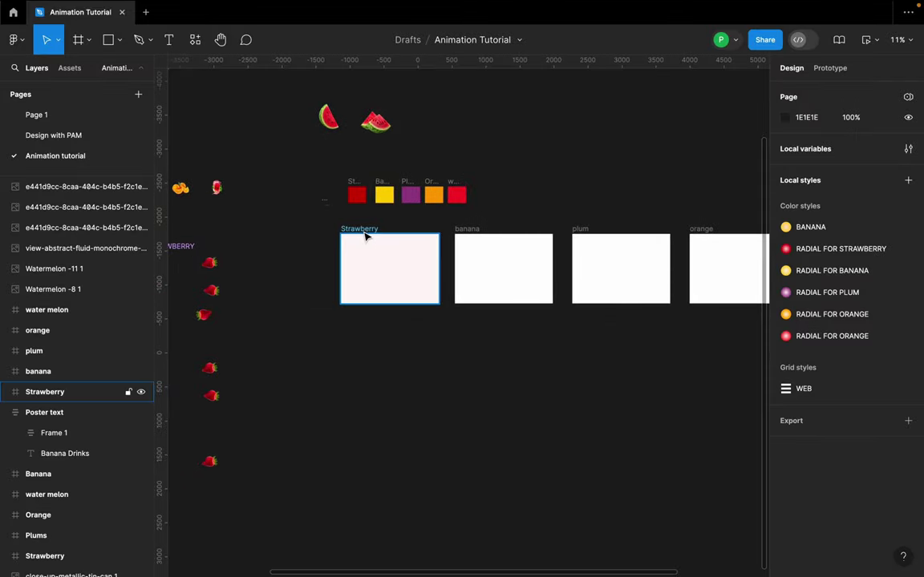
- Check the desktop size presets of the Frame tool, then return to the Move tool and clear the selection
click(88, 40)
click(77, 70)
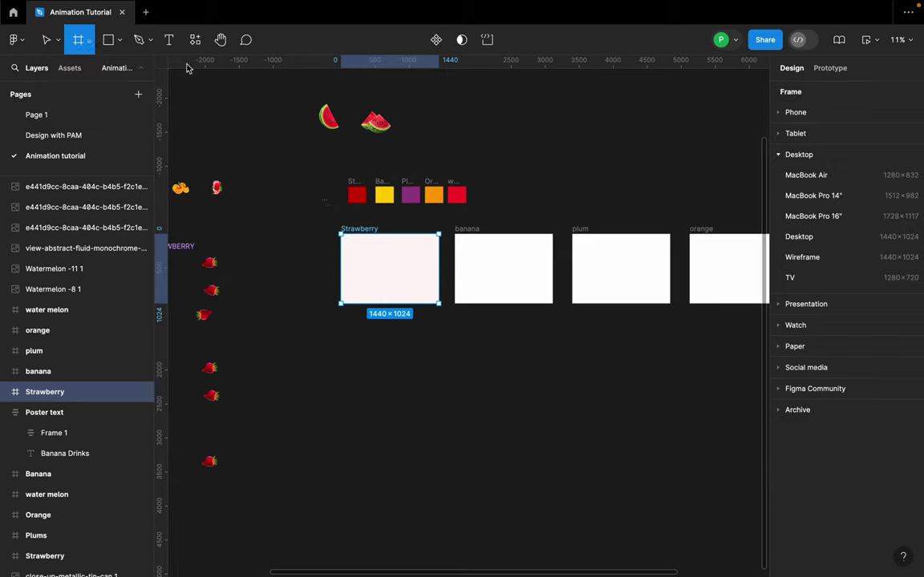
scroll(532, 173, down, 1)
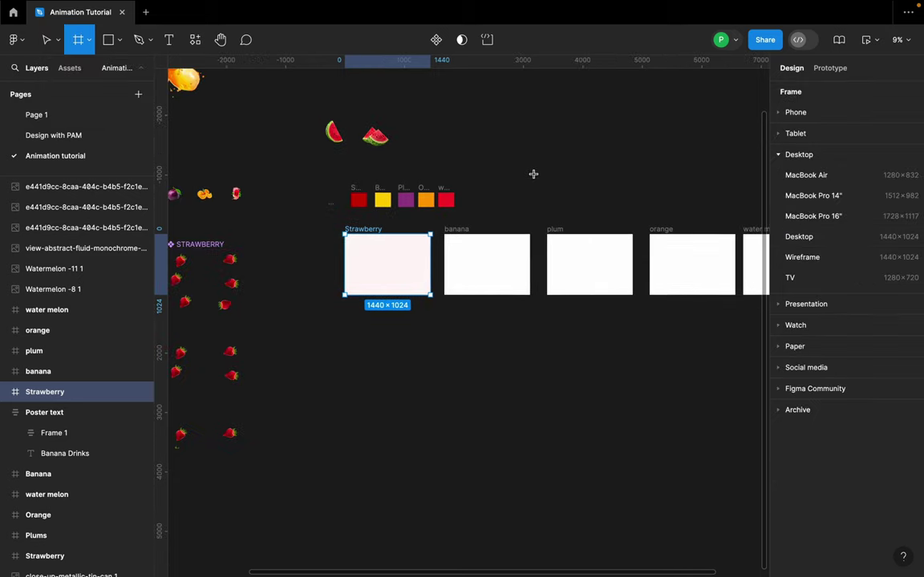
key(v)
click(542, 187)
- Apply the library style RADIAL FOR STRAWBERRY to the fill of the Strawberry frame
scroll(460, 227, up, 2)
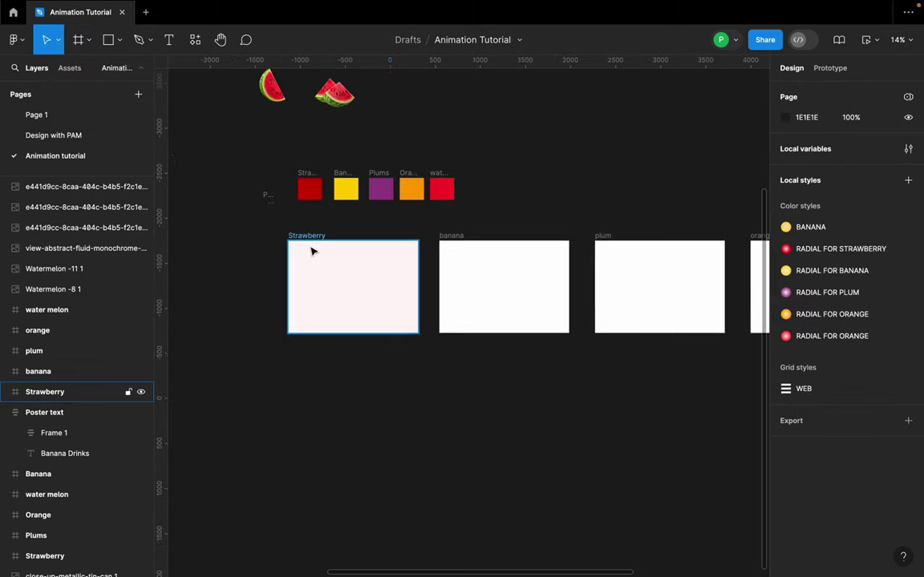
scroll(321, 253, right, 2)
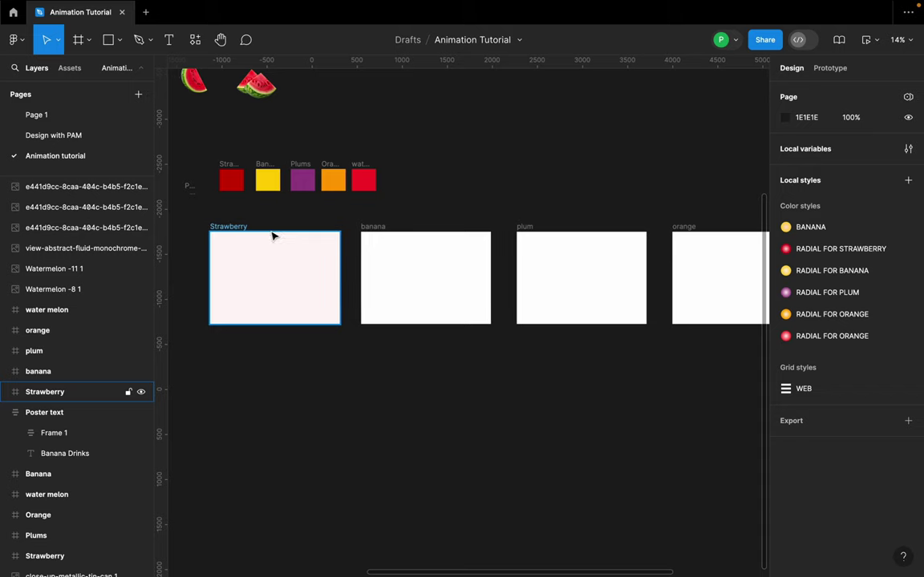
scroll(481, 241, right, 1)
scroll(516, 243, right, 4)
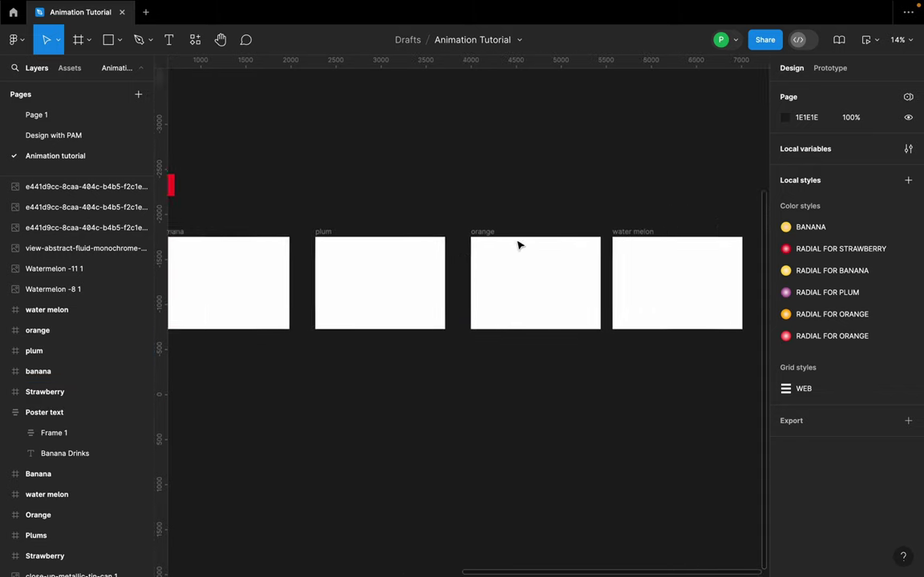
scroll(518, 243, left, 5)
click(299, 252)
scroll(312, 241, up, 2)
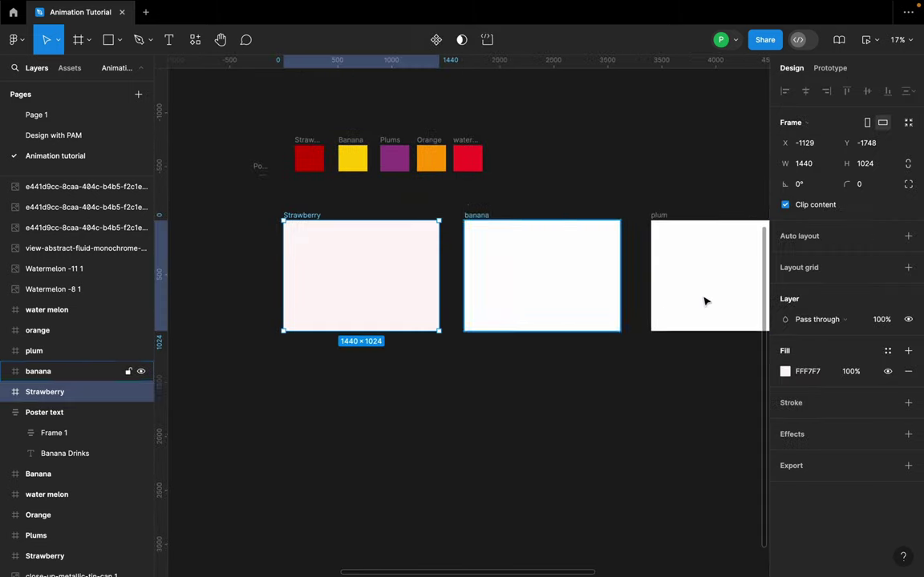
click(887, 352)
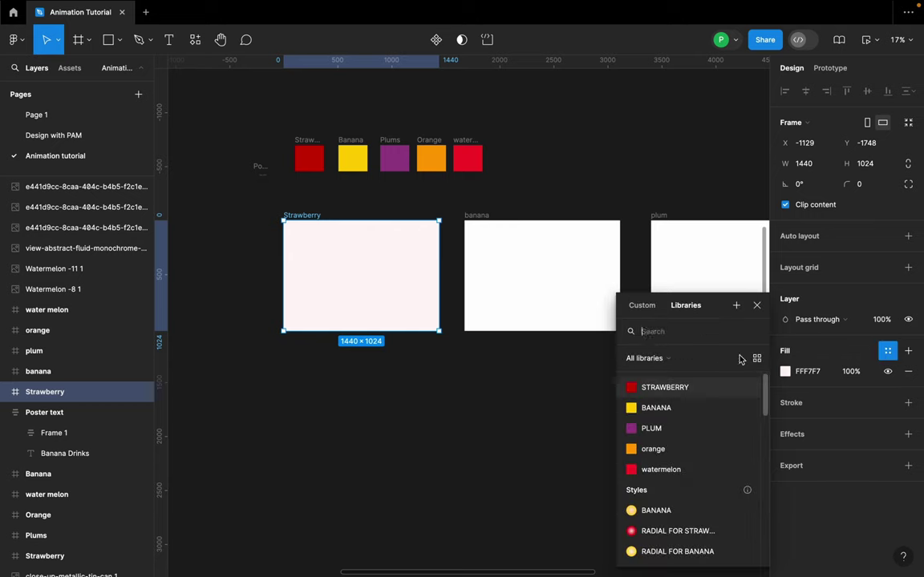
scroll(687, 433, down, 5)
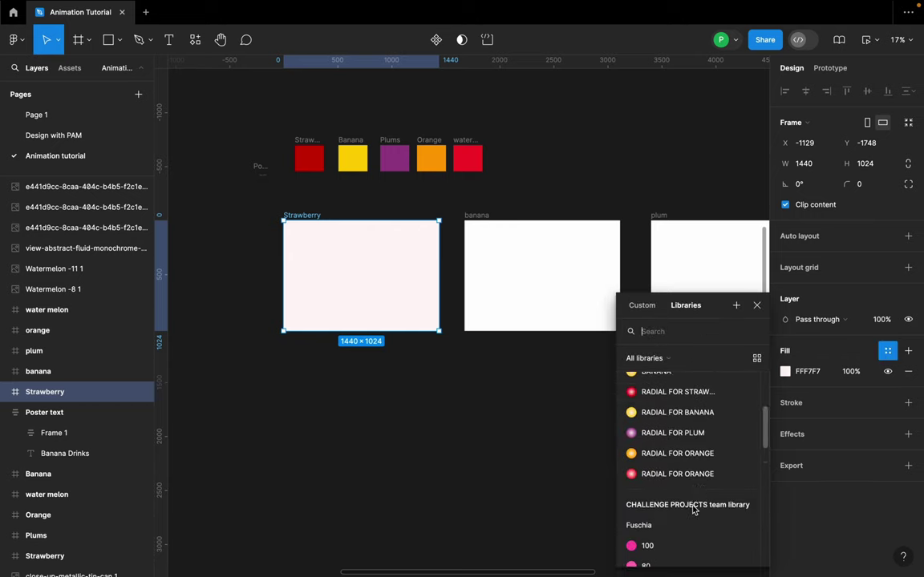
scroll(665, 458, up, 1)
scroll(681, 481, up, 1)
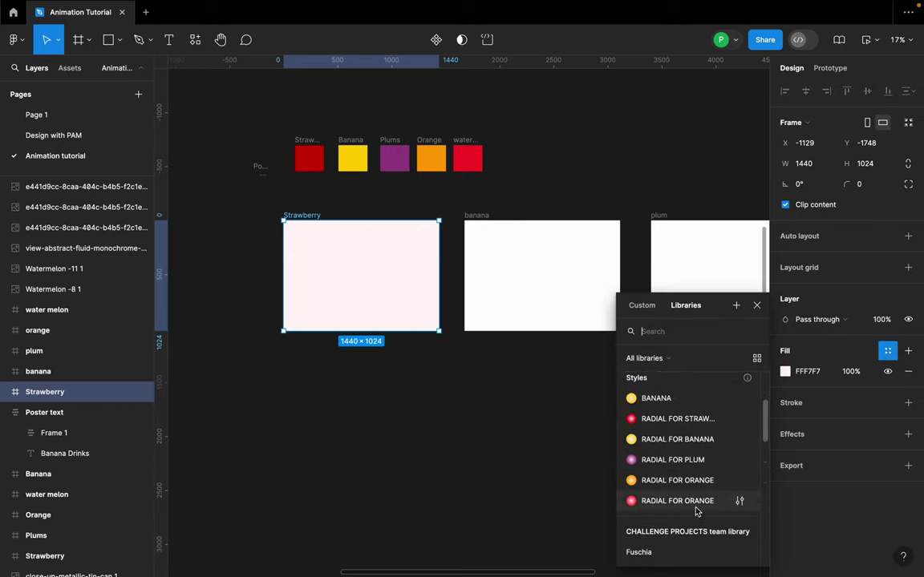
click(672, 423)
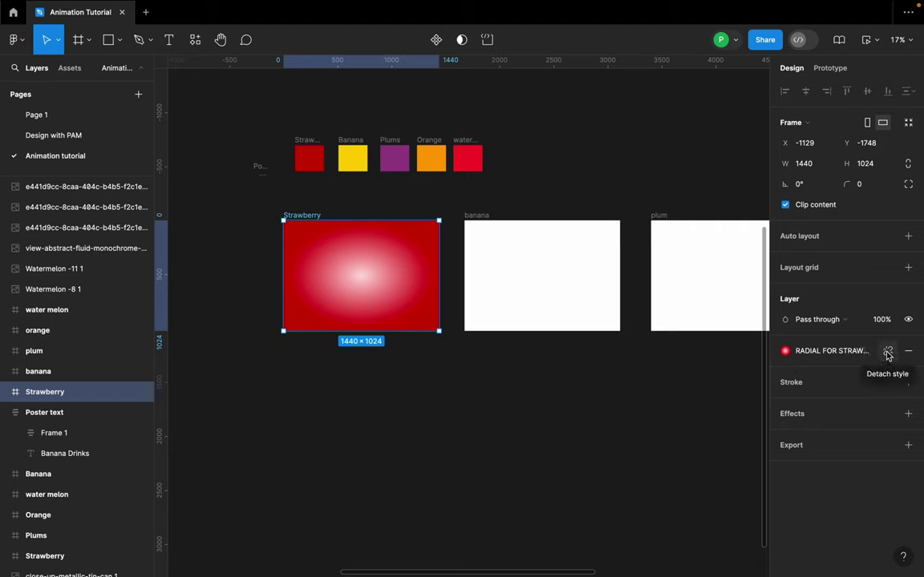
- Detach the Strawberry frame's fill style and unlink the gradient's 100% stop from the STRAWBERRY colour variable
click(888, 352)
click(786, 371)
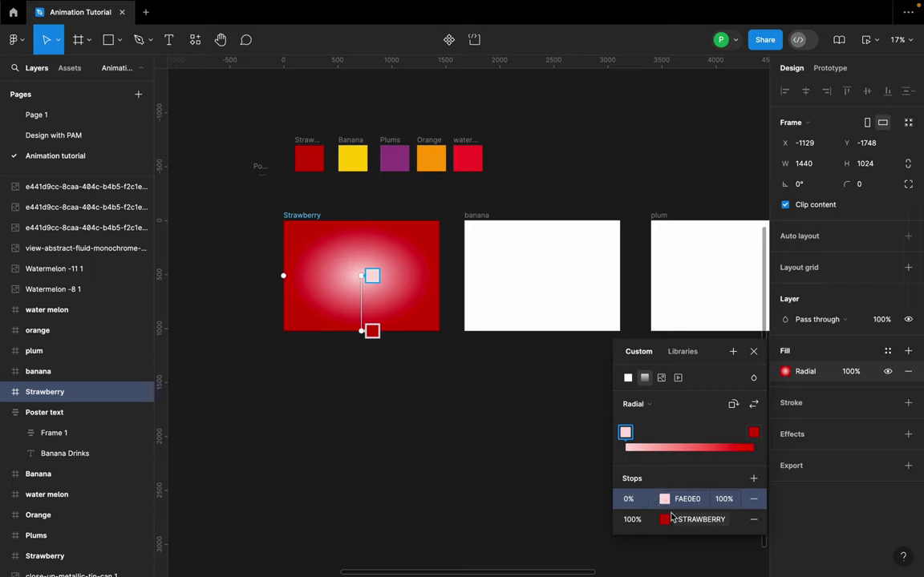
click(726, 521)
click(733, 521)
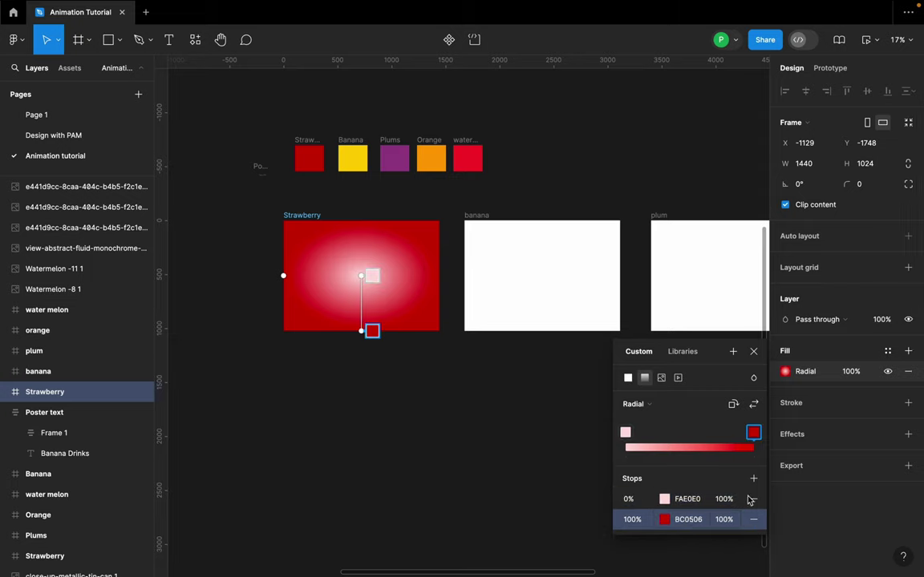
click(753, 352)
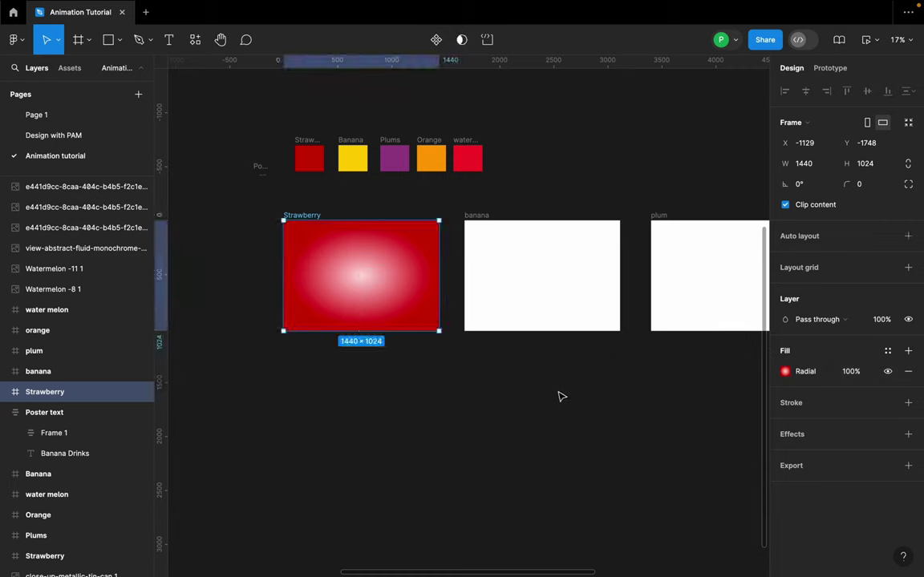
- Apply the library gradient style BANANA to the fill of the banana frame
click(484, 222)
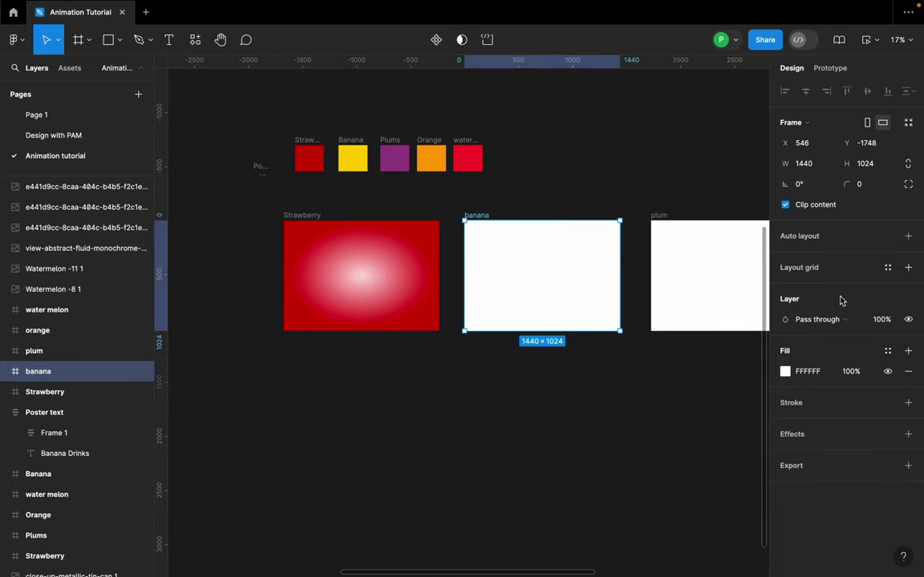
click(888, 350)
scroll(670, 505, down, 1)
click(677, 532)
- Apply the library style RADIAL FOR PLUM to the fill of the plum frame
scroll(637, 248, right, 3)
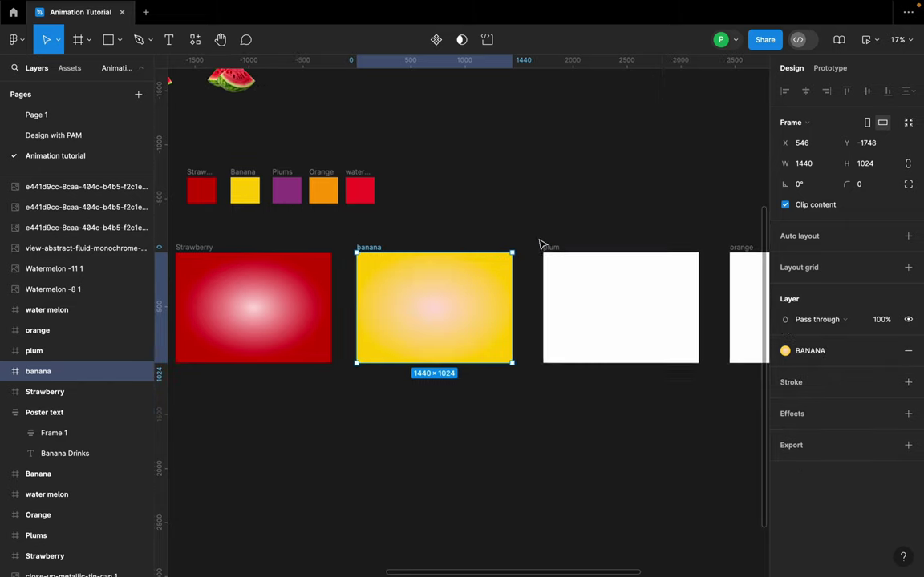
click(547, 250)
click(888, 351)
scroll(690, 491, down, 2)
scroll(680, 490, up, 3)
scroll(666, 457, down, 1)
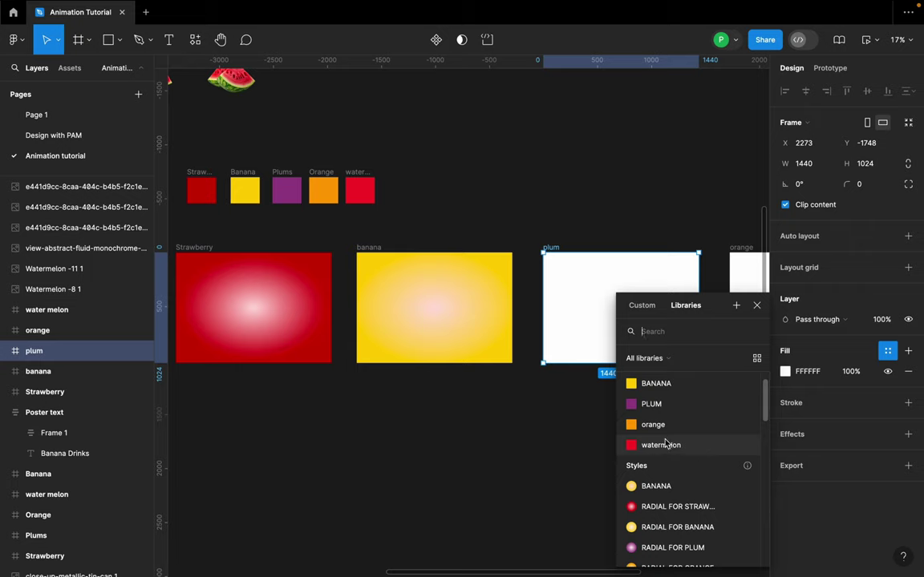
scroll(674, 449, down, 1)
scroll(690, 547, down, 1)
click(674, 505)
- Apply the orange-coloured RADIAL FOR ORANGE style to the fill of the orange frame
scroll(693, 288, right, 5)
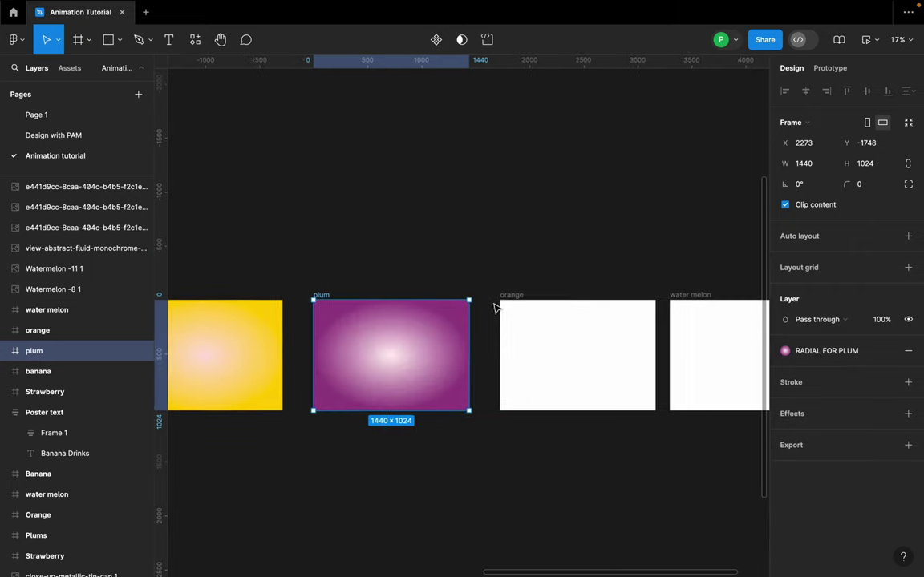
click(507, 303)
click(887, 350)
scroll(705, 473, down, 2)
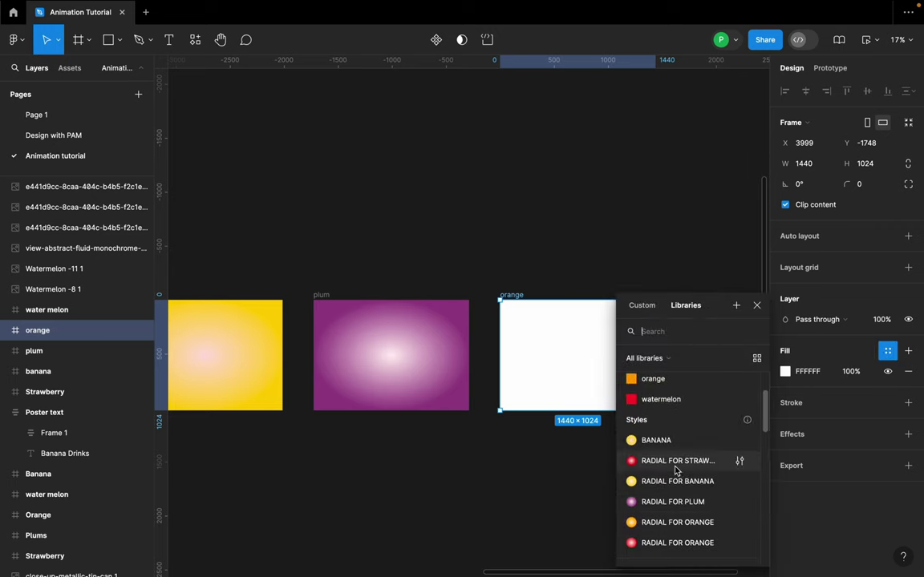
click(612, 486)
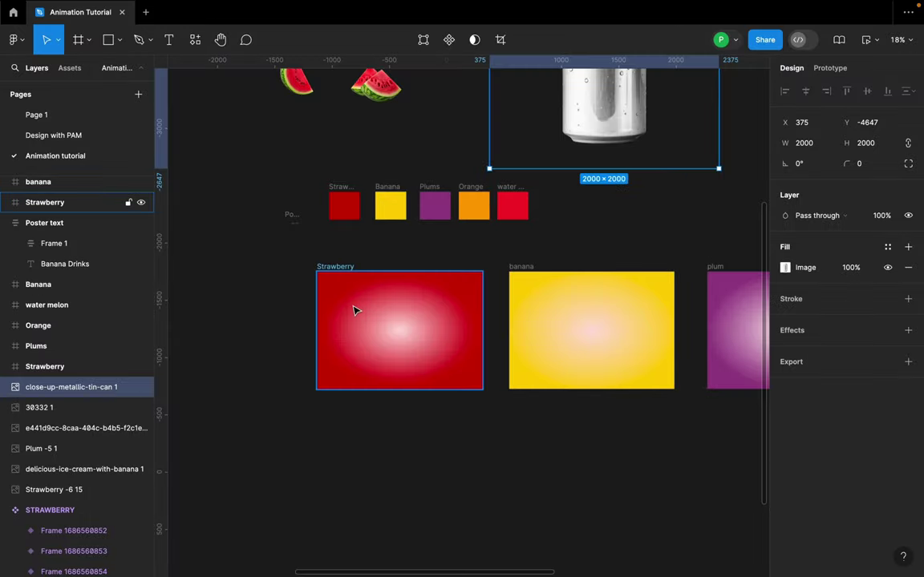
- Draw a rectangle about 750 × 1120 on the canvas beneath the Strawberry frame
scroll(353, 311, down, 3)
scroll(431, 303, down, 2)
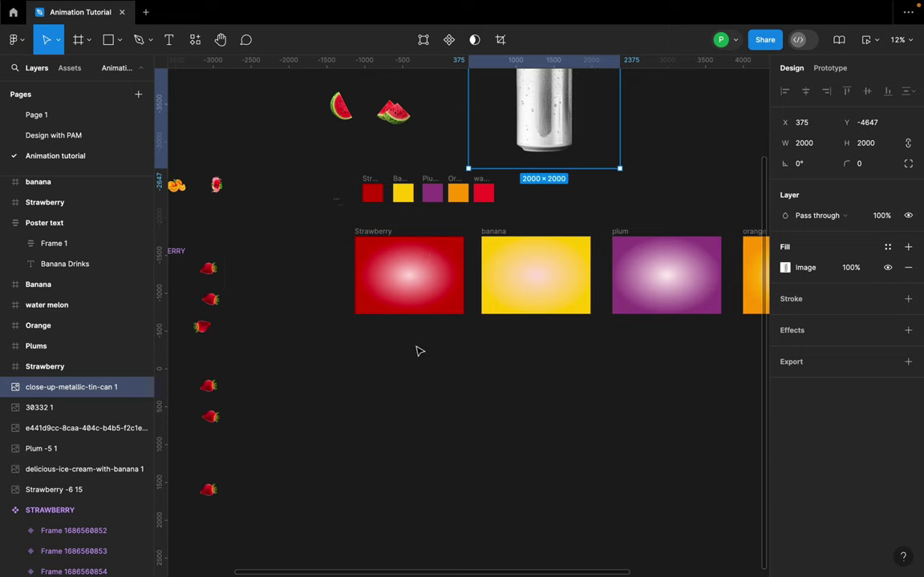
scroll(419, 350, up, 5)
key(r)
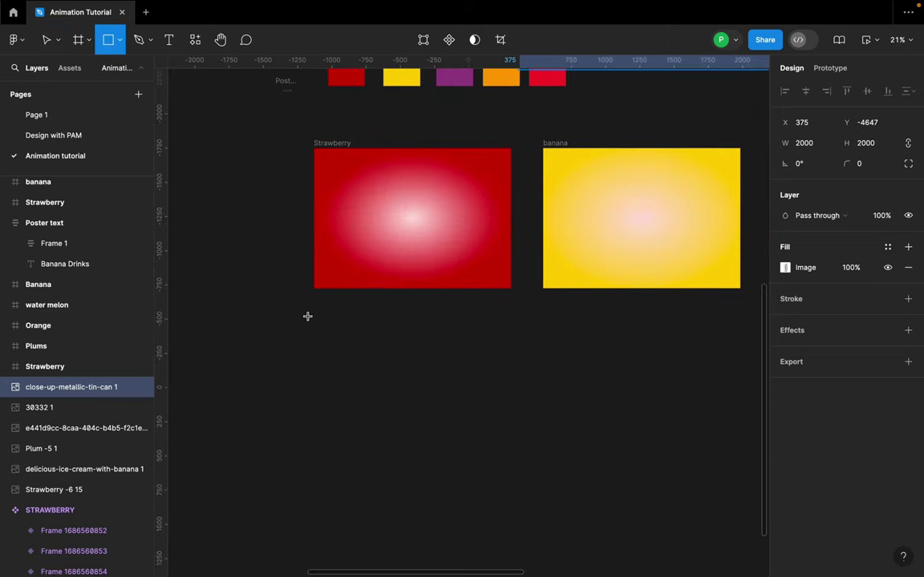
drag(328, 309, 431, 462)
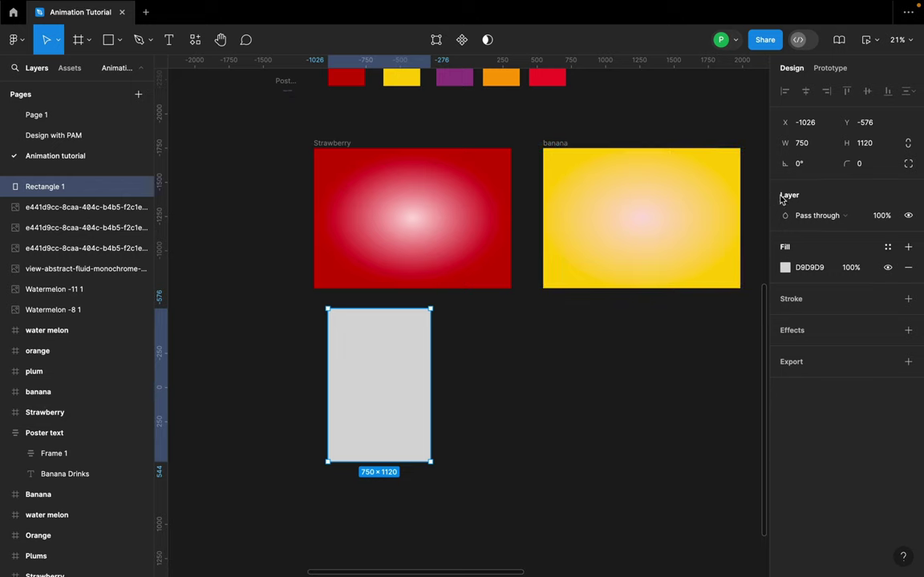
- Set the rectangle's width to 525 and its height to 942
click(803, 144)
text(525)
key(Return)
click(875, 143)
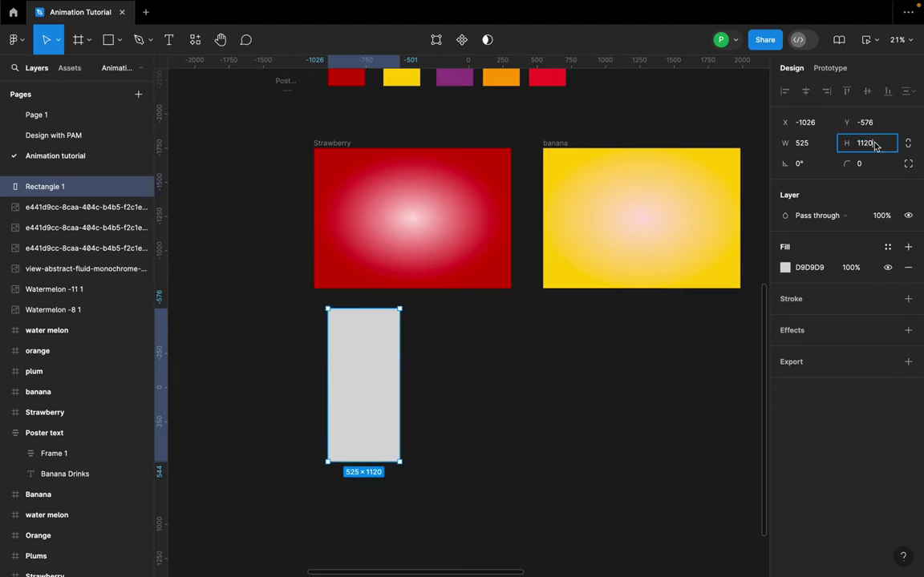
text(942)
key(Return)
- Nudge the rectangle slightly and fill it with BC0506 sampled from the strawberry colour swatch
scroll(364, 346, up, 3)
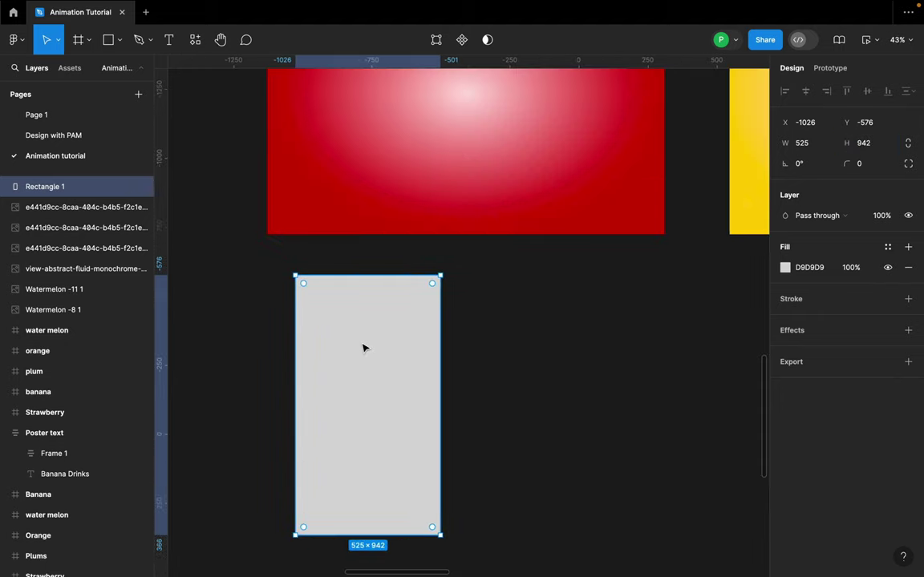
scroll(368, 347, down, 5)
drag(368, 347, 369, 345)
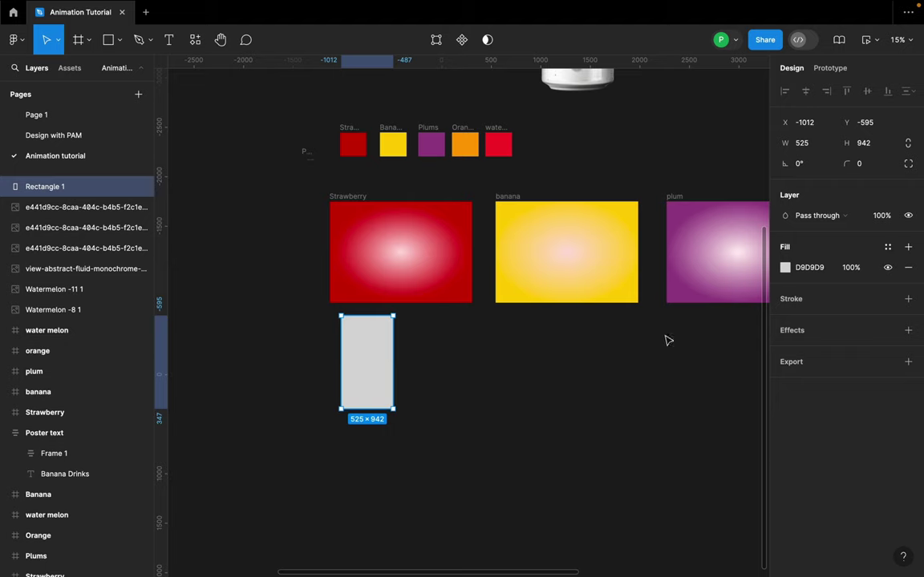
click(785, 268)
click(633, 423)
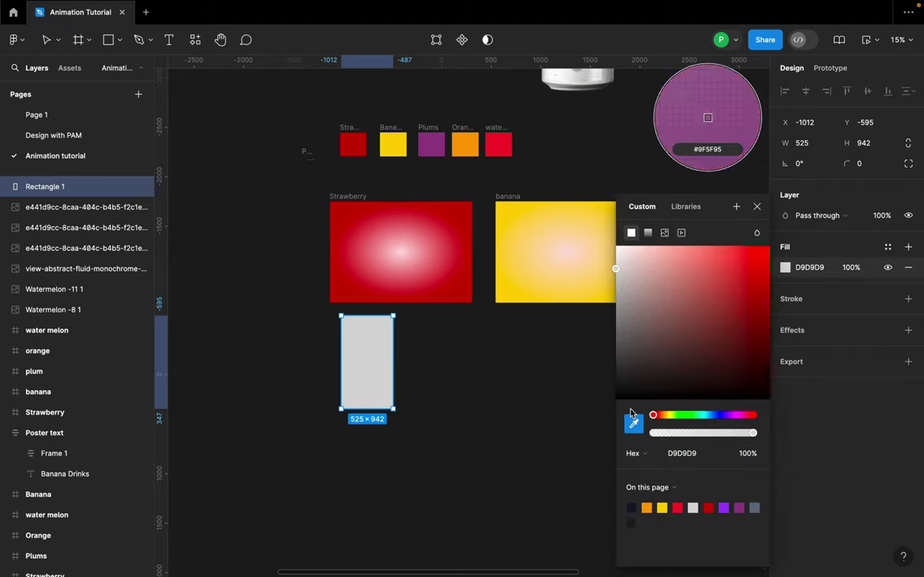
click(353, 144)
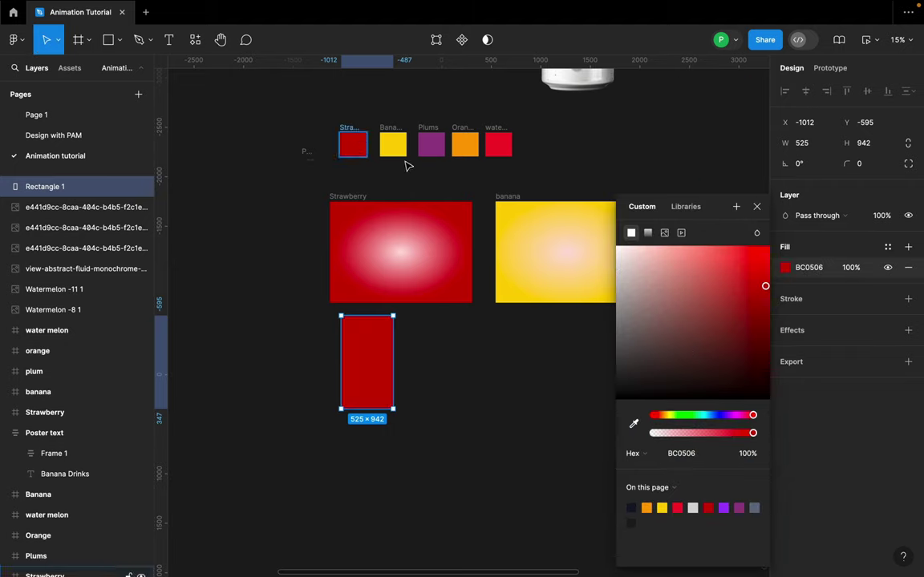
click(756, 207)
- Move the red rectangle to about X -795, Y -547, beneath the middle of the Strawberry frame
scroll(433, 373, up, 3)
drag(325, 349, 352, 356)
scroll(361, 359, up, 2)
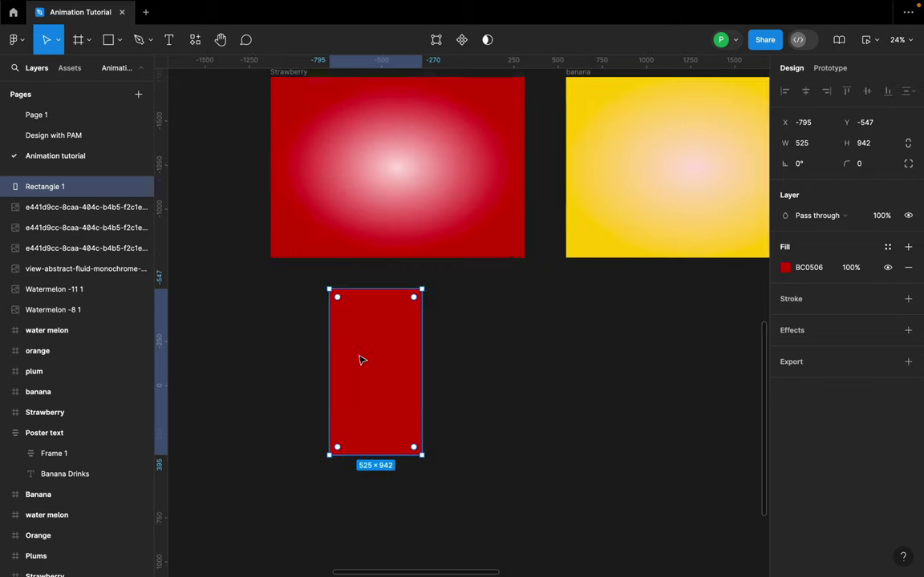
scroll(388, 374, up, 3)
scroll(426, 373, down, 5)
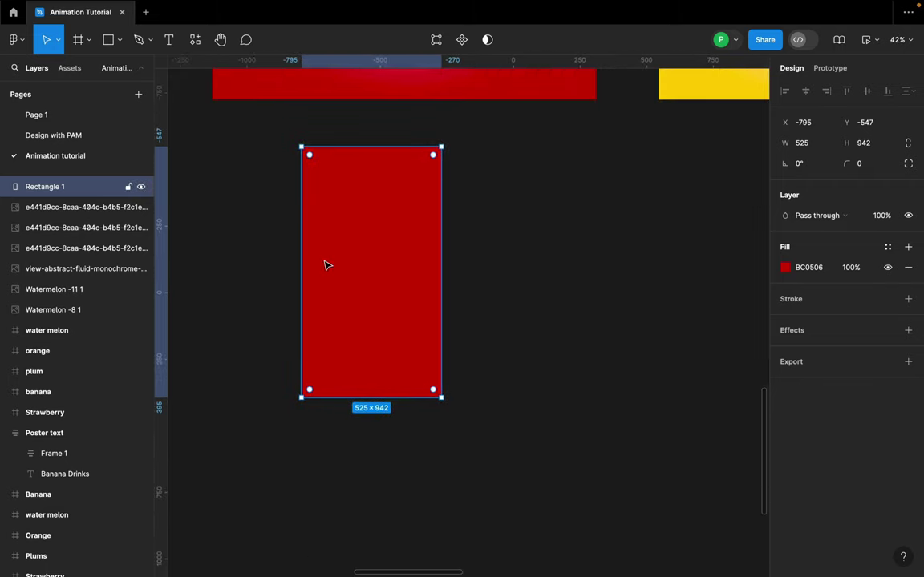
scroll(329, 261, up, 2)
scroll(496, 365, down, 2)
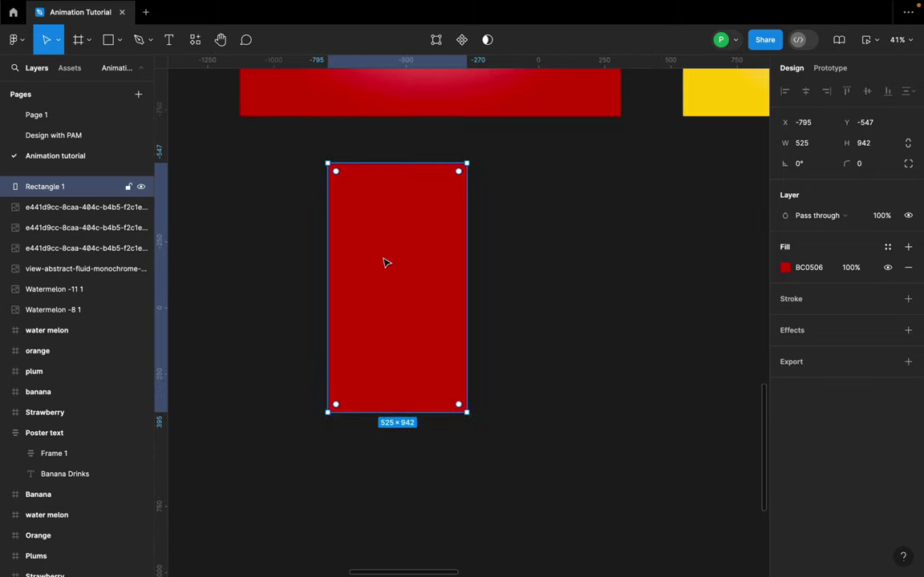
scroll(401, 289, up, 3)
scroll(404, 337, down, 3)
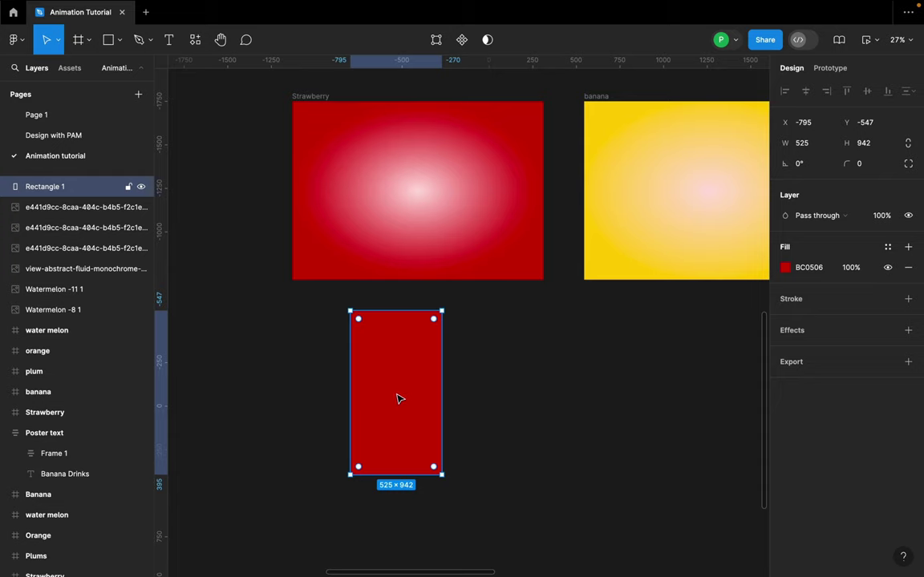
scroll(400, 399, up, 3)
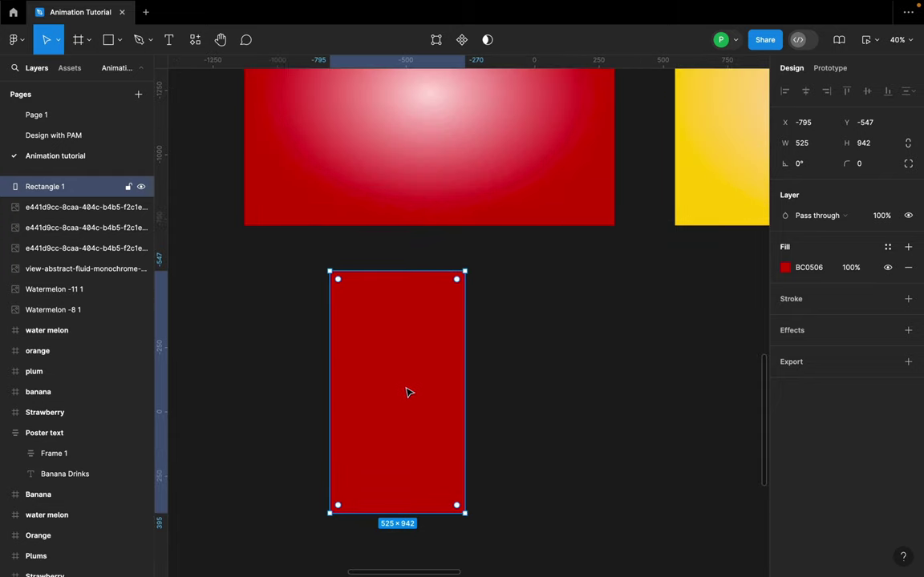
- Rename the red rectangle's layer as Label
double_click(67, 187)
text(Label)
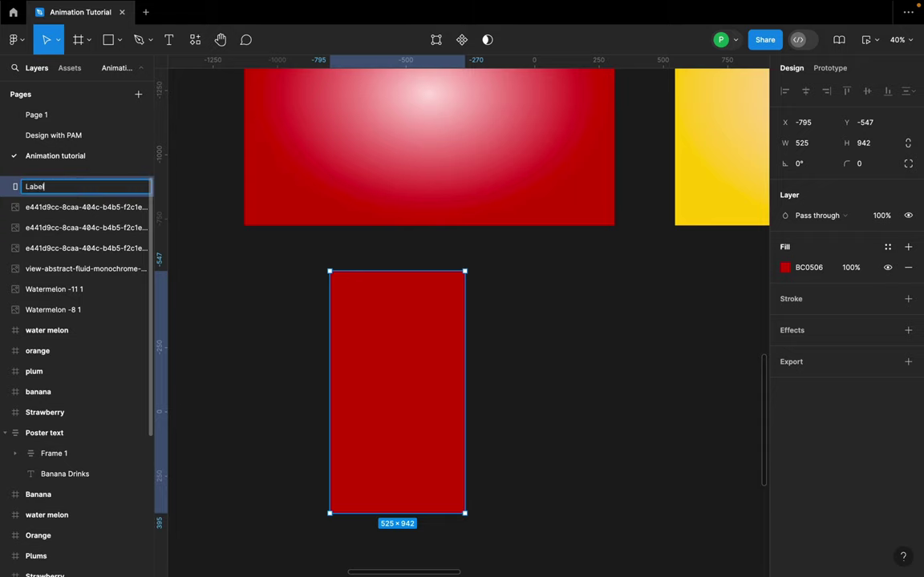
key(Return)
- Draw a rectangle about 371 × 425 in the middle area of the red label
scroll(377, 357, down, 1)
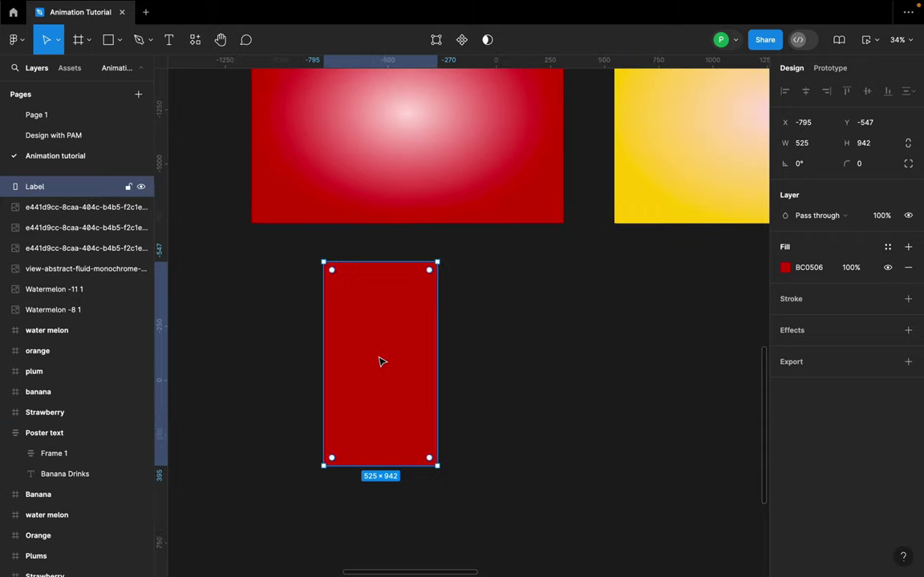
key(r)
mouse_move(334, 305)
mouse_down()
mouse_move(415, 408)
mouse_move(437, 421)
mouse_move(430, 416)
mouse_up()
click(393, 359)
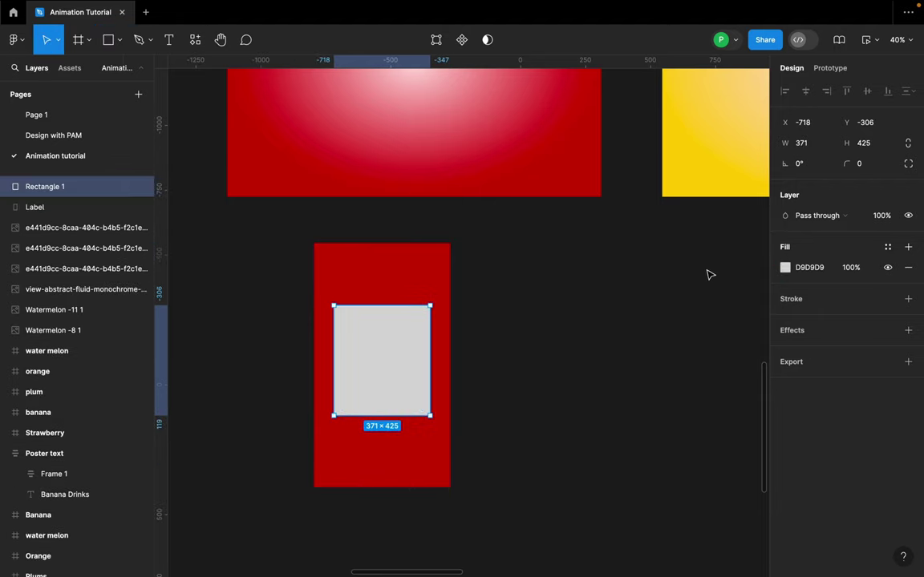
- Set the grey rectangle's size to 252 × 362 and move it to about X -659, Y -300 on the label
click(817, 148)
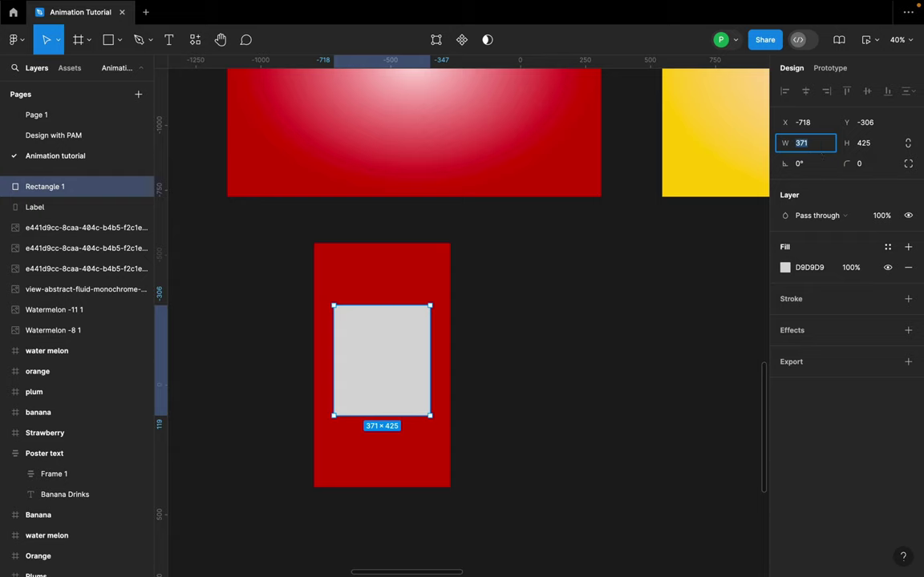
text(252)
key(Return)
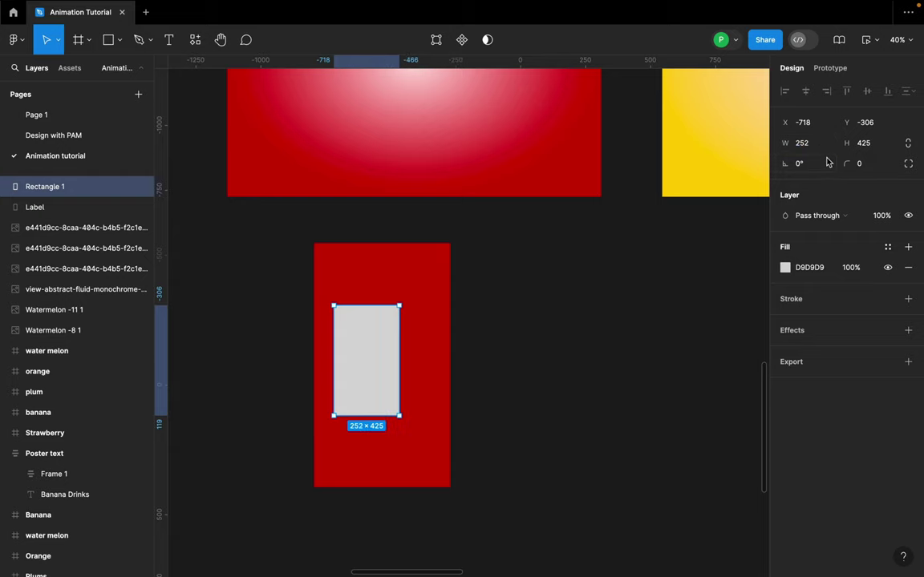
click(874, 145)
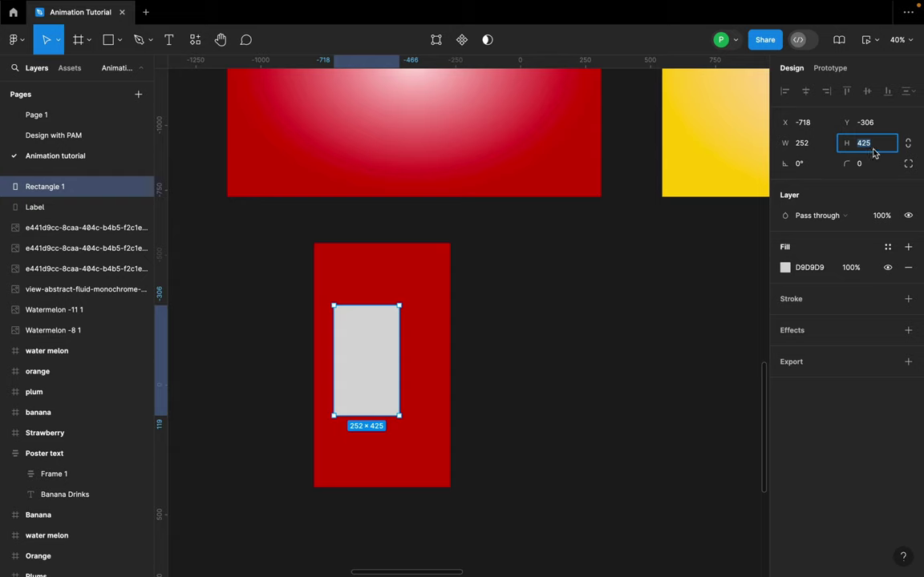
text(208)
key(Return)
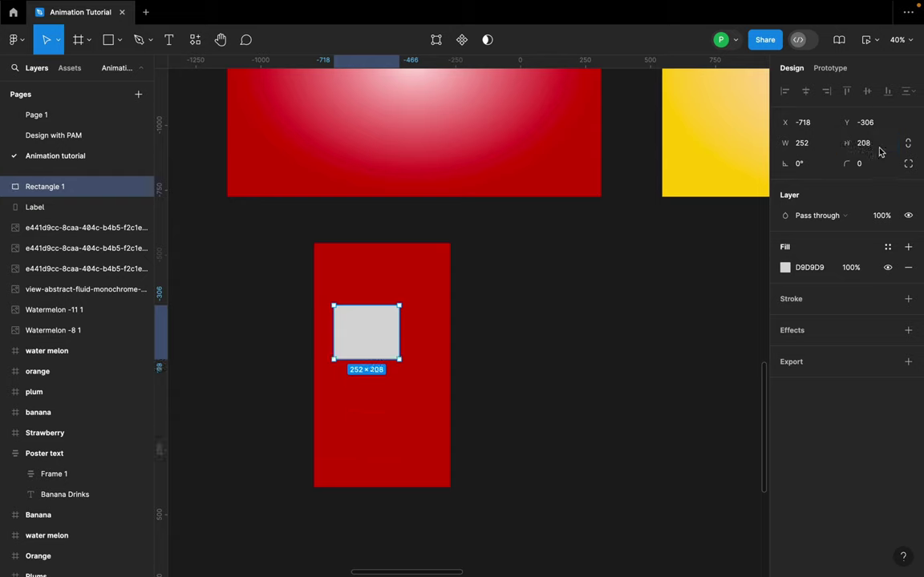
text(36)
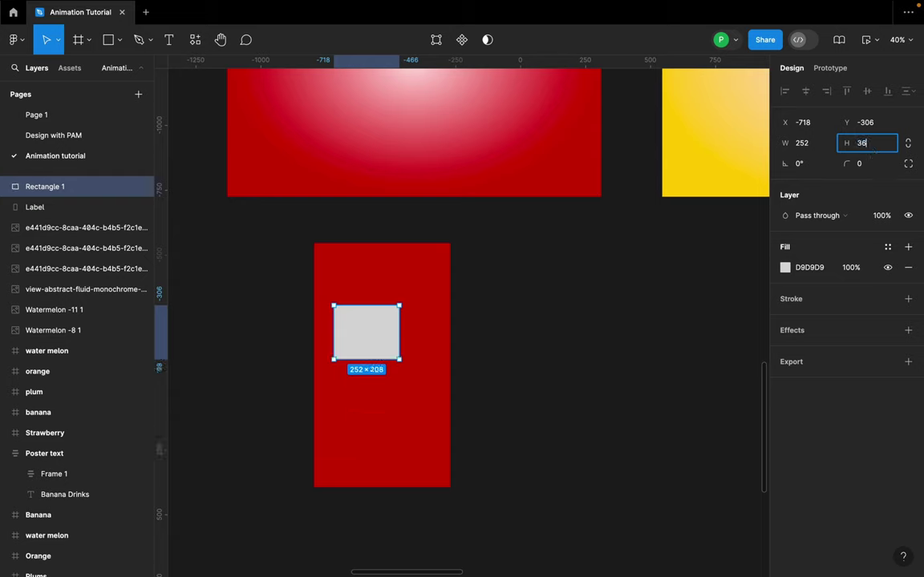
text(2)
key(Return)
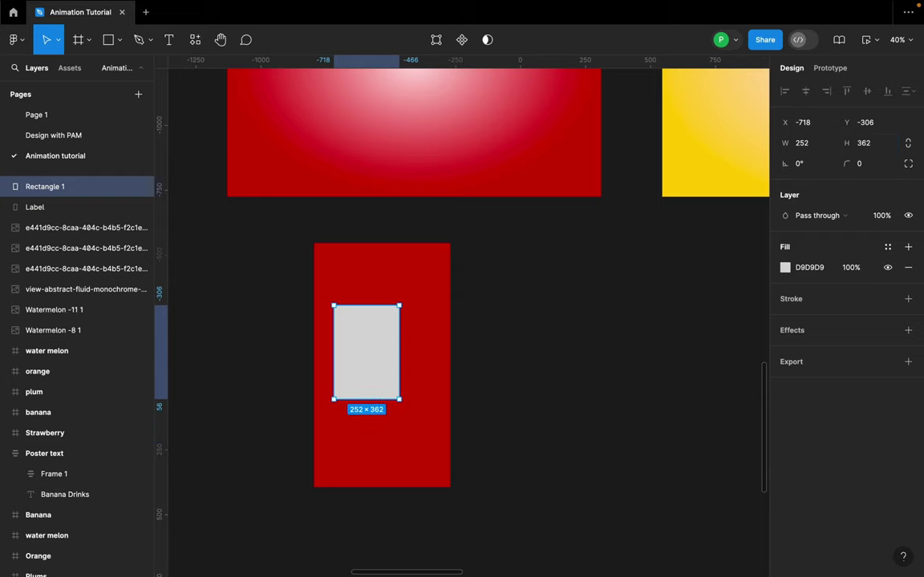
scroll(365, 317, up, 5)
drag(393, 350, 423, 354)
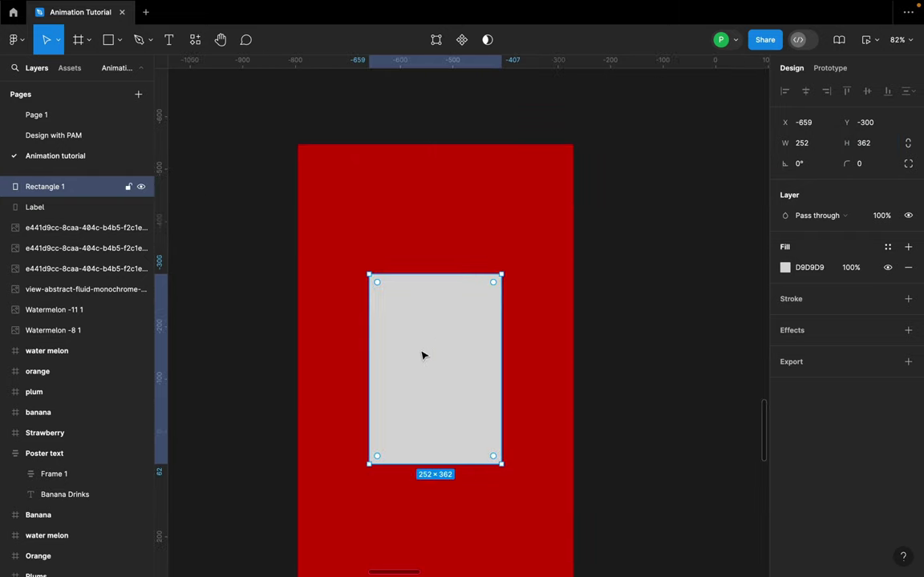
- Round only the two upper corners of the grey rectangle with a radius of 200
scroll(423, 355, down, 5)
click(908, 164)
click(654, 195)
text(200)
key(Return)
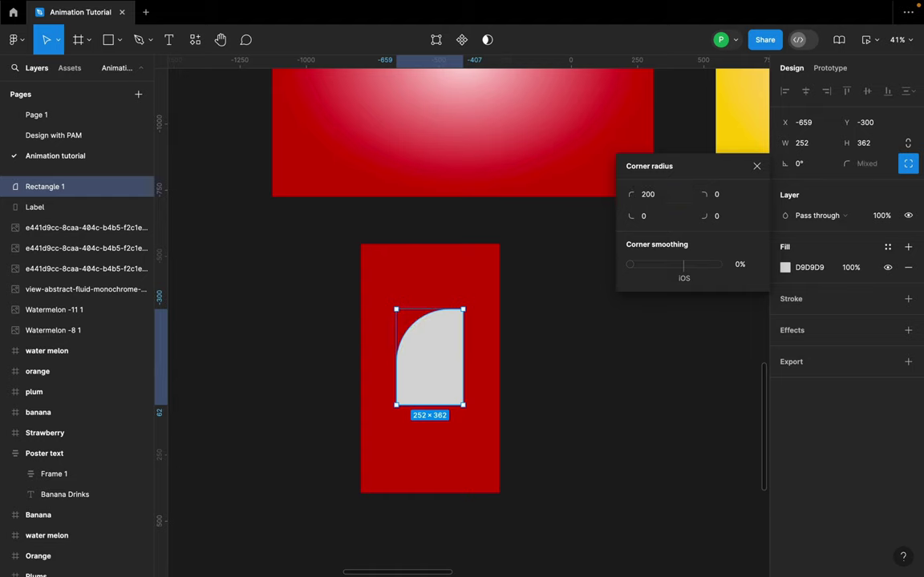
click(738, 197)
text(200)
key(Return)
- Move the grey arch down to about Y -275, keeping it centred horizontally on the red label
scroll(430, 365, up, 5)
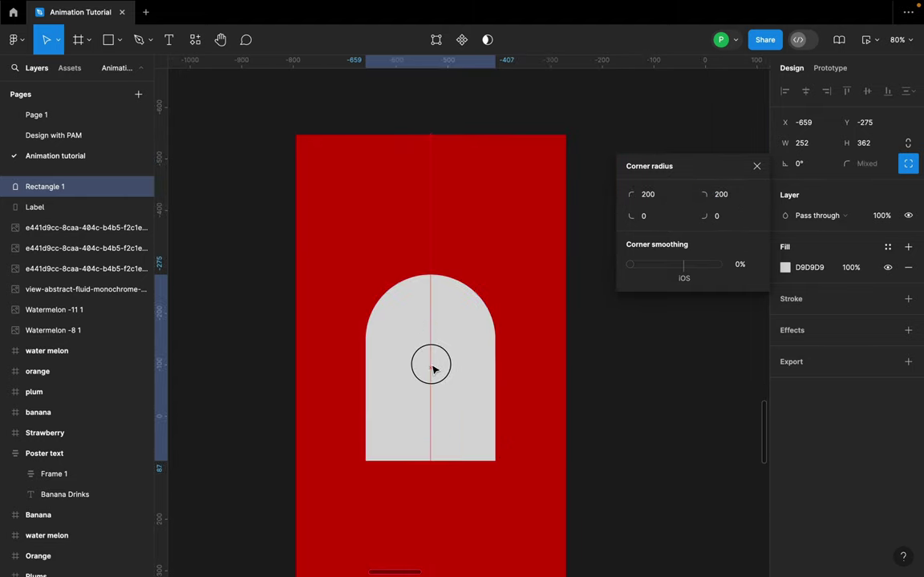
scroll(431, 365, down, 3)
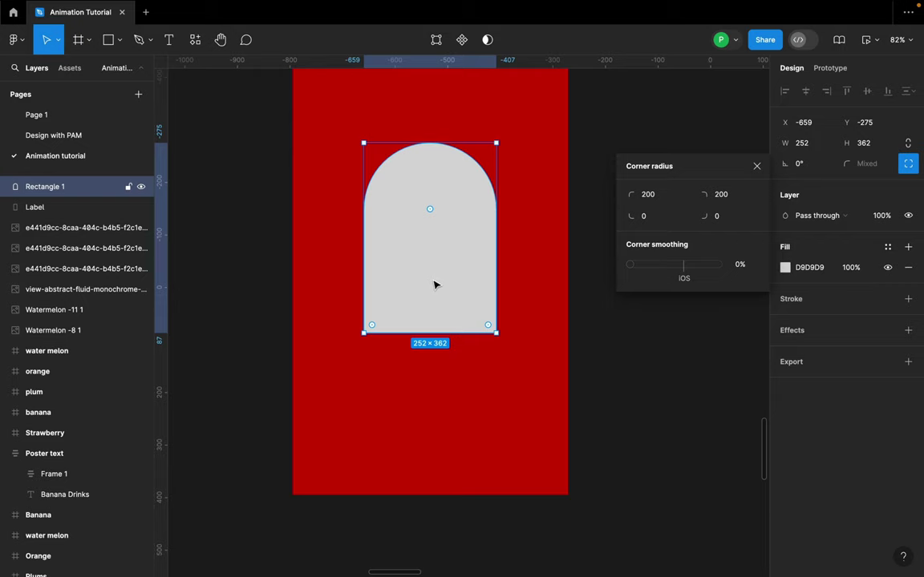
scroll(437, 226, up, 1)
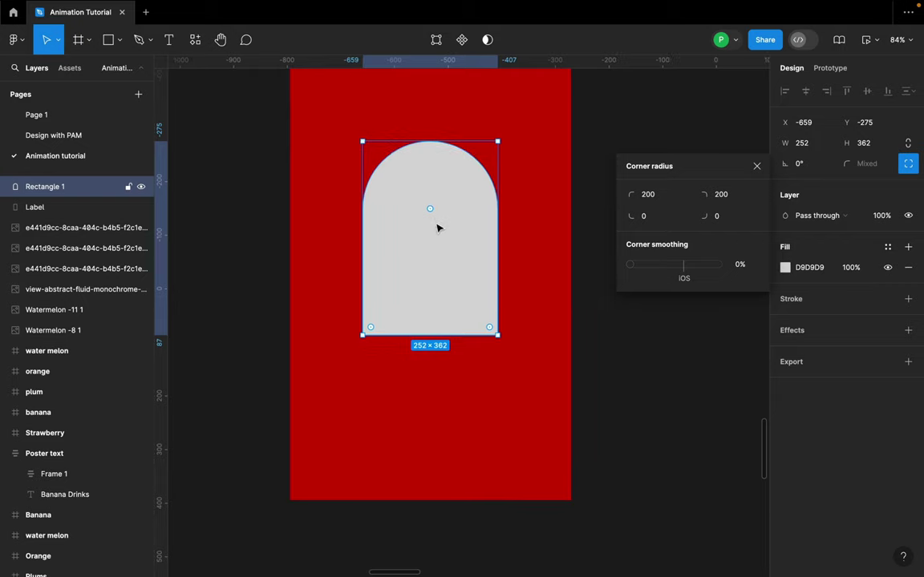
click(755, 167)
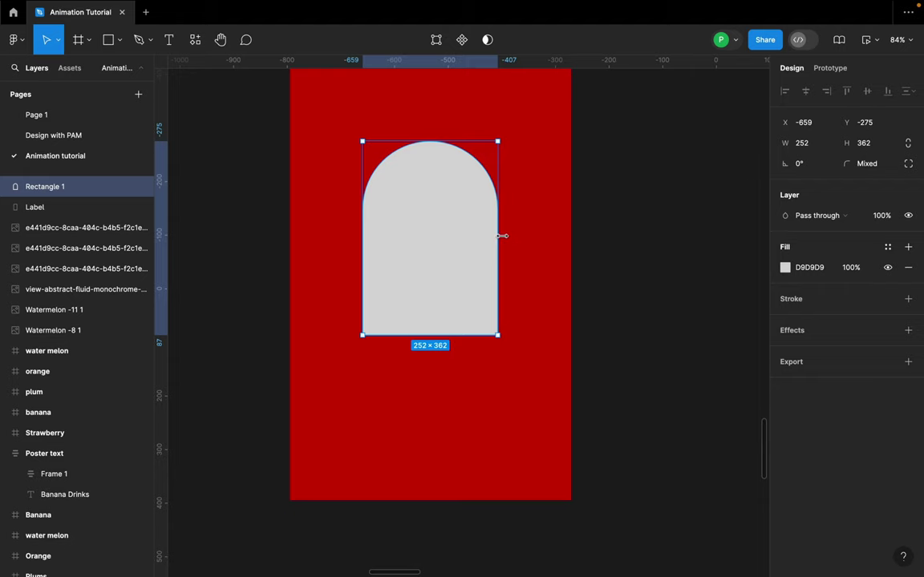
- Duplicate the arch, set the copy to 208 × 300, and place it inside the original at about X -637, Y -232
key(ctrl+d)
drag(434, 219, 433, 228)
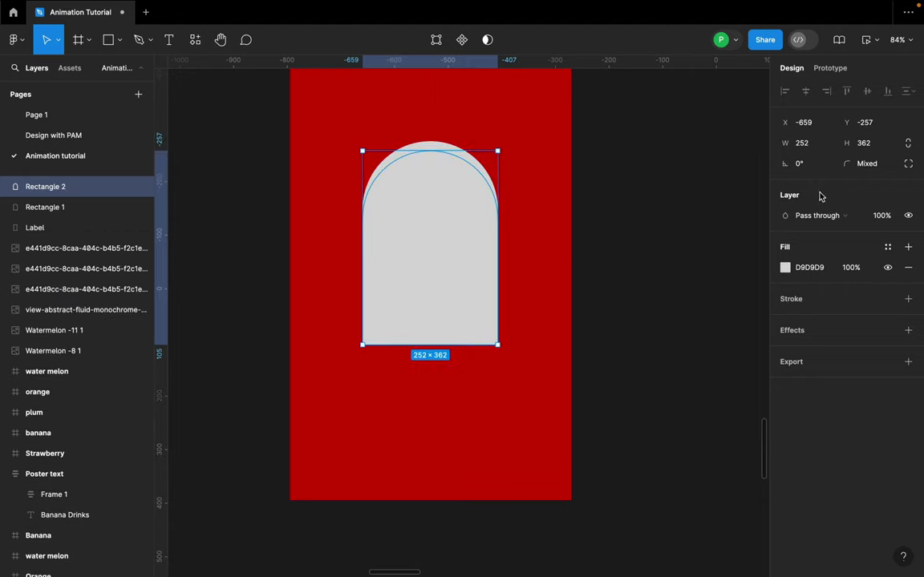
click(824, 145)
text(208)
key(Return)
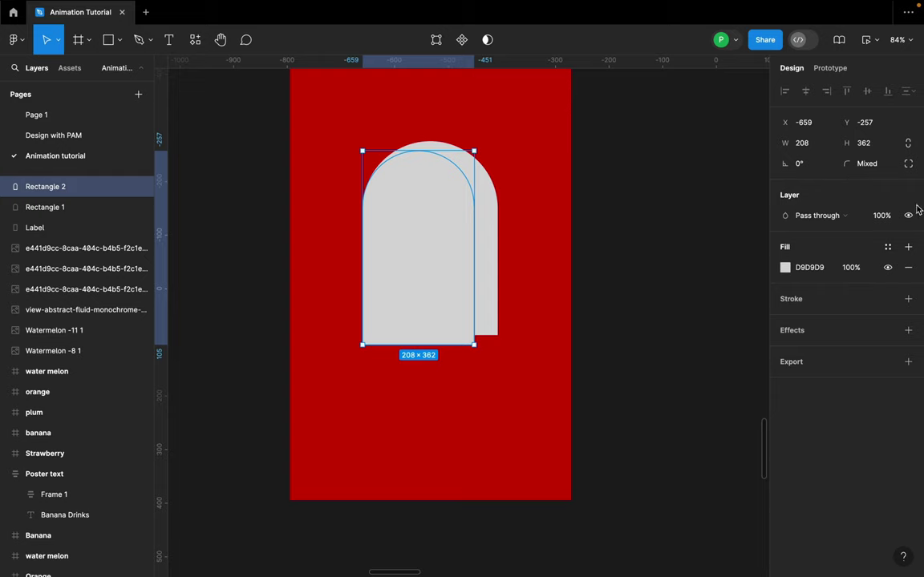
click(884, 149)
text(300)
key(Return)
drag(416, 227, 443, 230)
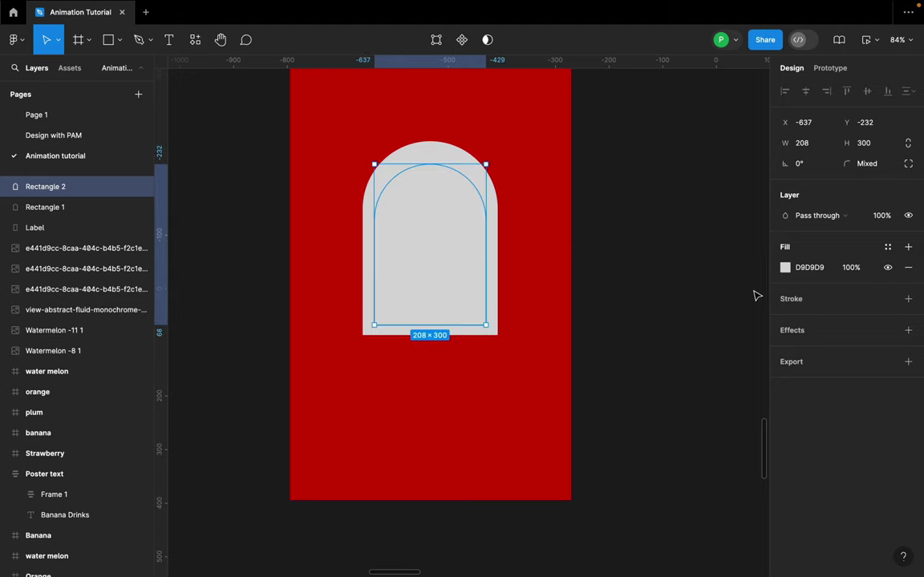
- Hide the inner arch's fill and give it a stroke in the STRAWBERRY colour
click(887, 267)
click(887, 299)
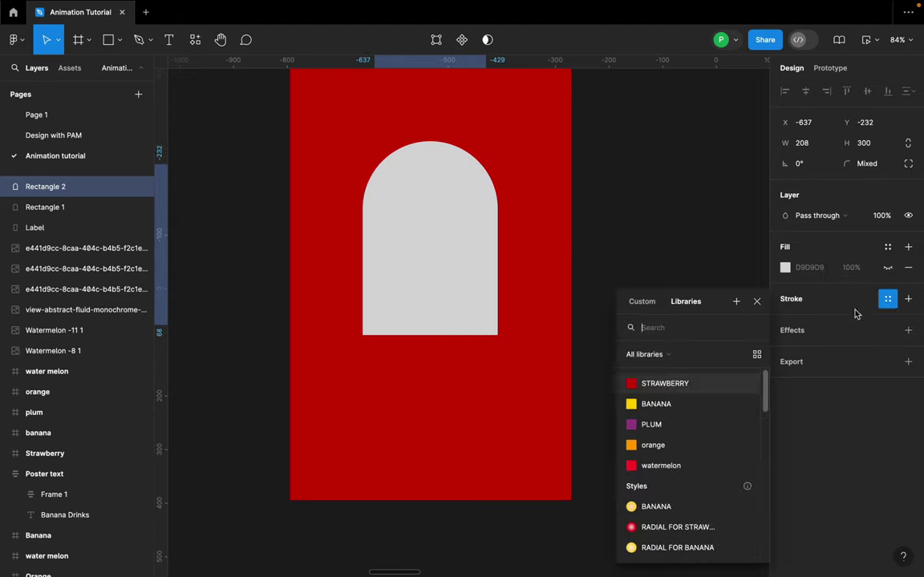
click(661, 385)
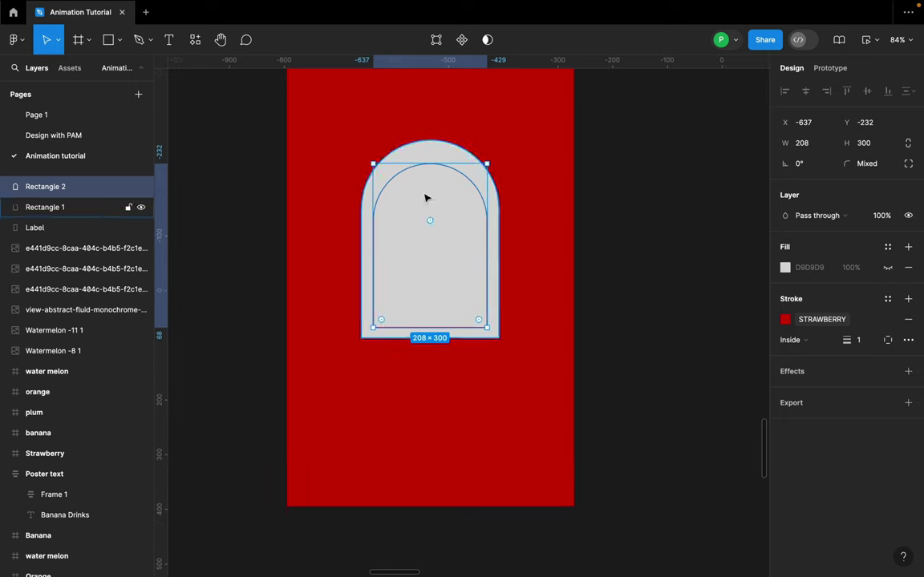
- Align the vertical centres of the inner outline and the outer grey arch
click(520, 207)
click(470, 207)
double_click(478, 202)
key(Escape)
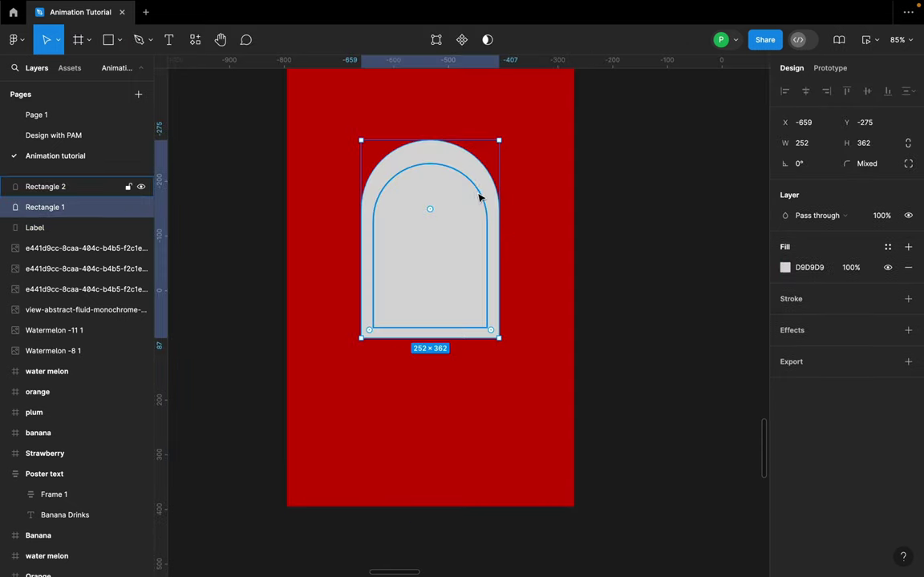
click(453, 164)
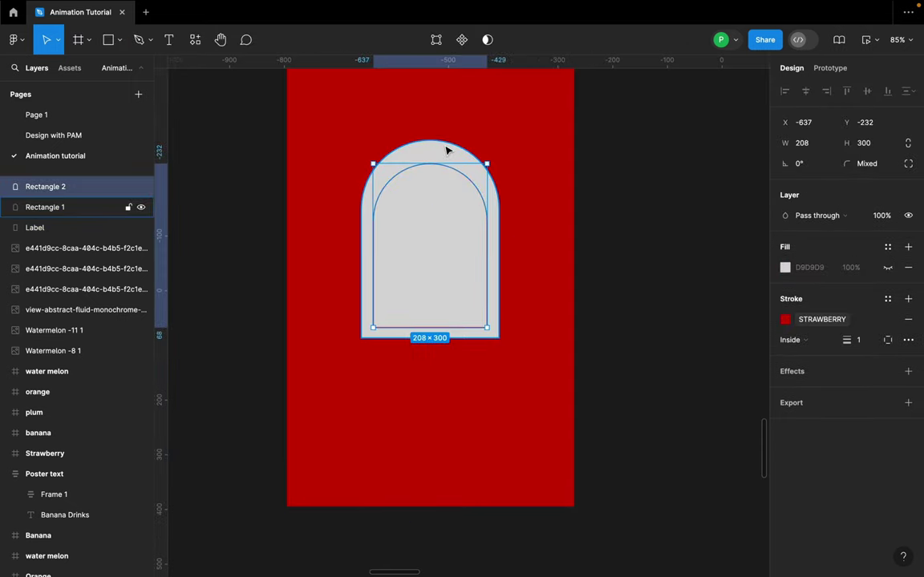
shift+click(448, 151)
click(867, 90)
scroll(509, 233, down, 1)
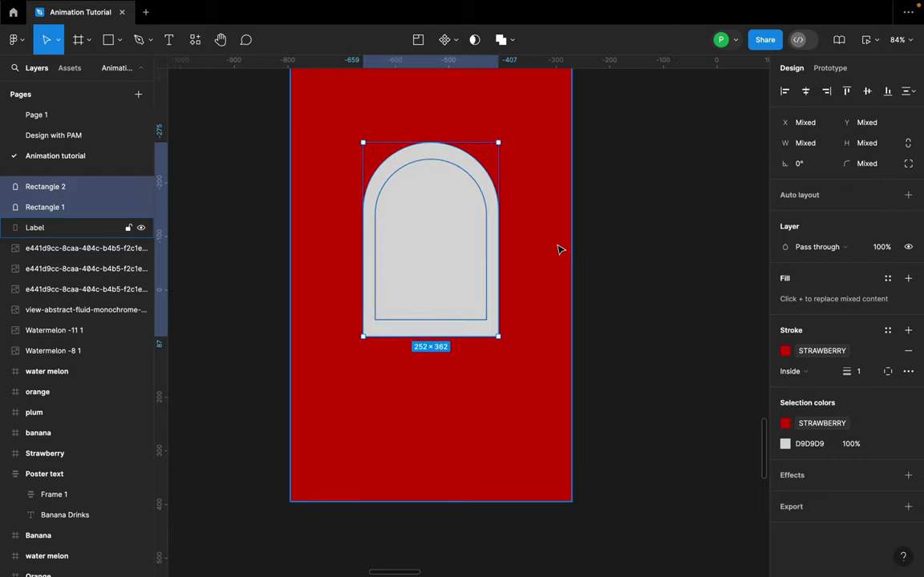
scroll(553, 268, down, 2)
scroll(491, 224, up, 5)
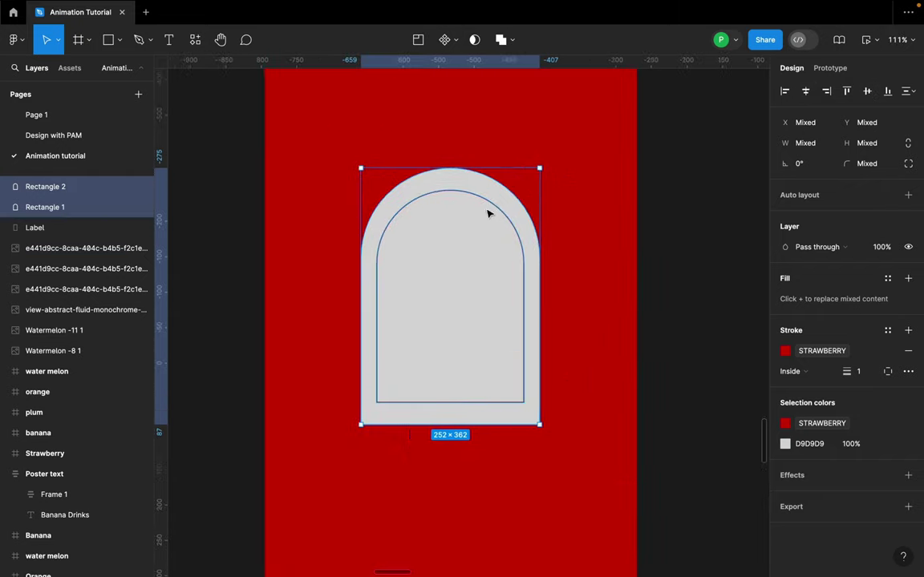
scroll(488, 214, down, 4)
click(557, 254)
- Move the Poster text frame onto the inner arch of the red label, to about X -621, Y -166
scroll(431, 270, up, 5)
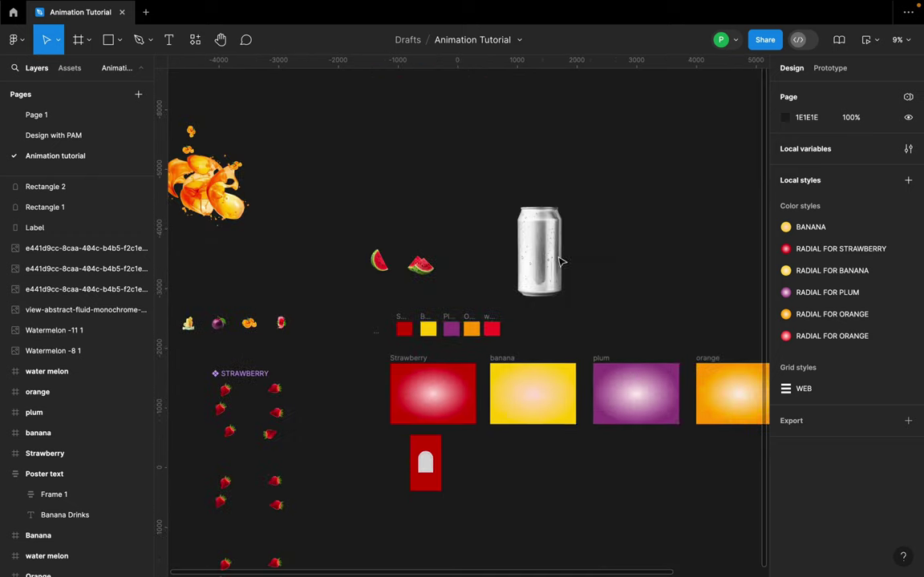
scroll(353, 361, up, 5)
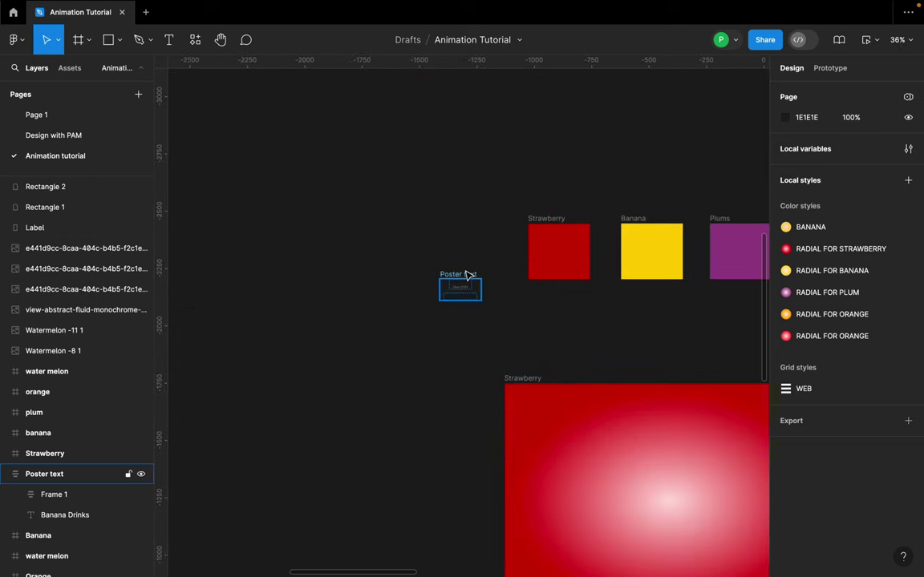
click(469, 275)
drag(469, 275, 640, 464)
scroll(508, 436, up, 5)
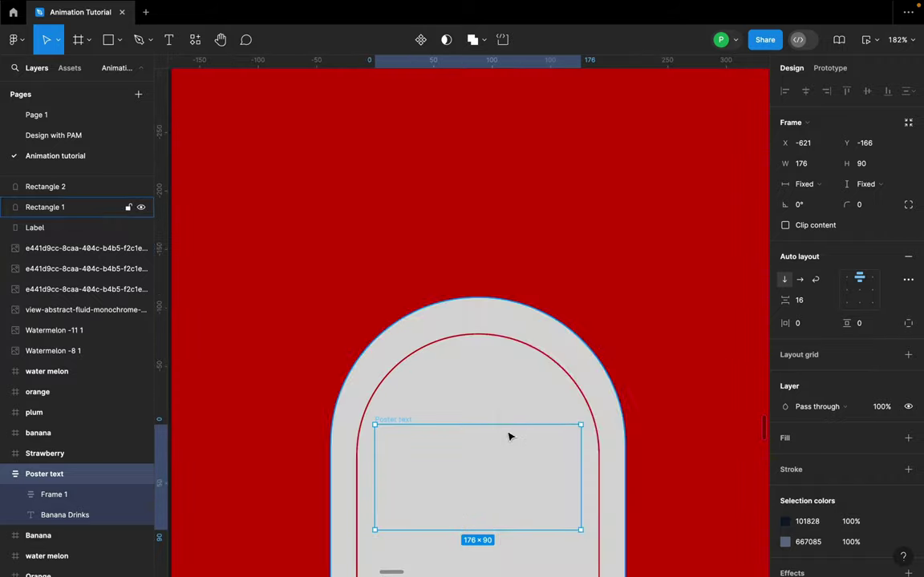
- Bring the Poster text frame in front of the arches and nudge it slightly
right_click(509, 437)
click(575, 245)
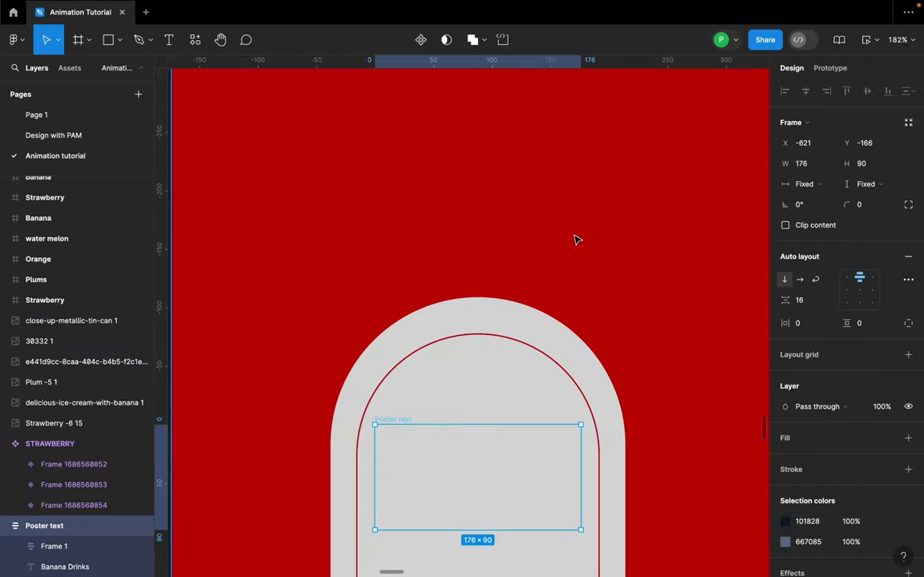
right_click(548, 411)
click(604, 211)
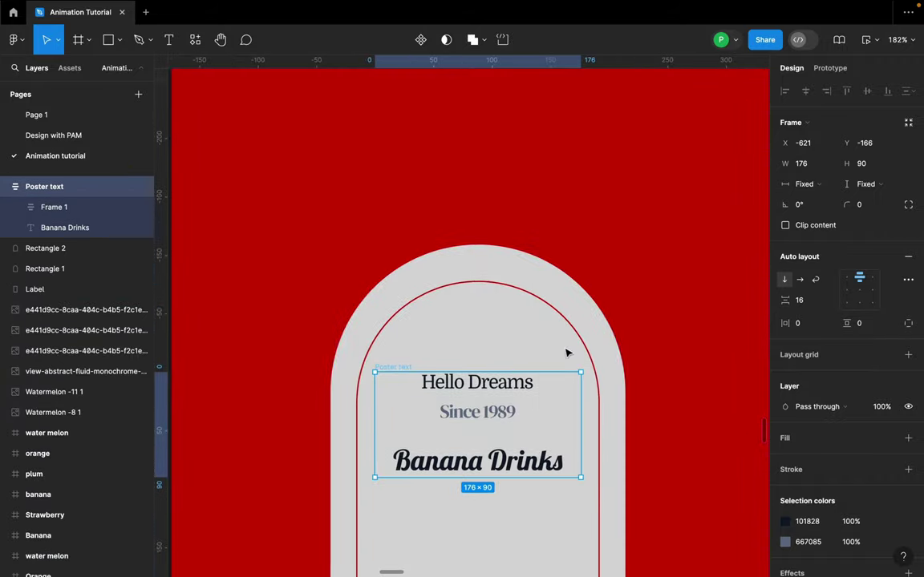
scroll(566, 353, down, 2)
drag(516, 319, 520, 315)
scroll(520, 315, down, 10)
click(610, 323)
scroll(609, 323, down, 5)
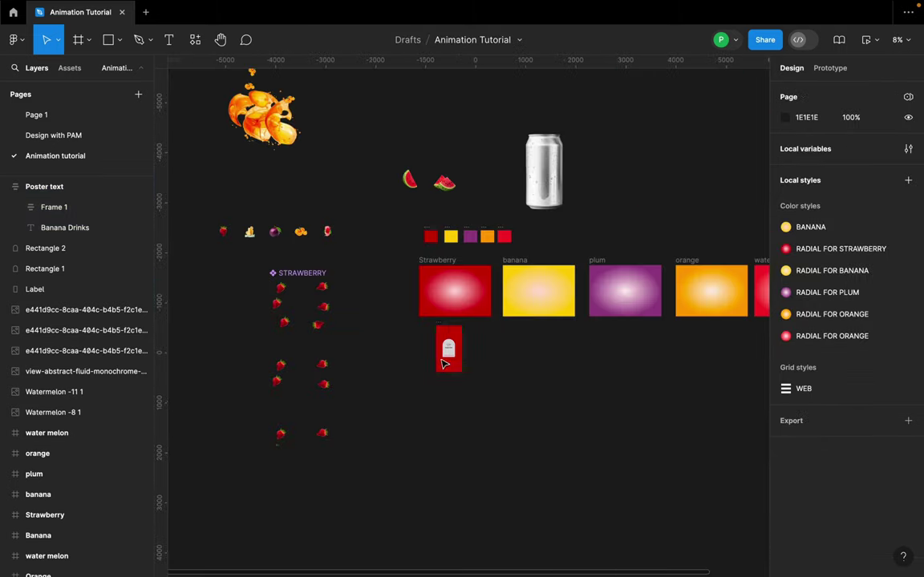
- Place a copy of the single strawberry image over the arch on the red label, at about X -487, Y -176
scroll(514, 377, up, 3)
scroll(516, 373, down, 2)
click(460, 347)
scroll(299, 321, up, 5)
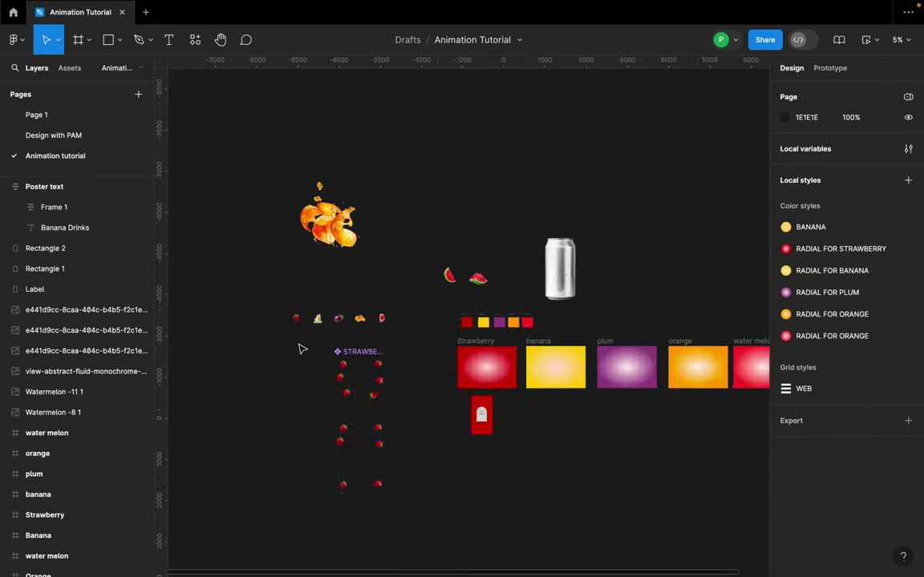
click(299, 265)
scroll(298, 264, up, 3)
scroll(297, 265, down, 3)
scroll(297, 265, down, 3)
drag(296, 263, 606, 511)
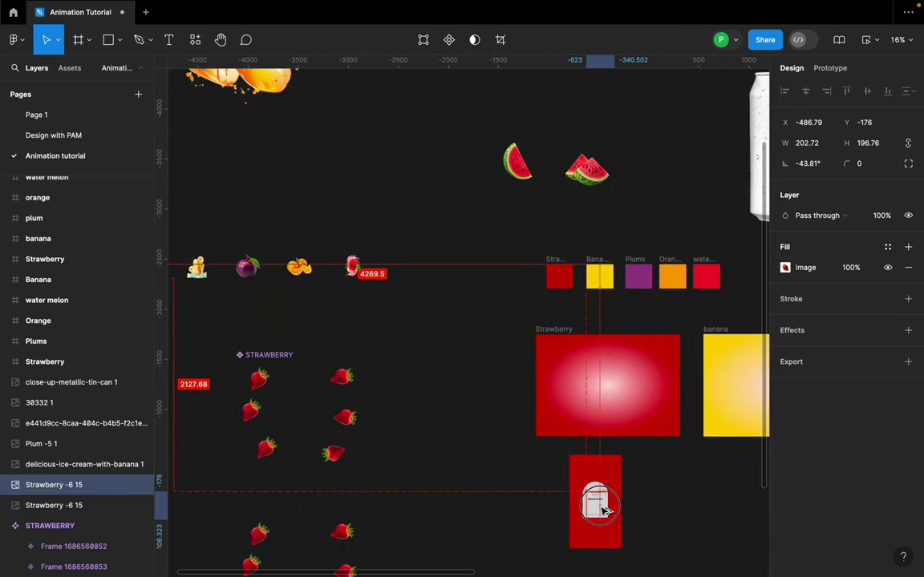
- Bring the strawberry copy to the front and centre it over the grey arch, at about X -533, Y -185
scroll(625, 481, down, 3)
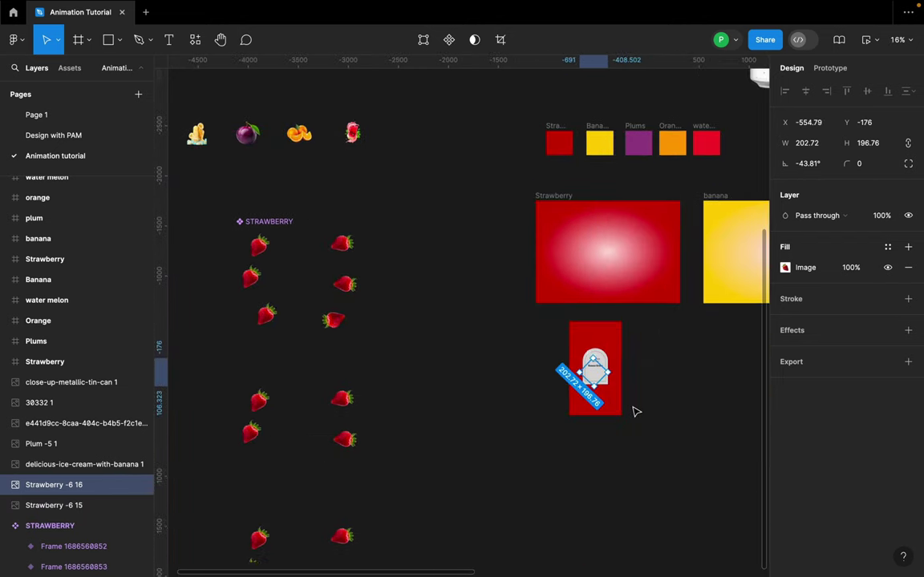
scroll(610, 377, up, 10)
drag(439, 223, 445, 222)
scroll(446, 236, up, 5)
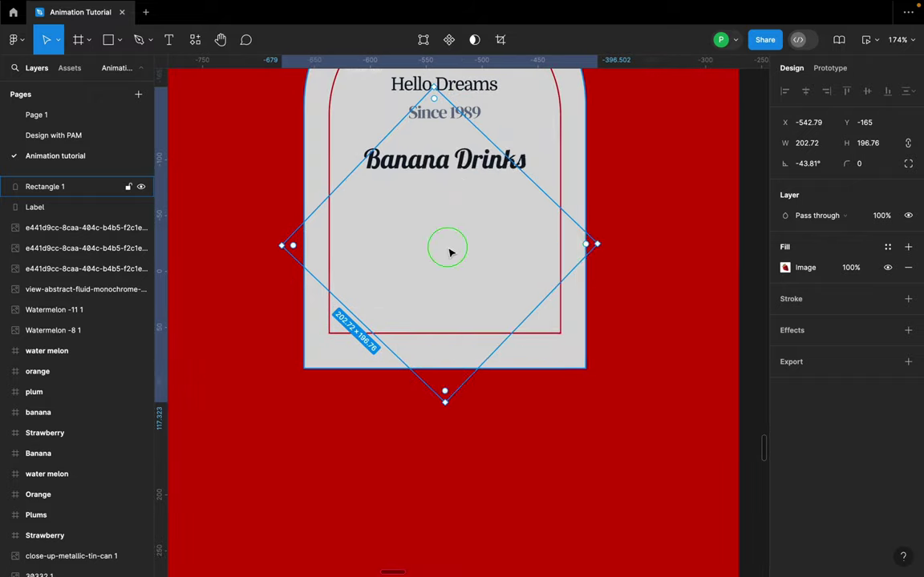
right_click(449, 248)
click(508, 259)
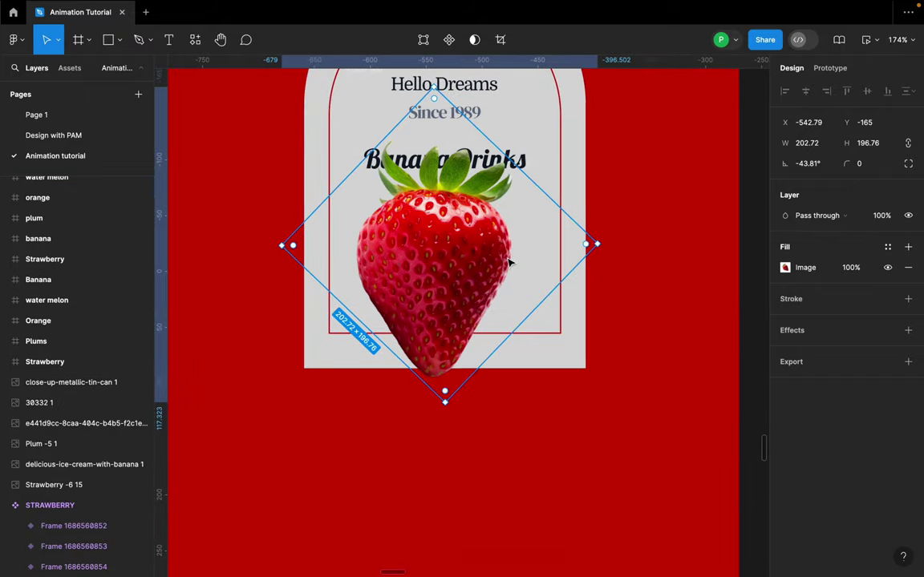
drag(466, 268, 470, 249)
scroll(470, 249, down, 2)
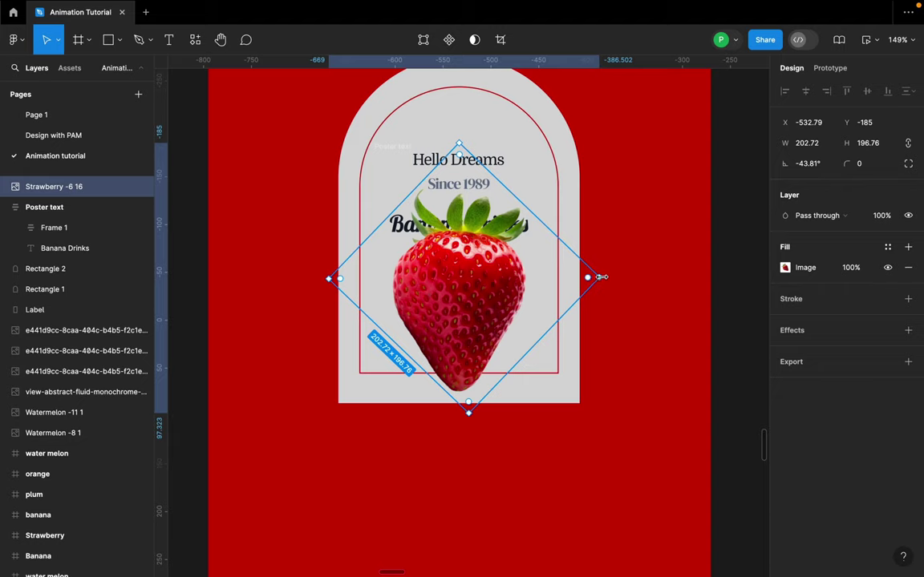
- Scale the strawberry copy down to about 129 × 125 and place it beneath the Banana Drinks text, at about X -533, Y -123
key(k)
drag(601, 277, 458, 287)
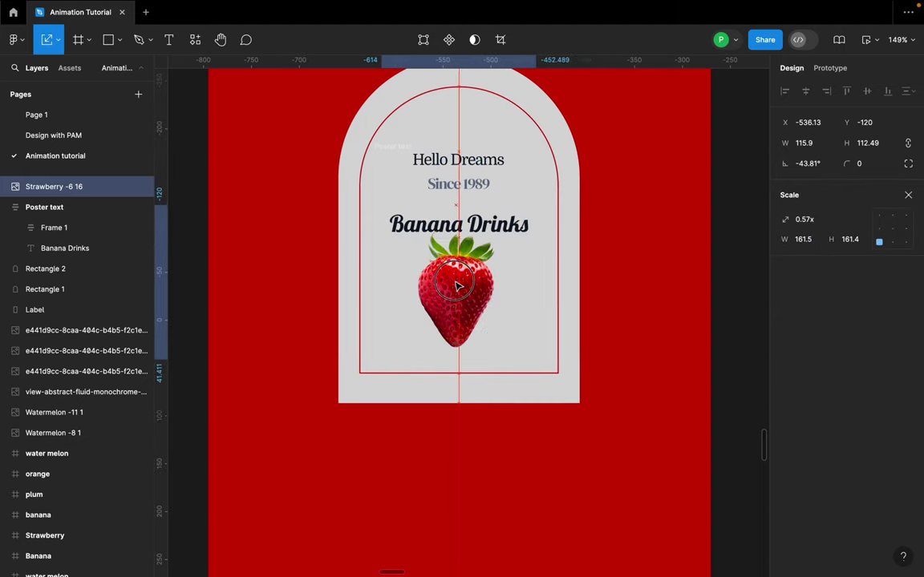
drag(548, 286, 546, 281)
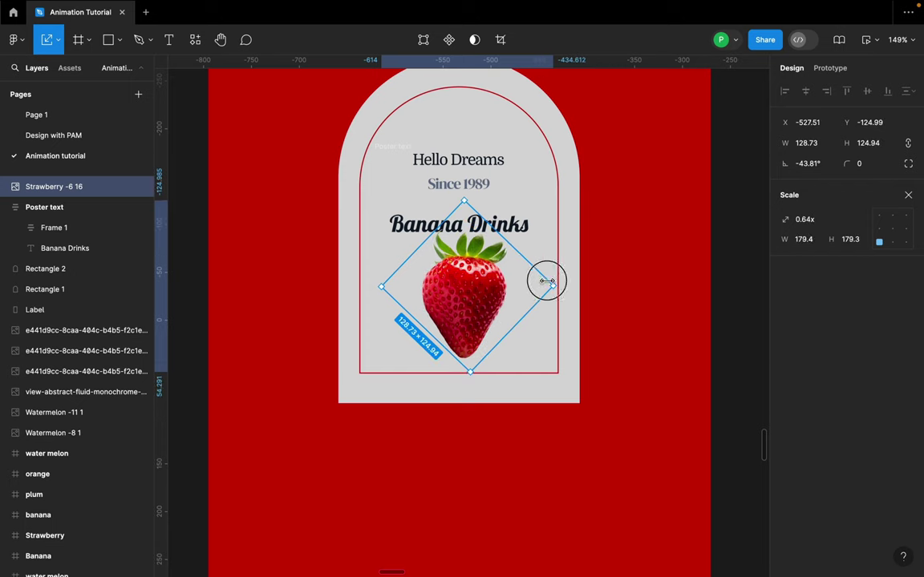
drag(461, 282, 455, 283)
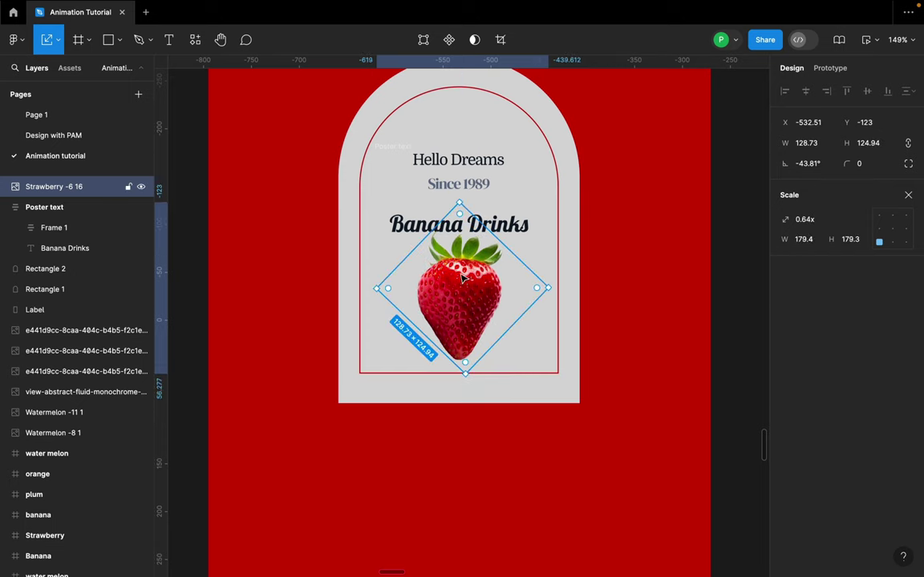
- Move the Poster text frame up within the inner arch to about X -619, Y -191
click(458, 187)
click(425, 150)
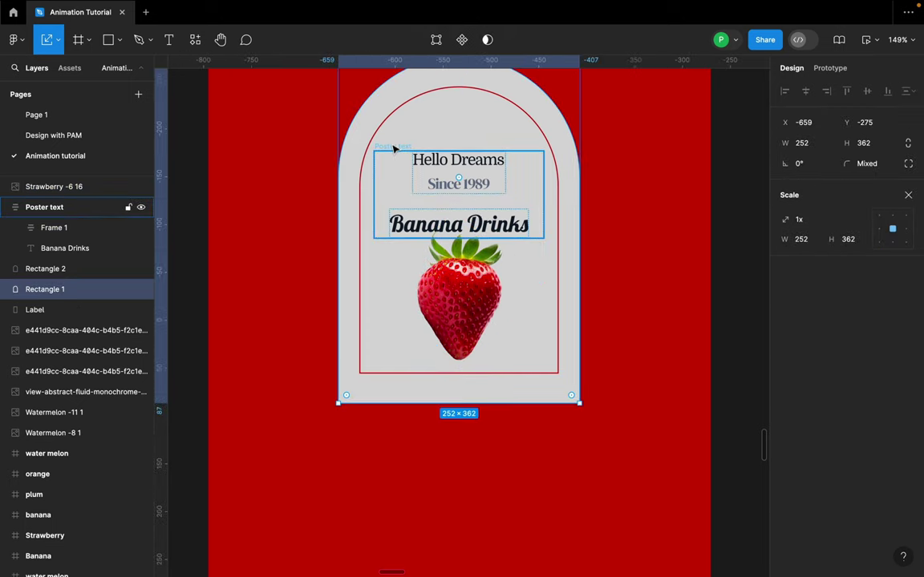
click(459, 173)
key(shift+a)
drag(490, 200, 499, 185)
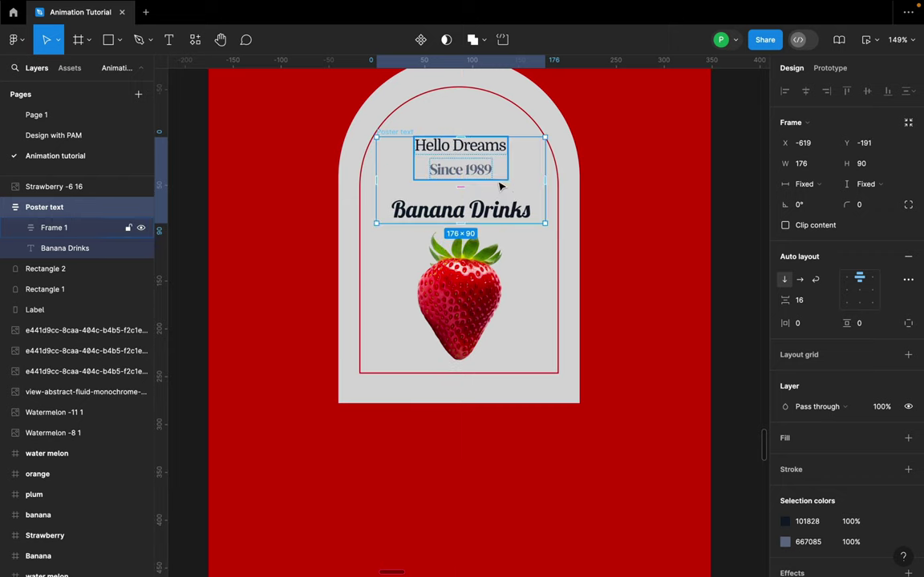
- Group the Poster text frame with the strawberry image
shift+click(462, 284)
key(shift+a)
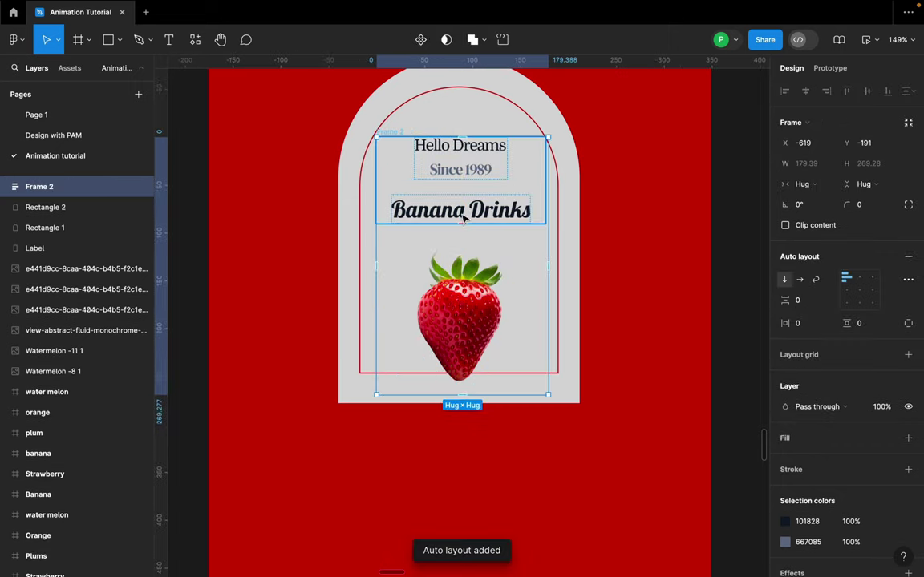
key(super+z)
right_click(482, 115)
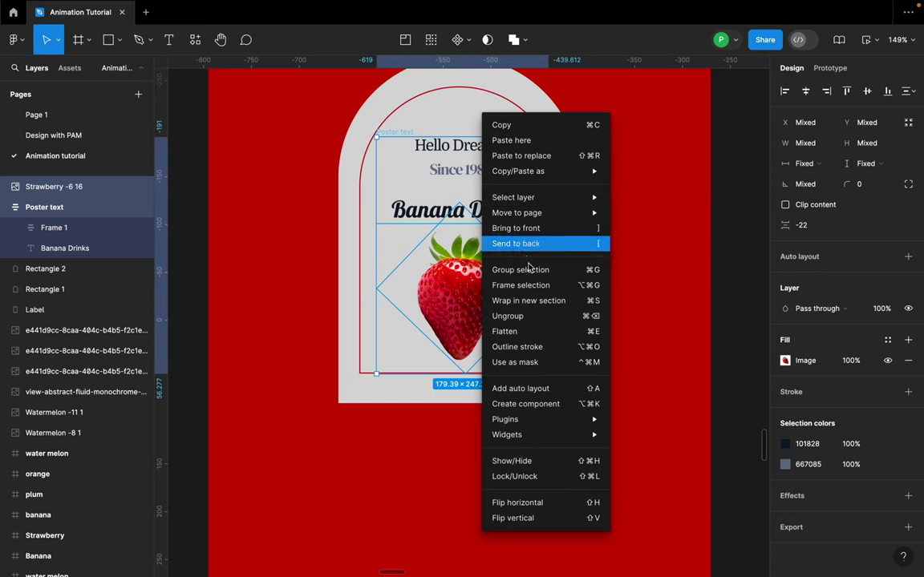
click(529, 270)
- Group the inner outline and the grey arch together with the text-and-strawberry group
click(561, 169)
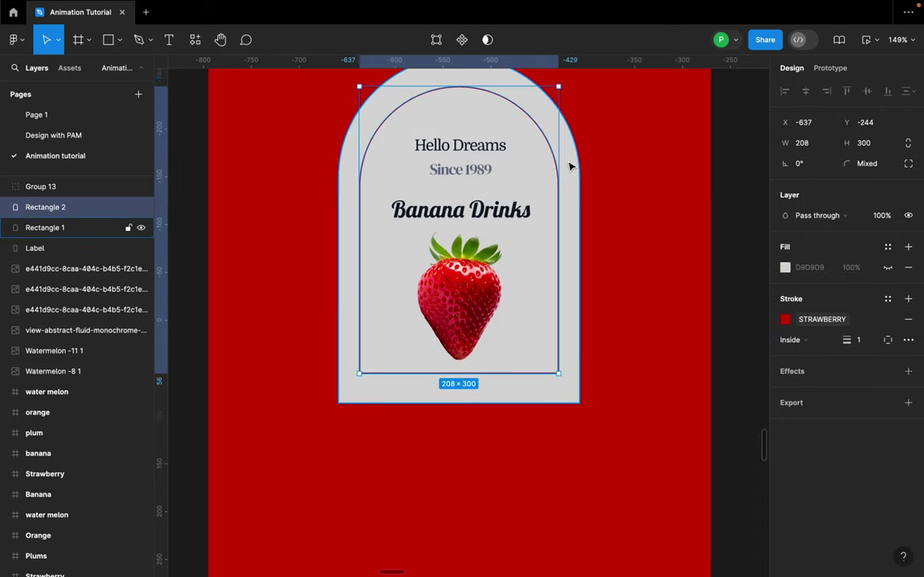
shift+click(564, 183)
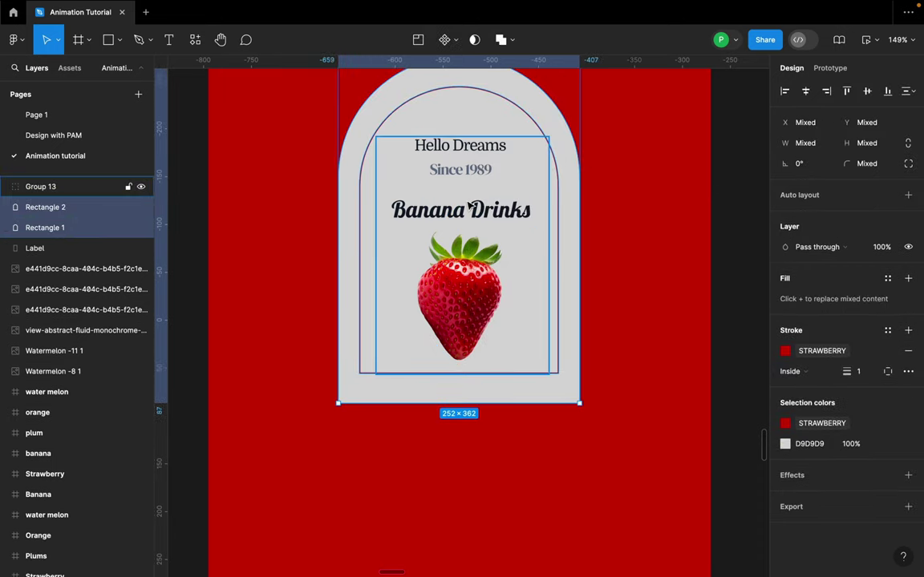
shift+click(470, 205)
right_click(470, 114)
click(505, 272)
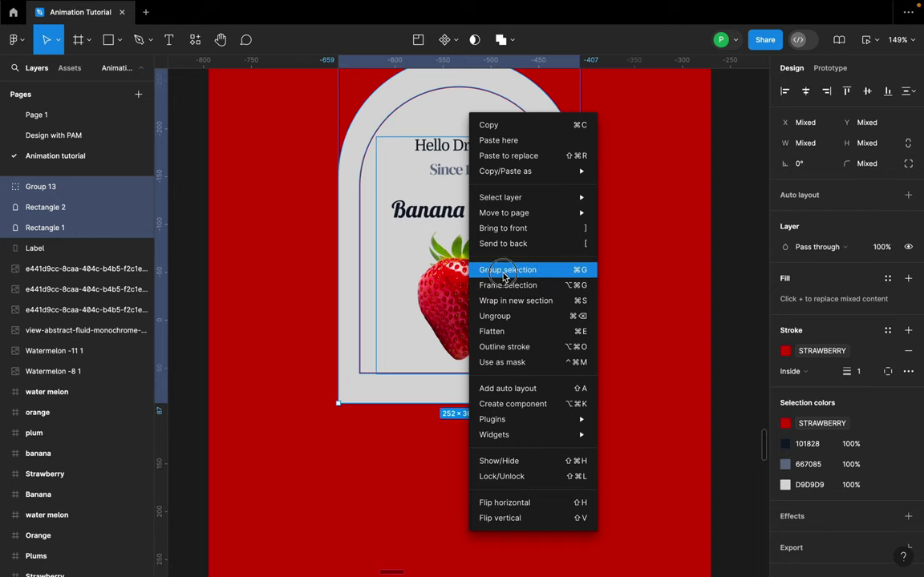
- Align the vertical centres of the complete arch group and the red label
scroll(505, 285, down, 5)
click(565, 262)
scroll(546, 256, down, 3)
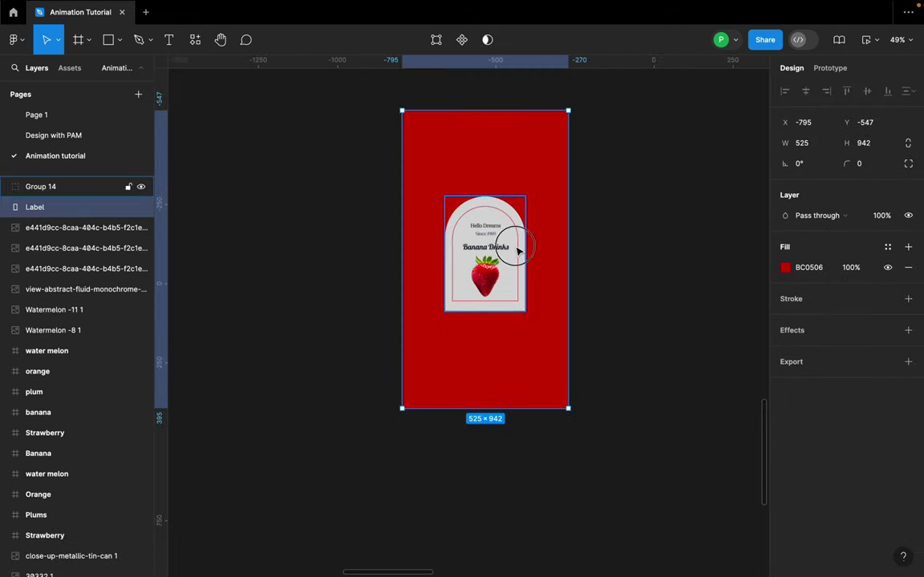
shift+click(517, 251)
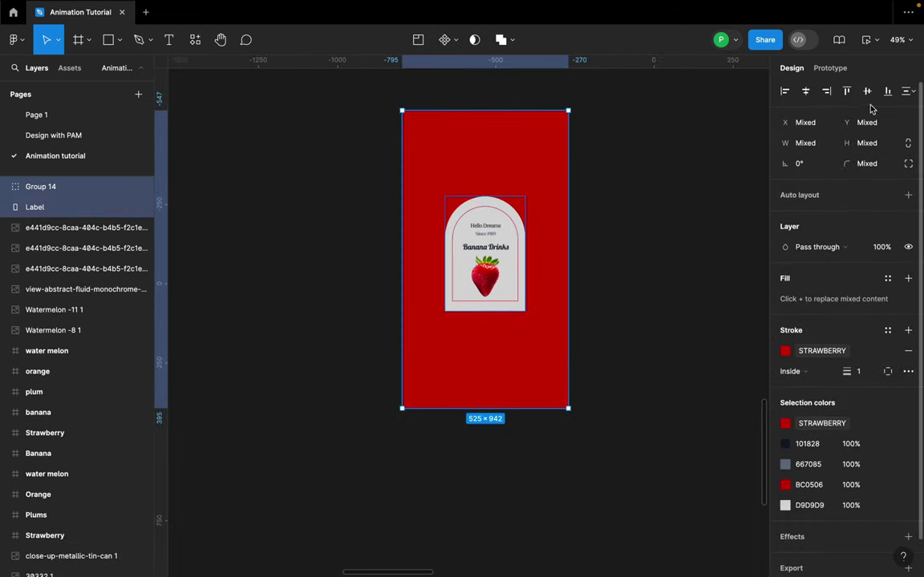
- Duplicate the red label with its arch group and place the copy to its right, at about X -214
scroll(415, 241, down, 4)
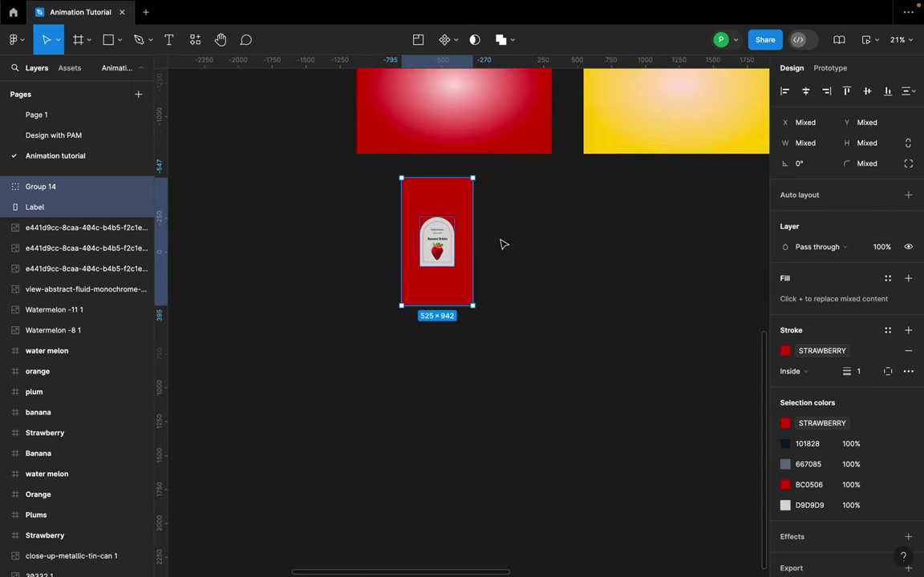
scroll(497, 245, up, 2)
drag(446, 246, 542, 244)
click(623, 243)
- Apply the BANANA library colour to the background of the duplicated label
click(550, 201)
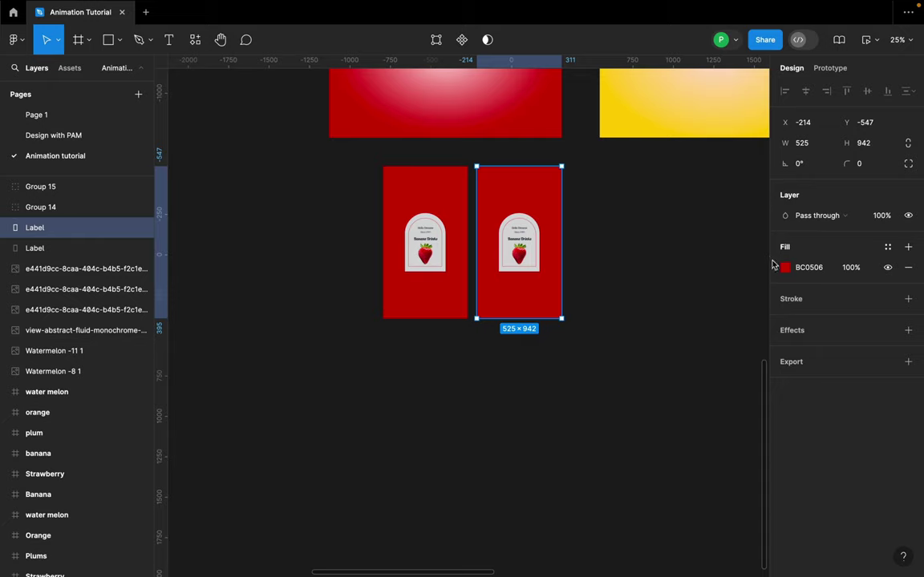
click(888, 247)
click(656, 351)
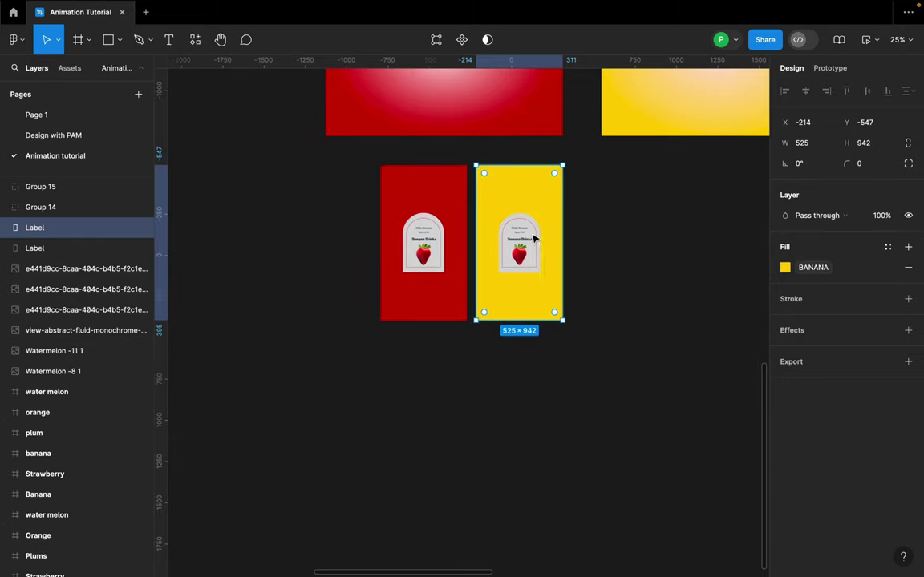
- Copy the banana ice-cream image from the row of fruit images for use on the yellow label
scroll(530, 238, up, 5)
click(526, 281)
double_click(530, 282)
scroll(650, 250, down, 10)
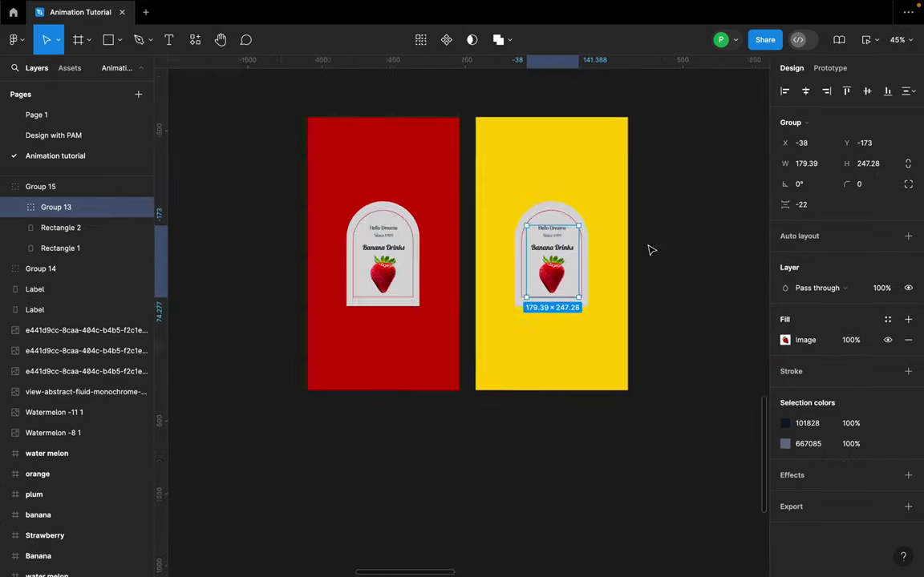
scroll(510, 155, down, 3)
scroll(455, 190, up, 7)
click(446, 178)
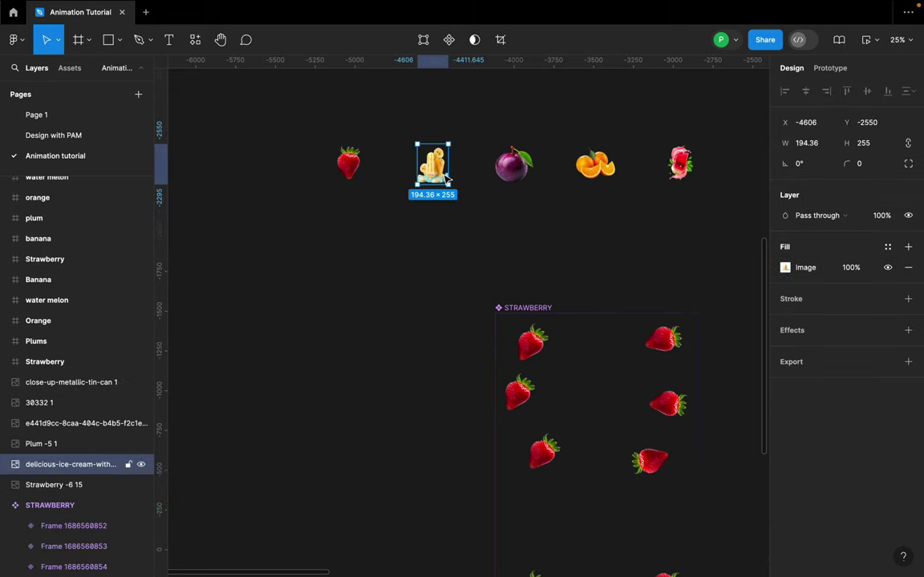
scroll(380, 231, down, 4)
scroll(526, 335, up, 10)
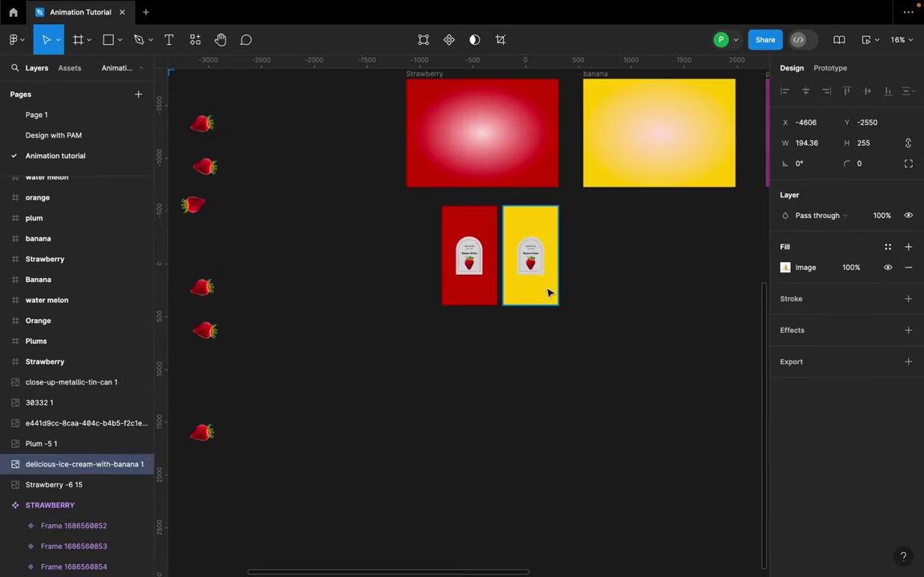
- Replace the strawberry image on the yellow label with the copied banana ice-cream image
click(515, 265)
scroll(515, 264, up, 5)
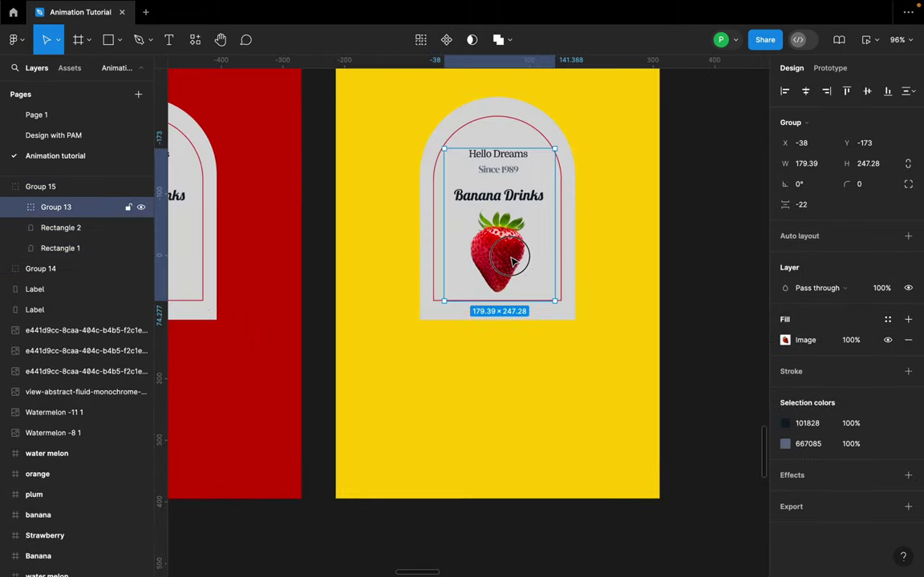
double_click(514, 262)
right_click(514, 262)
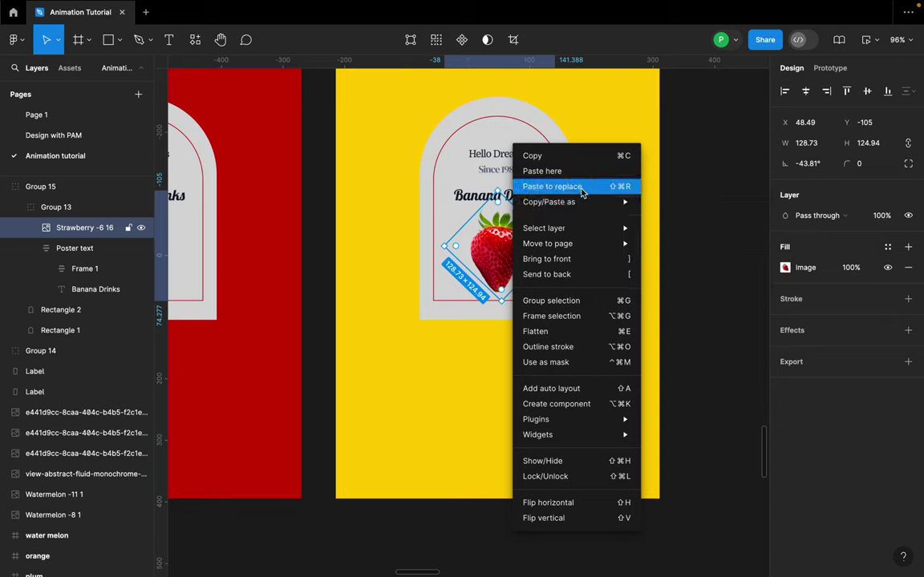
click(554, 185)
- Scale the banana image to about 132 × 173 and centre it beneath the Banana Drinks text, at X -18, Y -99
key(k)
drag(558, 324, 513, 260)
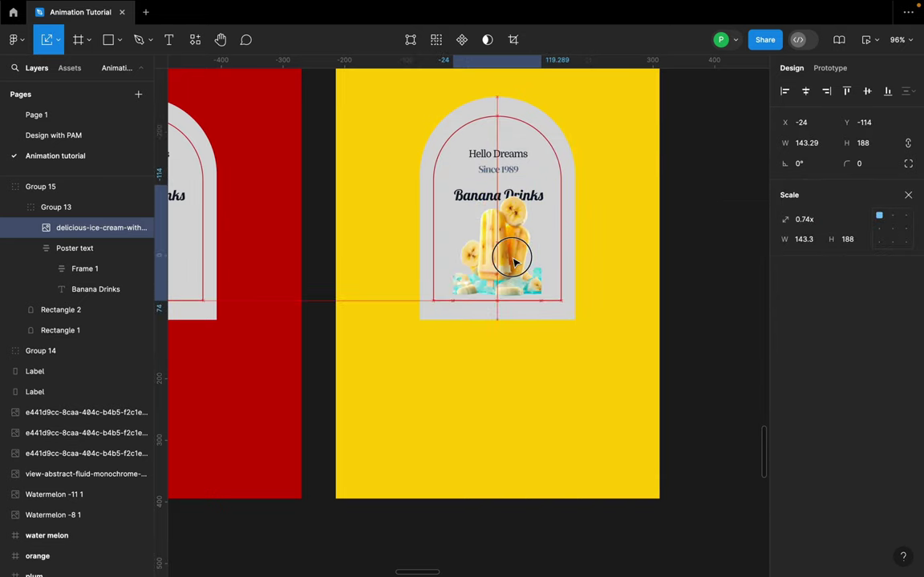
drag(542, 302, 534, 290)
drag(508, 258, 512, 264)
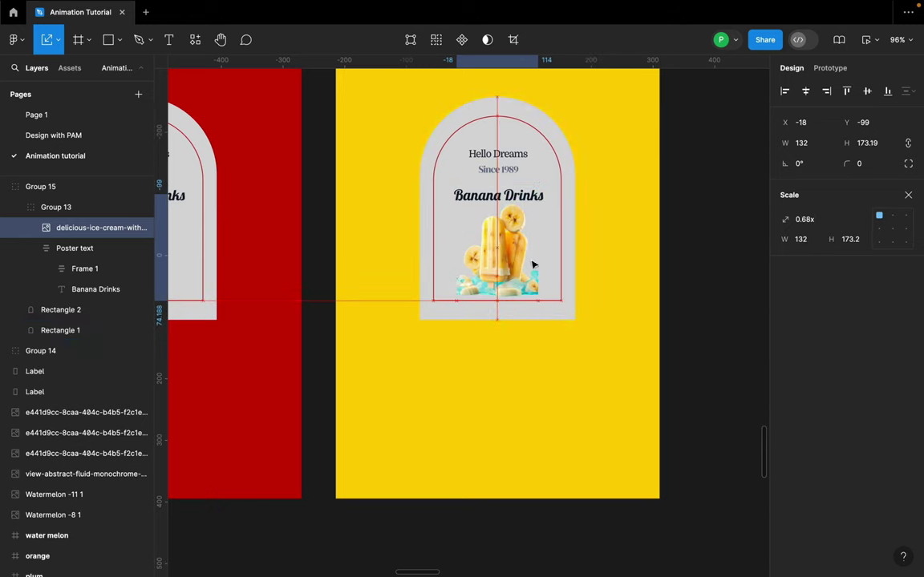
- Change the drink name on the red label to "Strawberry Drinks"
scroll(489, 248, down, 5)
scroll(360, 199, up, 10)
double_click(354, 231)
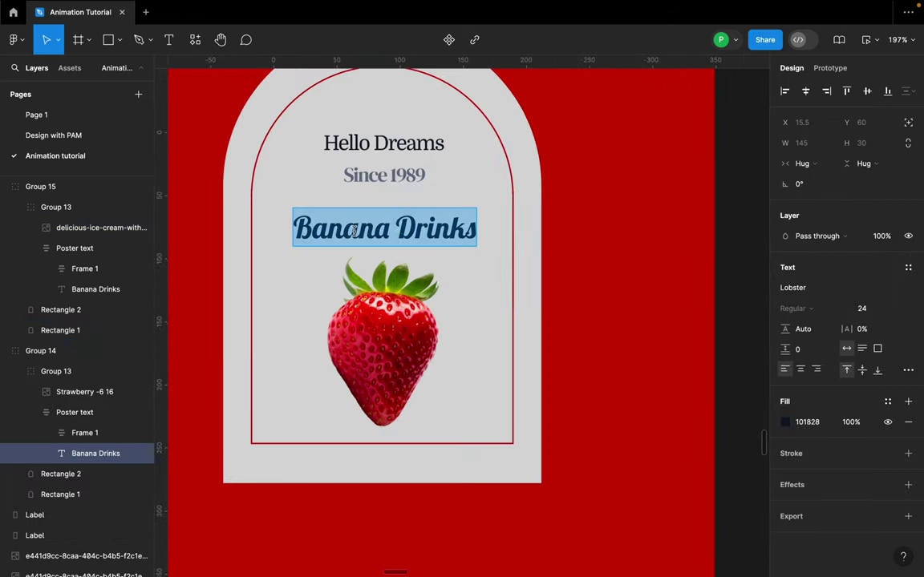
drag(391, 229, 290, 226)
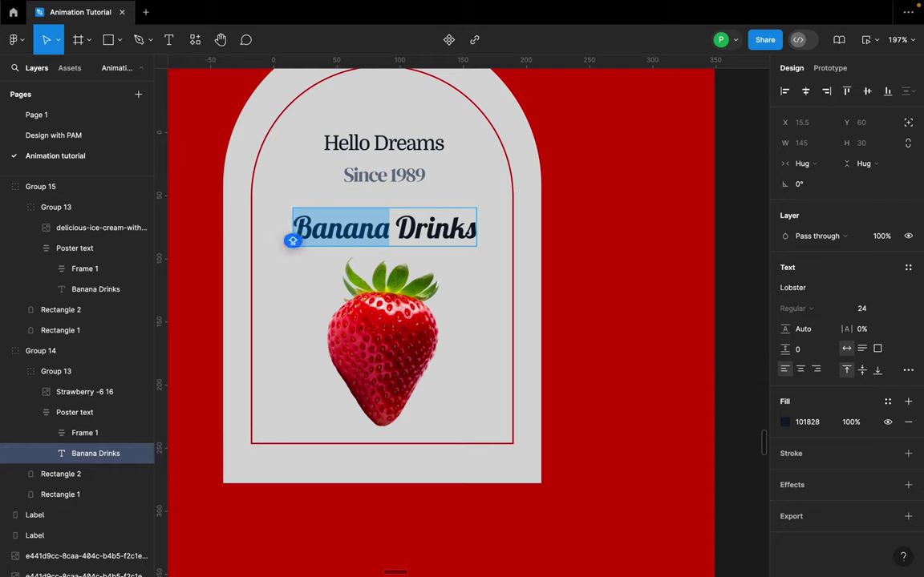
text(Strawberry)
click(487, 252)
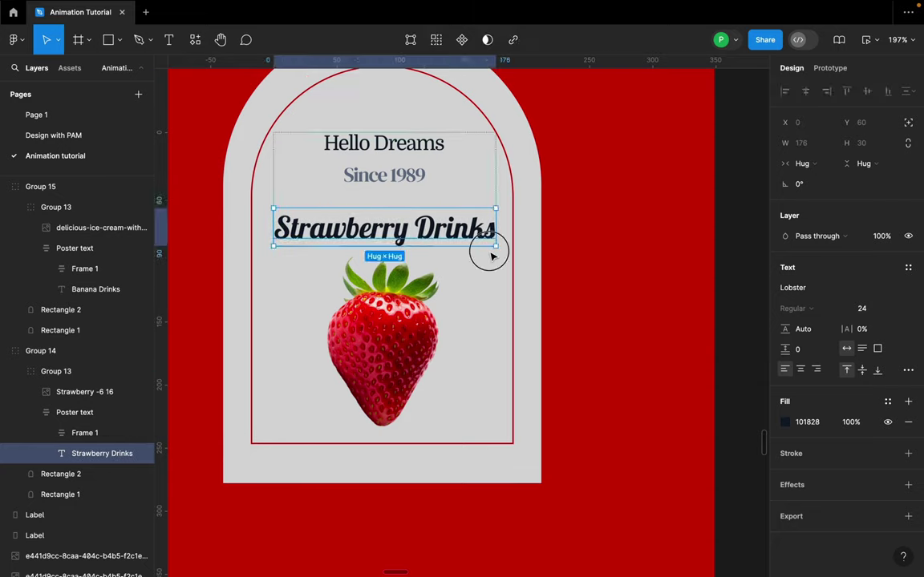
- Set the yellow label flush against the red one and place a duplicate flush on its other side, at X 255
scroll(542, 256, down, 10)
click(543, 256)
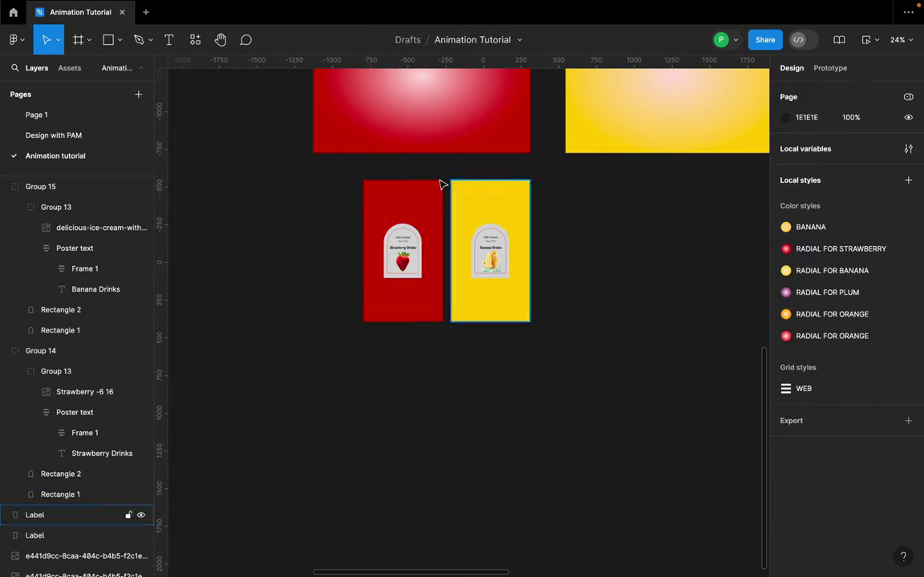
drag(539, 176, 454, 370)
drag(507, 280, 571, 247)
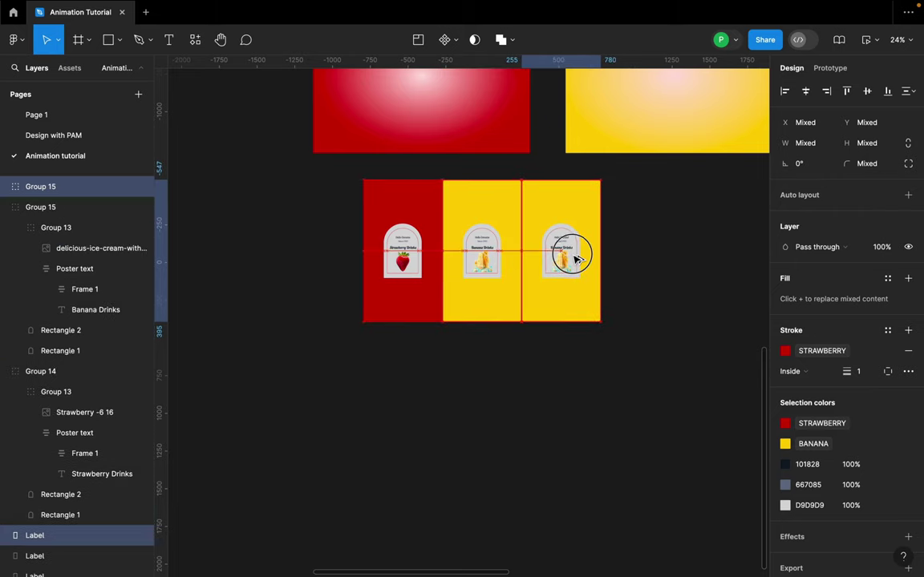
- Apply the PLUM library colour to the background of the third label
scroll(590, 242, up, 5)
click(888, 248)
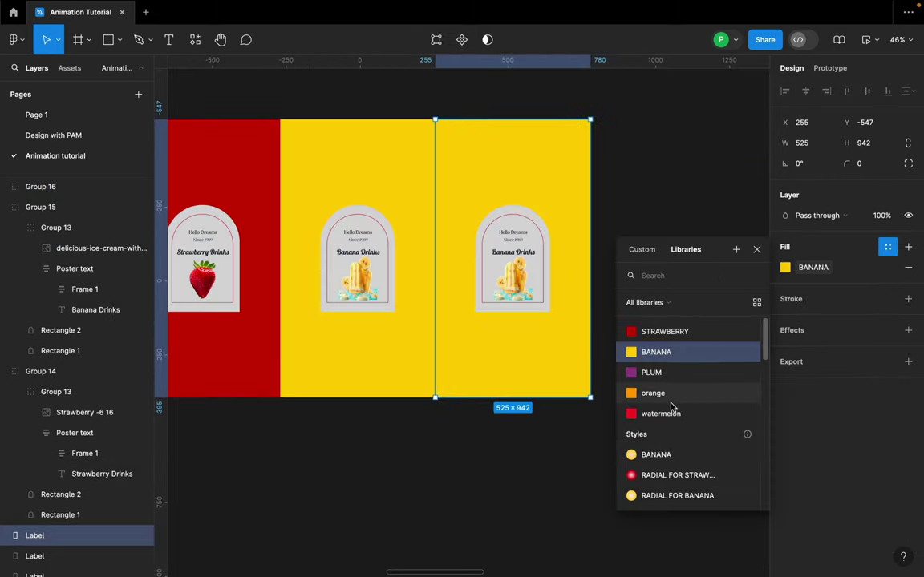
scroll(453, 309, down, 5)
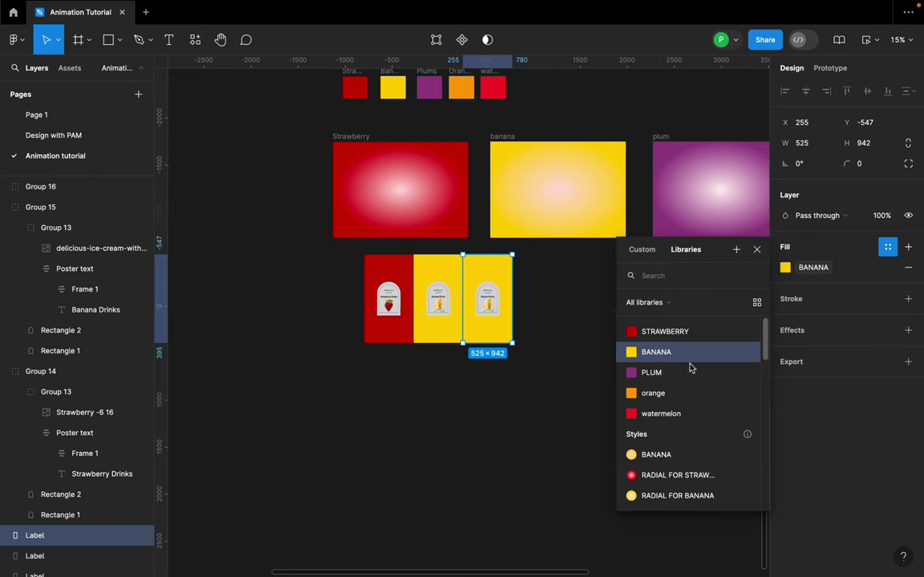
click(651, 372)
- Apply the BANANA library colour to the stroke of the inner arch on the yellow label
scroll(487, 329, up, 10)
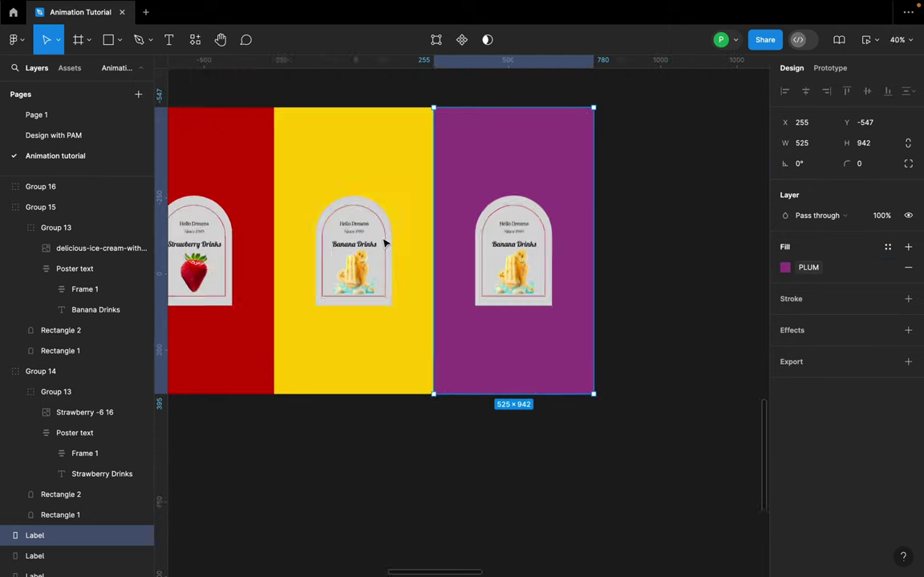
click(387, 234)
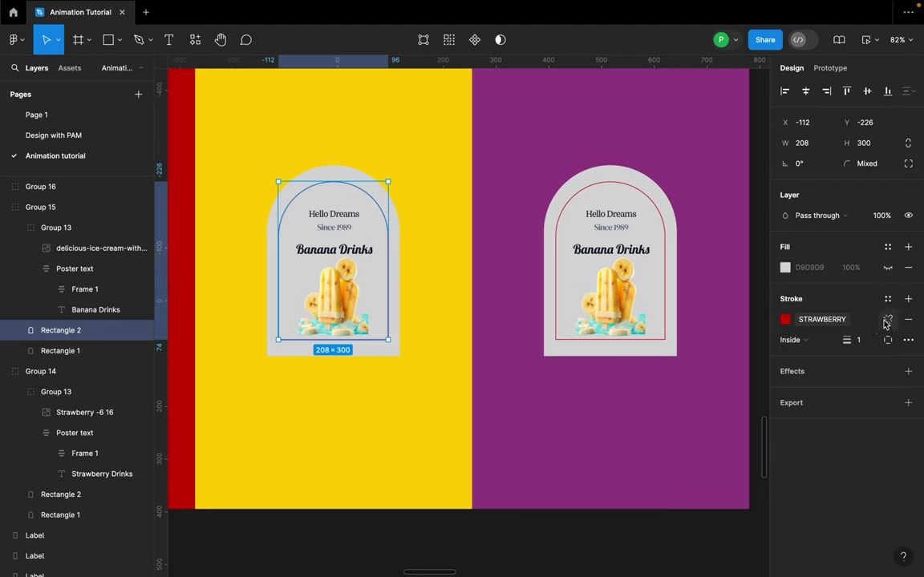
click(886, 321)
click(887, 298)
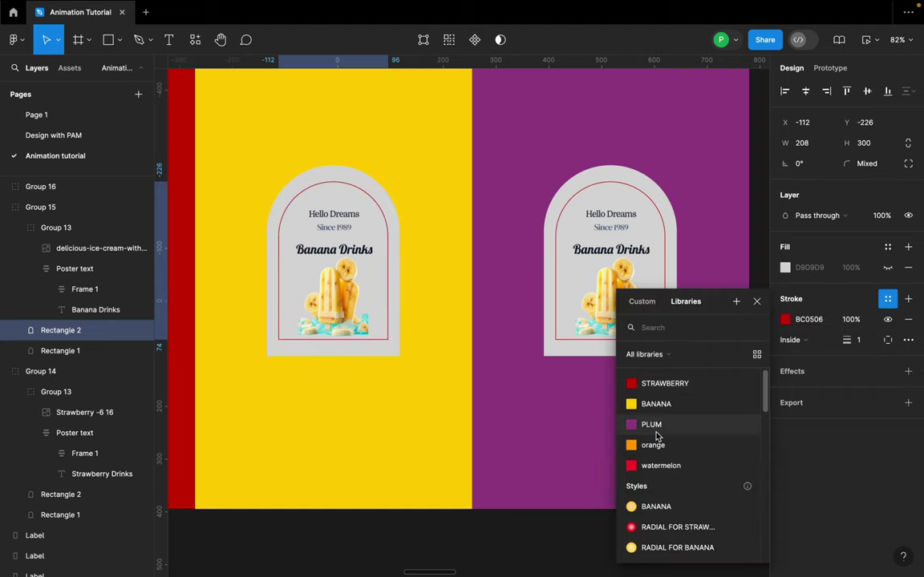
click(660, 407)
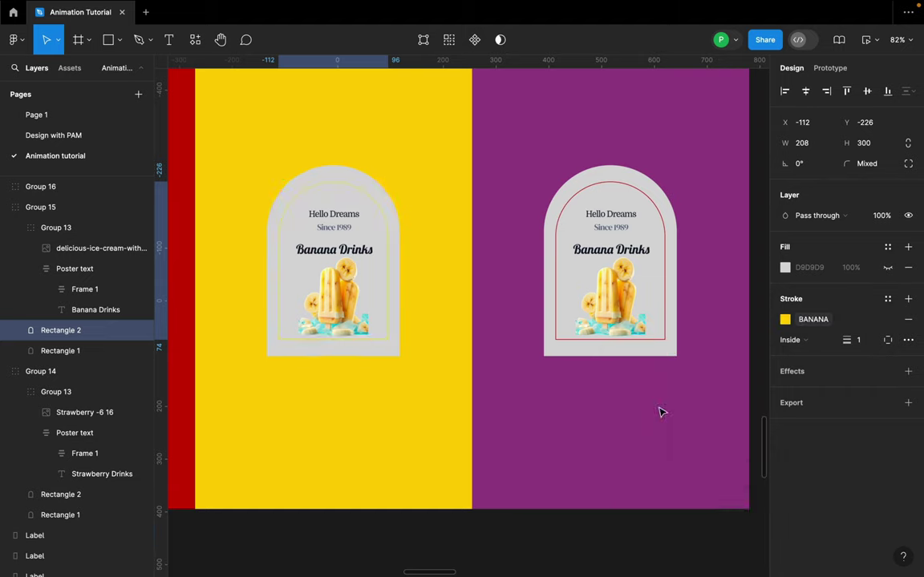
- Apply the PLUM library colour to the inner arch's stroke on the purple label
double_click(659, 206)
click(887, 320)
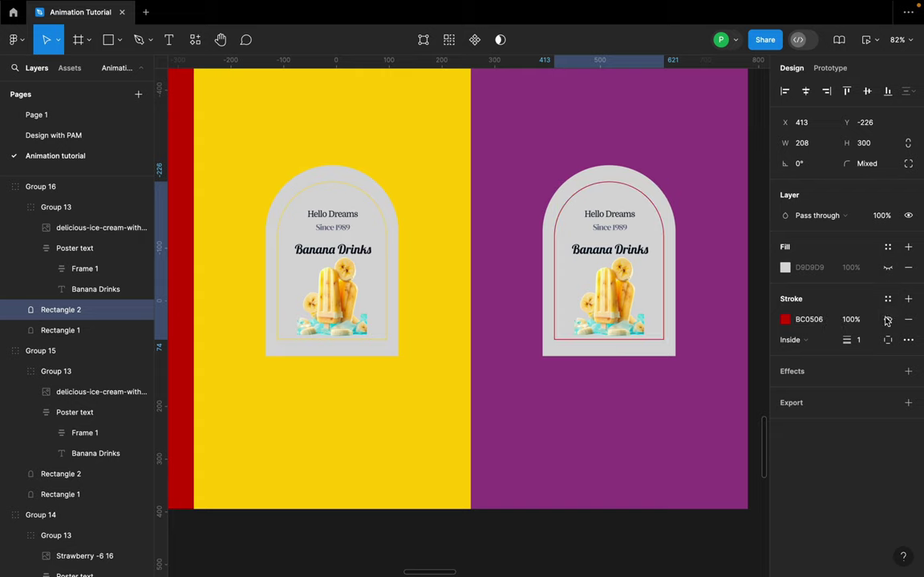
click(887, 301)
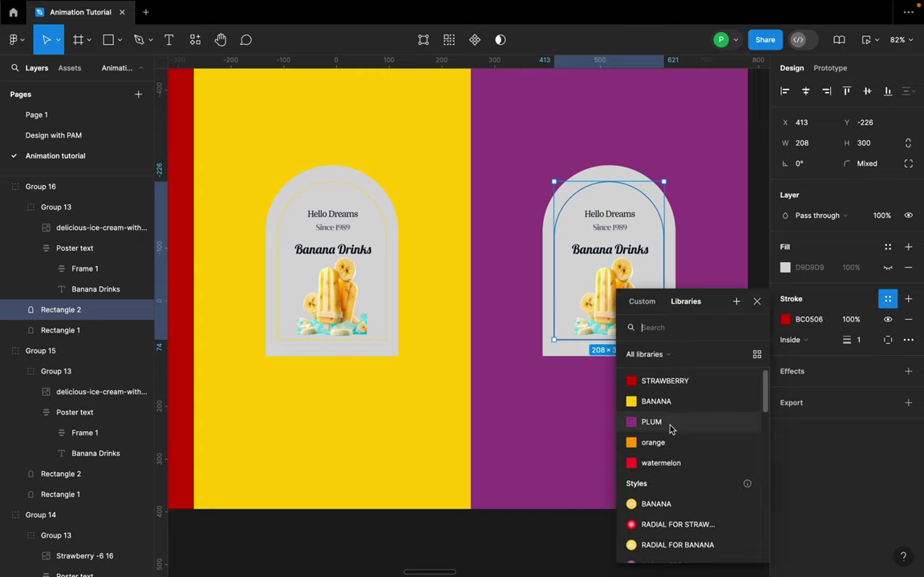
click(651, 422)
scroll(484, 348, down, 5)
scroll(597, 270, up, 5)
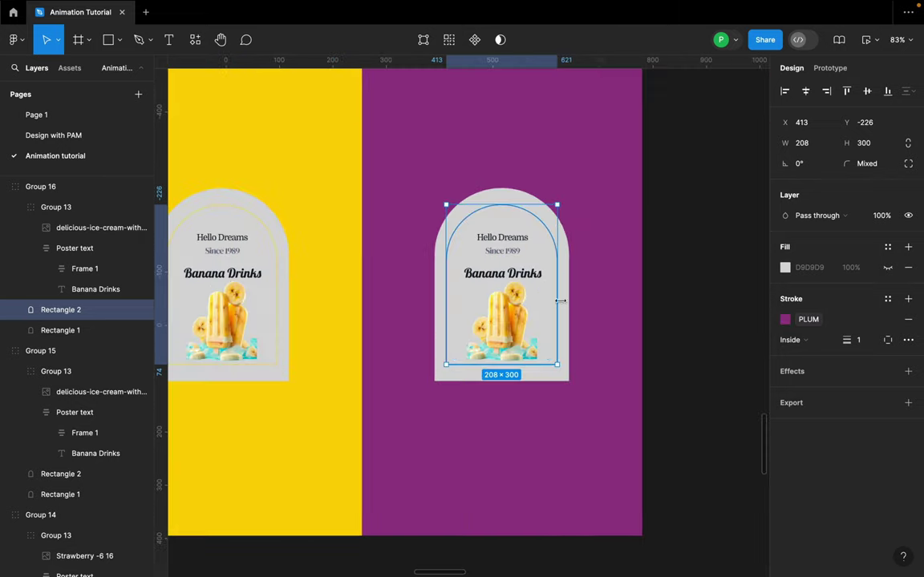
scroll(597, 271, down, 3)
click(691, 309)
- Replace the banana image on the purple label with a copy of the plum image from the fruit row
scroll(701, 315, down, 4)
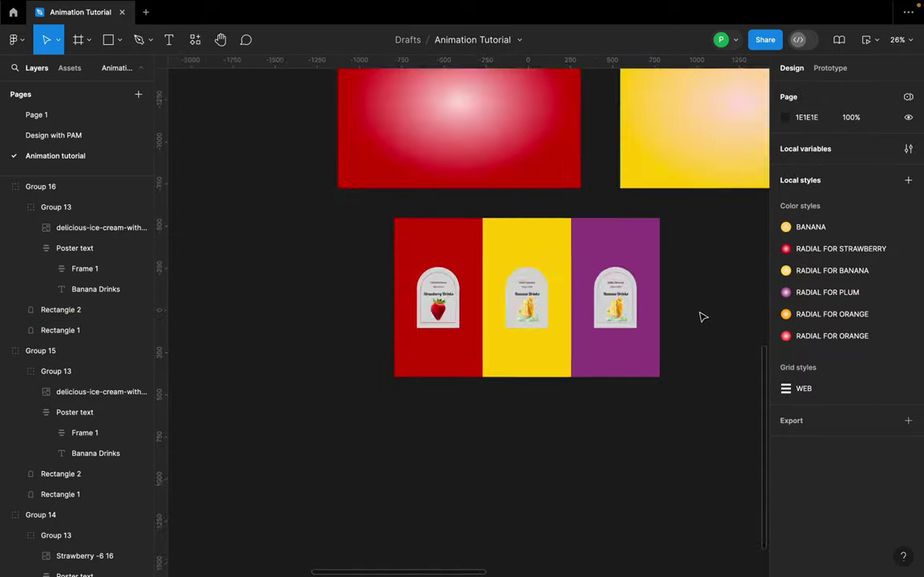
click(295, 117)
scroll(297, 117, up, 3)
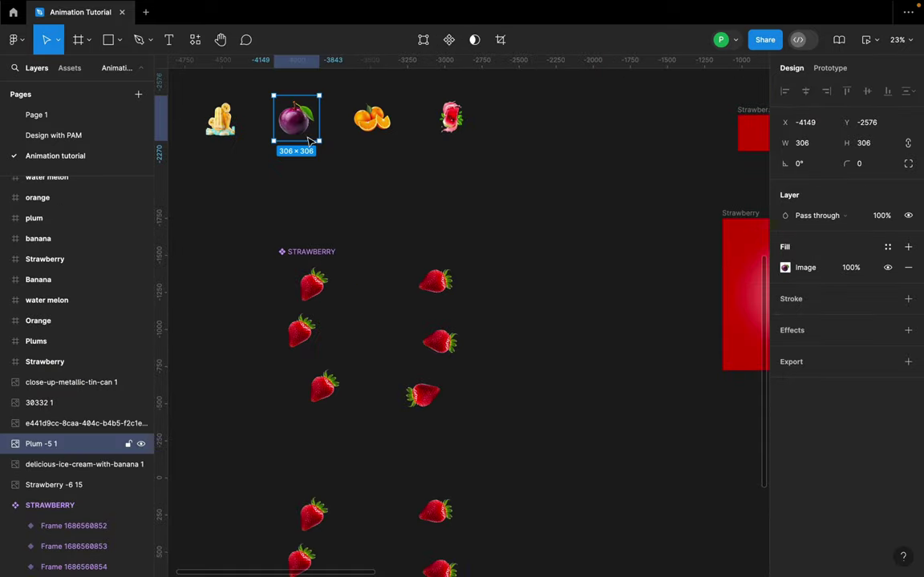
scroll(324, 219, down, 2)
scroll(488, 295, up, 2)
scroll(571, 239, up, 3)
scroll(541, 166, up, 2)
click(542, 166)
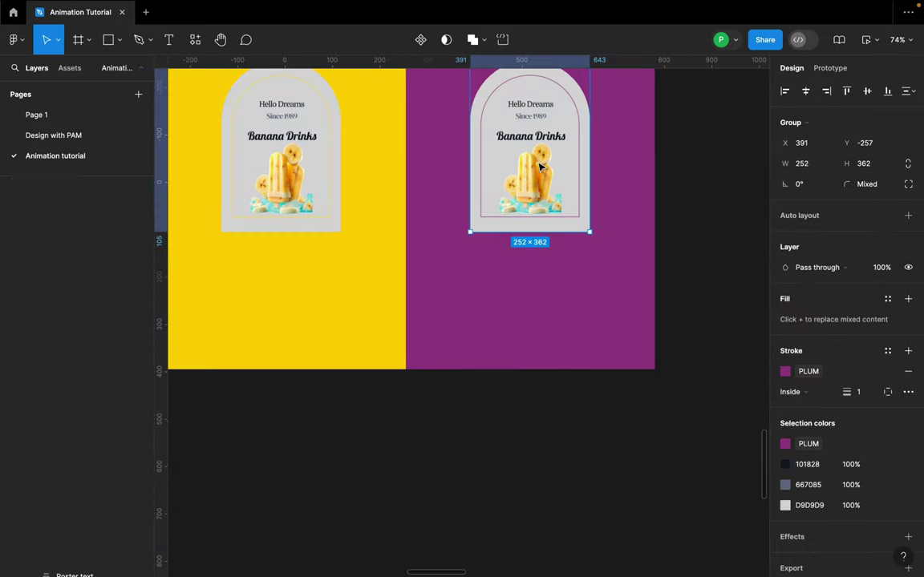
double_click(542, 166)
right_click(543, 138)
click(569, 180)
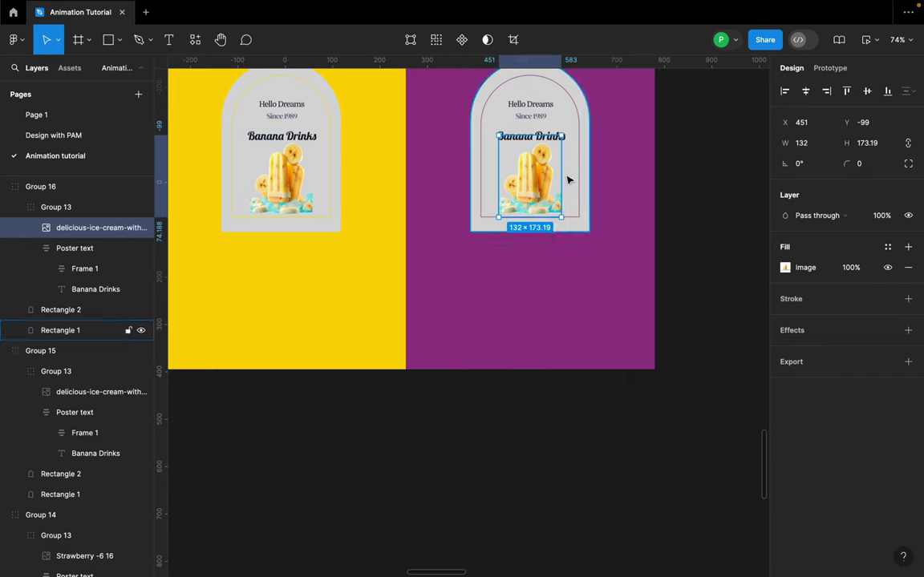
- Scale the plum image to about 192 × 192 and place it beneath the drink name, at X 431, Y -108
scroll(569, 179, up, 2)
key(k)
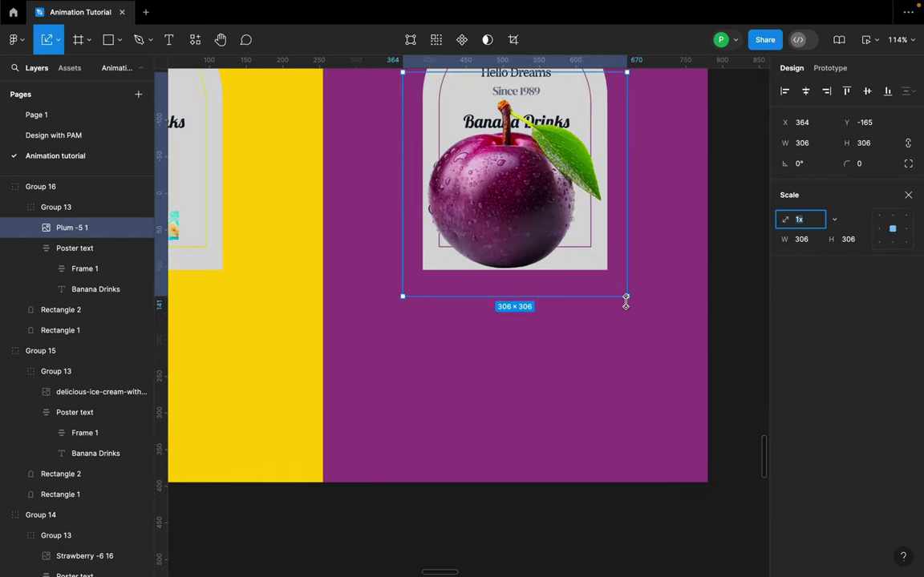
drag(610, 288, 522, 210)
scroll(522, 210, down, 5)
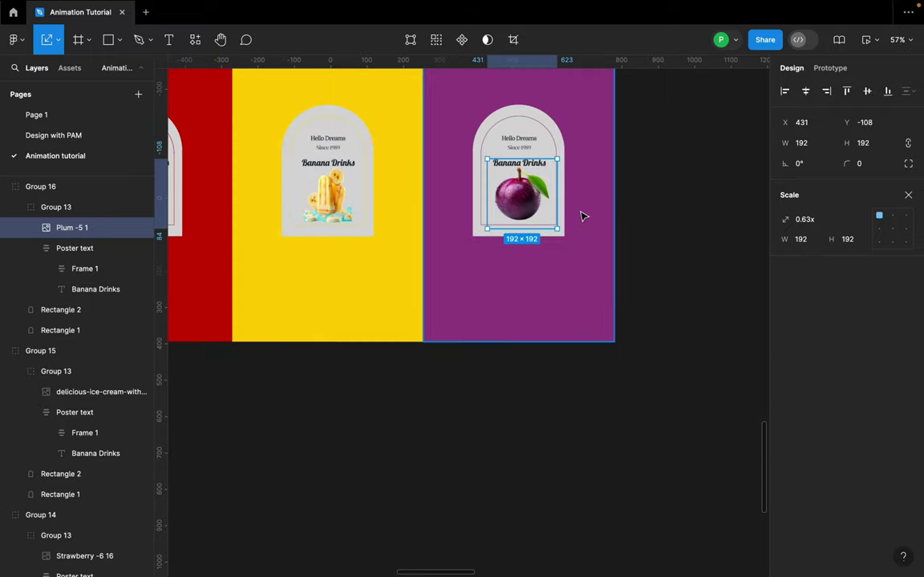
click(528, 223)
scroll(507, 231, down, 5)
click(614, 181)
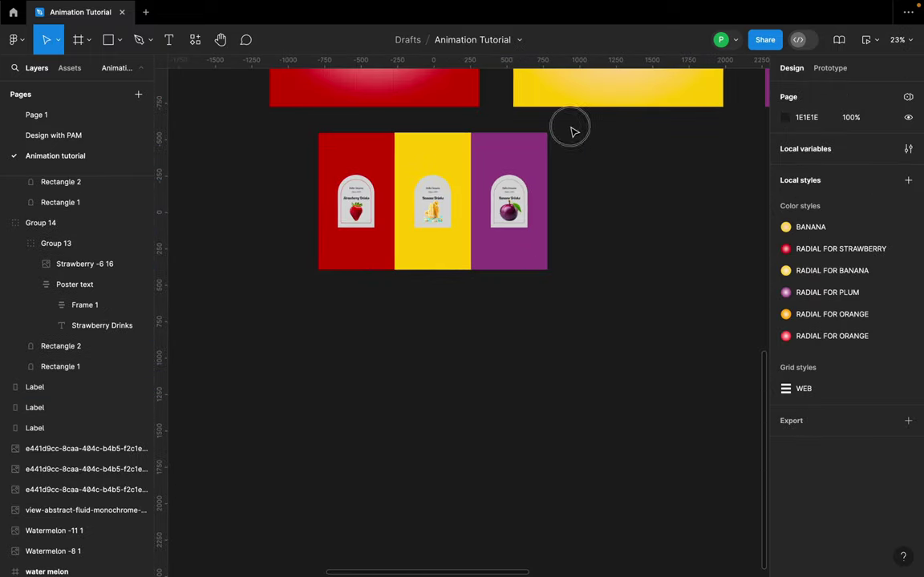
- Duplicate the purple label with its badge and place the copy flush beside it, at X 780
drag(570, 127, 484, 296)
click(483, 233)
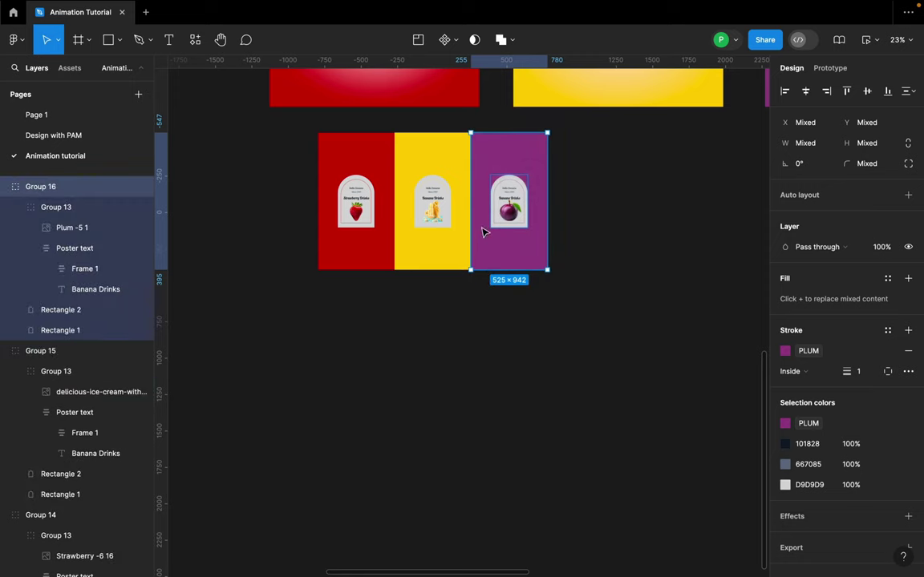
drag(517, 170, 594, 172)
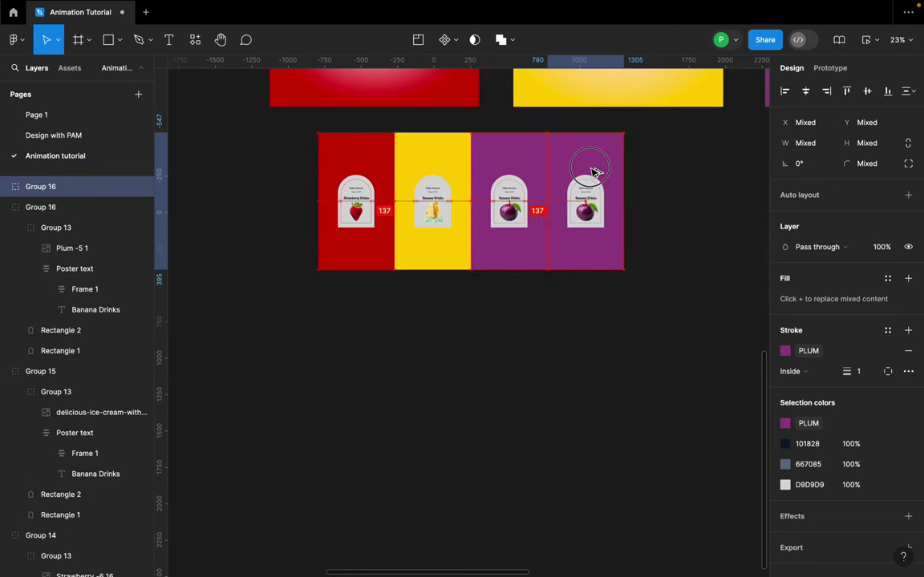
scroll(654, 187, up, 3)
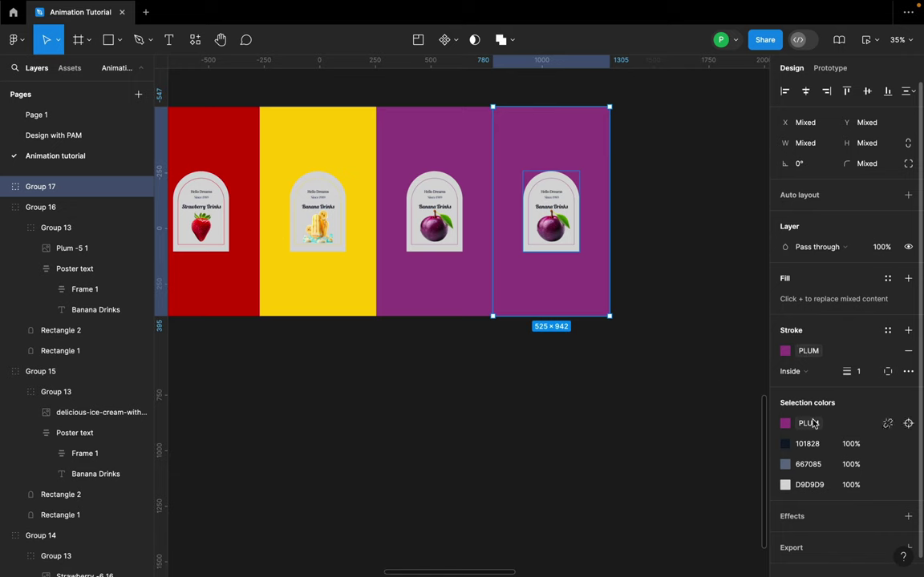
- Apply the orange library colour to the background of the fourth label
click(665, 336)
click(603, 307)
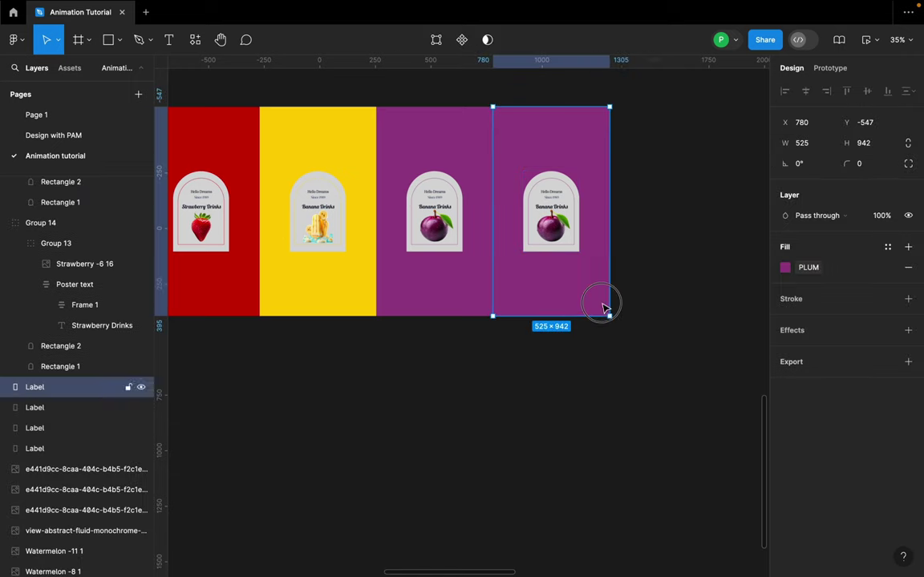
click(887, 247)
scroll(489, 373, down, 3)
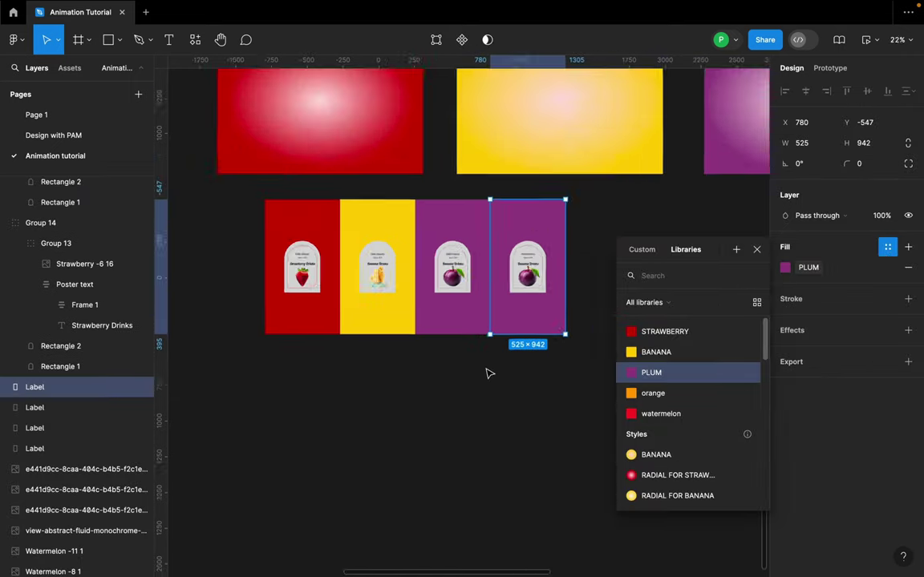
scroll(489, 373, down, 2)
click(869, 270)
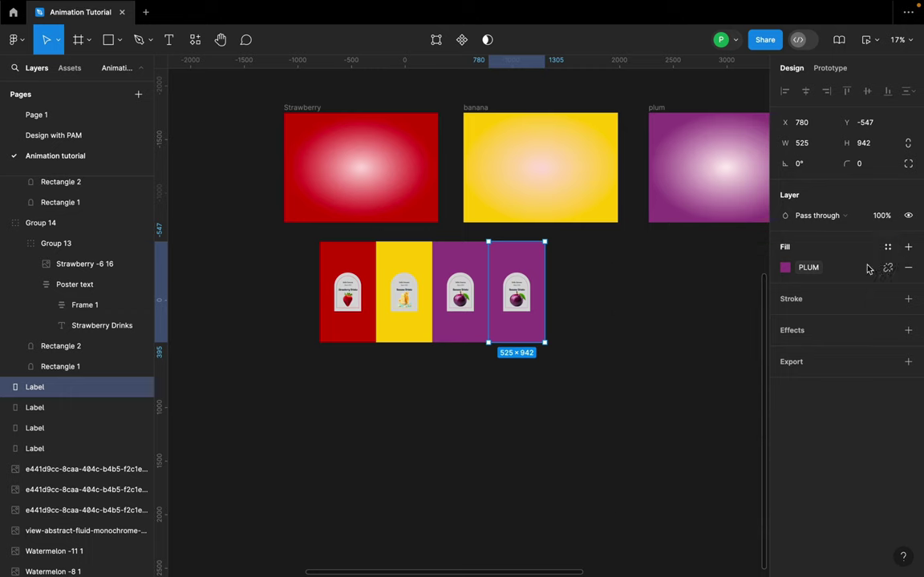
click(888, 248)
scroll(666, 160, right, 5)
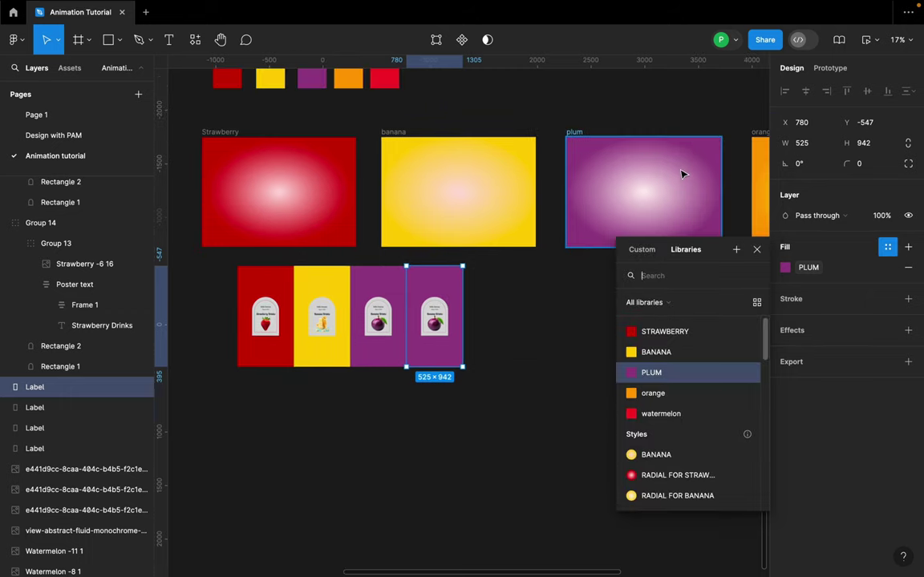
click(670, 393)
scroll(641, 401, down, 6)
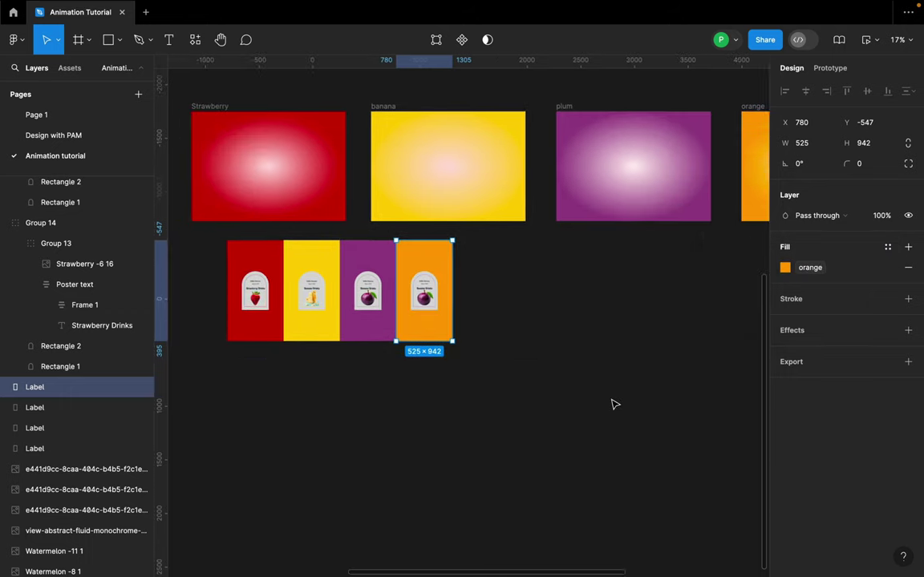
- Replace the plum image on the orange label with a copy of the oranges image from the fruit row
scroll(369, 228, up, 1)
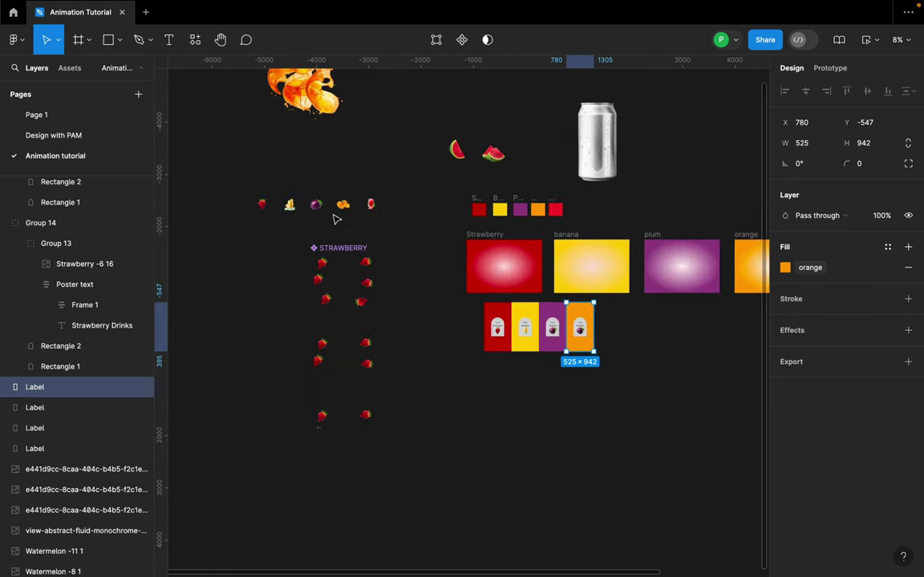
click(343, 206)
scroll(625, 365, up, 5)
scroll(465, 240, up, 3)
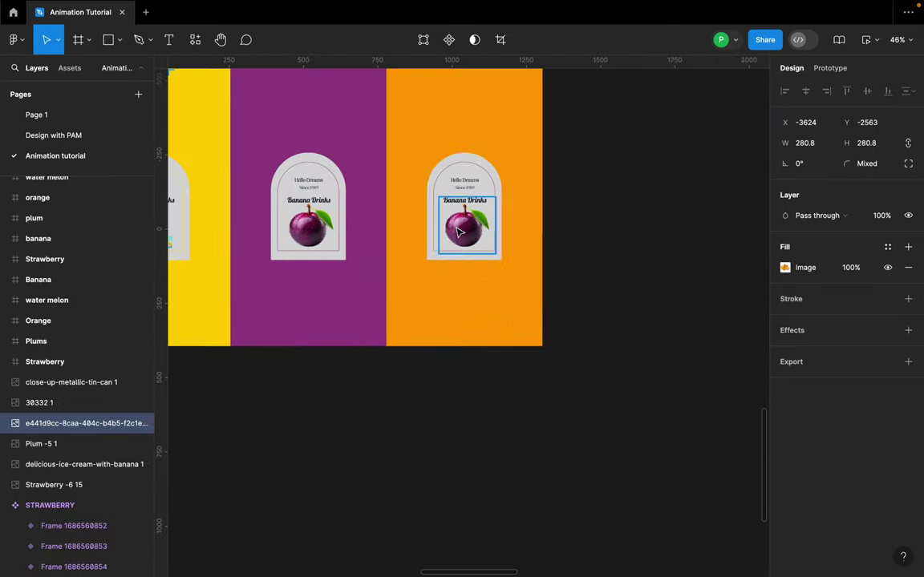
double_click(460, 228)
click(460, 228)
double_click(463, 230)
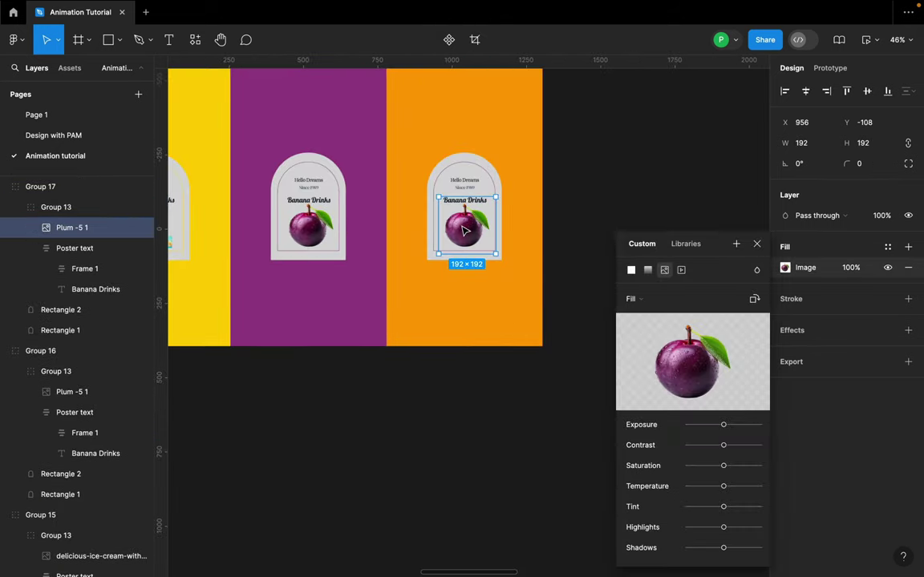
click(754, 244)
right_click(474, 225)
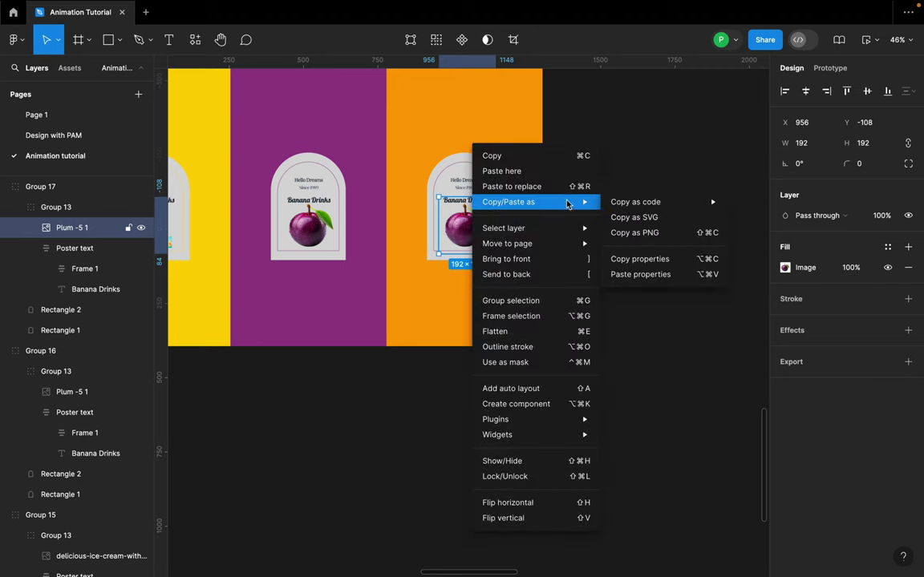
click(560, 127)
- Scale the oranges image to about 211 × 211 and centre it beneath the drink name, at X 938, Y -108
scroll(474, 200, up, 5)
key(k)
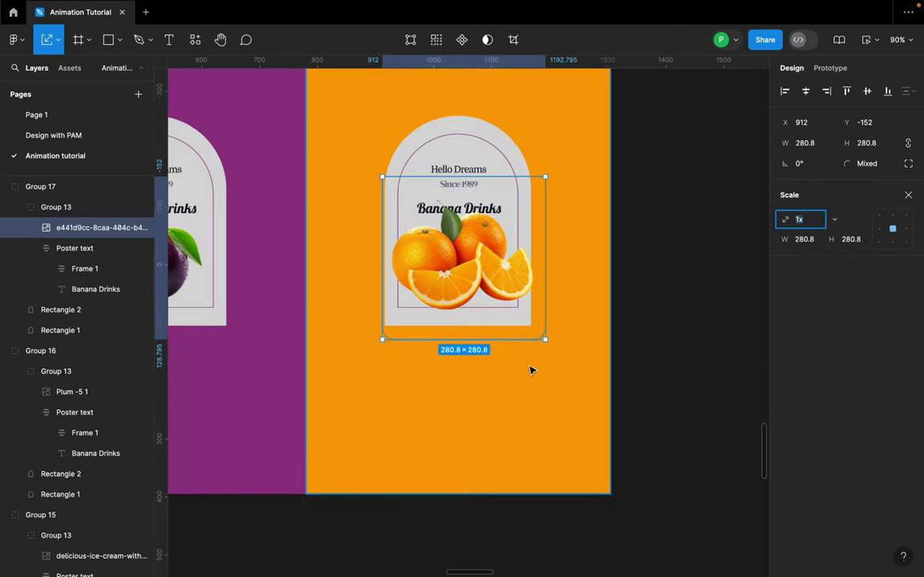
drag(546, 336, 506, 300)
drag(458, 239, 478, 264)
scroll(478, 264, down, 6)
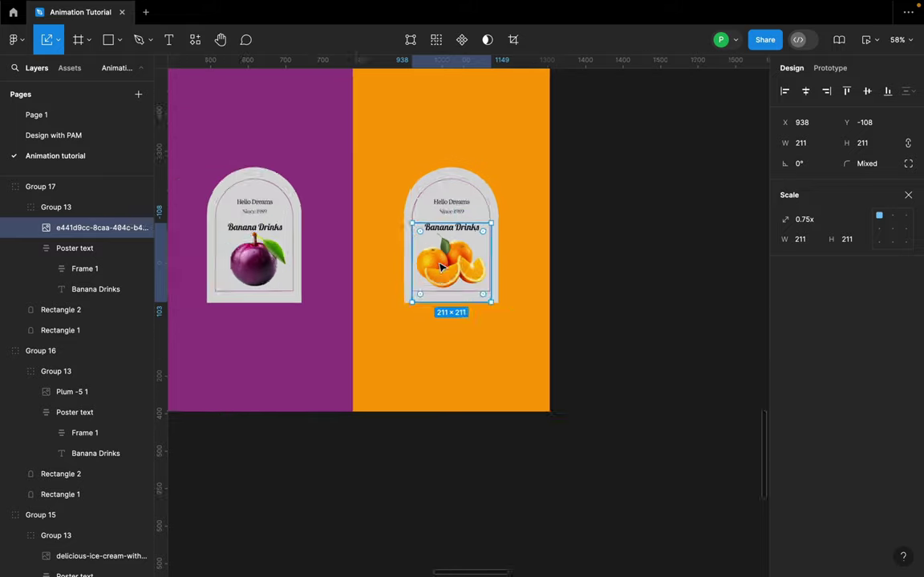
- Apply the orange library colour to the inner arch's stroke on the fourth label
click(473, 237)
scroll(473, 237, up, 4)
click(453, 244)
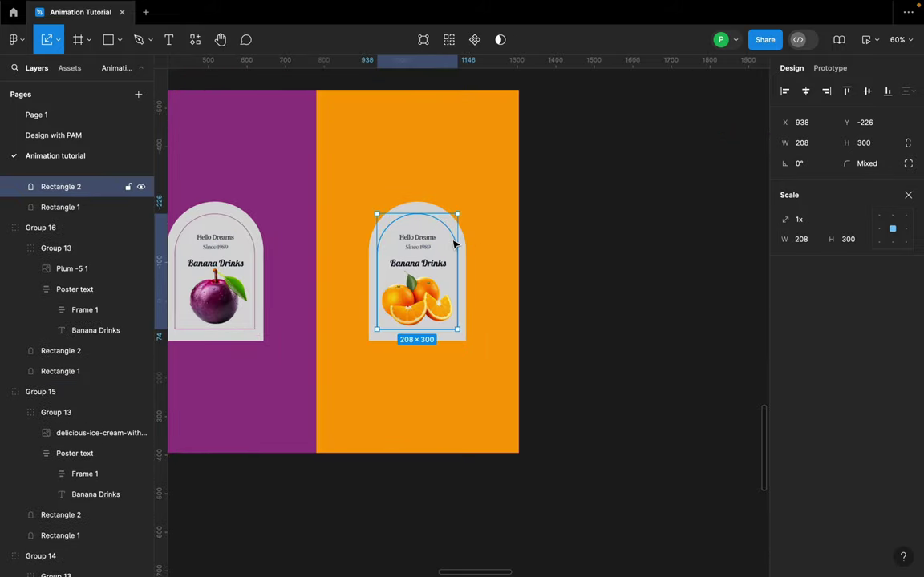
key(v)
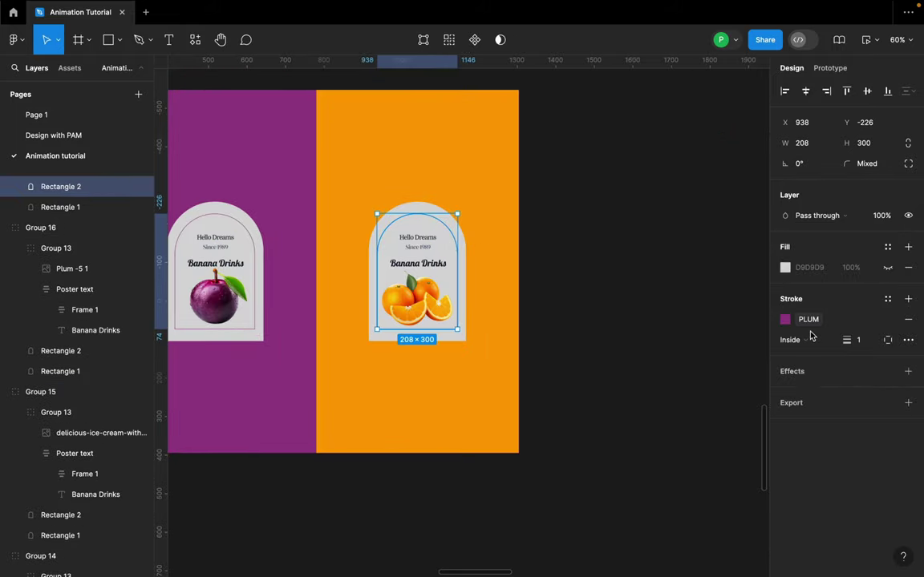
click(888, 303)
click(666, 445)
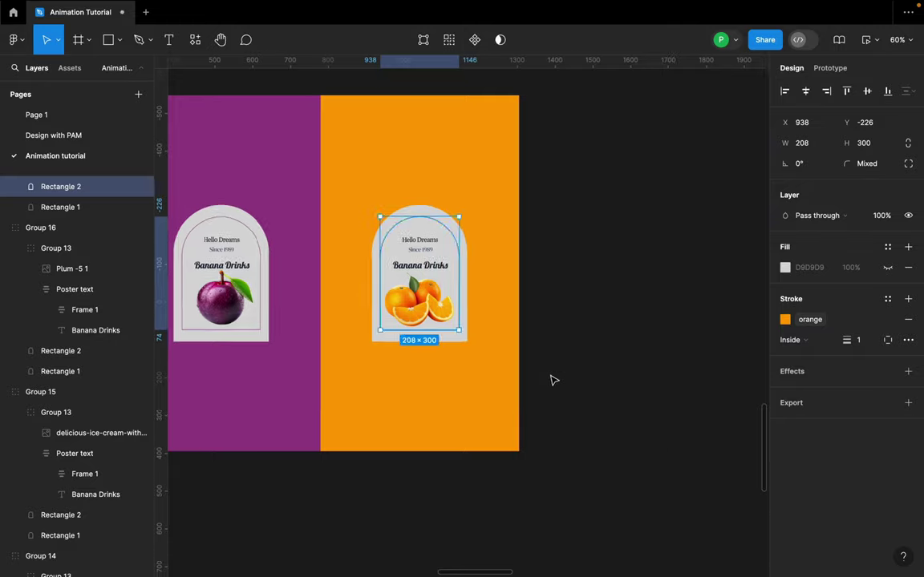
- Duplicate the orange label with its badge and place the copy flush beside it, at X 1305
scroll(577, 377, down, 7)
click(594, 376)
click(515, 381)
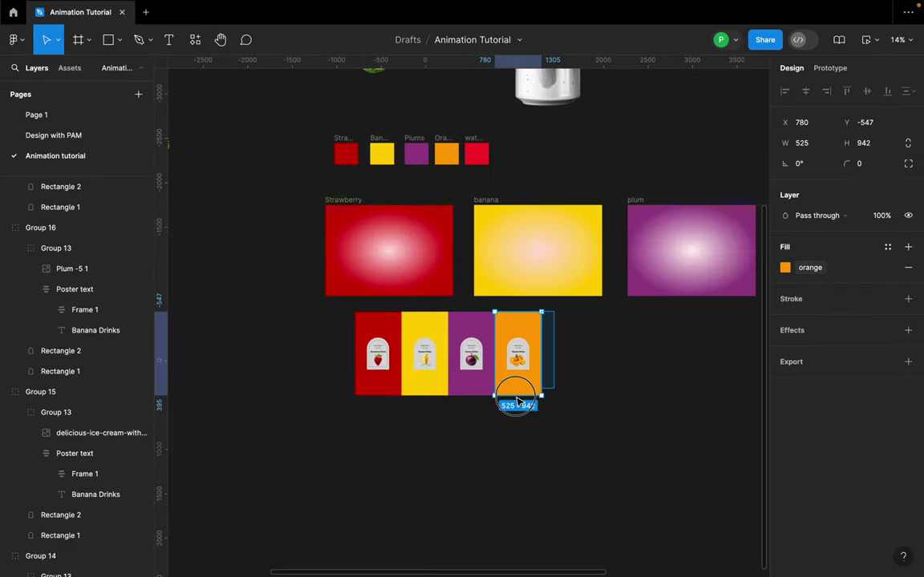
shift+click(495, 401)
drag(568, 362, 571, 353)
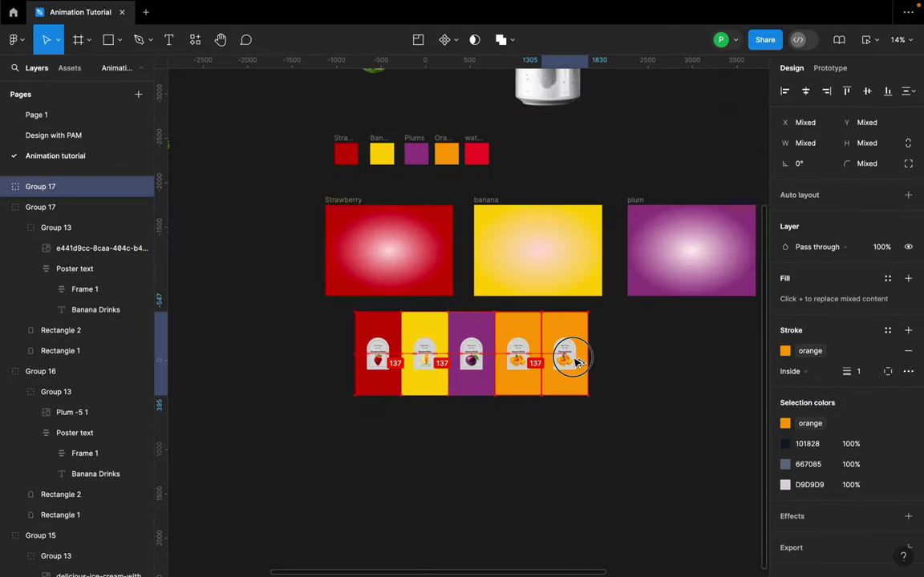
scroll(642, 351, up, 2)
scroll(462, 345, down, 2)
scroll(462, 345, down, 3)
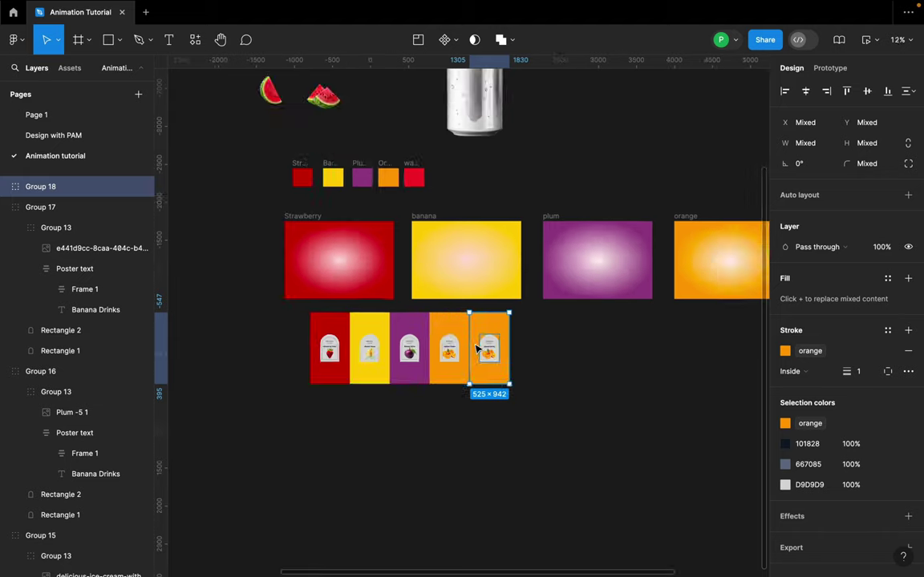
scroll(495, 357, up, 5)
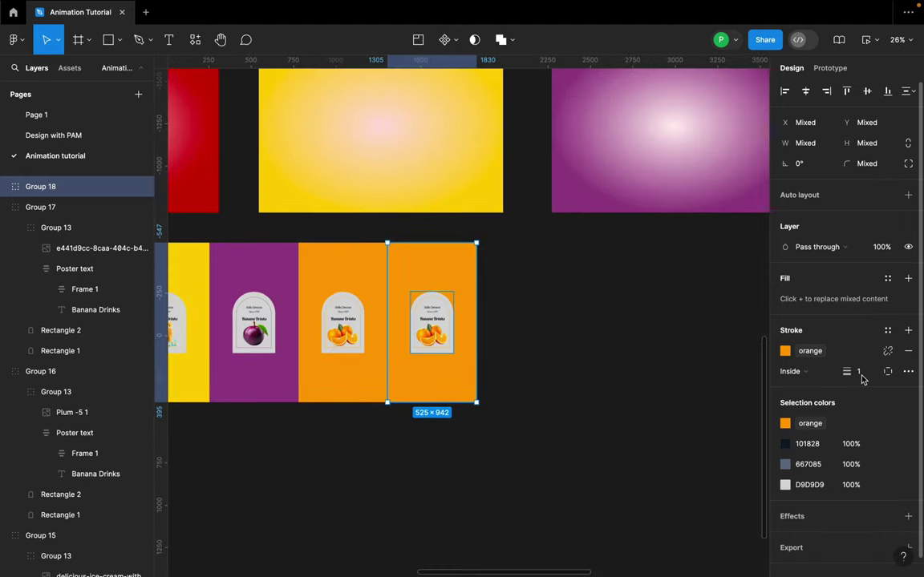
- Apply the watermelon library colour to the background fill of the fifth label
click(618, 354)
click(464, 282)
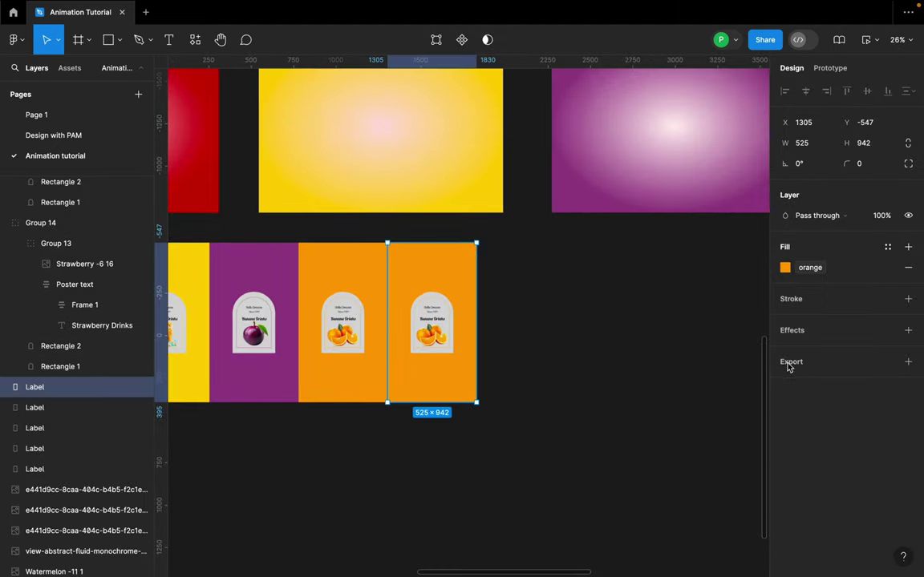
click(887, 248)
click(662, 412)
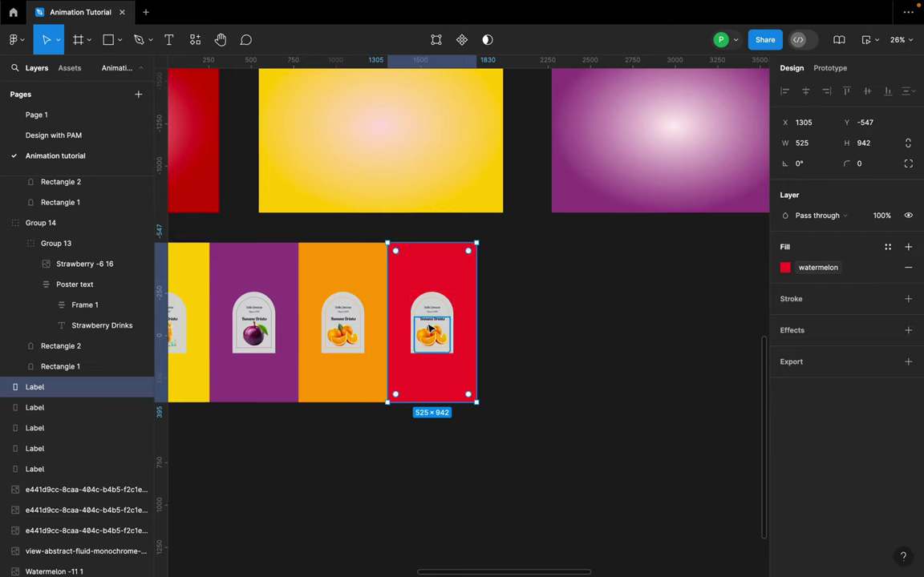
- Apply the watermelon library colour to the inner arch's stroke on the fifth label
scroll(431, 329, up, 3)
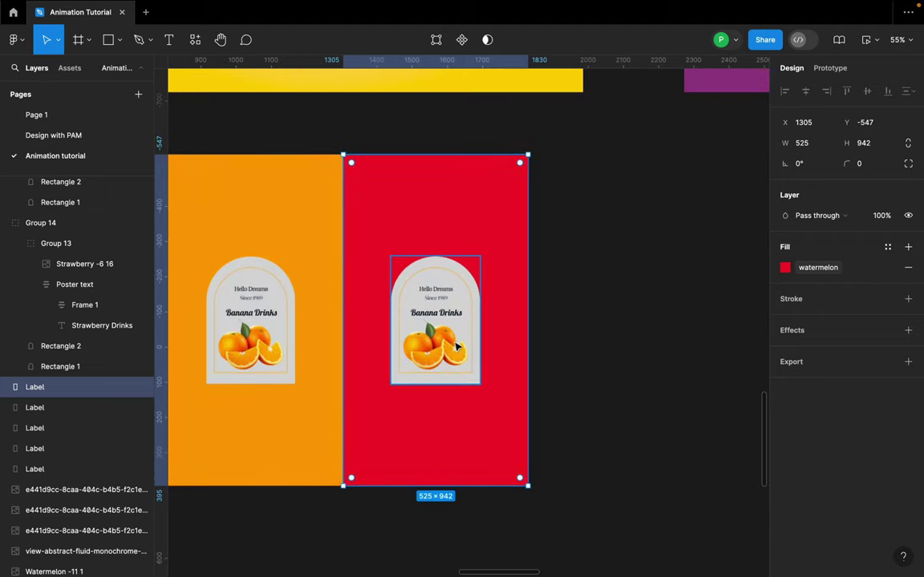
double_click(473, 289)
click(887, 320)
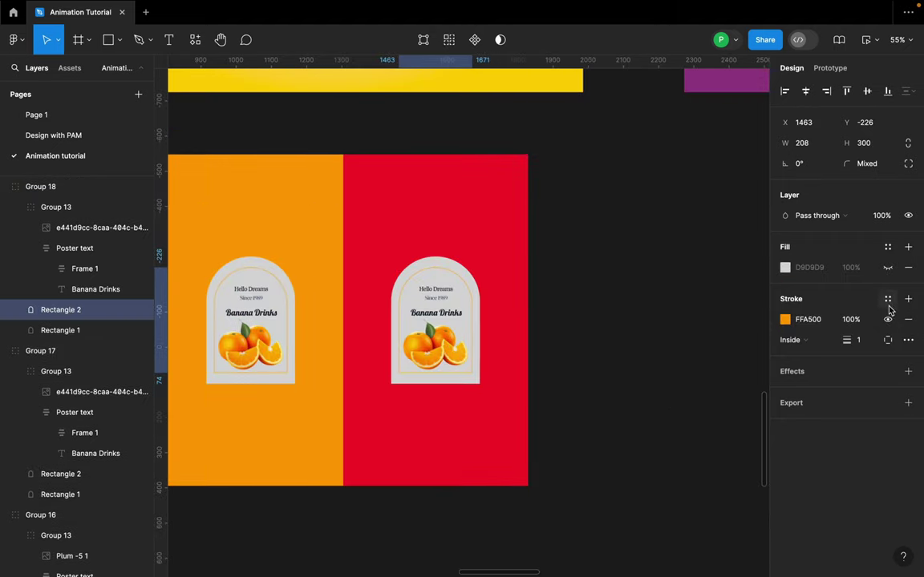
click(887, 298)
click(671, 466)
- Replace the oranges image on the fifth label with a copy of the watermelon image from the fruit row
scroll(612, 299, down, 5)
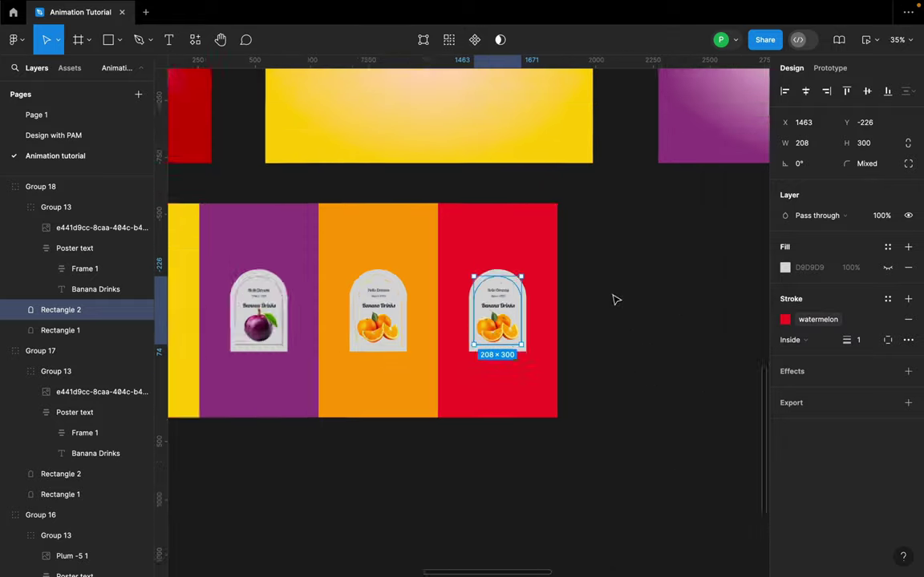
click(185, 128)
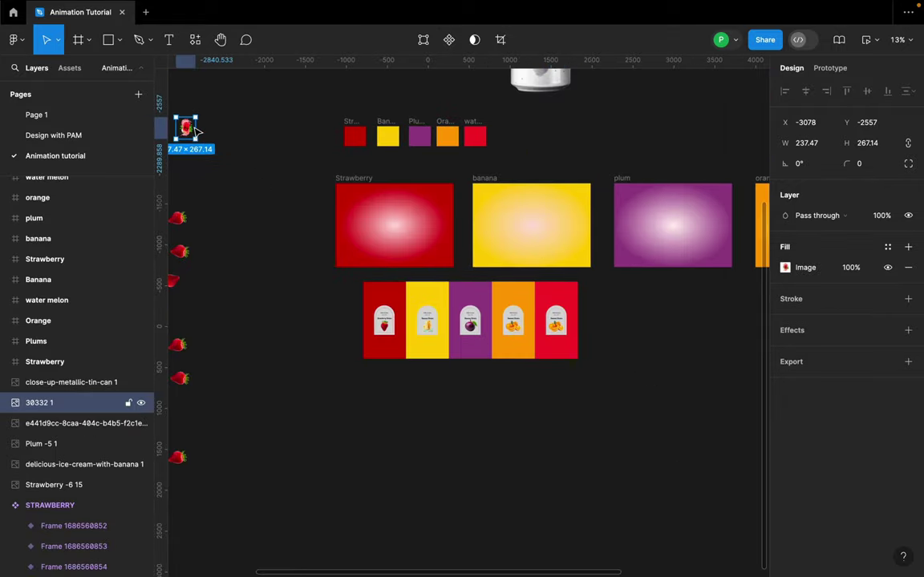
scroll(553, 357, up, 3)
click(540, 297)
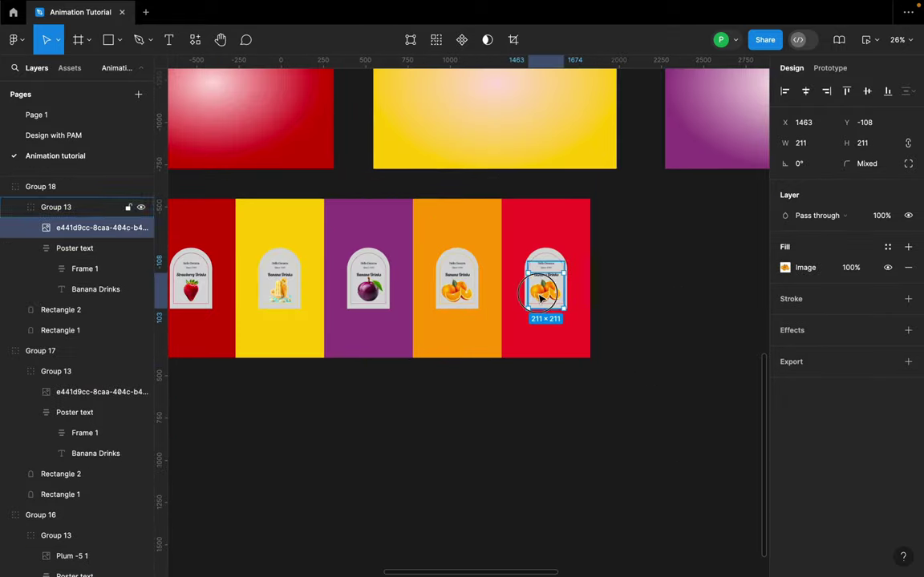
scroll(542, 295, up, 5)
right_click(544, 293)
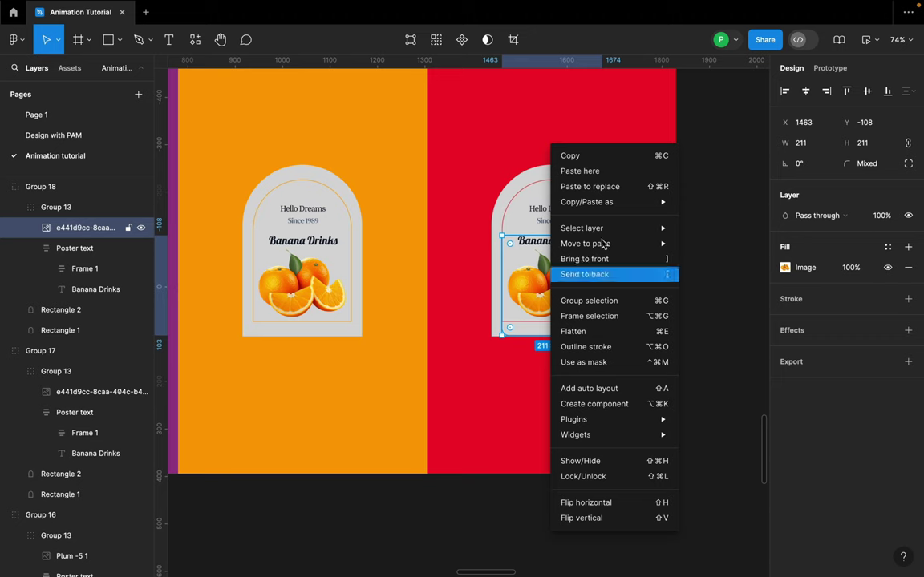
click(613, 186)
- Scale the watermelon image to about 180 × 202 and centre it beneath the drink name, at X 1477, Y -101
scroll(588, 323, up, 3)
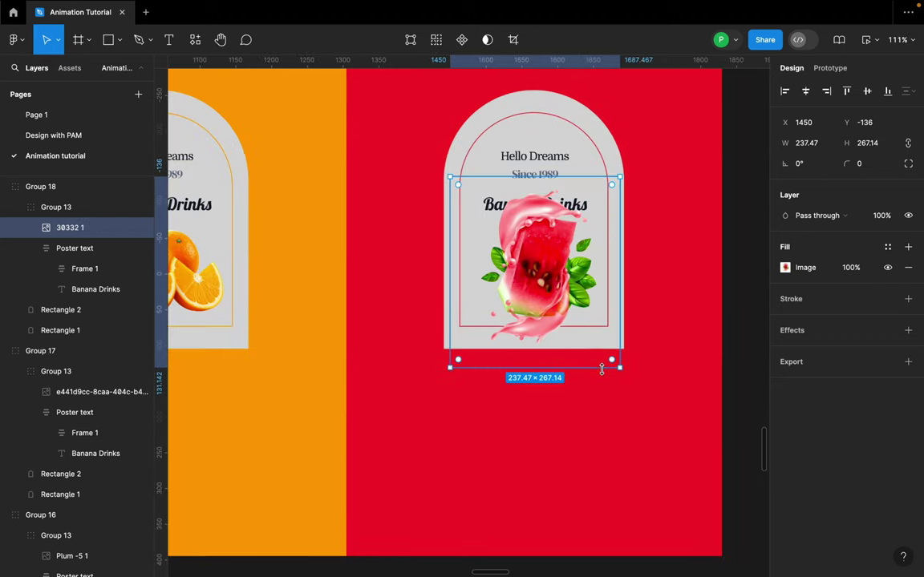
key(k)
drag(617, 365, 578, 321)
drag(535, 280, 559, 305)
scroll(523, 218, up, 3)
drag(550, 181, 567, 195)
double_click(517, 207)
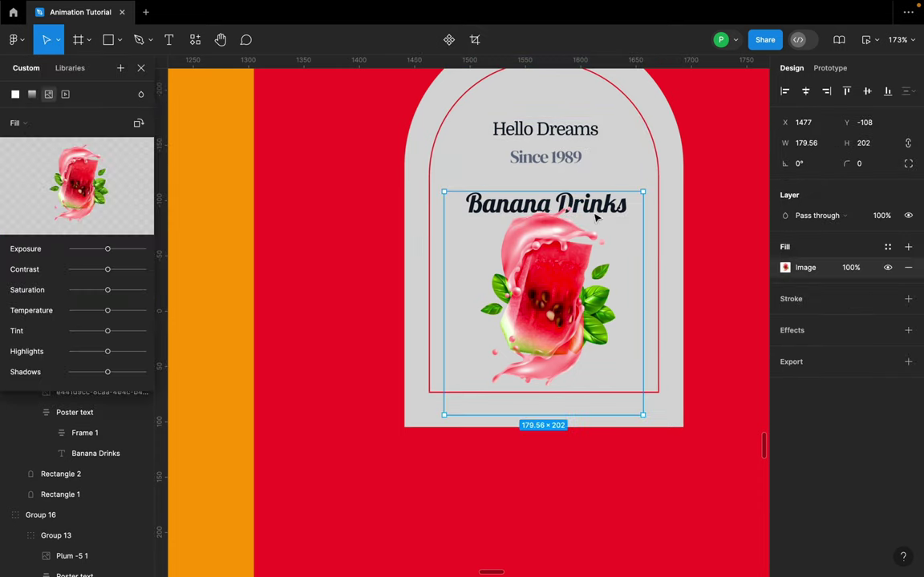
click(697, 235)
click(562, 272)
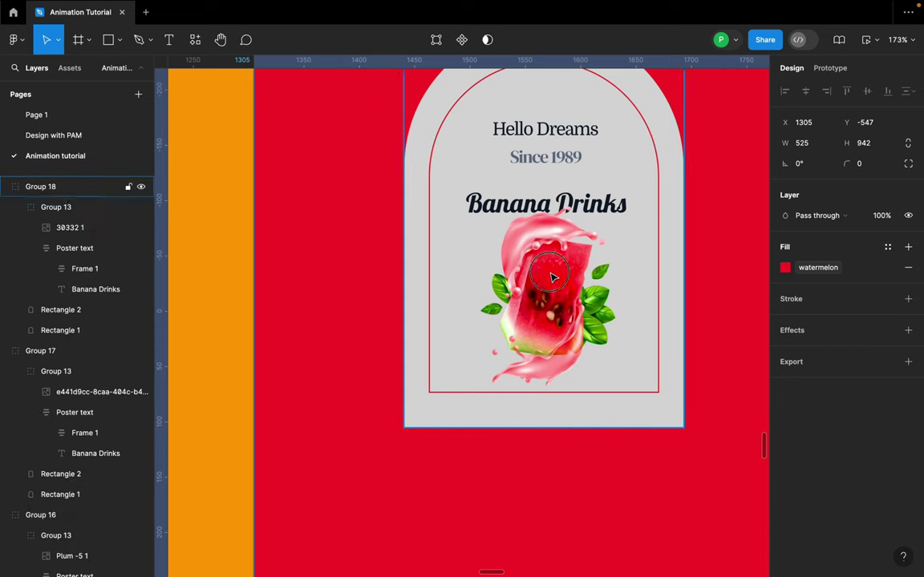
double_click(561, 273)
drag(561, 267, 565, 276)
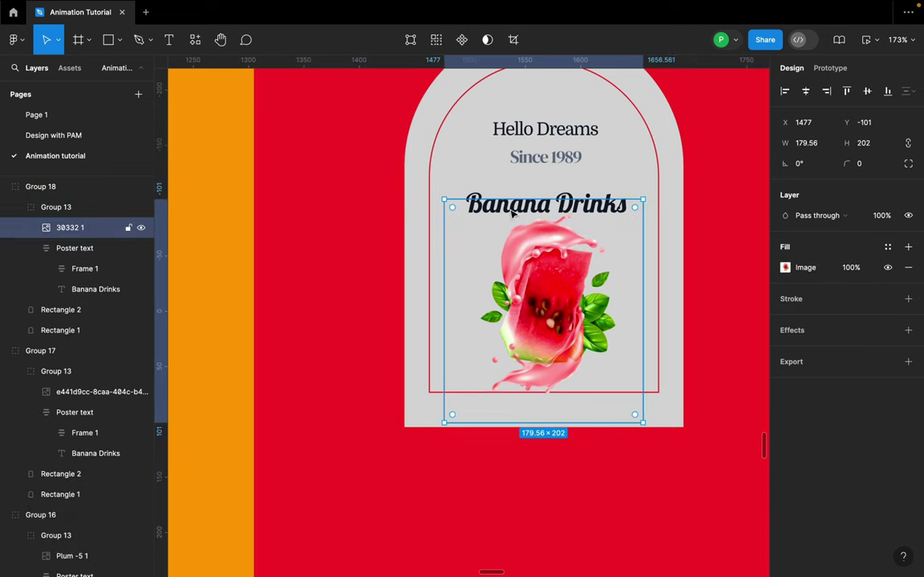
- Change the drink name on the fifth label to "Watermelon Drinks"
click(501, 186)
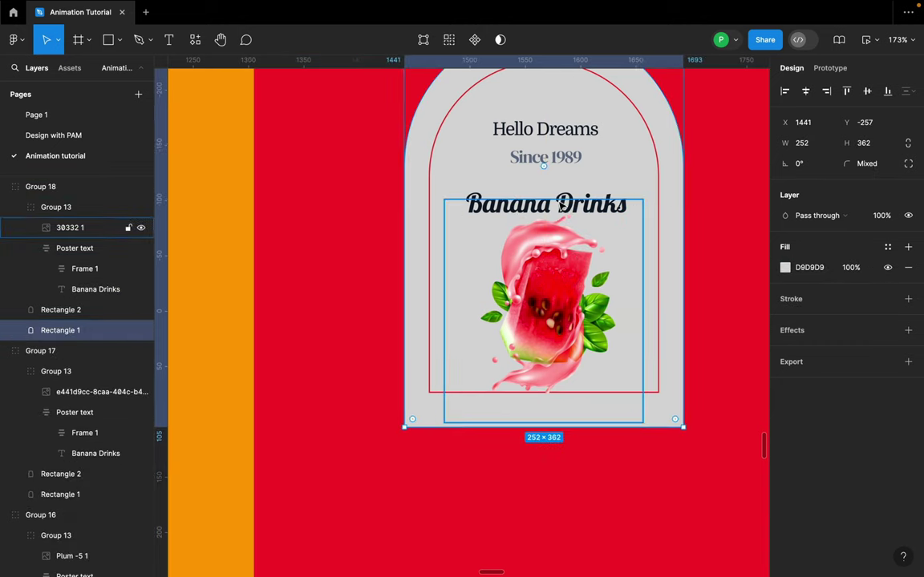
double_click(511, 202)
drag(524, 203, 551, 204)
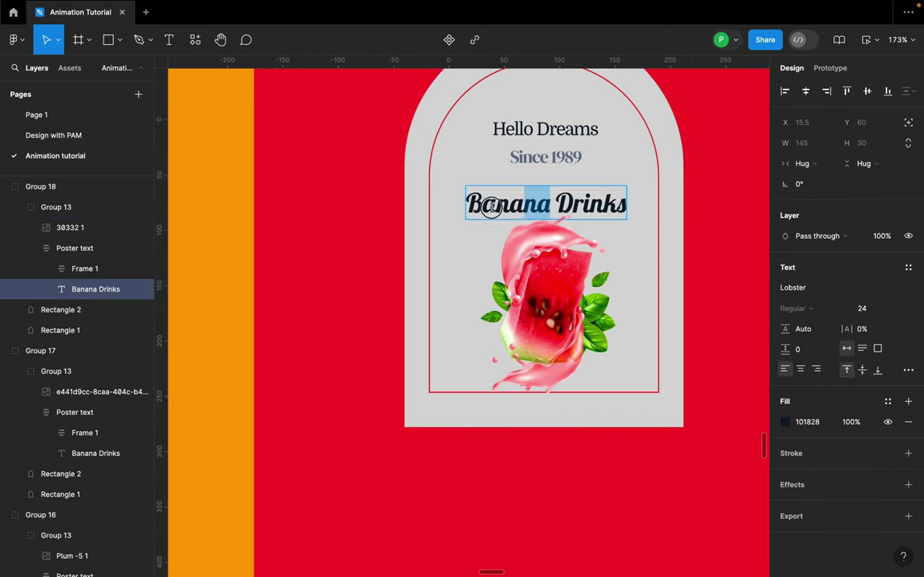
drag(492, 207, 466, 201)
text(WA)
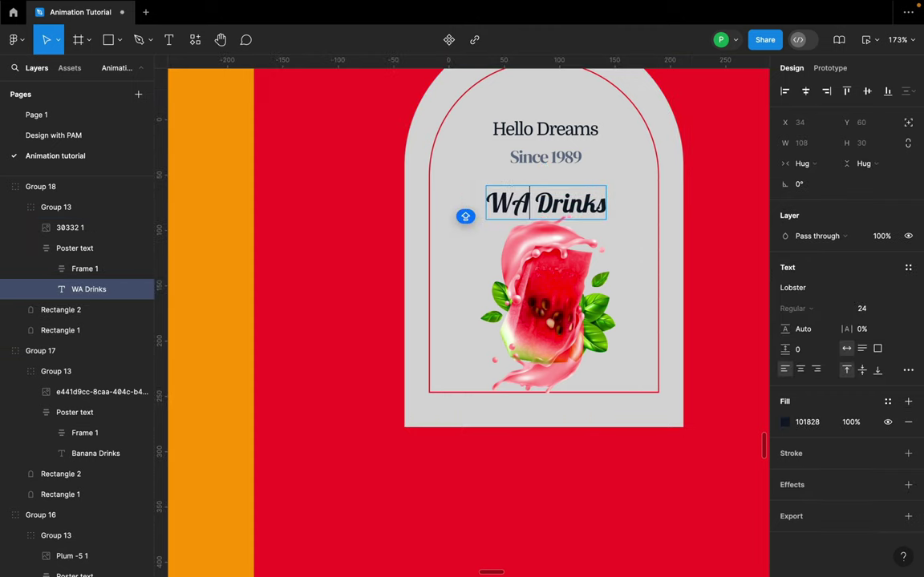
key(BackSpace)
text(atermelon)
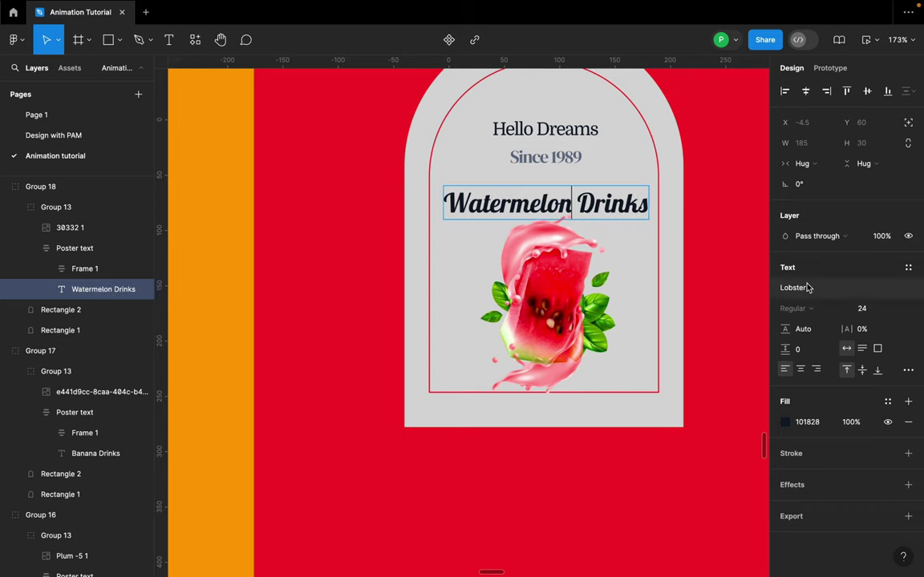
- Check the font settings of the "Since 1989" and "Hello Dreams" lines on the watermelon label
click(571, 159)
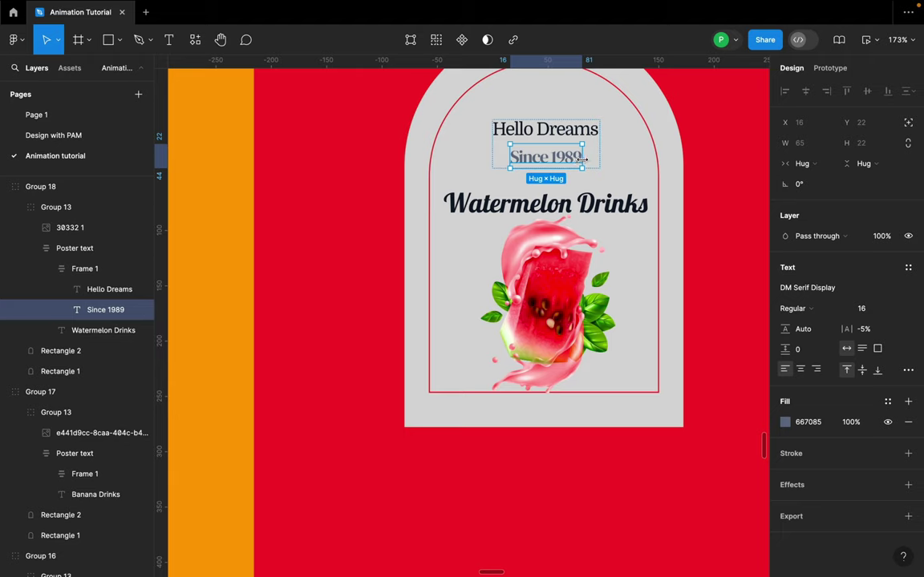
click(584, 135)
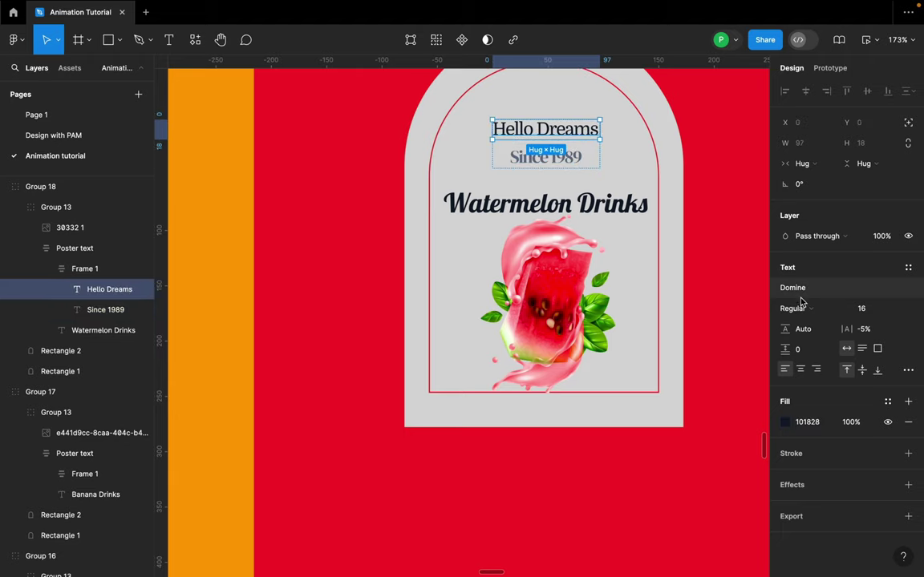
click(561, 158)
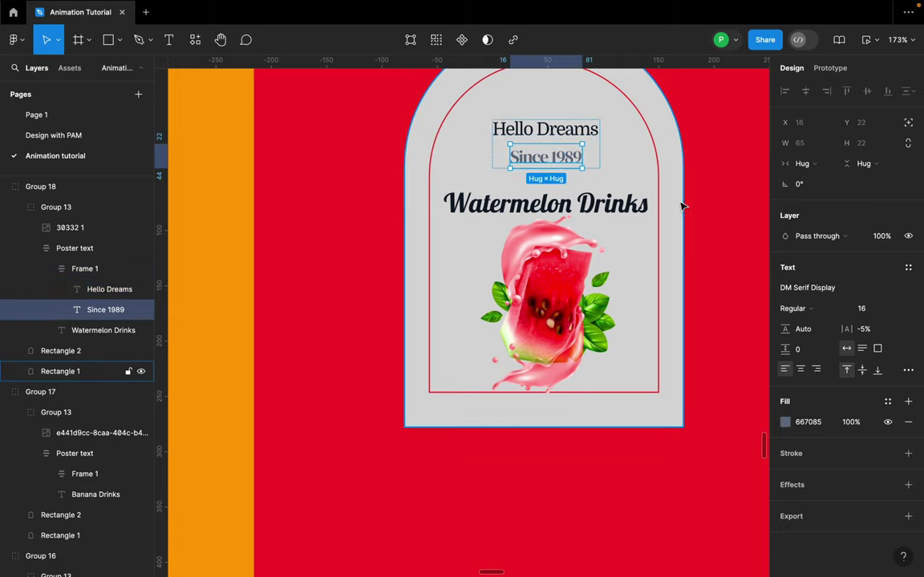
- Create one component from all five flavour labels and move it further below the flavour frames, to X -1072, Y -43
scroll(676, 234, down, 5)
scroll(675, 234, down, 5)
click(701, 278)
scroll(689, 281, down, 3)
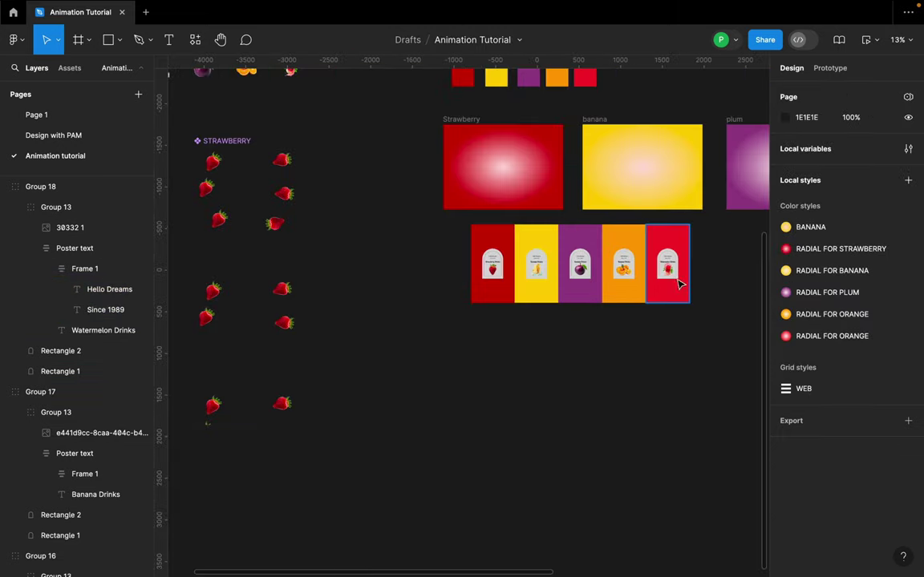
scroll(699, 258, up, 1)
drag(382, 192, 682, 325)
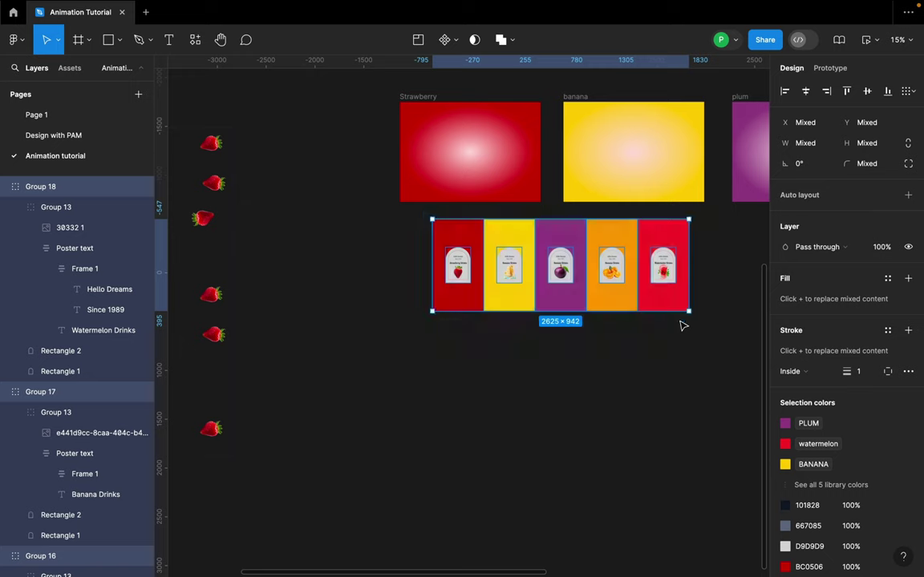
click(445, 42)
scroll(533, 307, down, 5)
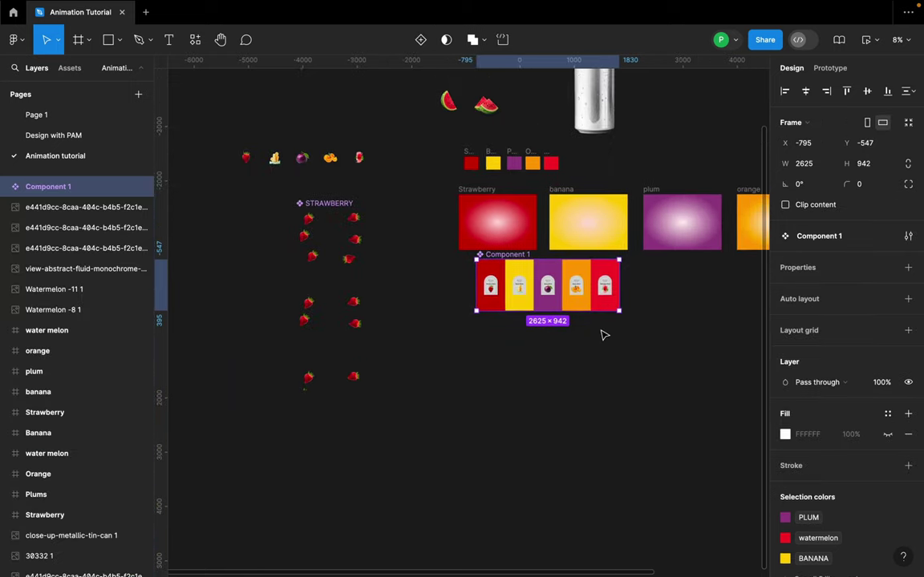
drag(545, 286, 532, 316)
- Place a copy of the metallic can image inside the Strawberry gradient frame
scroll(553, 315, down, 2)
click(603, 150)
drag(603, 150, 493, 227)
scroll(527, 250, up, 3)
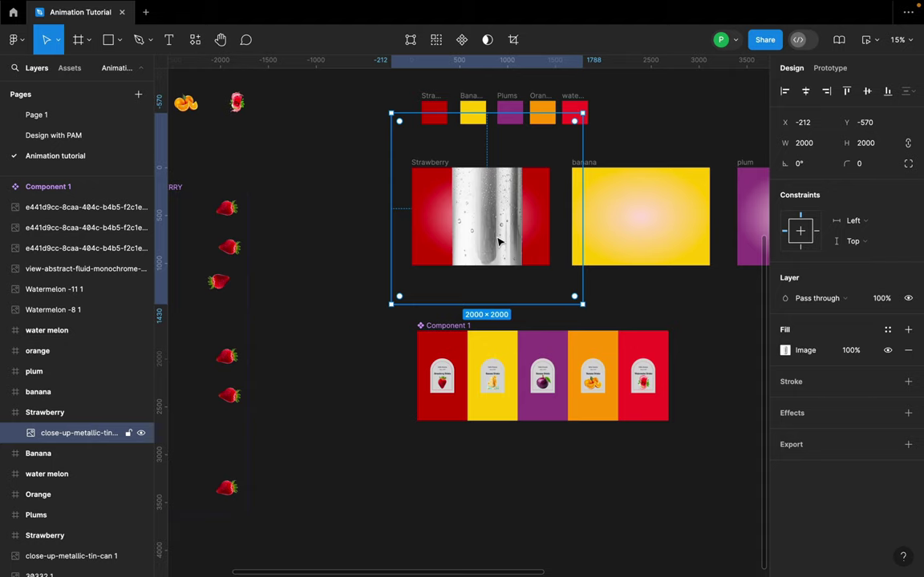
- Scale the can image to 1132 × 1132 and centre it in the Strawberry frame, at X 154, Y -15
key(k)
drag(582, 306, 470, 169)
scroll(505, 223, up, 3)
drag(553, 310, 475, 244)
scroll(477, 240, up, 3)
scroll(474, 245, down, 5)
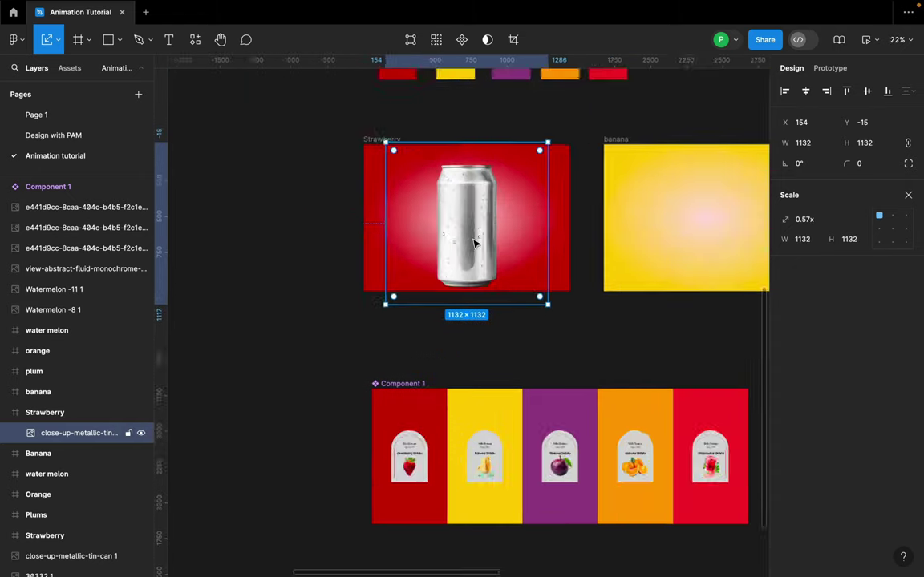
- Rename the five-label component as "label"
click(429, 346)
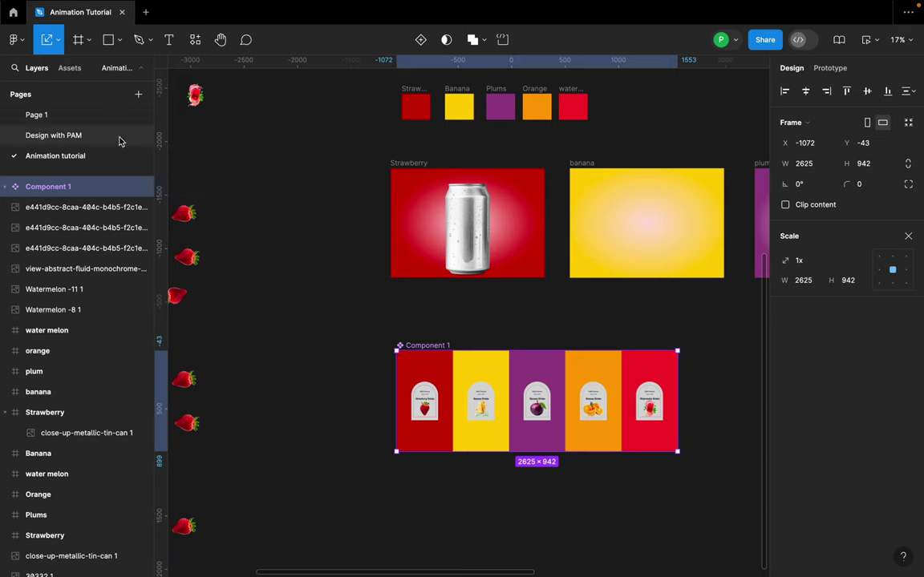
click(70, 68)
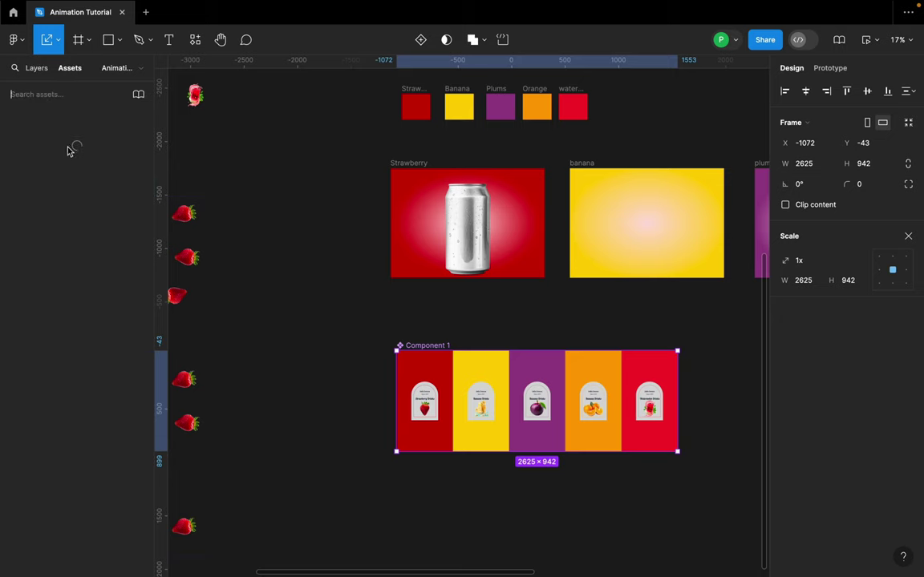
double_click(427, 345)
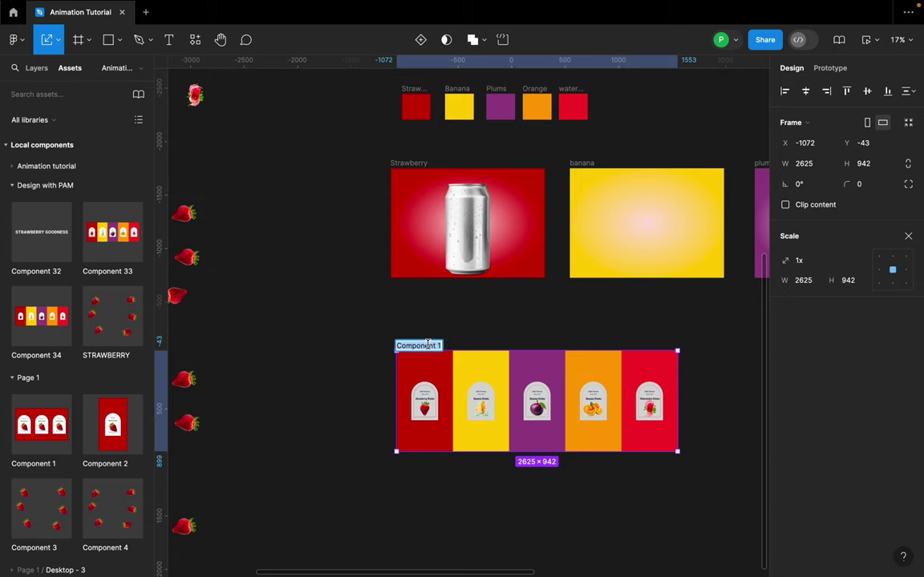
text(abel)
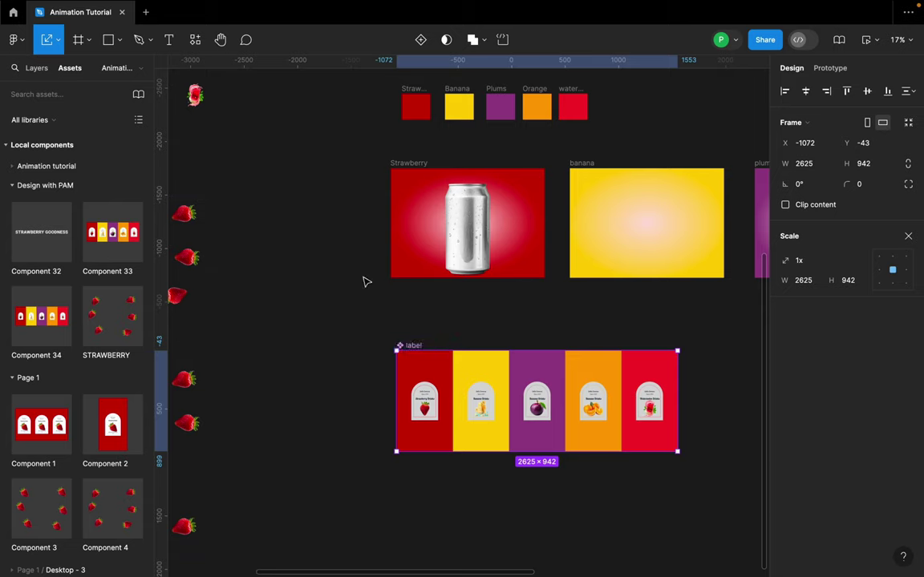
- Insert an instance of the label component into the Strawberry frame with its strawberry panel over the can, at X 459, Y 80
click(13, 167)
drag(40, 212, 469, 222)
drag(520, 248, 590, 237)
scroll(505, 240, up, 3)
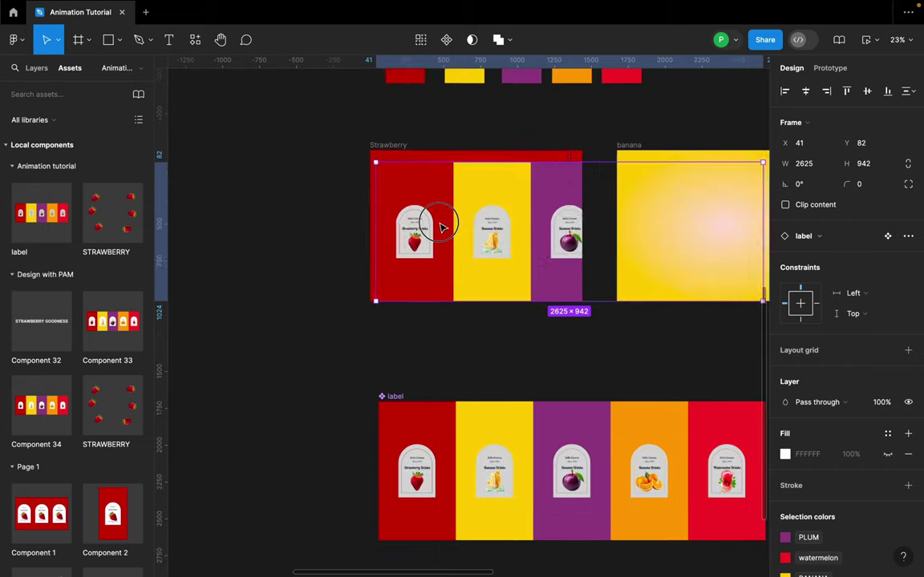
drag(442, 227, 505, 223)
- Mask the label instance with the can image inside the Strawberry frame
click(392, 147)
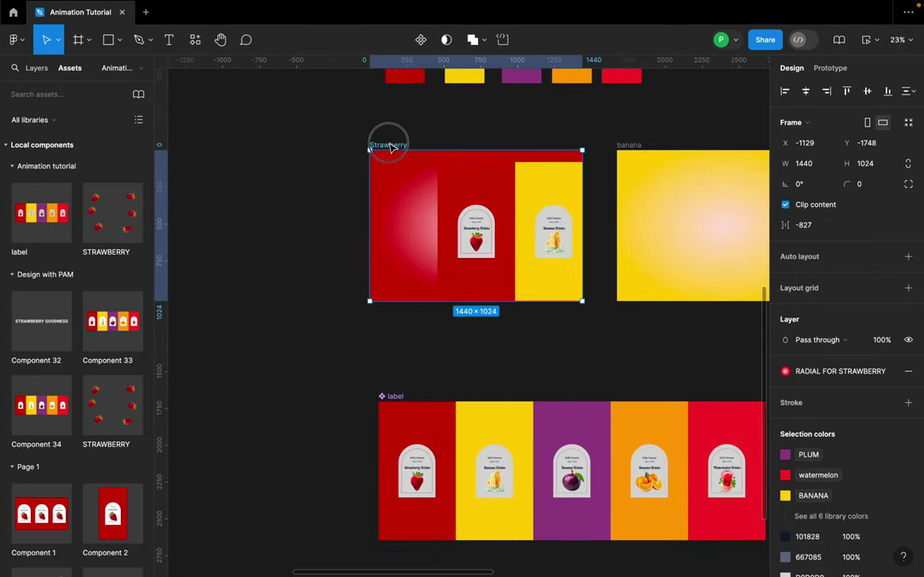
click(36, 69)
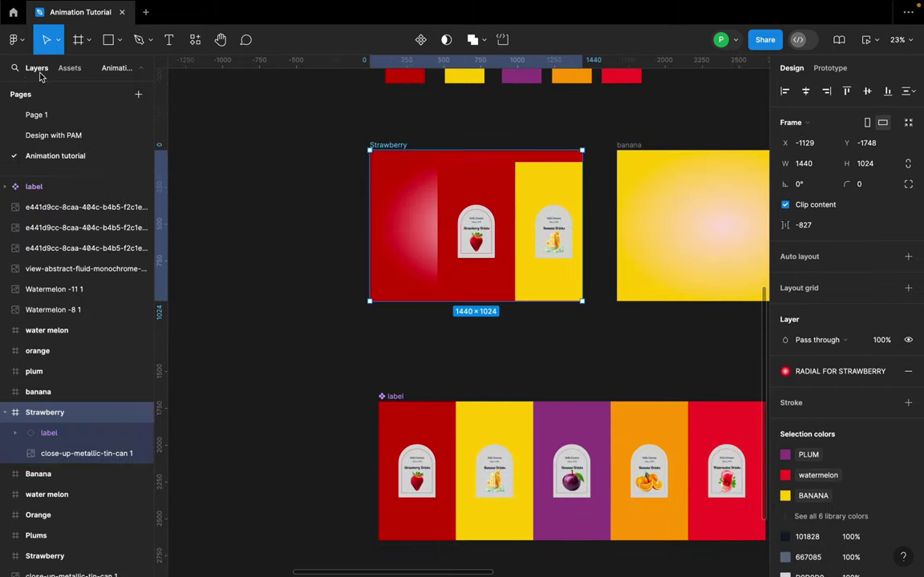
click(44, 436)
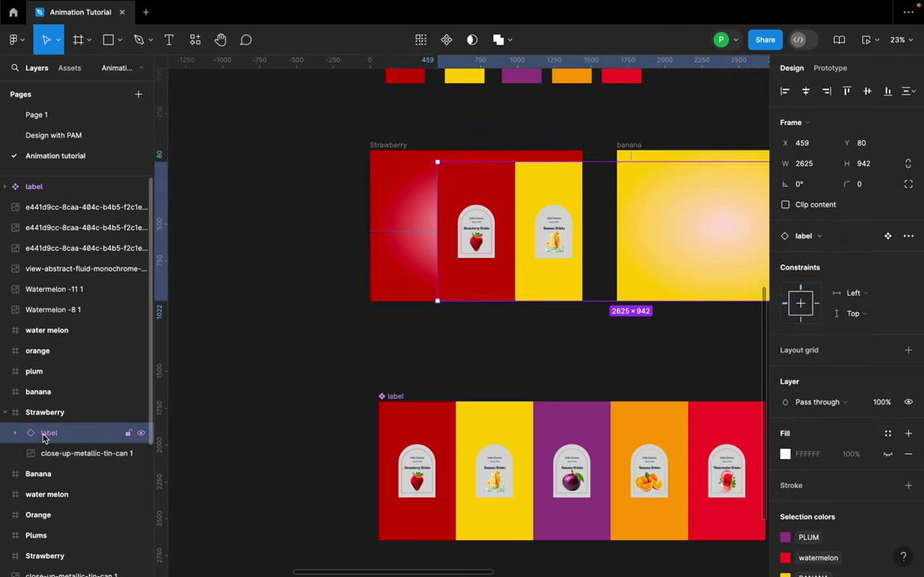
shift+click(56, 455)
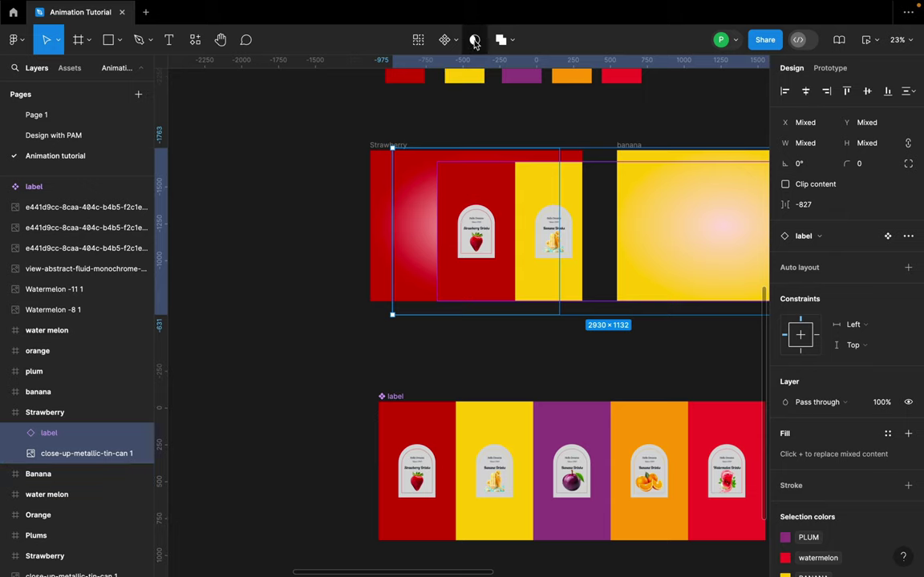
click(474, 42)
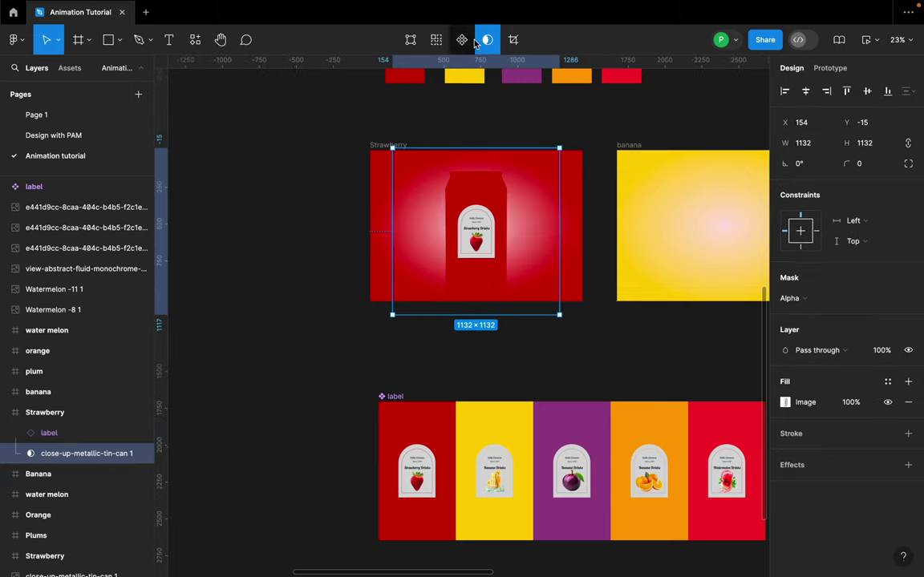
scroll(516, 262, up, 5)
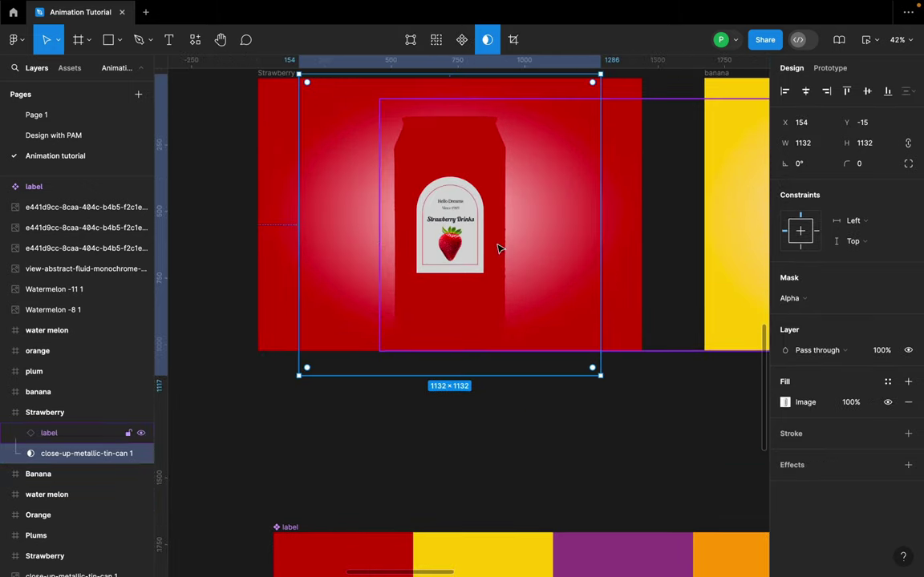
- Shift the label instance inside the Strawberry frame's can mask to X 455, Y 80
click(202, 291)
click(71, 433)
mouse_move(448, 275)
mouse_down()
mouse_move(457, 275)
mouse_move(446, 273)
mouse_up()
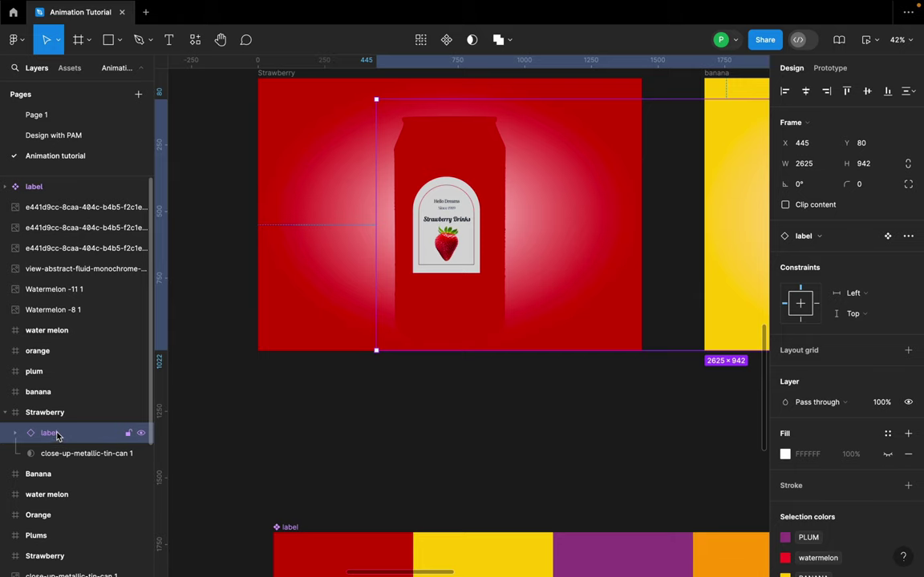
drag(399, 207, 455, 235)
scroll(398, 243, down, 5)
click(468, 332)
click(458, 237)
key(ctrl+z)
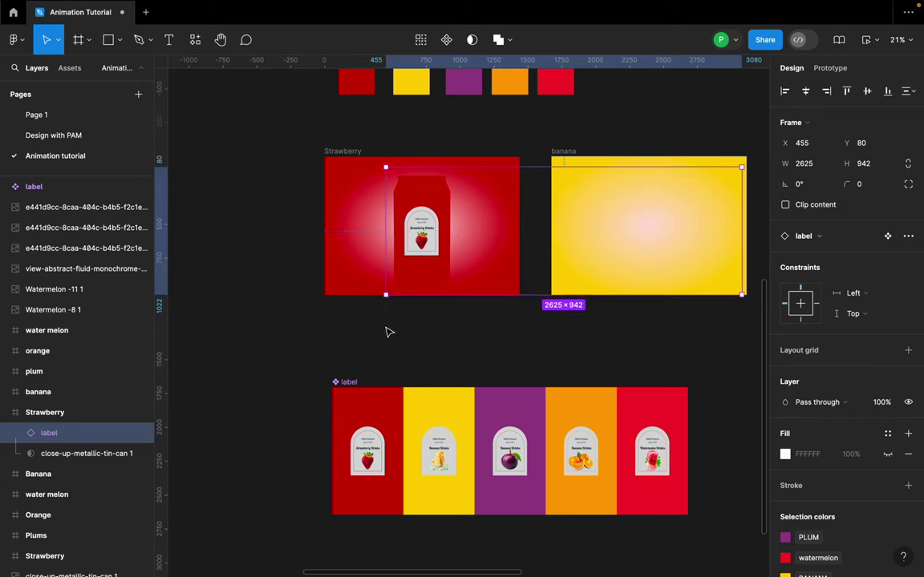
click(388, 332)
- Duplicate the can image mask in the Strawberry frame and turn off masking on the lower copy
click(62, 413)
click(60, 434)
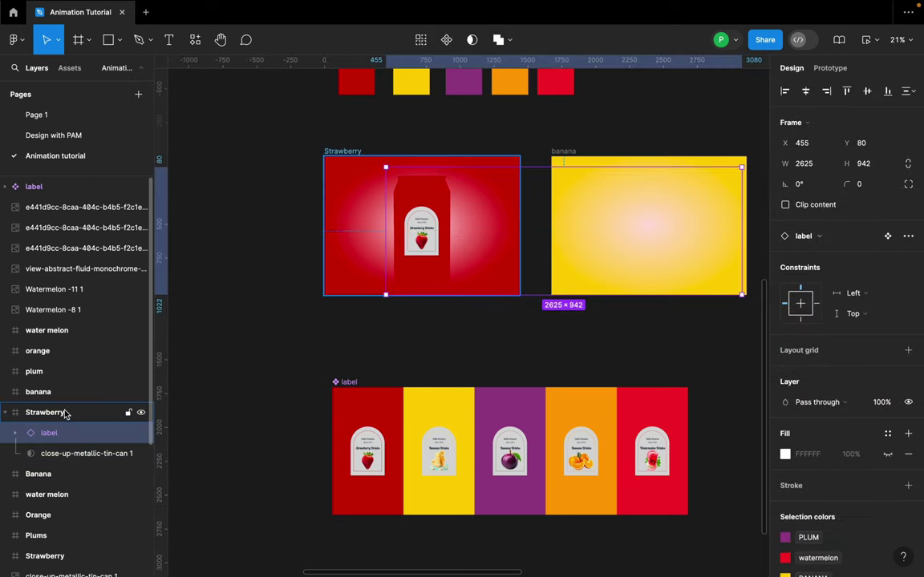
click(64, 412)
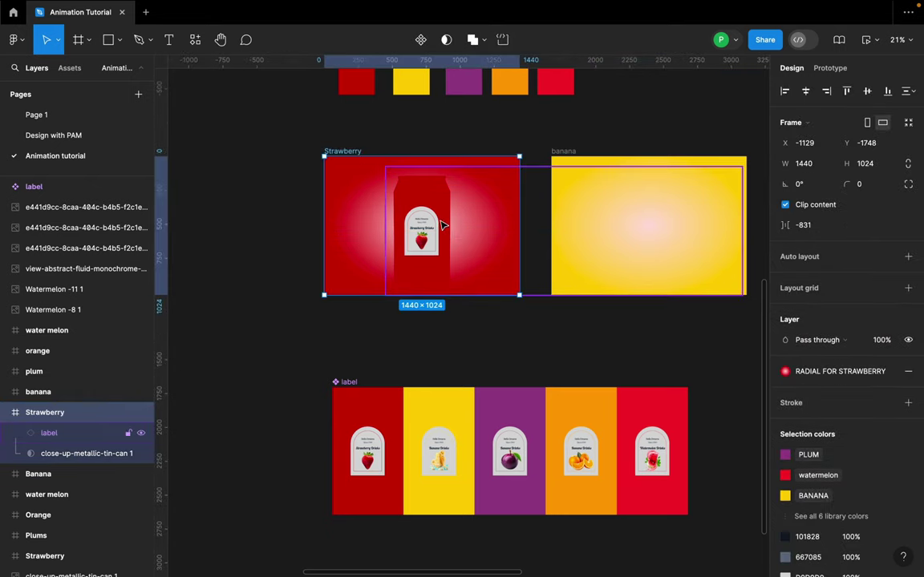
click(365, 134)
scroll(432, 198, up, 3)
click(80, 453)
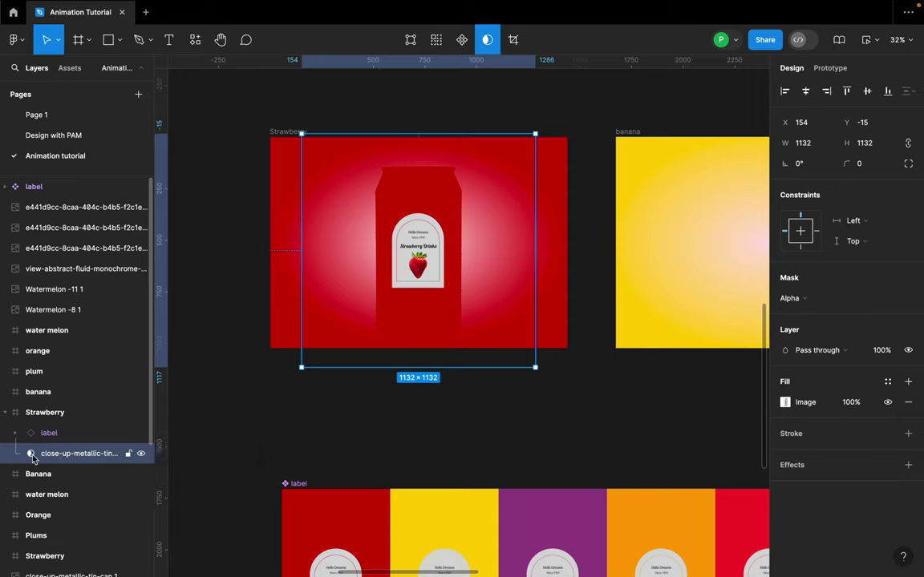
key(ctrl+d)
click(68, 474)
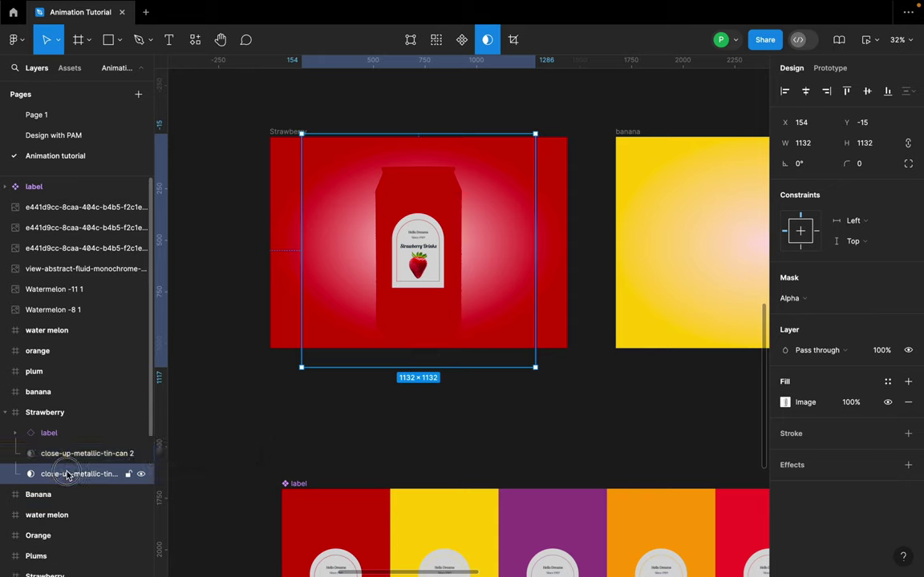
click(488, 41)
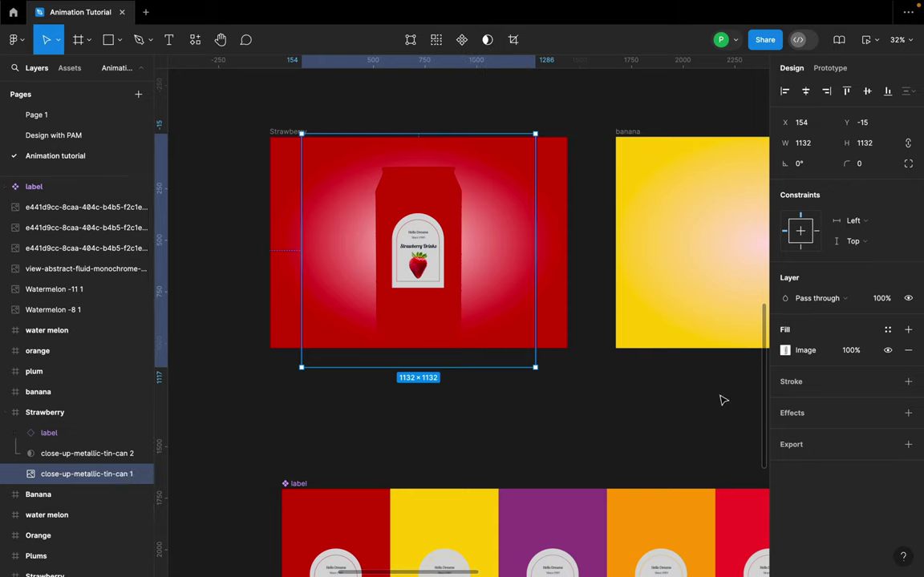
- Set the blend mode of the Strawberry frame's label instance to Multiply
click(788, 302)
click(79, 437)
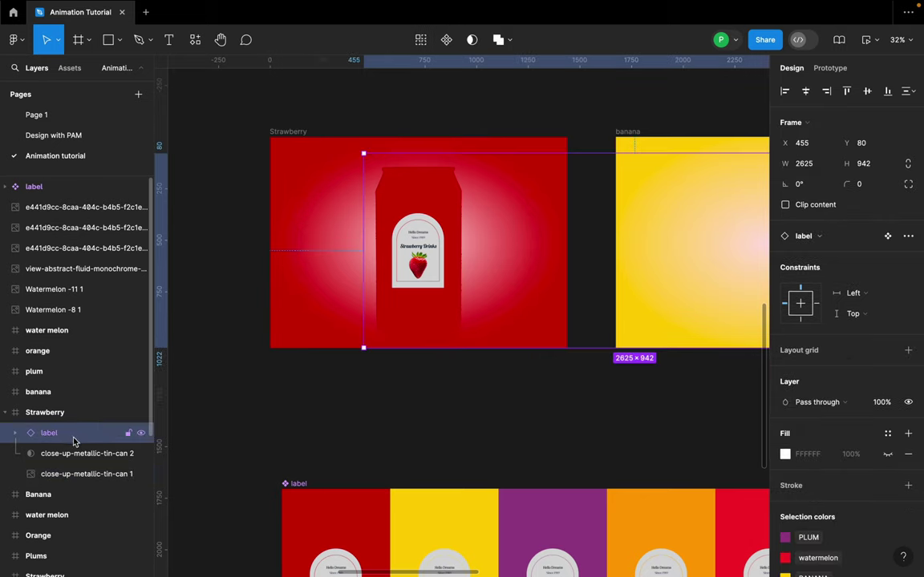
click(786, 405)
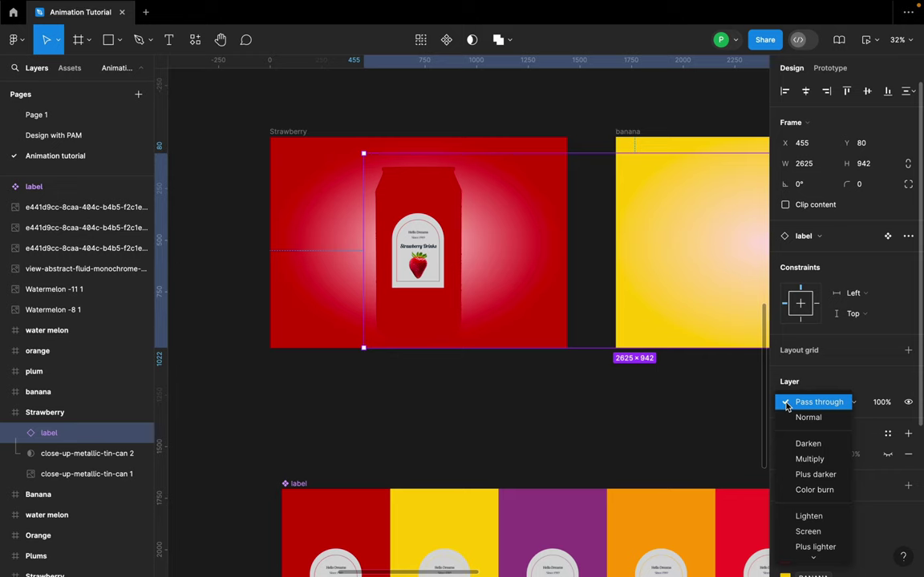
click(812, 462)
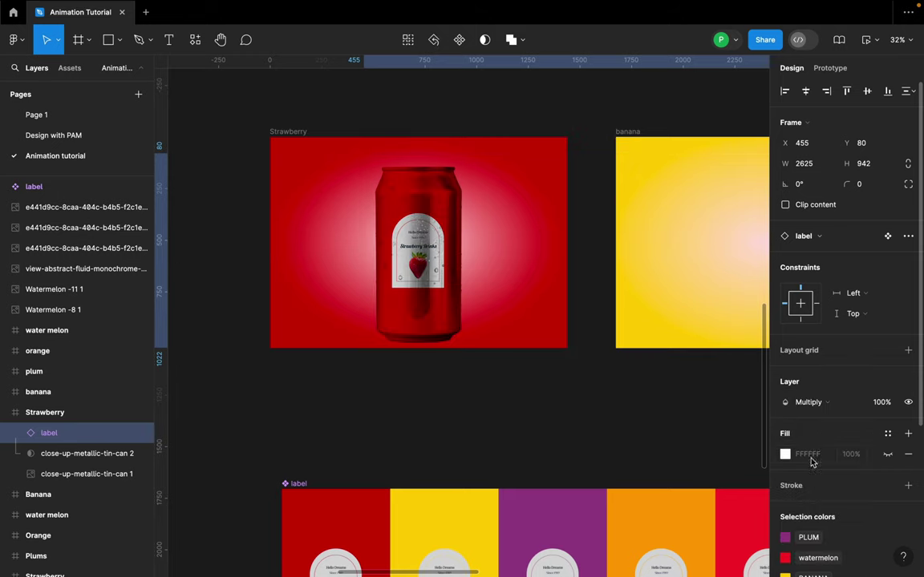
click(480, 420)
- Move the main label component out from below the frames to the empty canvas above them, at X 3589, Y -4258
scroll(356, 231, down, 5)
click(332, 180)
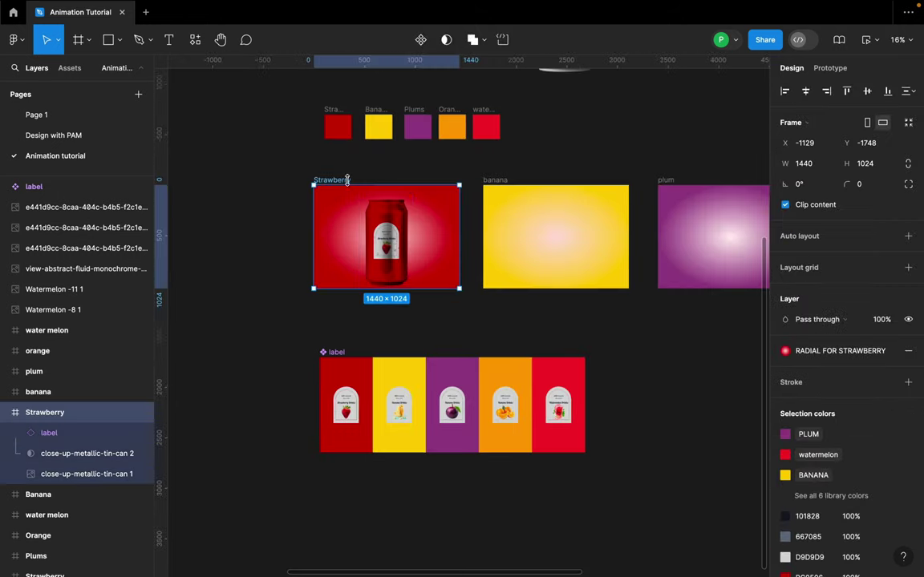
scroll(408, 258, up, 5)
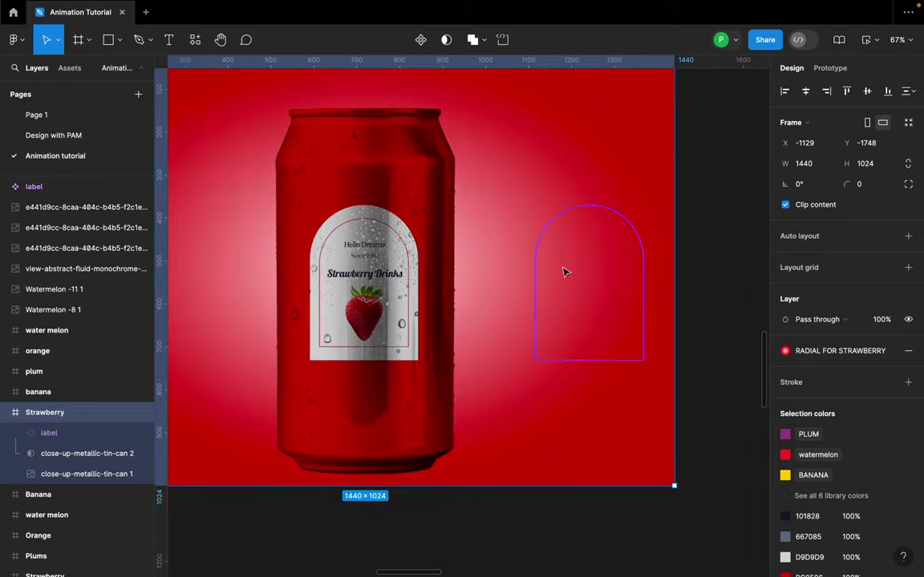
scroll(413, 298, down, 3)
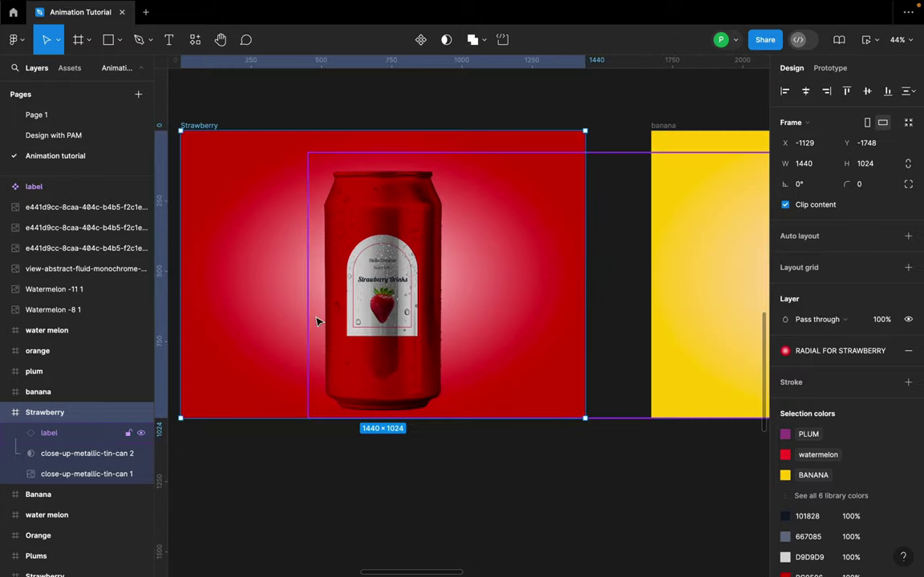
scroll(405, 298, down, 5)
scroll(365, 392, down, 3)
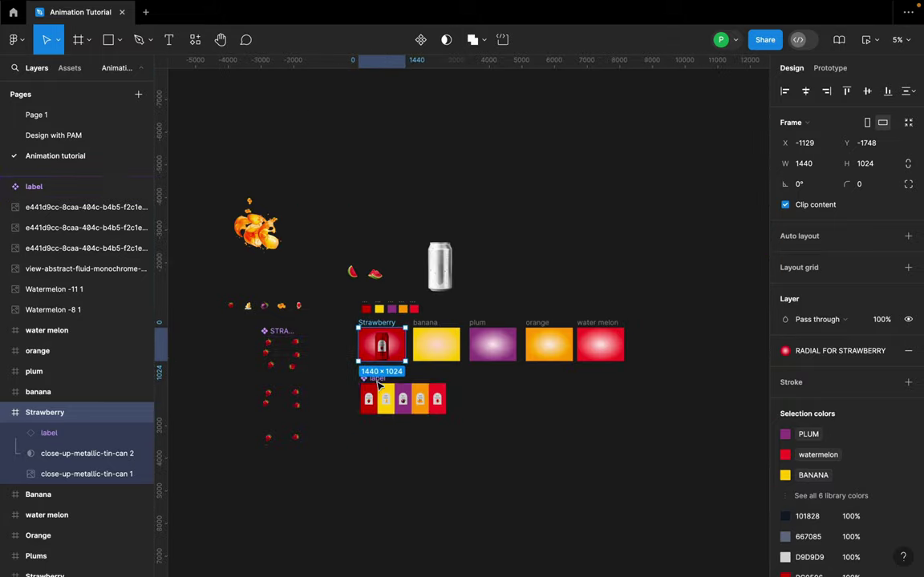
click(365, 377)
scroll(365, 377, up, 2)
drag(364, 377, 673, 160)
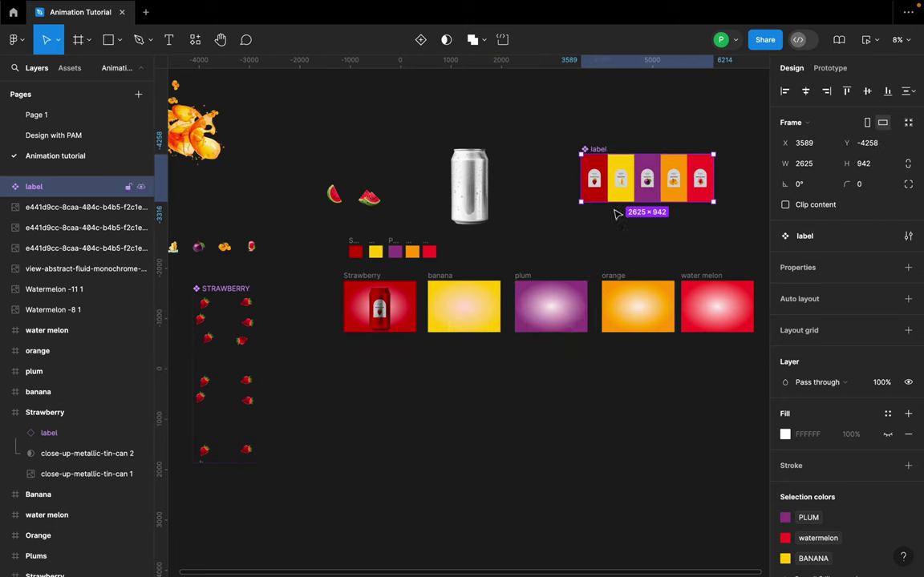
key(Escape)
- Duplicate the Strawberry frame directly below the original, at X -1129, Y -564
scroll(360, 349, up, 3)
click(361, 206)
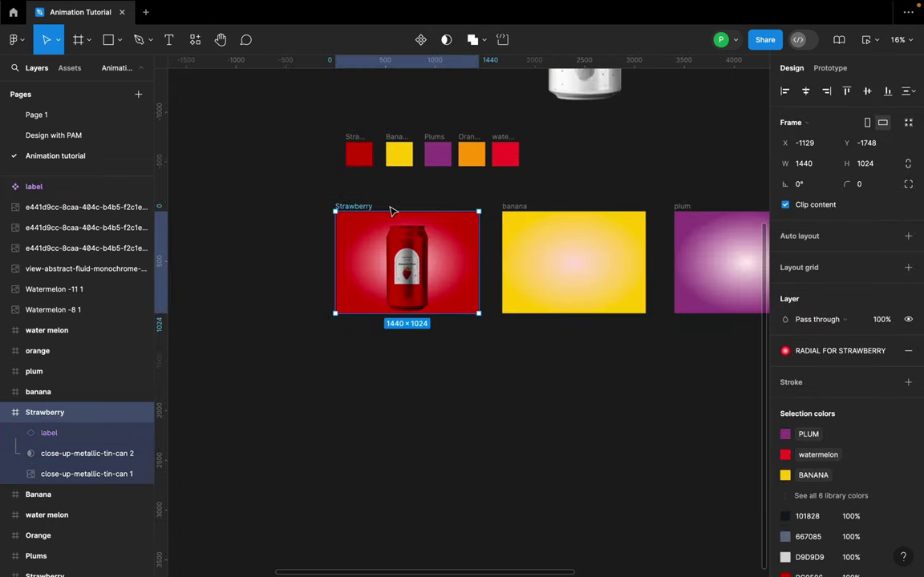
scroll(393, 210, down, 5)
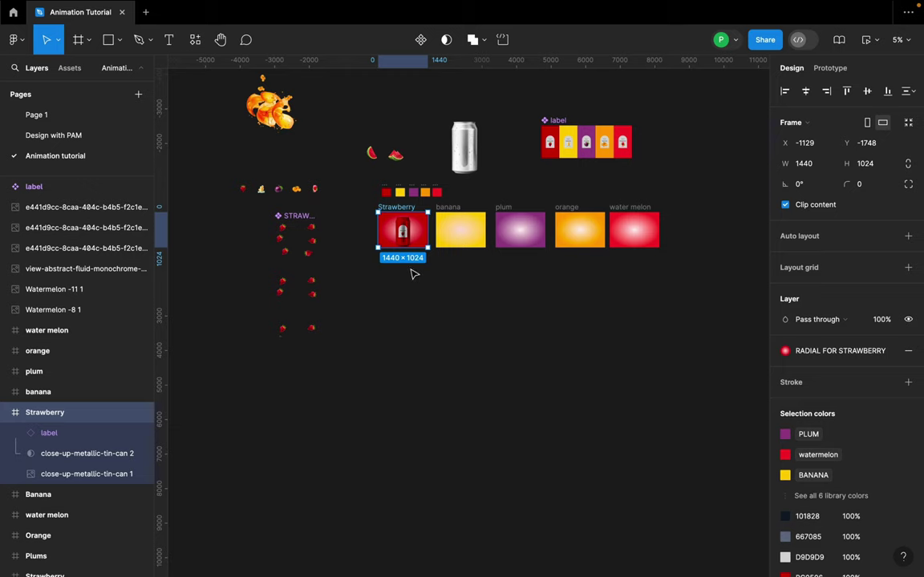
scroll(414, 274, up, 3)
drag(377, 156, 384, 271)
scroll(347, 227, up, 2)
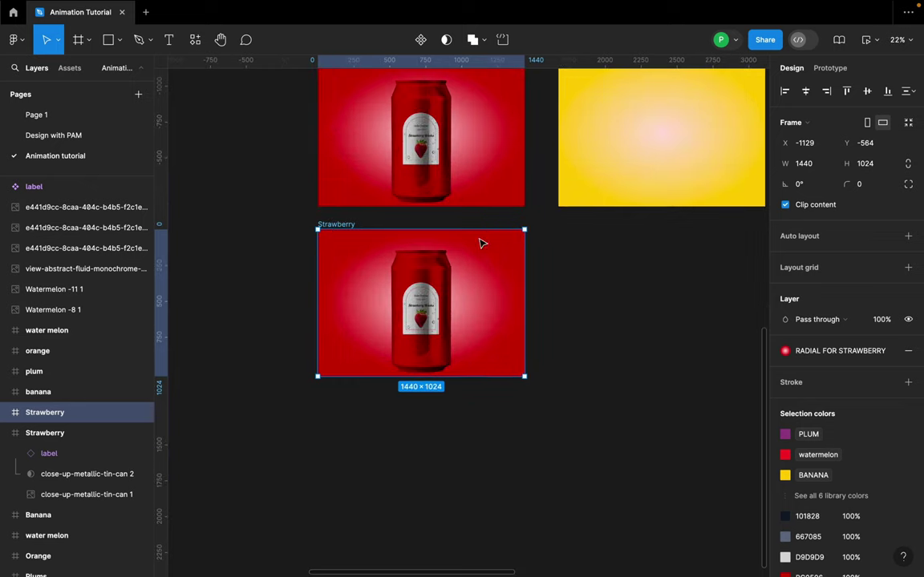
- Detach the gradient style from the duplicated Strawberry frame and fill it with the solid BANANA colour
mouse_move(882, 353)
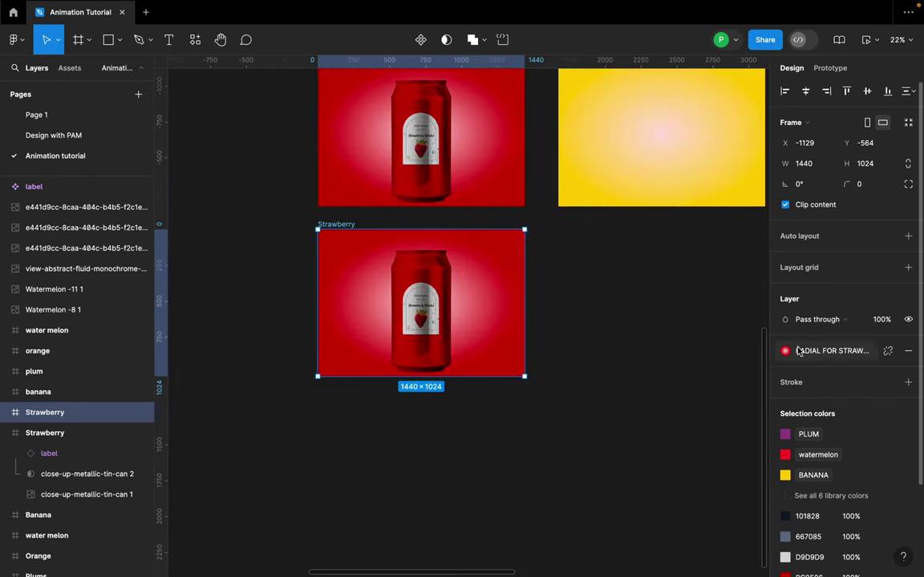
click(887, 353)
click(888, 353)
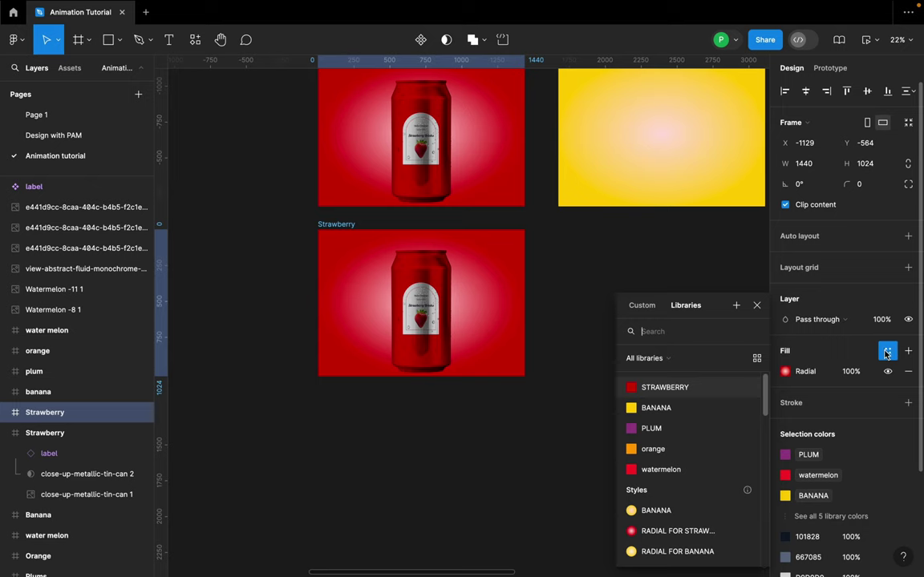
click(664, 413)
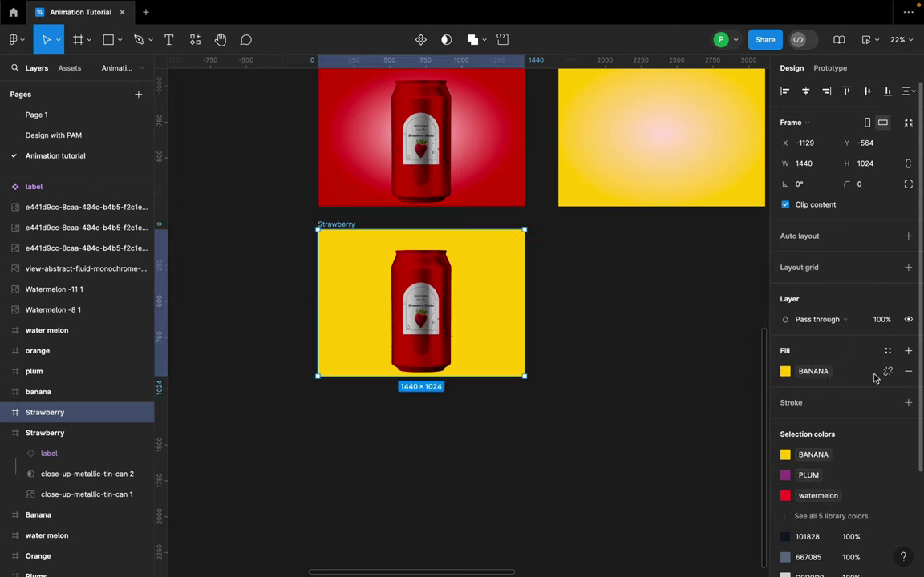
- Apply the RADIAL FOR BANANA style to the duplicated frame's fill
click(886, 372)
click(888, 350)
scroll(680, 481, down, 2)
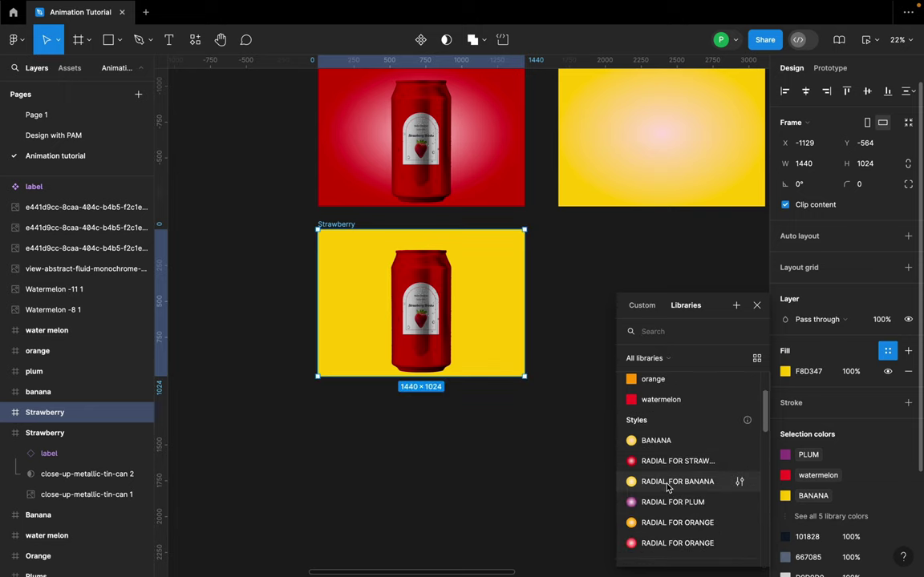
- Shift the label instance in the duplicated frame to X -56, Y 100 so its banana panel covers the can
click(440, 290)
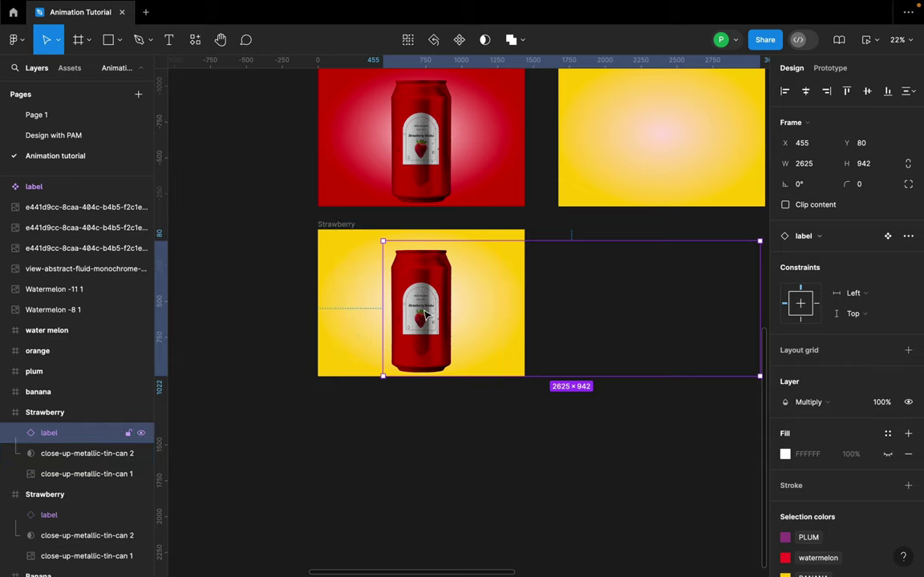
scroll(420, 319, up, 5)
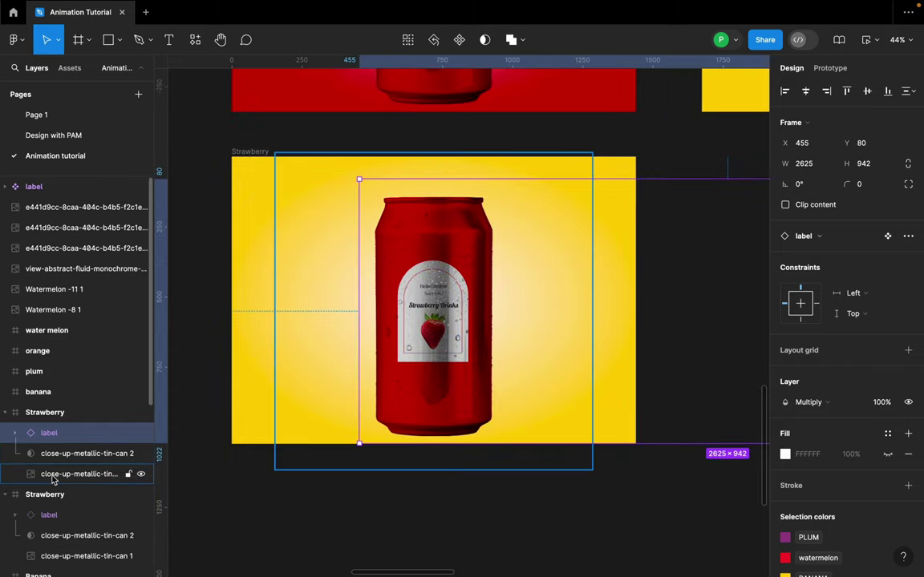
drag(505, 282, 446, 296)
scroll(415, 296, down, 5)
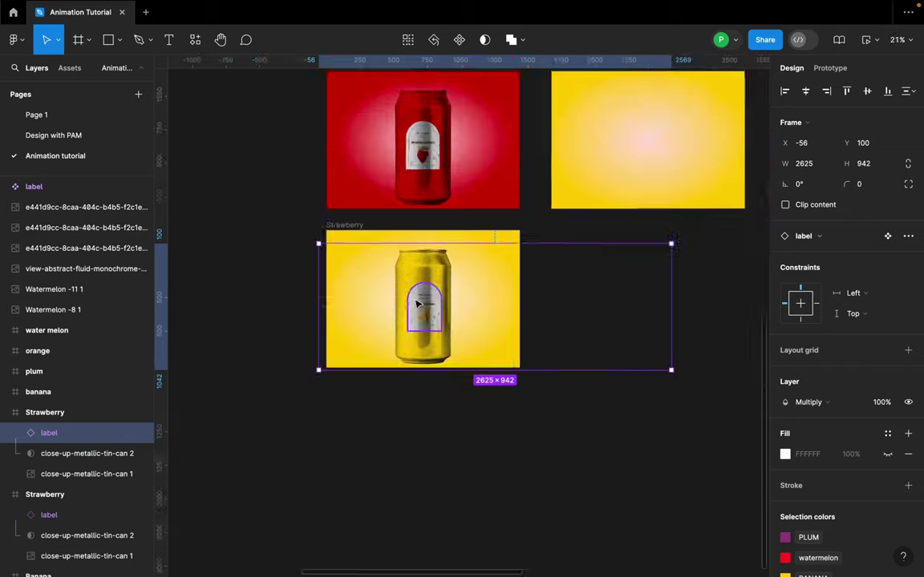
- Rename the yellow can frame as "Banana" and duplicate it directly below, at X -1129, Y 620
scroll(417, 303, down, 2)
click(365, 242)
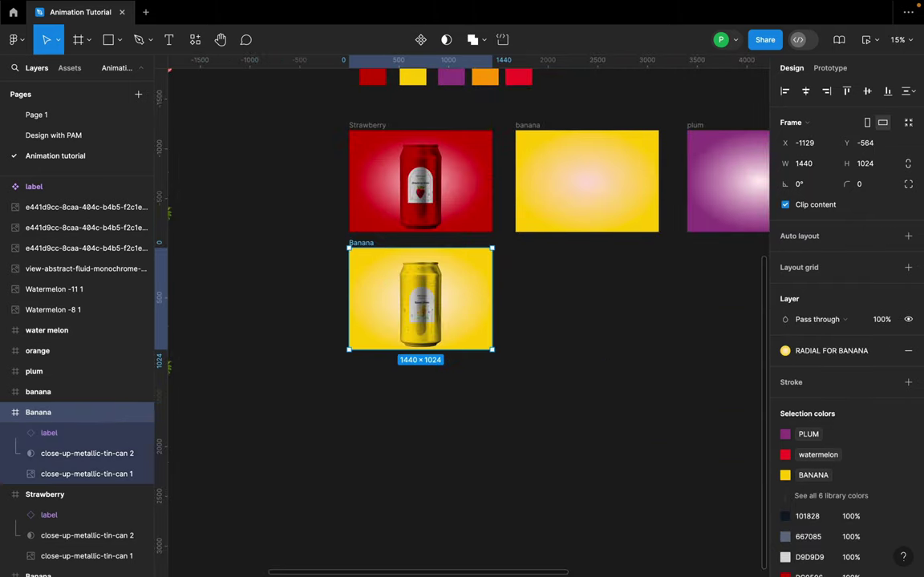
drag(383, 257, 419, 392)
scroll(445, 210, down, 1)
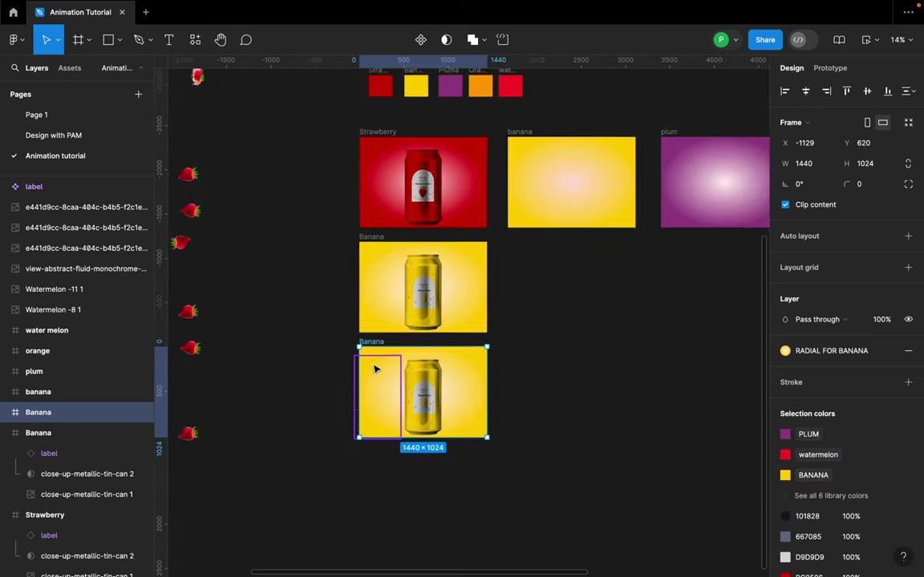
- Rename the lowest Banana frame copy as "Plum"
scroll(375, 369, up, 4)
double_click(358, 327)
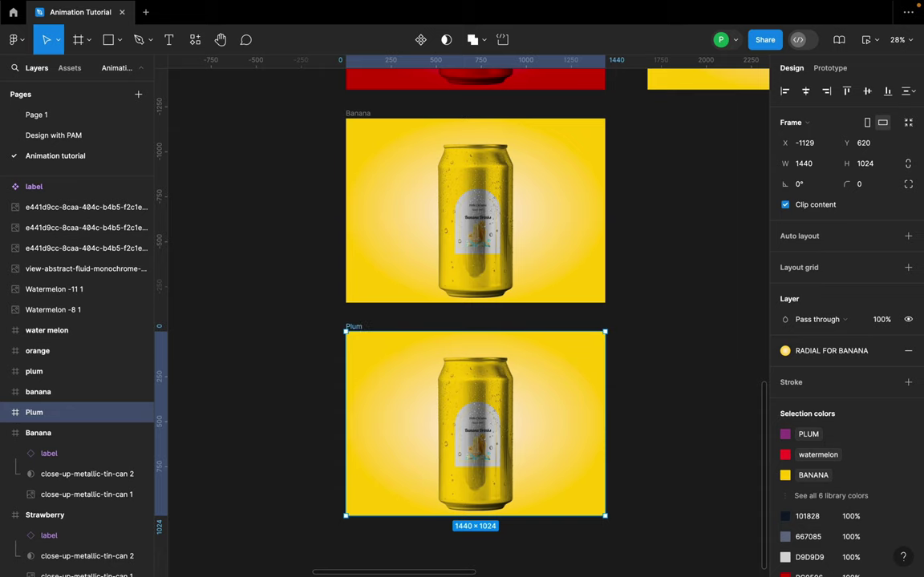
scroll(474, 321, down, 3)
scroll(410, 157, up, 1)
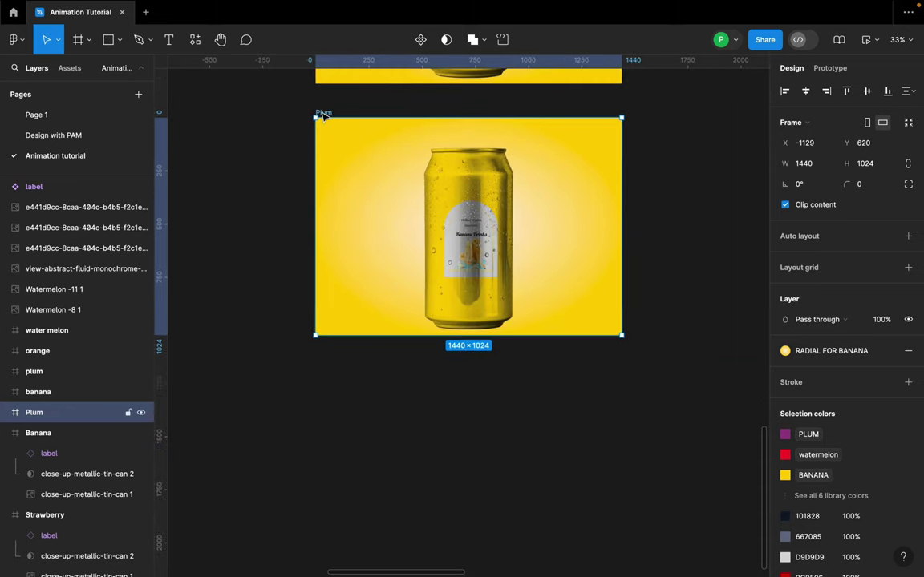
- Detach the Plum frame's banana gradient style and fill the frame with the RADIAL FOR PLUM style
click(885, 357)
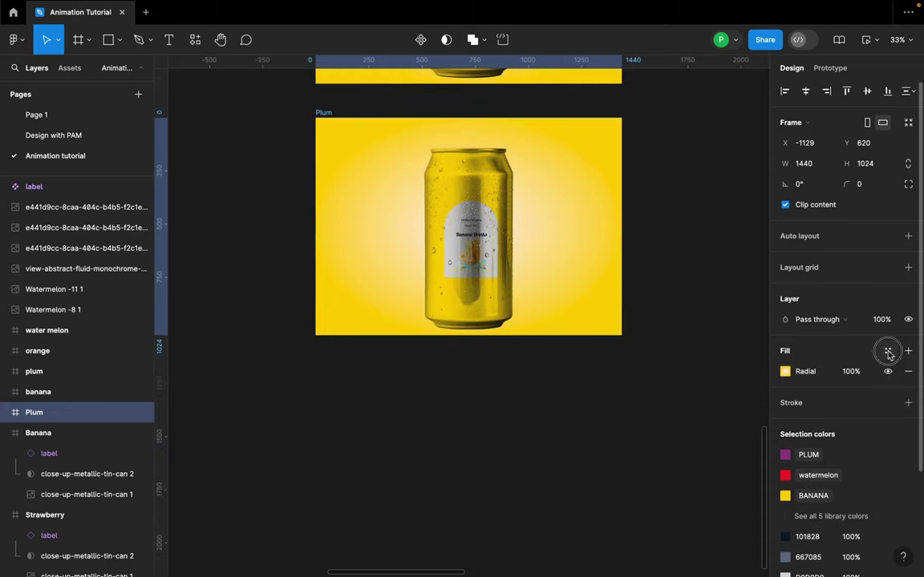
click(887, 350)
scroll(657, 481, down, 1)
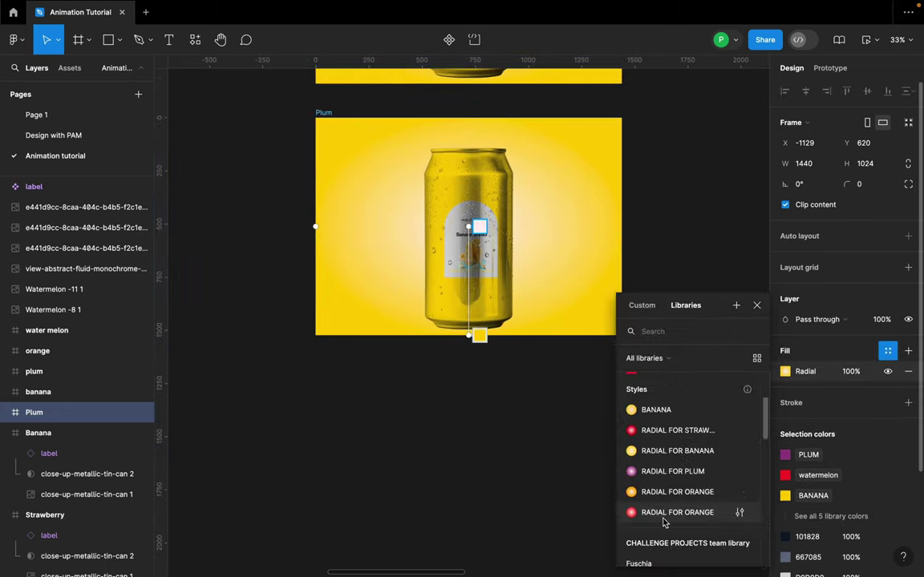
click(672, 471)
- Reposition the label instance inside the Plum frame's can mask
click(471, 239)
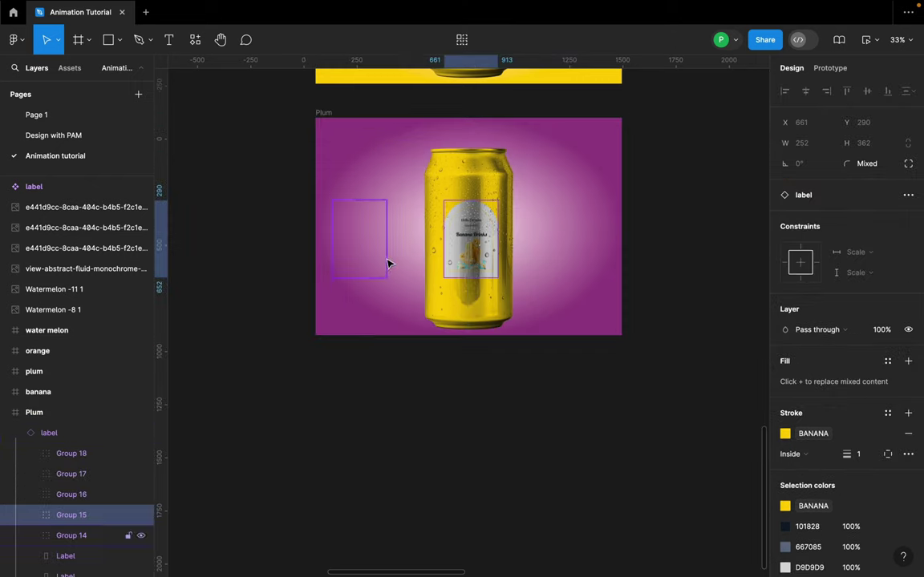
- Reposition the label on the Plum frame's can to about X -563, Y 80, so its plum design sits on the can
click(413, 142)
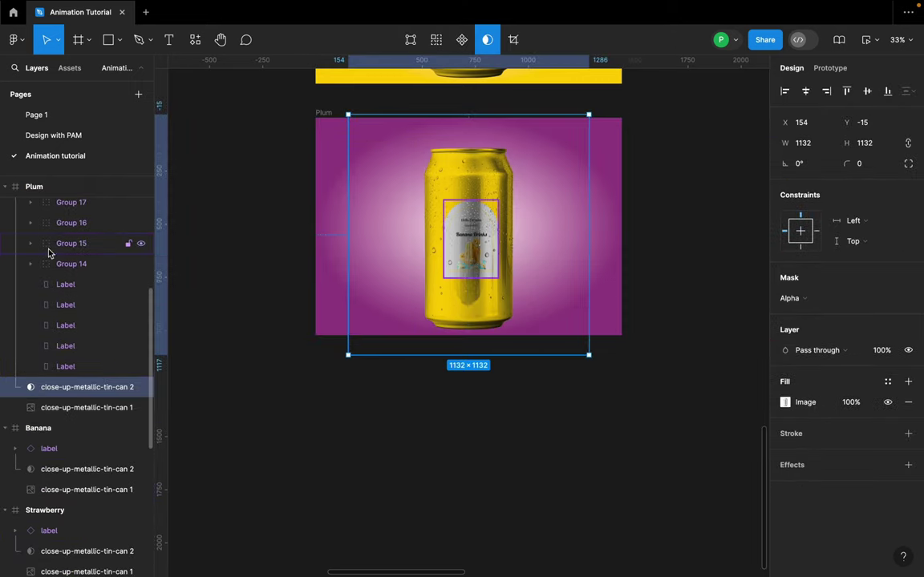
scroll(51, 260, up, 5)
click(50, 377)
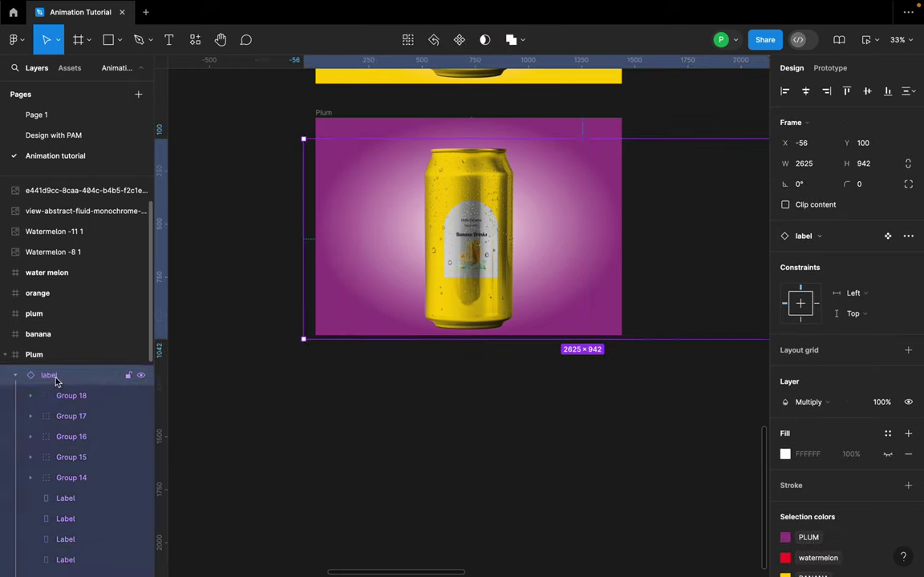
drag(491, 250, 483, 218)
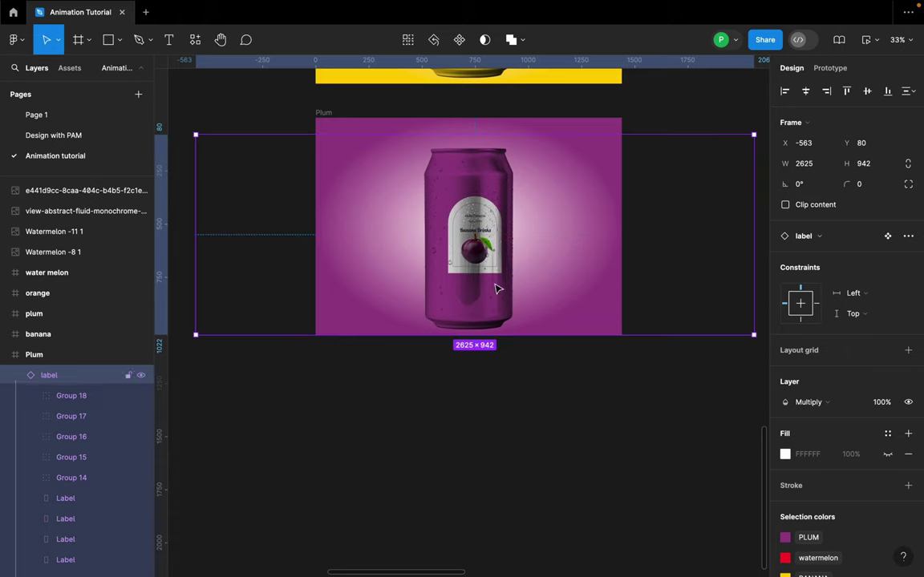
click(462, 373)
- Duplicate the Plum frame directly below the original, at about Y 1777
scroll(433, 303, down, 3)
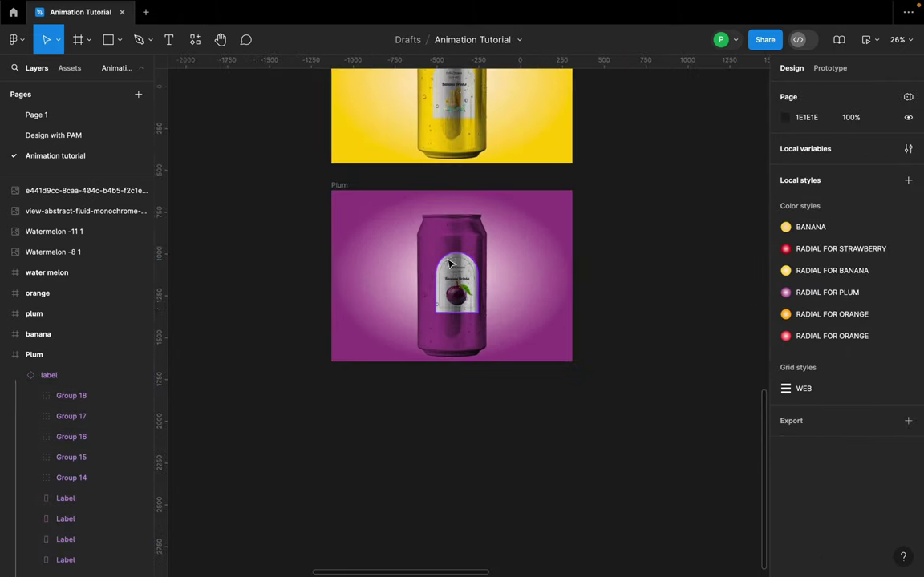
click(510, 255)
scroll(481, 265, up, 2)
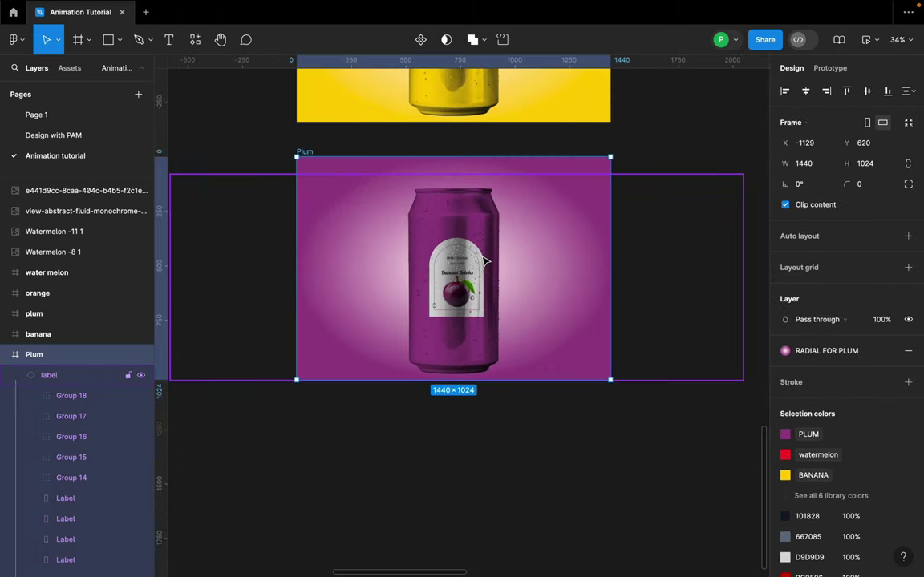
drag(488, 272, 472, 521)
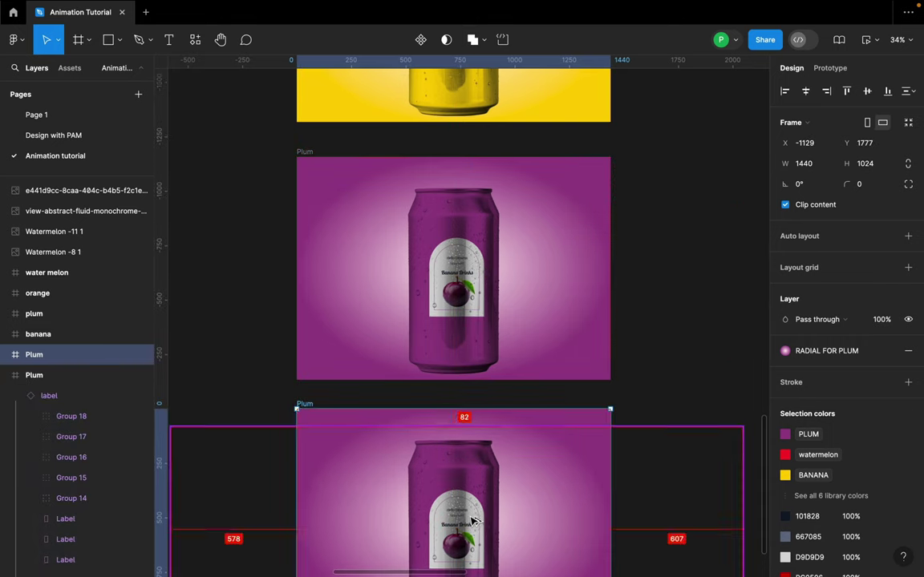
- Delete the four empty gradient frames named banana, plum, orange and water melon beside the Strawberry frame
scroll(472, 521, down, 5)
click(457, 181)
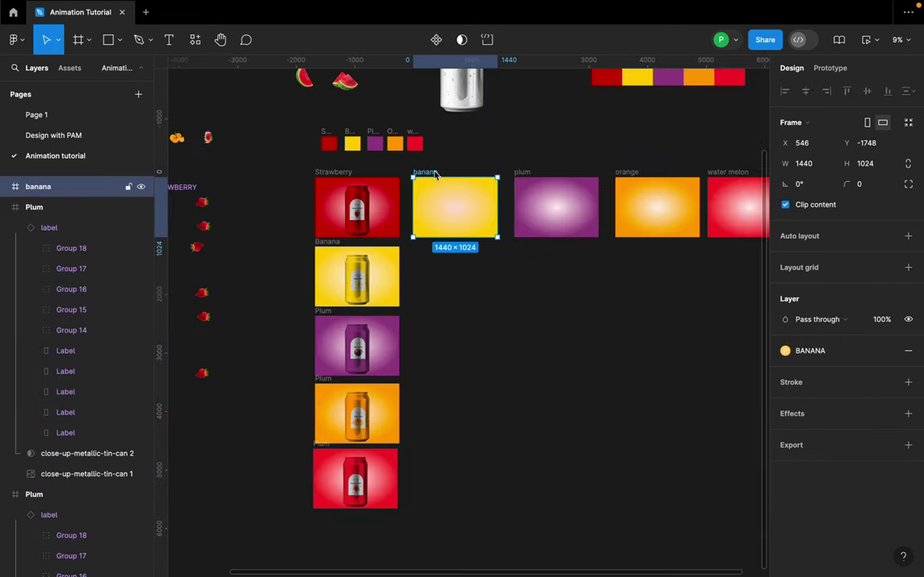
shift+click(527, 181)
shift+click(629, 180)
shift+click(722, 171)
scroll(715, 177, right, 3)
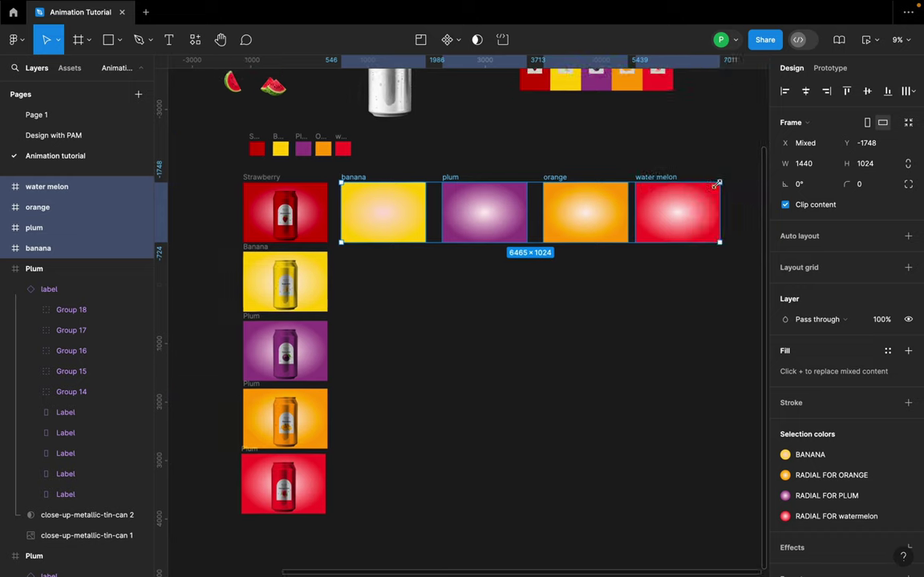
key(Delete)
scroll(710, 191, left, 2)
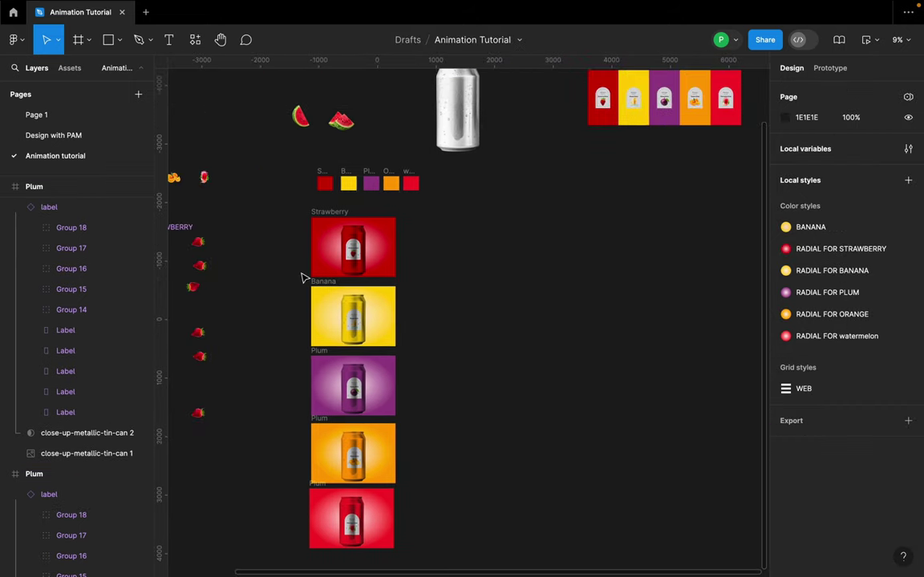
- Add the text STRAWBERRY GOODNESS on the empty canvas beside the can frames
scroll(302, 268, up, 5)
scroll(556, 215, down, 1)
scroll(559, 218, down, 1)
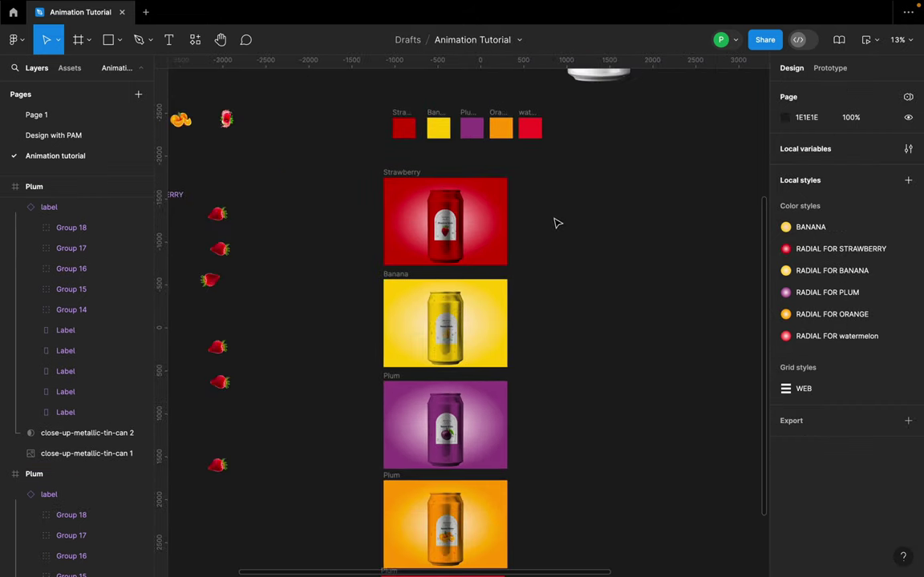
scroll(549, 225, down, 1)
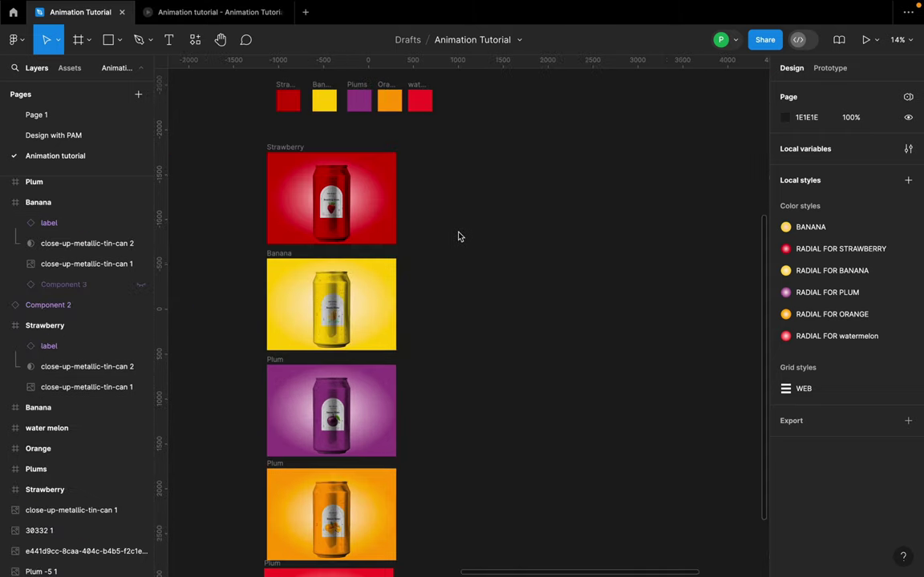
scroll(458, 235, up, 4)
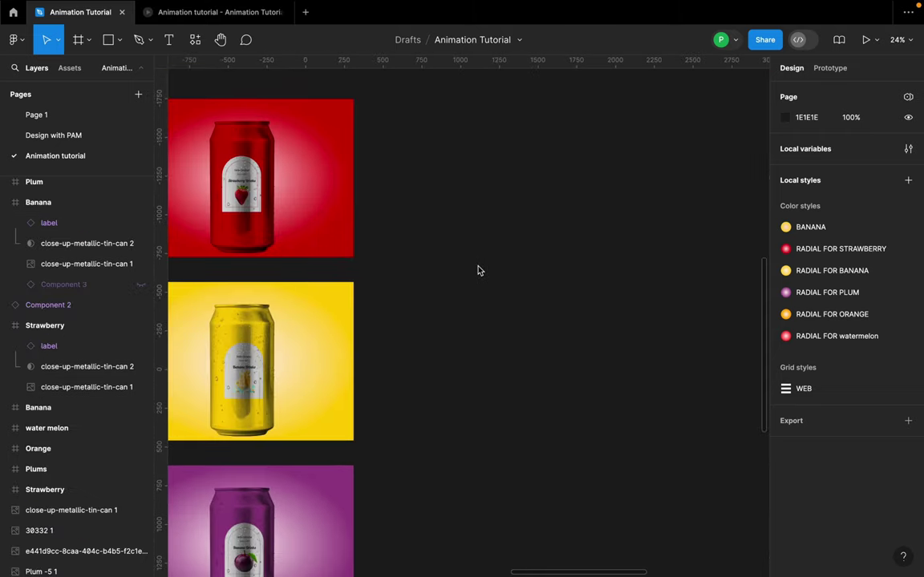
key(t)
click(458, 268)
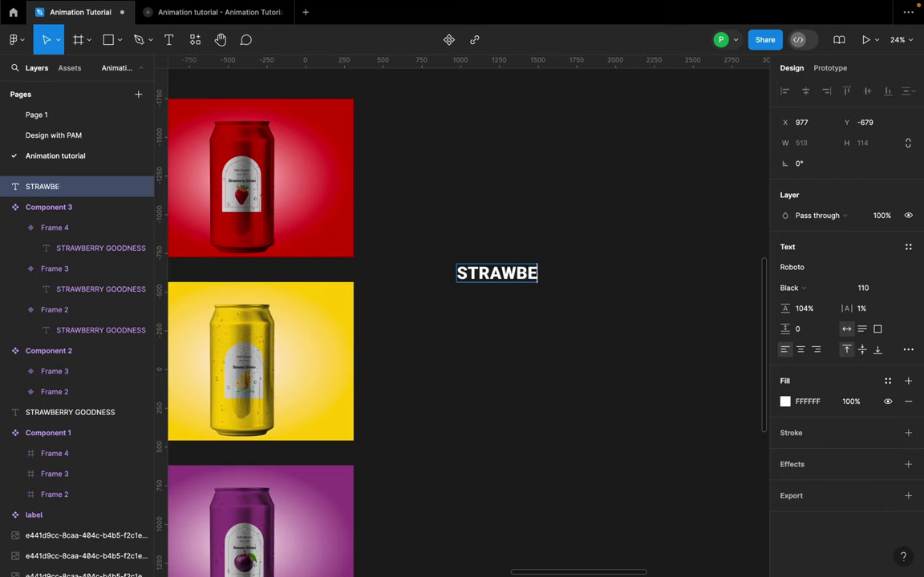
text(STRAWBERRY GOODNESS)
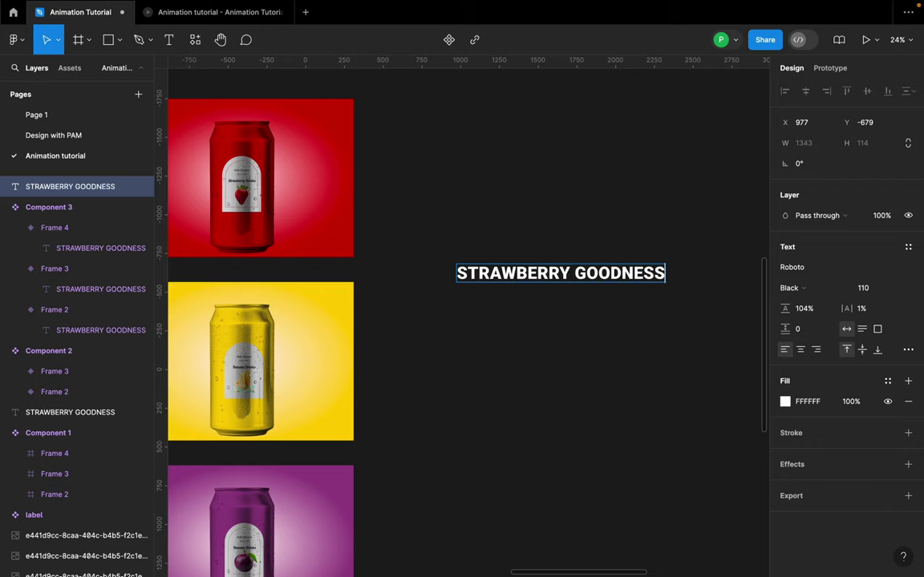
key(Escape)
- Wrap the STRAWBERRY GOODNESS text in a frame and place two copies of that frame below it
scroll(562, 329, up, 5)
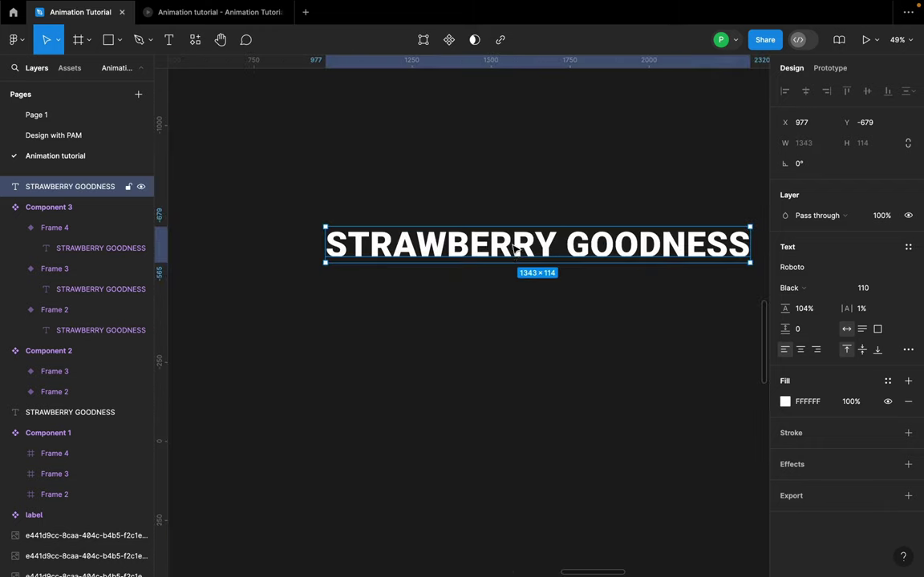
right_click(520, 244)
click(565, 317)
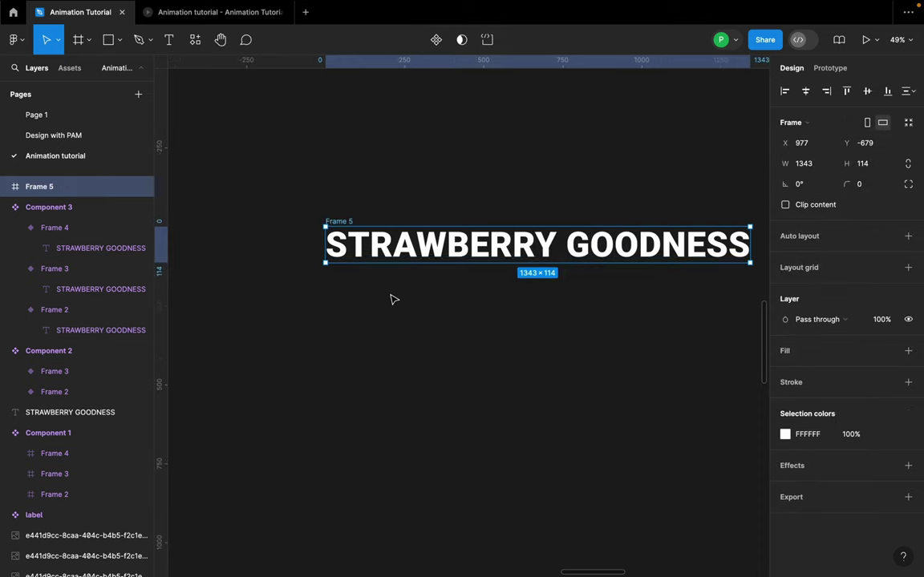
scroll(391, 299, down, 1)
drag(474, 253, 476, 346)
- Combine the three STRAWBERRY GOODNESS frames into one component set with three variants
drag(315, 200, 710, 412)
scroll(709, 412, right, 3)
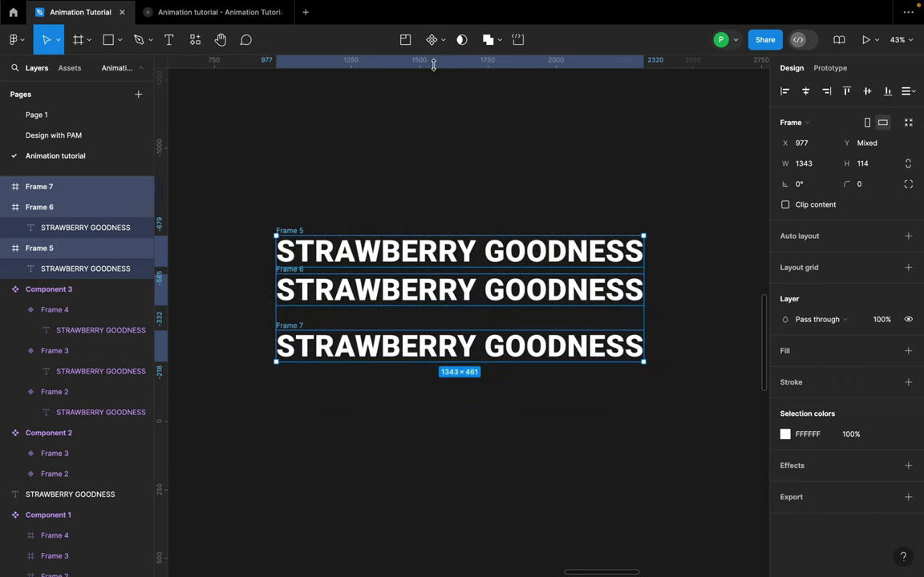
click(439, 40)
click(433, 101)
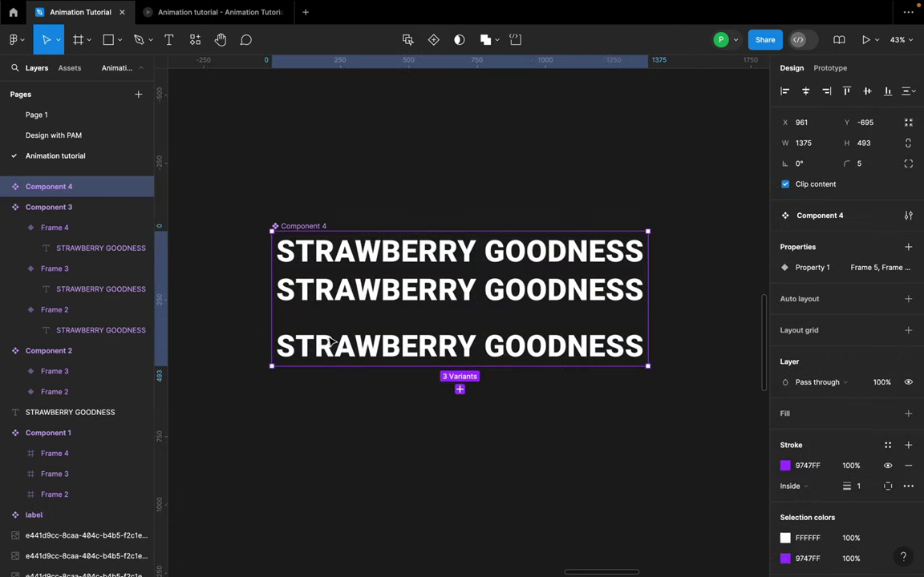
- Shift the middle variant's text left until only its last letters remain inside the frame, and clip that frame's content
scroll(416, 255, up, 2)
scroll(416, 255, down, 2)
drag(466, 248, 380, 248)
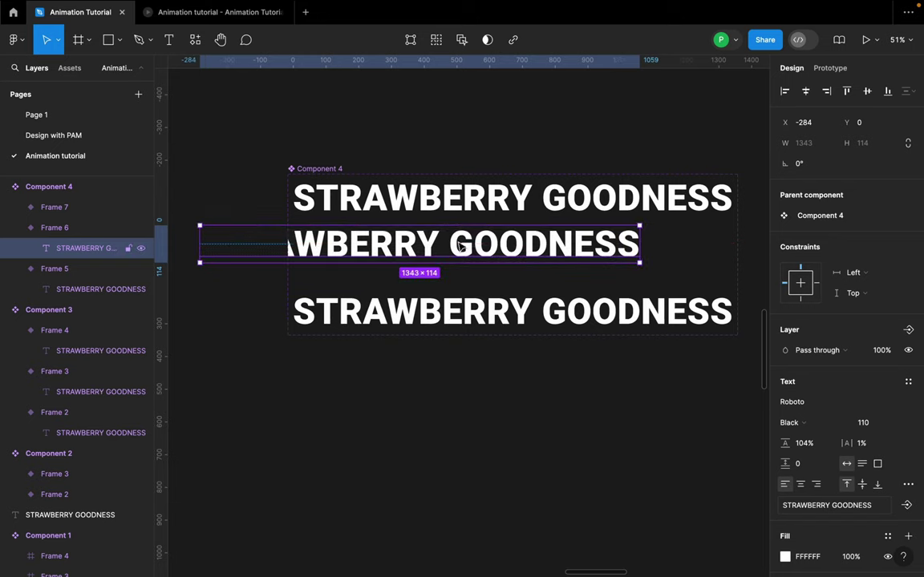
drag(468, 245, 290, 239)
click(377, 253)
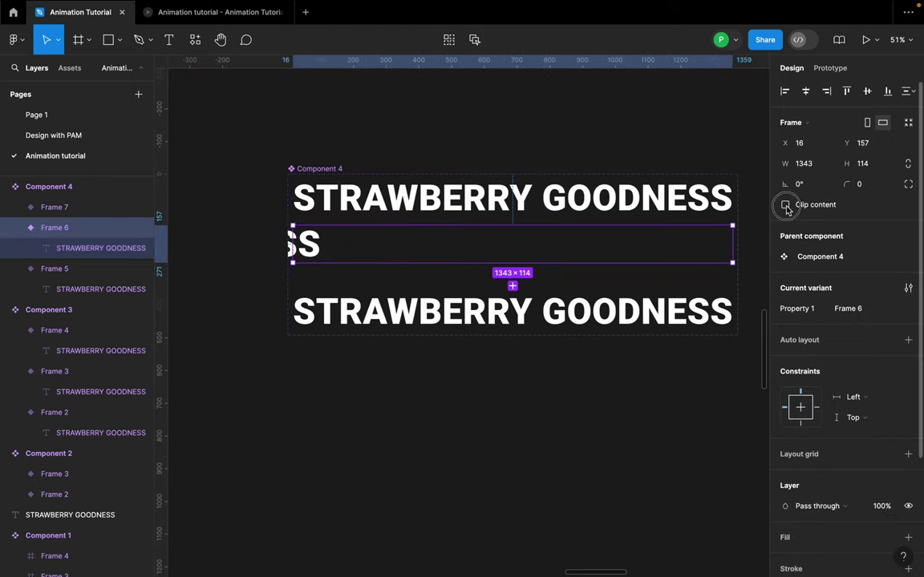
click(313, 168)
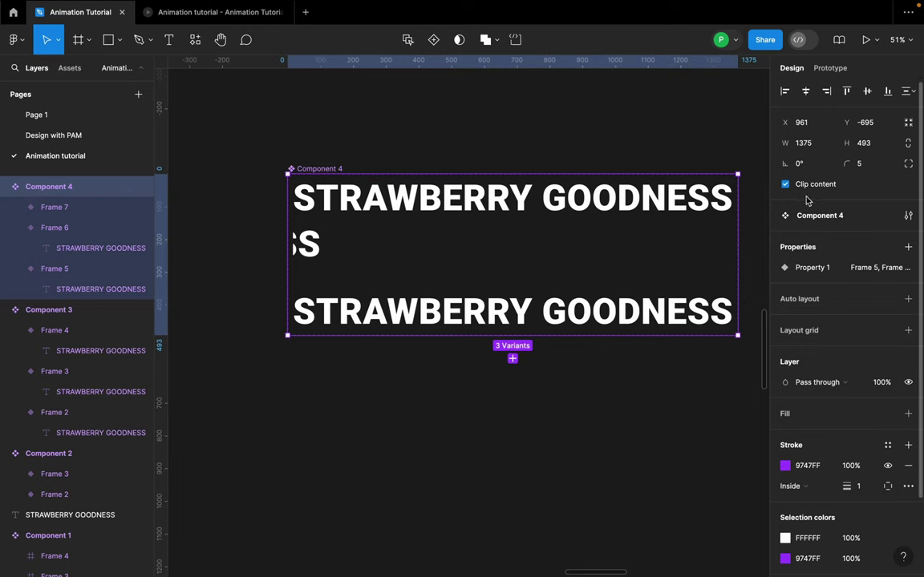
- Shift the lowest variant's text right to about X 1198, leaving only its first letters inside, and clip that frame's content
click(501, 309)
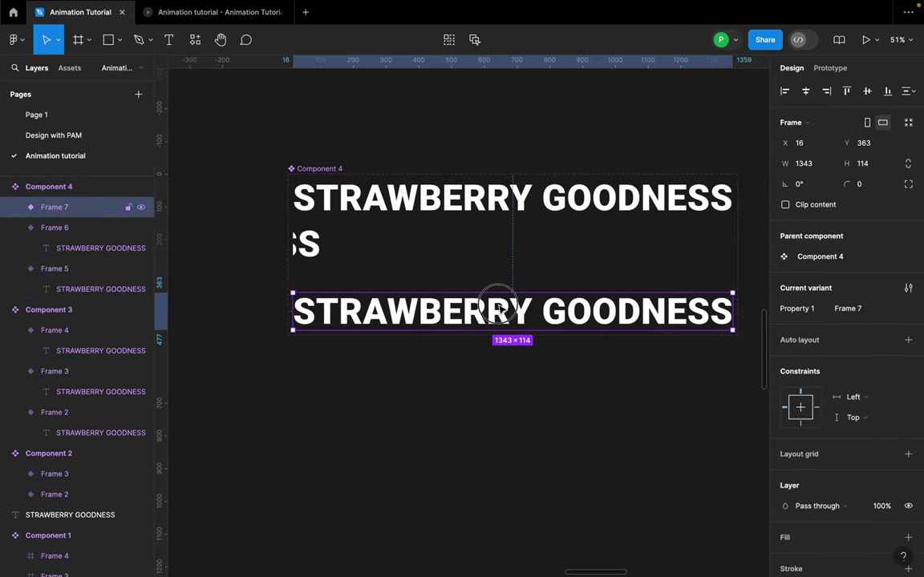
scroll(401, 316, right, 2)
scroll(401, 315, down, 1)
double_click(451, 301)
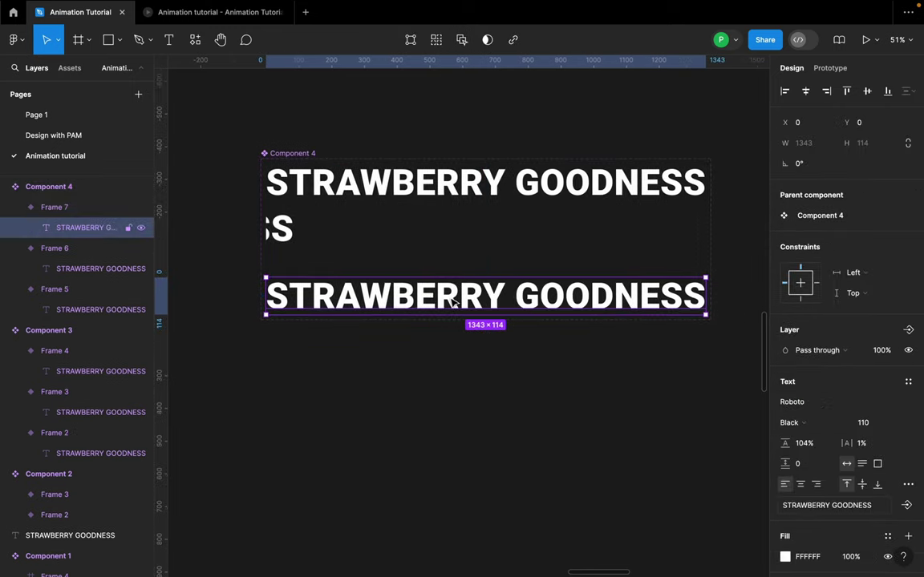
drag(427, 300, 681, 296)
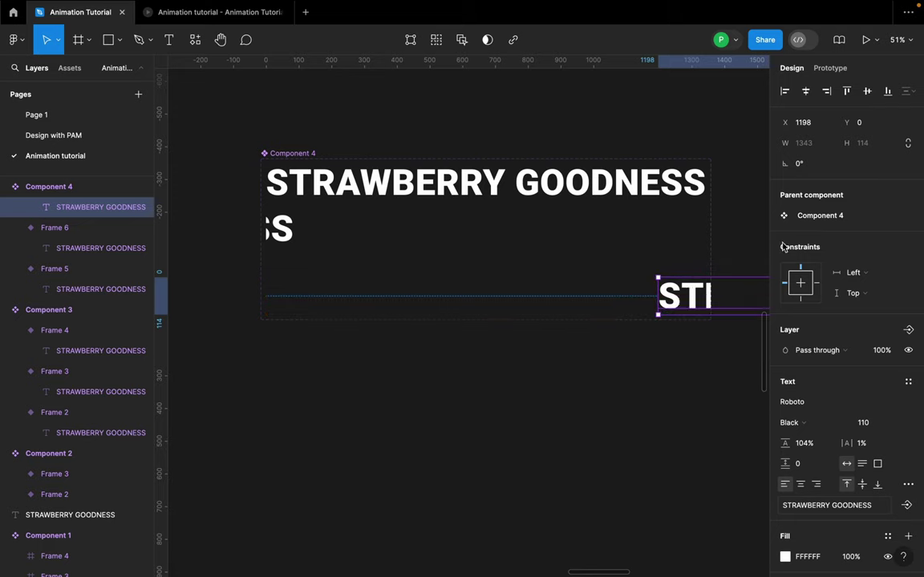
click(613, 313)
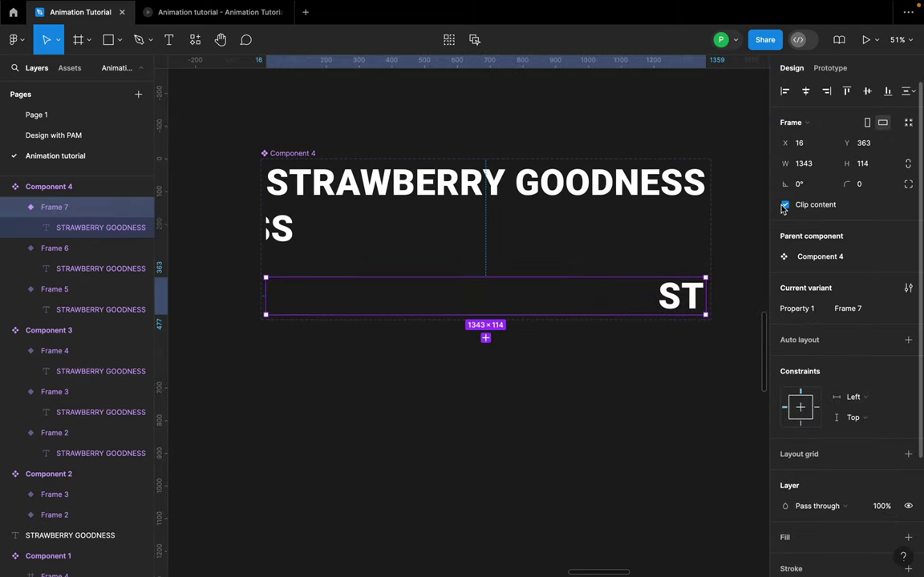
click(478, 242)
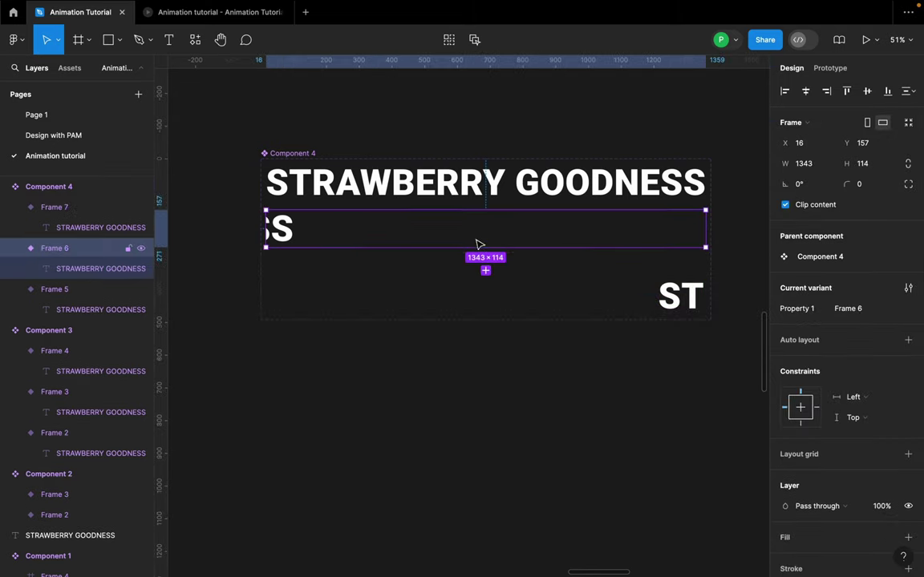
click(412, 285)
- Add a prototype interaction from the Frame 5 variant to Frame 6, triggered After delay
click(455, 181)
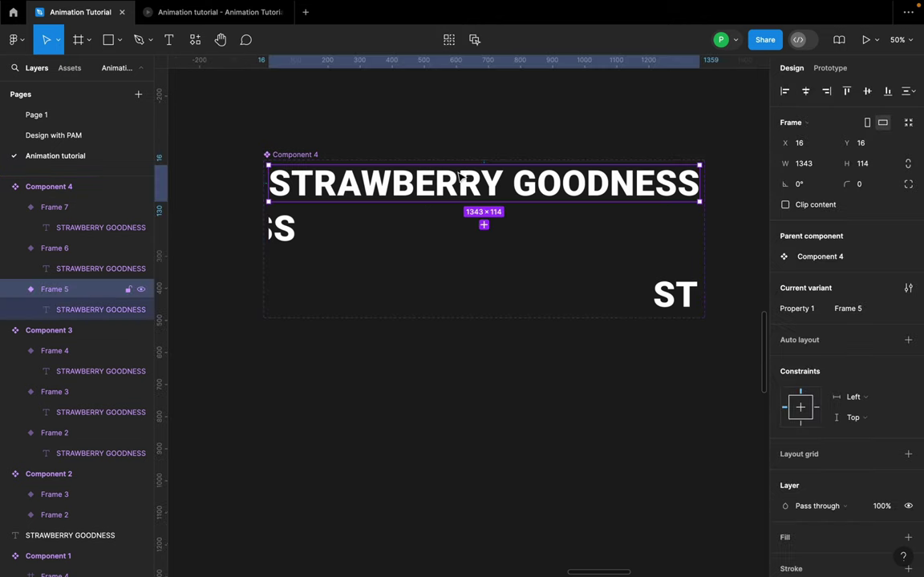
scroll(456, 181, up, 3)
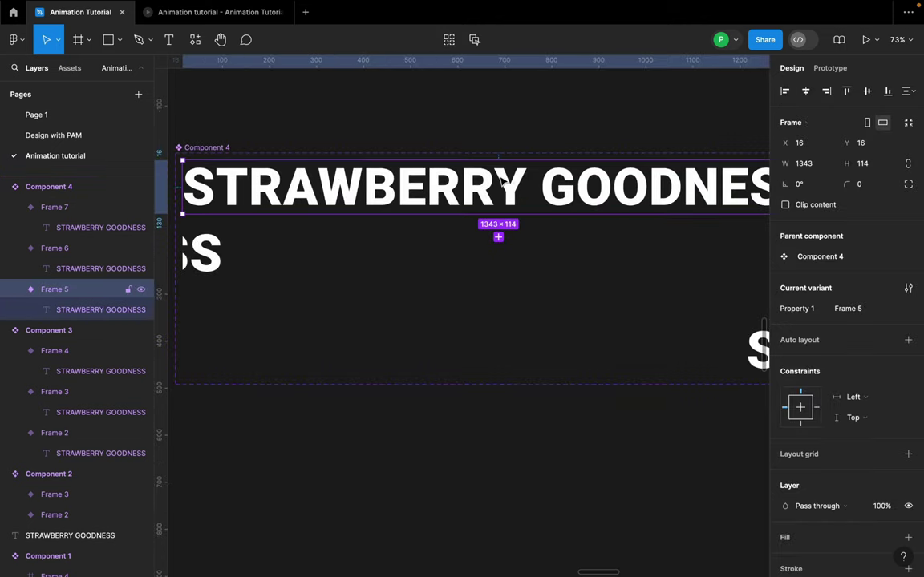
click(828, 70)
drag(499, 214, 501, 251)
scroll(505, 248, up, 3)
click(464, 254)
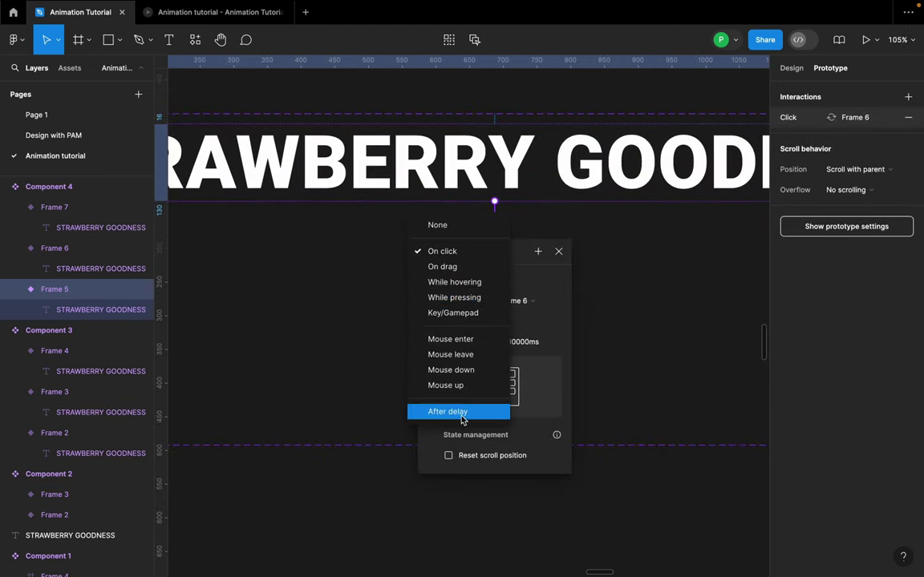
click(461, 413)
- Try to set the delay of the Frame 5 interaction to 1 ms
click(455, 274)
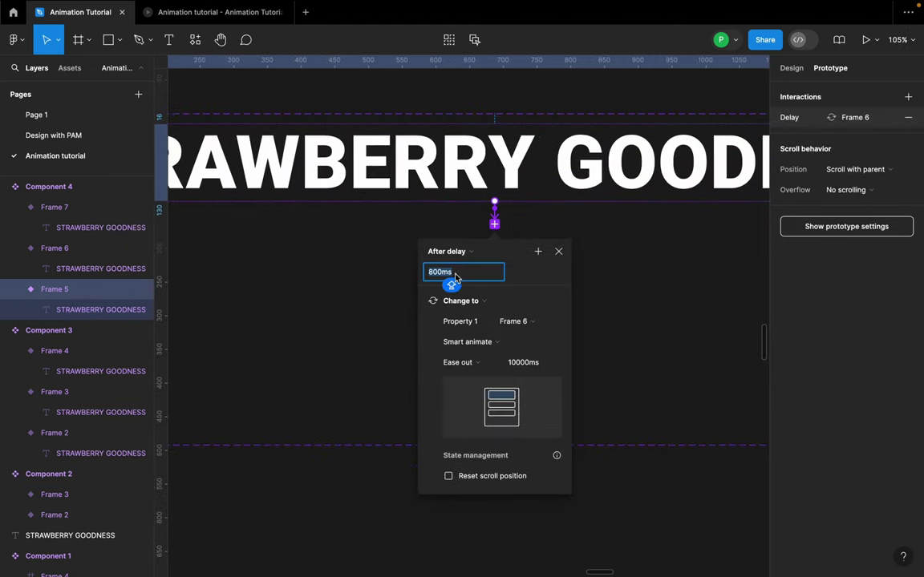
text(1MS)
key(Escape)
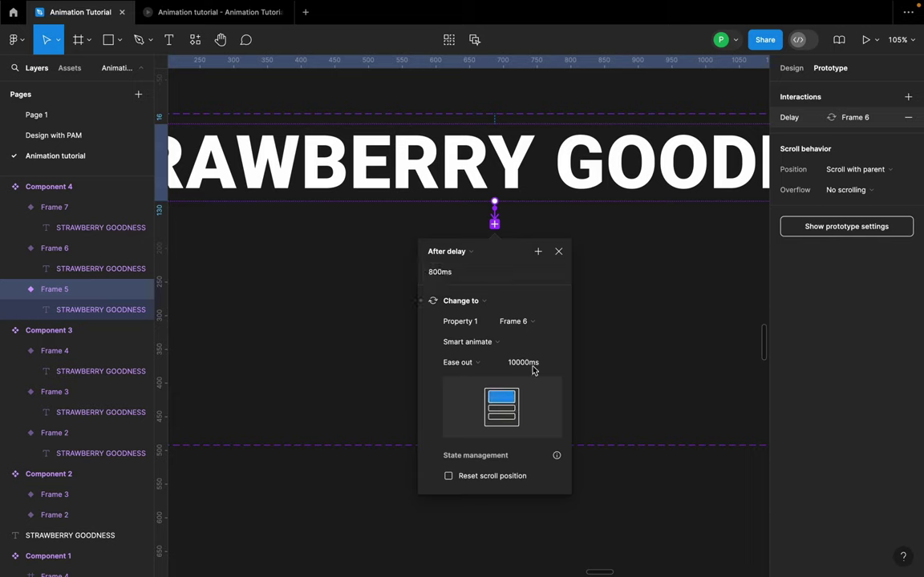
- Add a prototype interaction from the Frame 6 variant to Frame 7, triggered After delay with a 1 ms delay
click(483, 285)
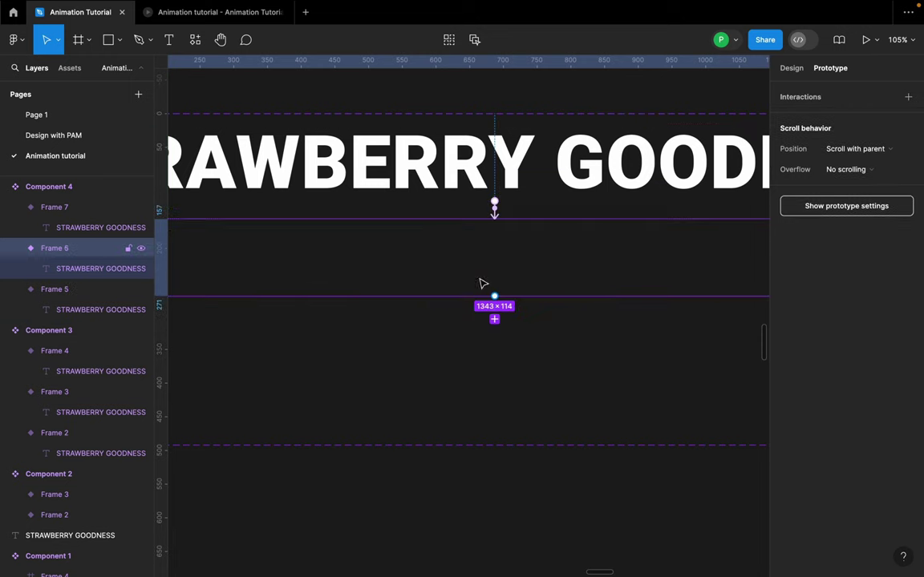
scroll(526, 289, down, 5)
drag(523, 345, 521, 354)
click(485, 370)
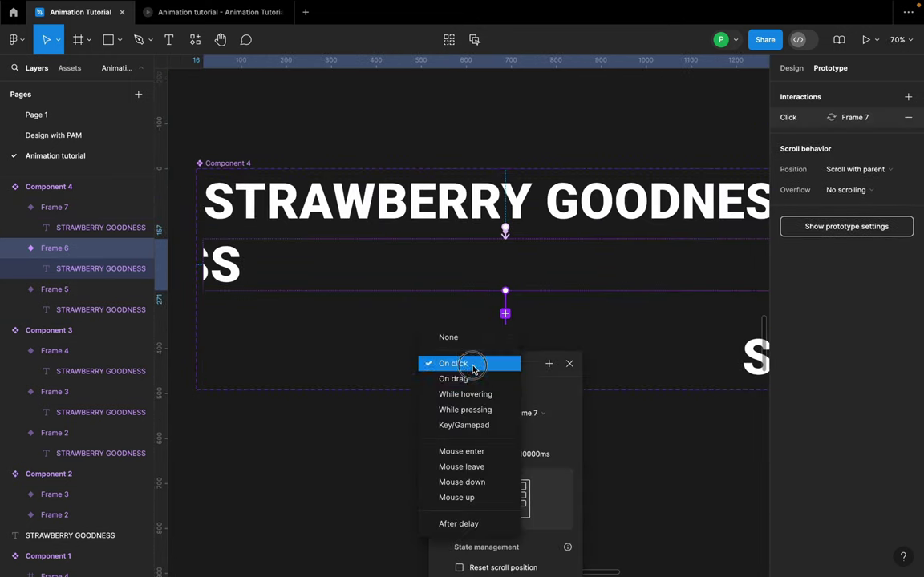
click(469, 522)
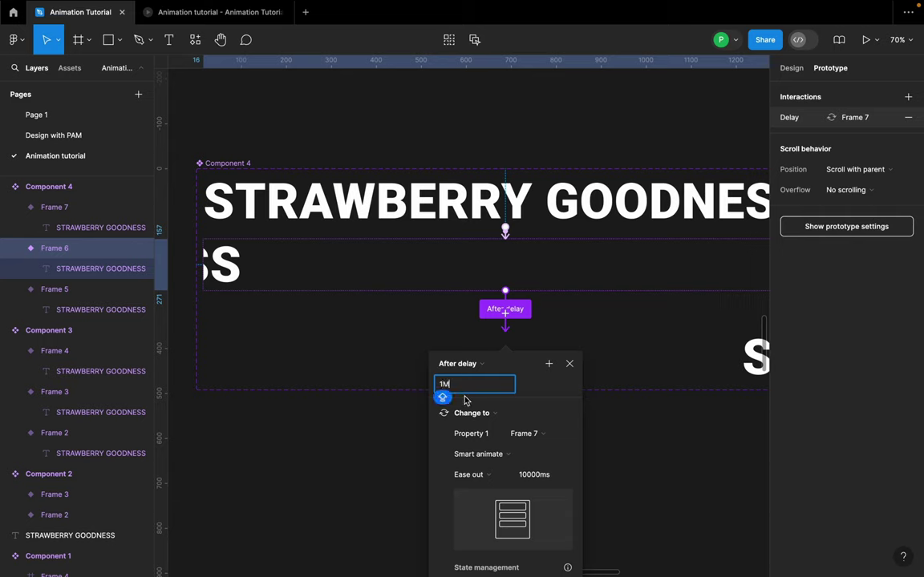
key(Return)
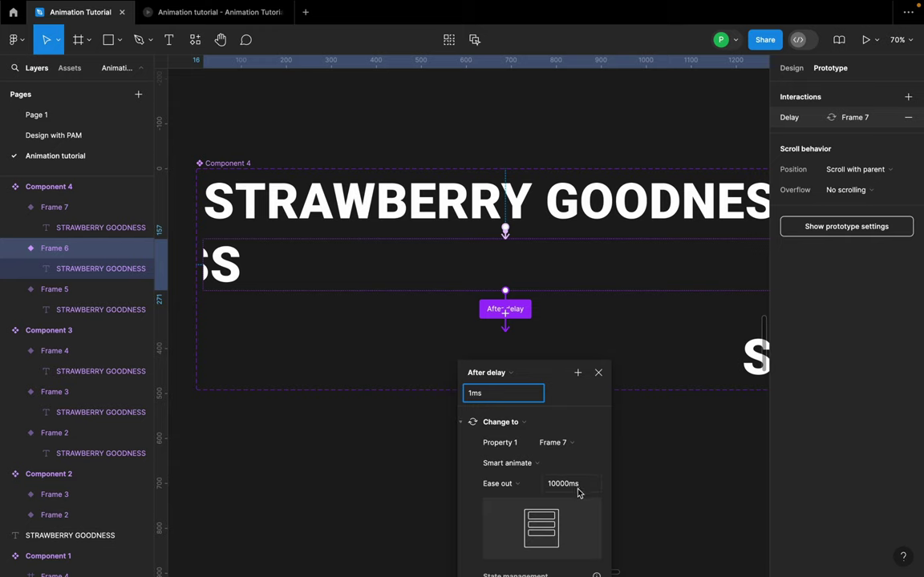
- Add a prototype interaction from the Frame 7 variant back to Frame 5, triggered After delay with a 1 ms delay
click(469, 360)
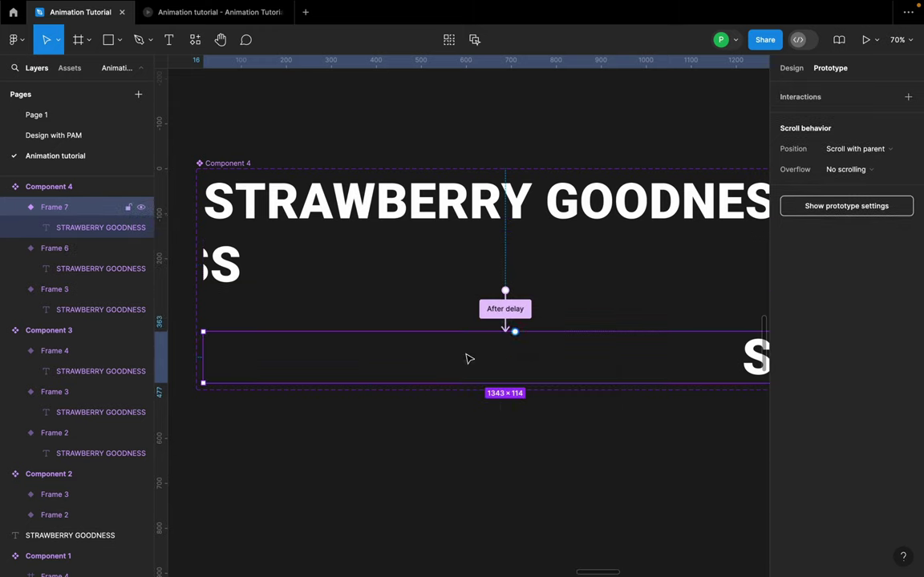
drag(515, 332, 553, 202)
click(472, 260)
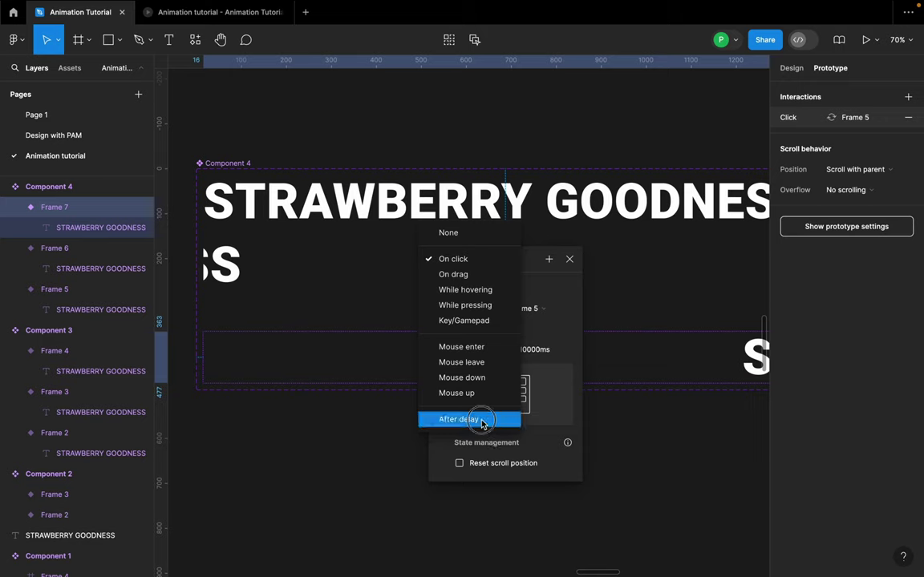
click(475, 419)
double_click(469, 286)
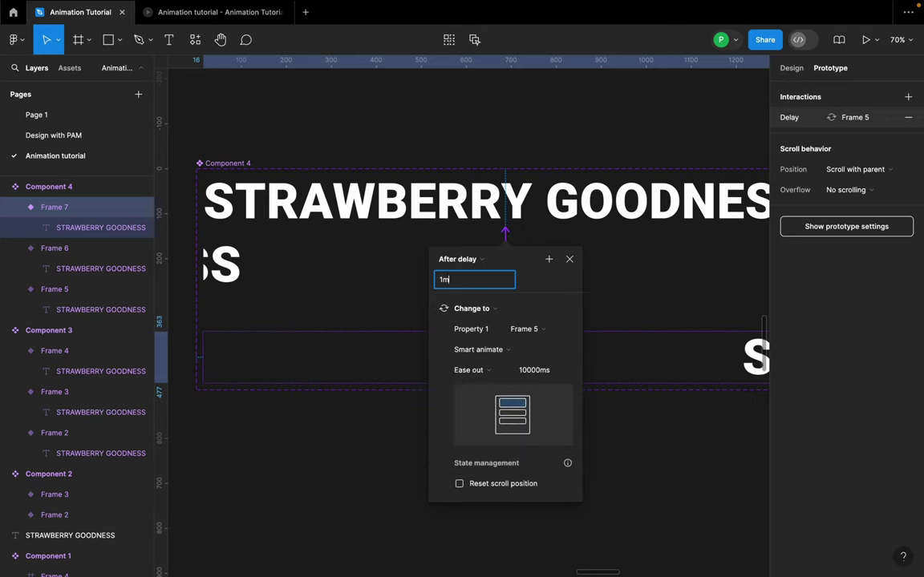
click(569, 259)
- Place an instance of Component 4 across the can in the Strawberry frame at about X 97, Y 437
scroll(633, 333, down, 5)
scroll(634, 333, down, 2)
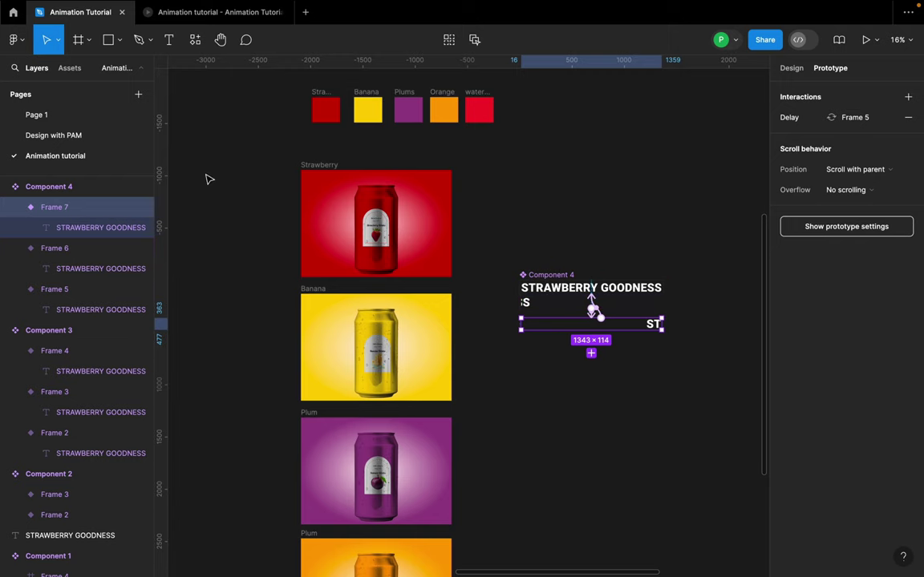
scroll(544, 290, up, 2)
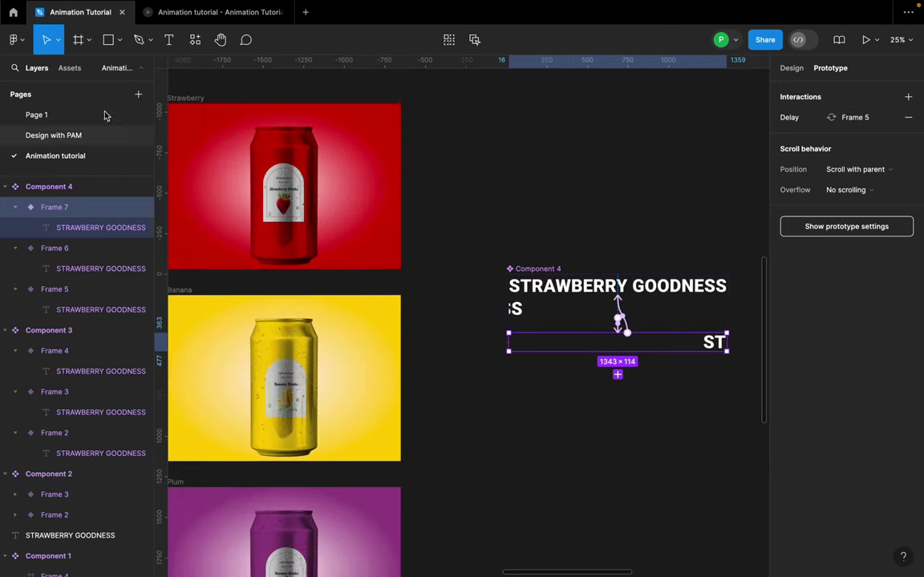
click(69, 68)
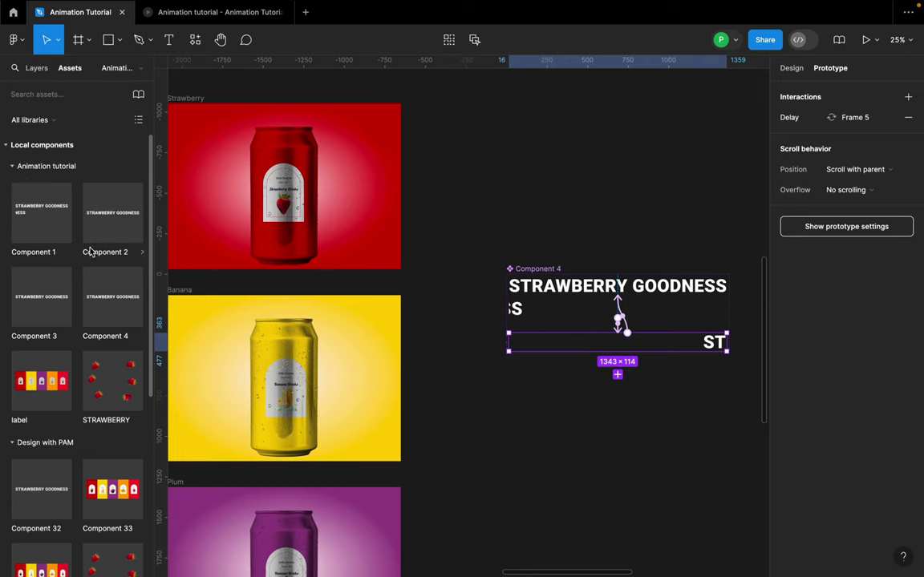
drag(109, 308, 297, 181)
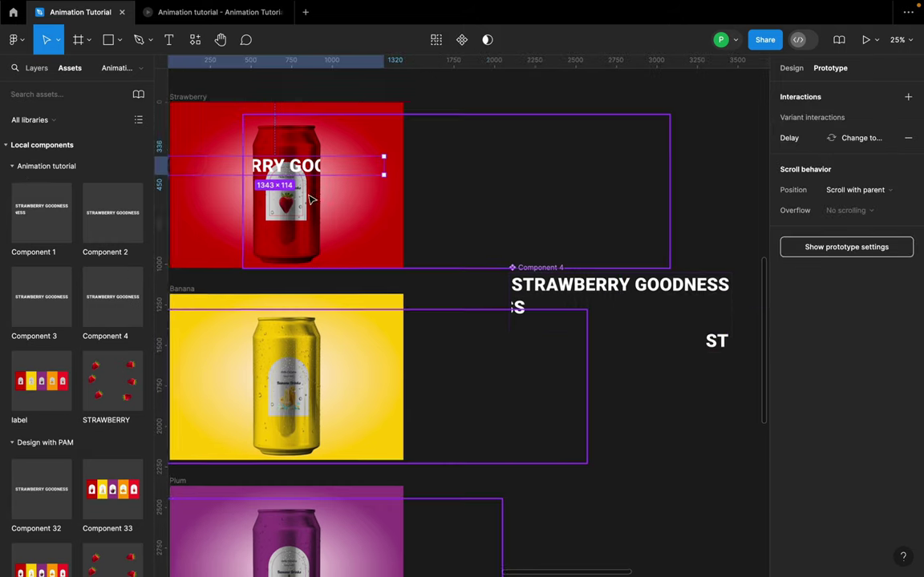
scroll(465, 218, left, 4)
drag(465, 218, 485, 236)
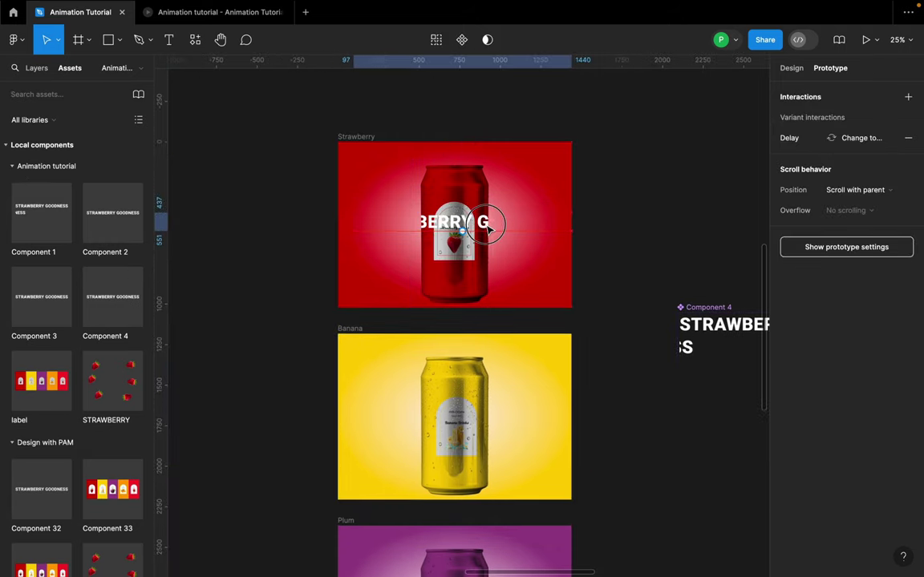
- Move the Component 4 instance beneath the can layers and centre it horizontally and vertically in the Strawberry frame
click(36, 69)
drag(38, 399, 38, 451)
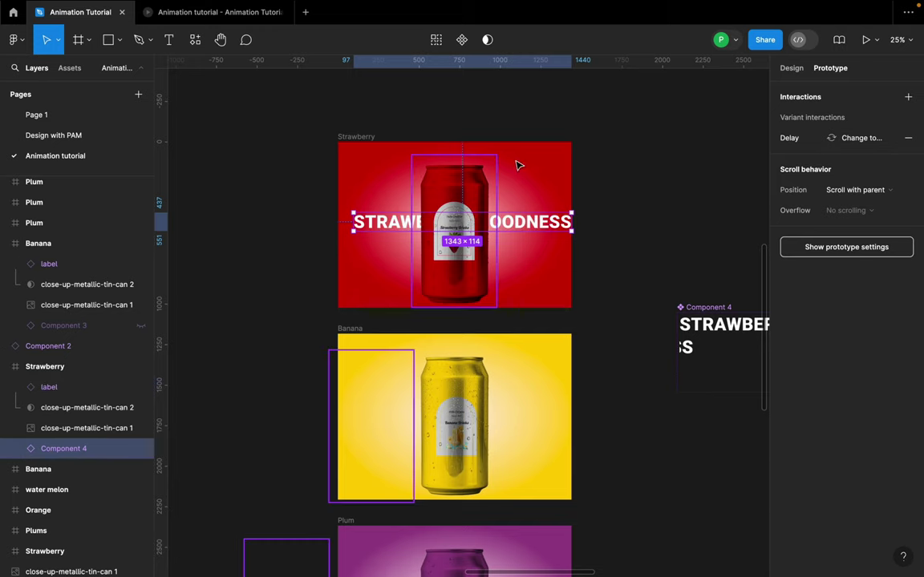
click(792, 68)
click(804, 94)
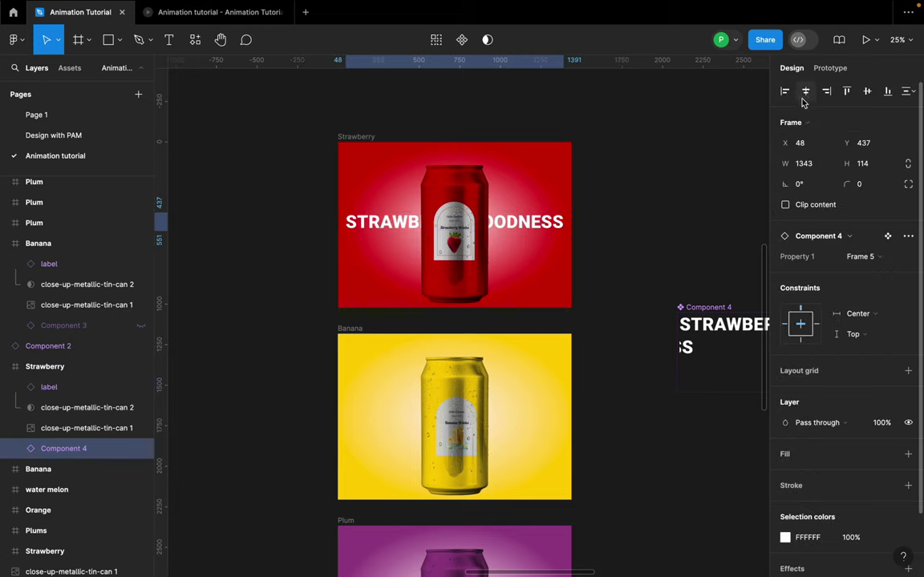
click(869, 94)
click(604, 196)
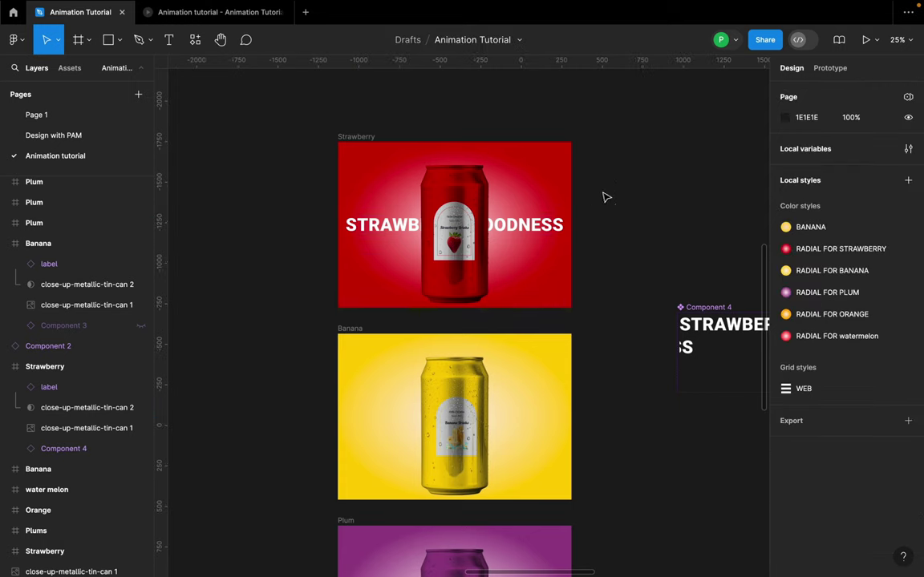
- Run the prototype from the Strawberry frame to preview the scrolling text
click(357, 137)
click(866, 39)
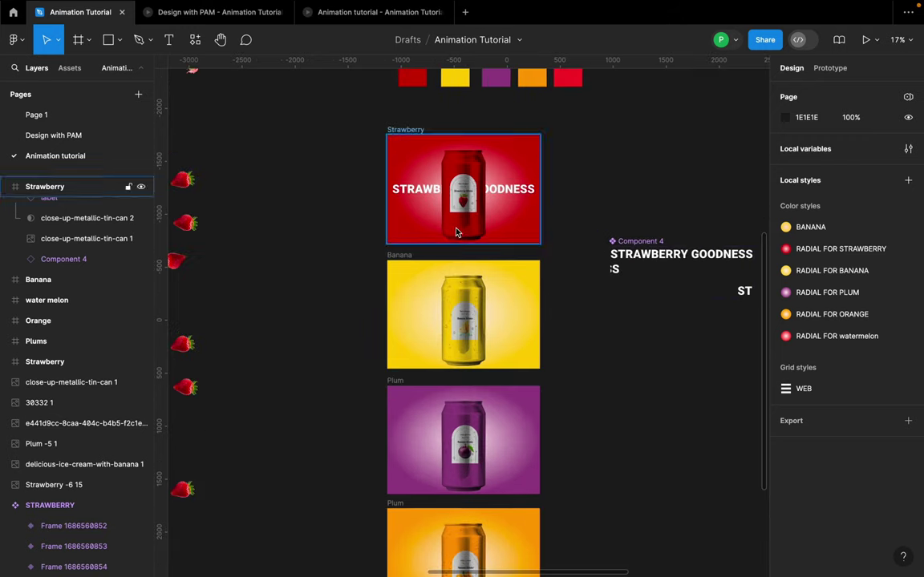
scroll(497, 197, up, 3)
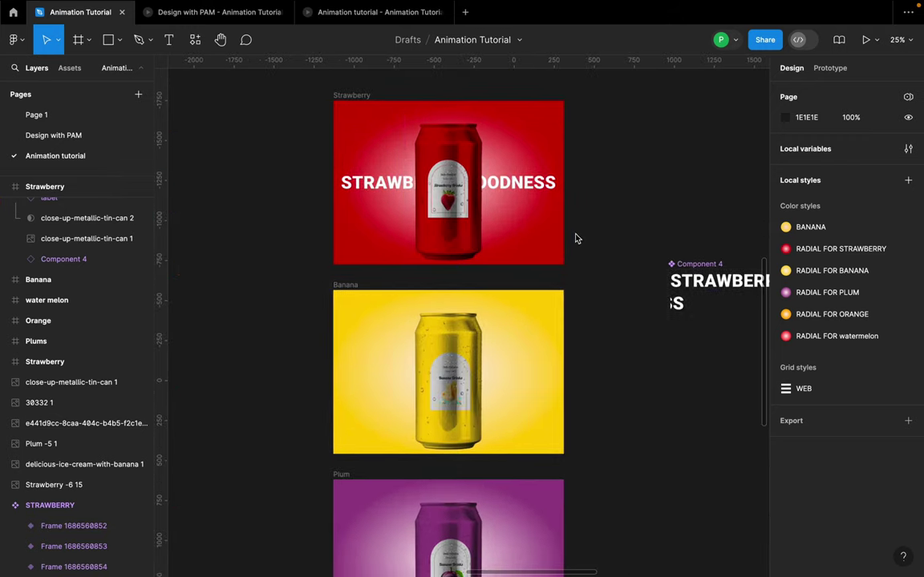
- Place a STRAWBERRY component instance in the Strawberry frame at X 97, Y -18, layered behind the can and above Component 4
click(423, 118)
scroll(422, 118, down, 5)
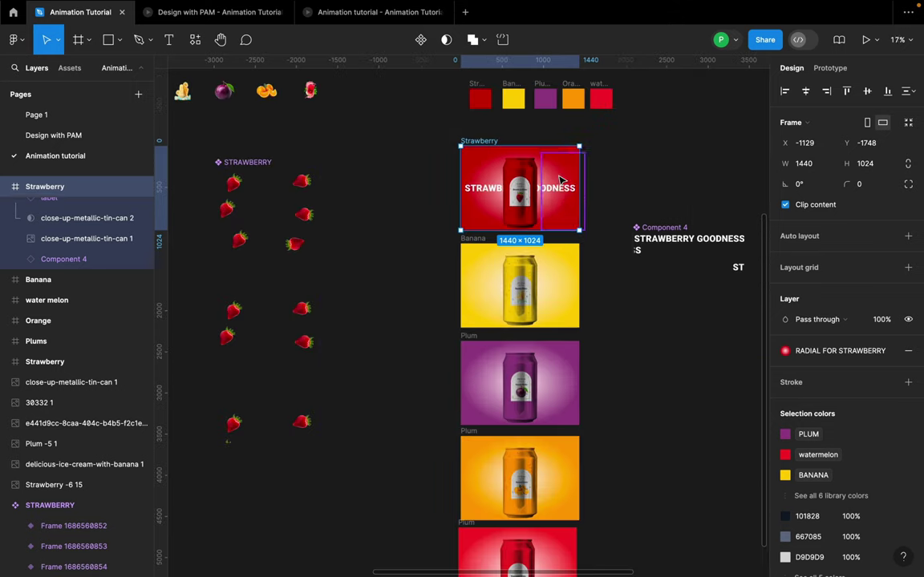
drag(356, 202, 525, 180)
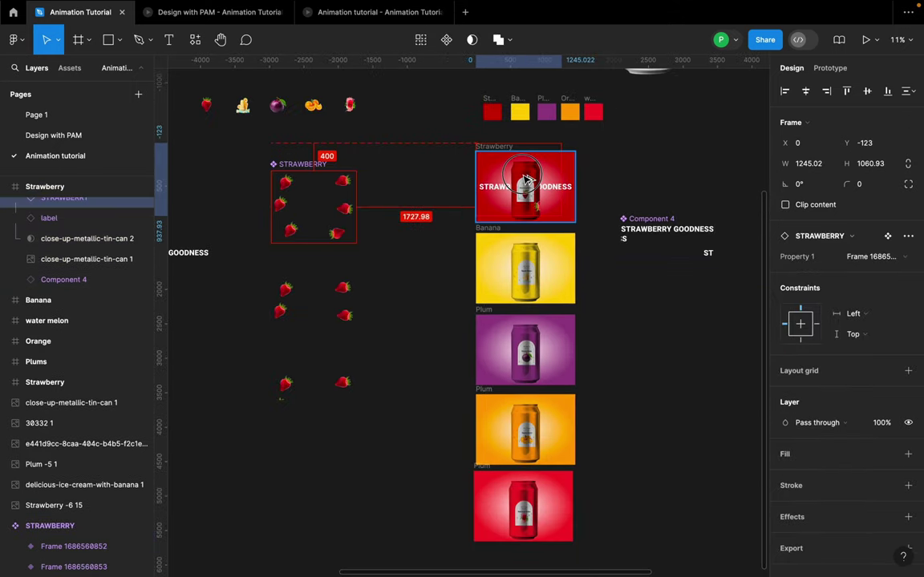
scroll(550, 181, up, 4)
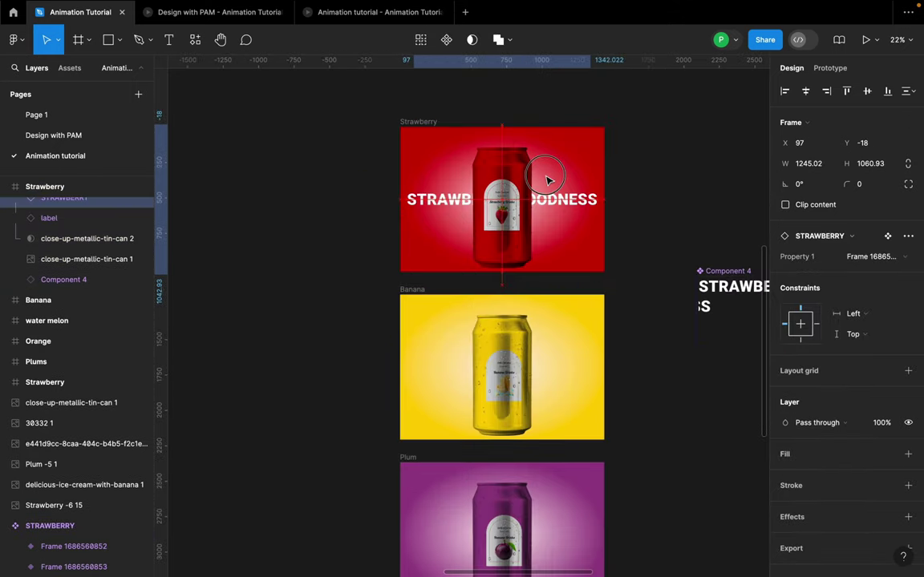
scroll(76, 217, up, 2)
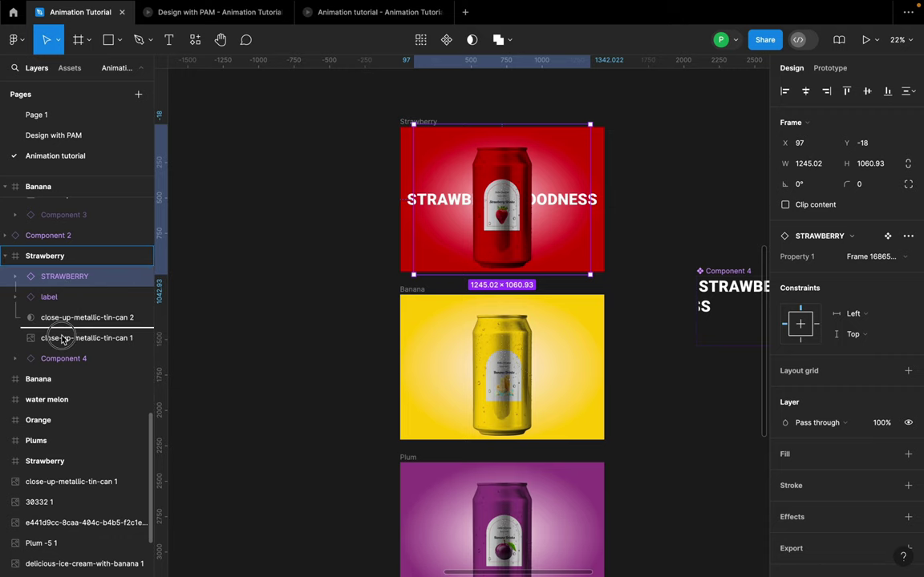
drag(63, 348, 61, 347)
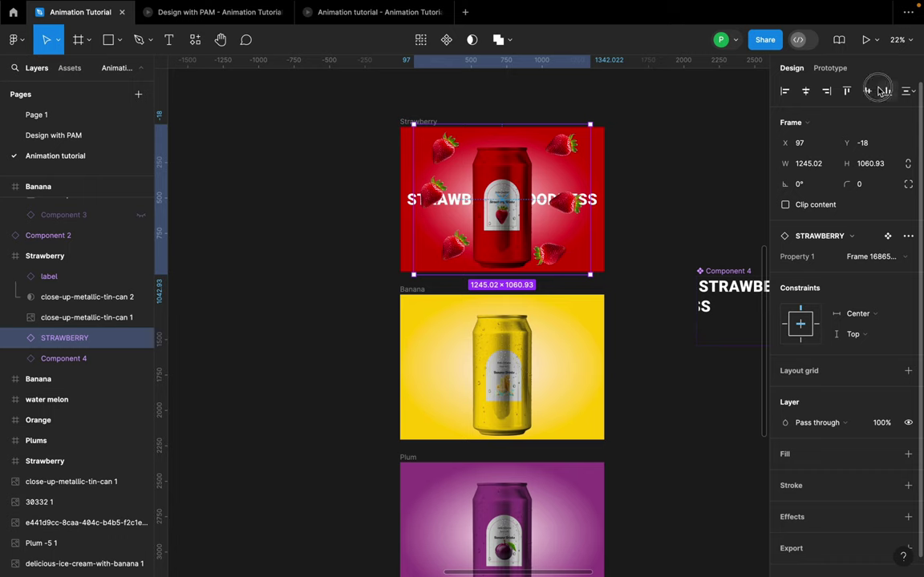
click(680, 159)
- Place the banana splash collage image in the Banana frame at about X 220, Y 1265
scroll(581, 181, down, 2)
scroll(492, 295, up, 5)
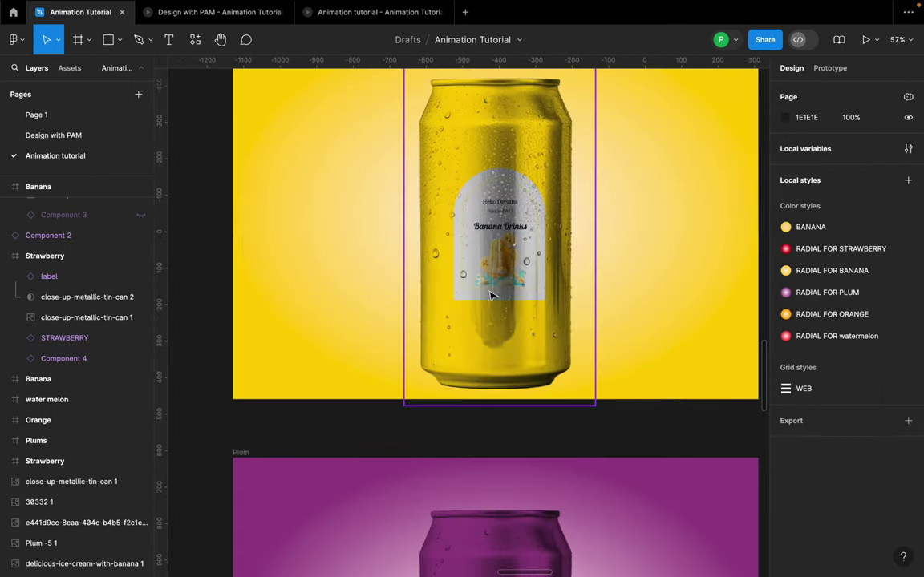
scroll(493, 296, down, 10)
scroll(553, 200, up, 2)
scroll(549, 200, left, 3)
scroll(546, 199, right, 5)
scroll(423, 210, down, 3)
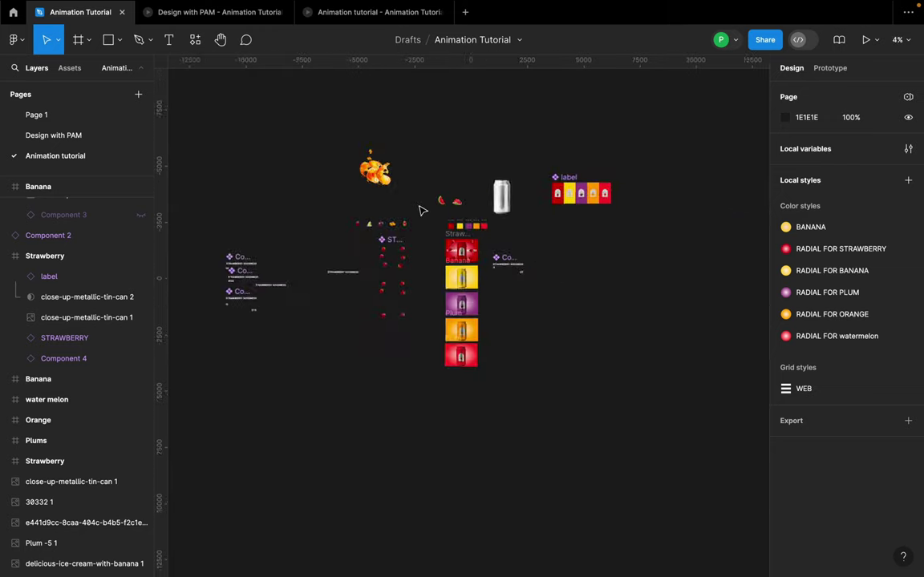
scroll(423, 210, up, 2)
drag(268, 227, 586, 354)
scroll(545, 377, up, 5)
scroll(53, 241, up, 1)
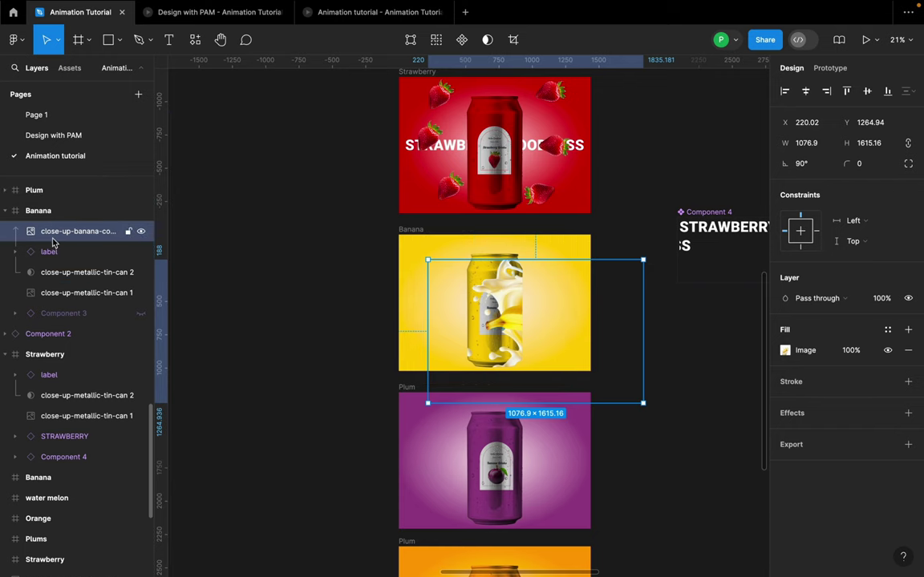
- Layer the banana collage image behind the can and reposition it to about X -88, Y 1438
drag(67, 305, 68, 302)
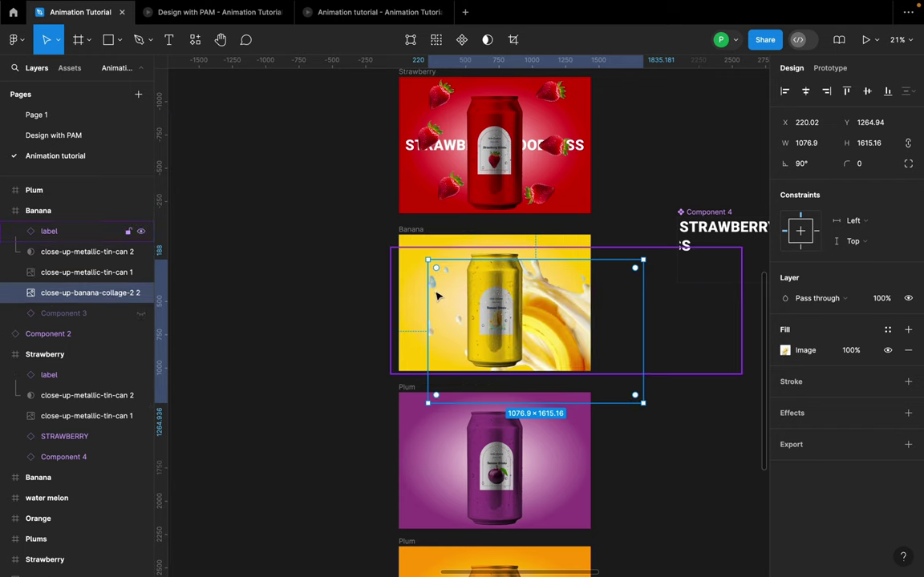
drag(537, 319, 502, 341)
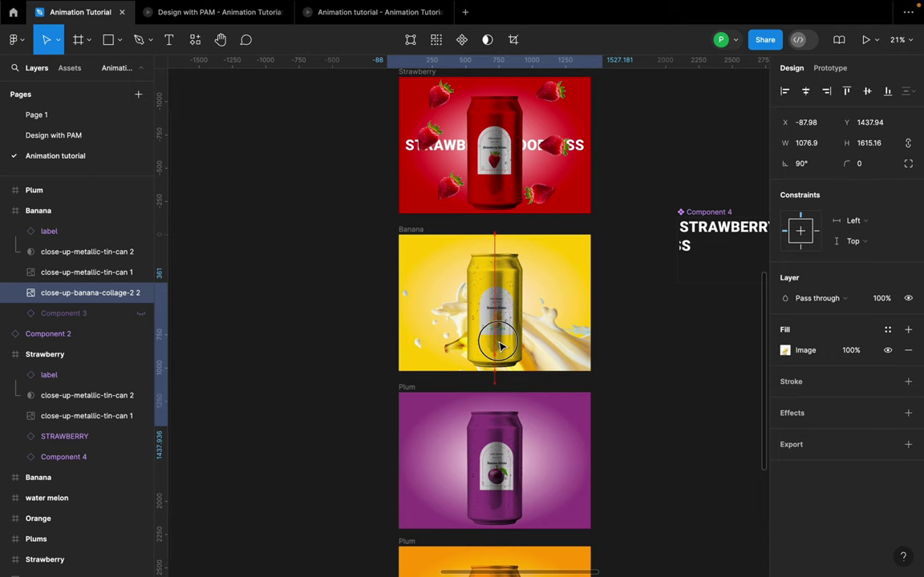
click(663, 349)
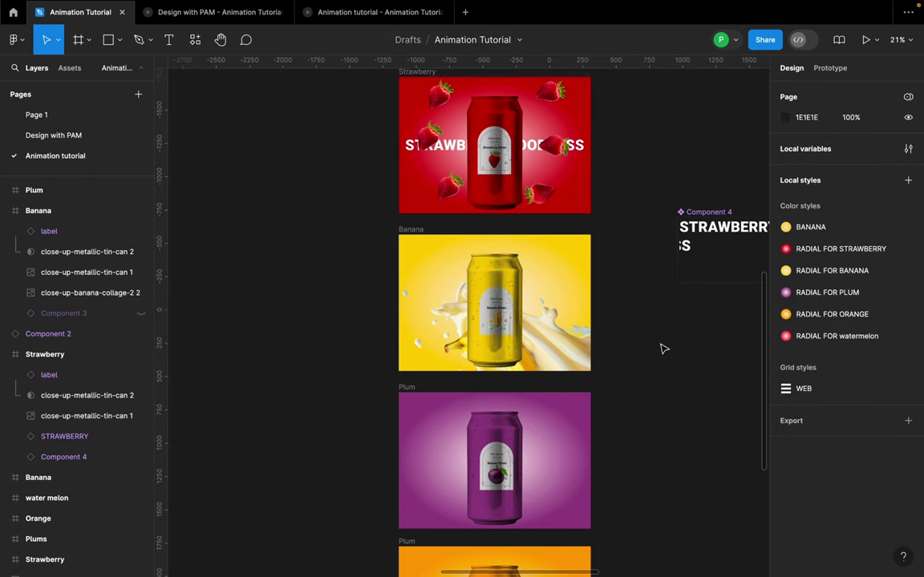
- Shift the STRAWBERRY instance slightly lower in the Strawberry frame
click(411, 230)
scroll(513, 188, down, 5)
scroll(515, 185, up, 4)
scroll(515, 185, up, 3)
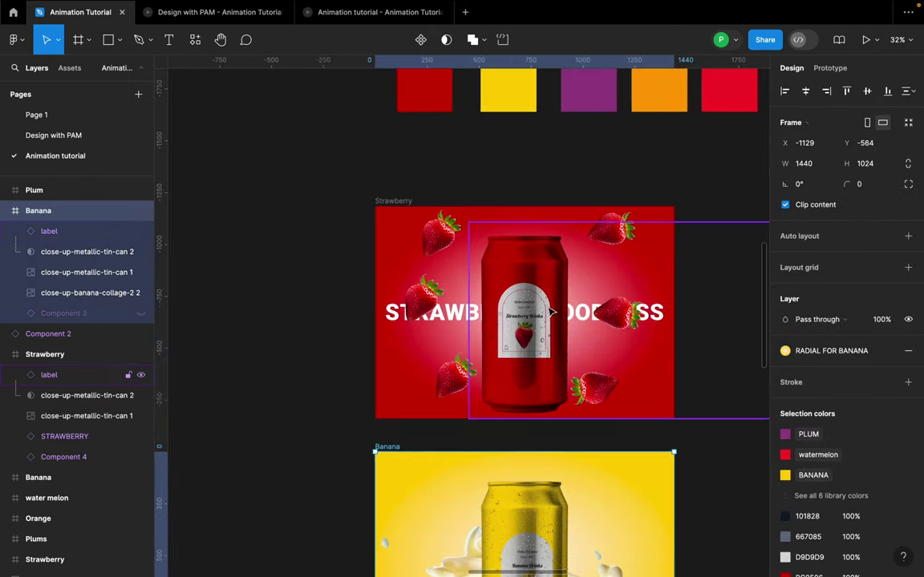
click(411, 225)
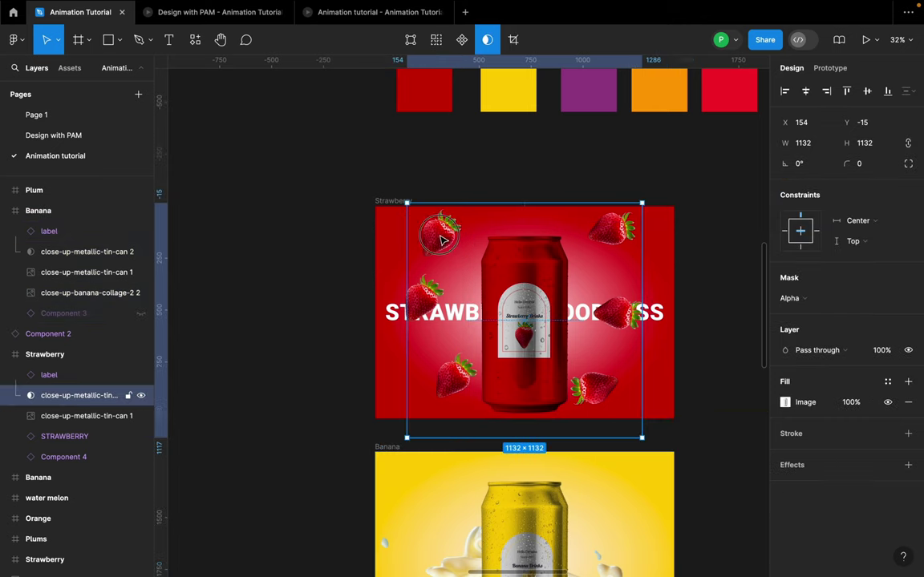
scroll(439, 257, down, 3)
- Examine how the splash image sits behind the can in the Banana frame and compare it with the neighbouring flavour frames
click(371, 185)
scroll(308, 231, up, 3)
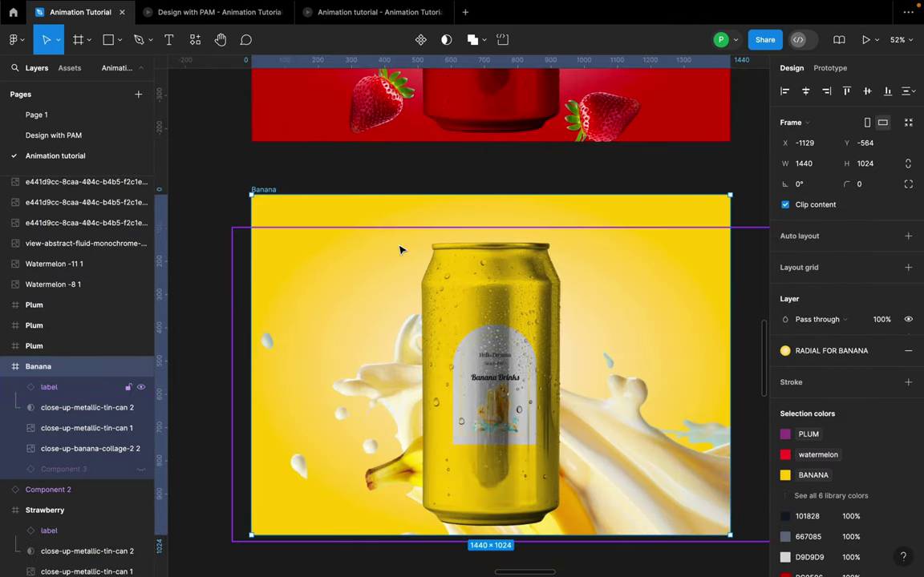
scroll(365, 241, down, 2)
scroll(506, 251, down, 3)
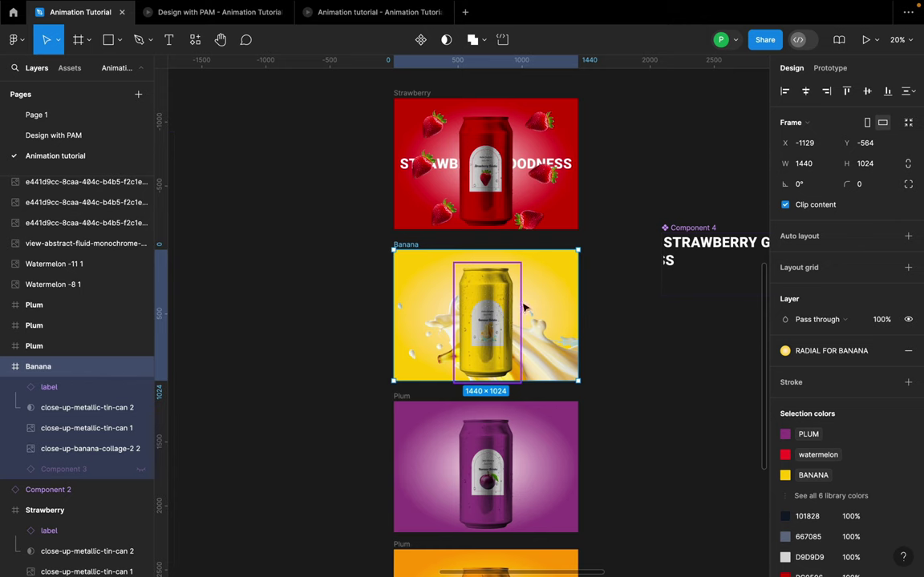
click(560, 368)
click(602, 247)
scroll(577, 334, up, 3)
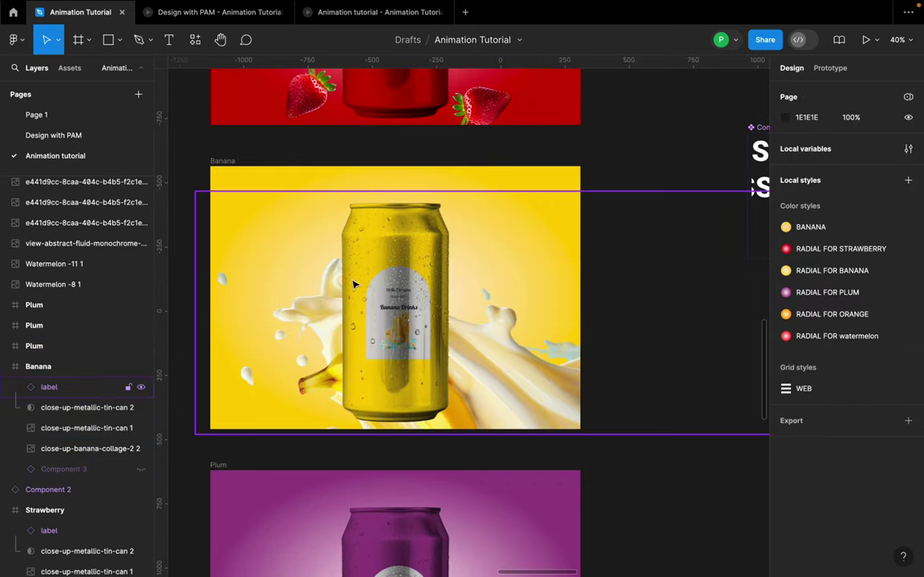
scroll(595, 240, down, 2)
scroll(609, 367, down, 2)
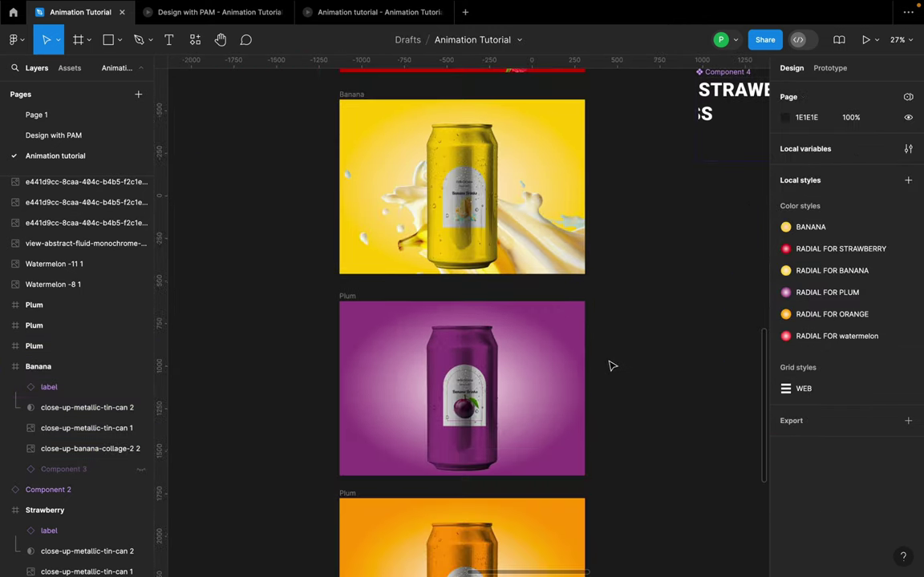
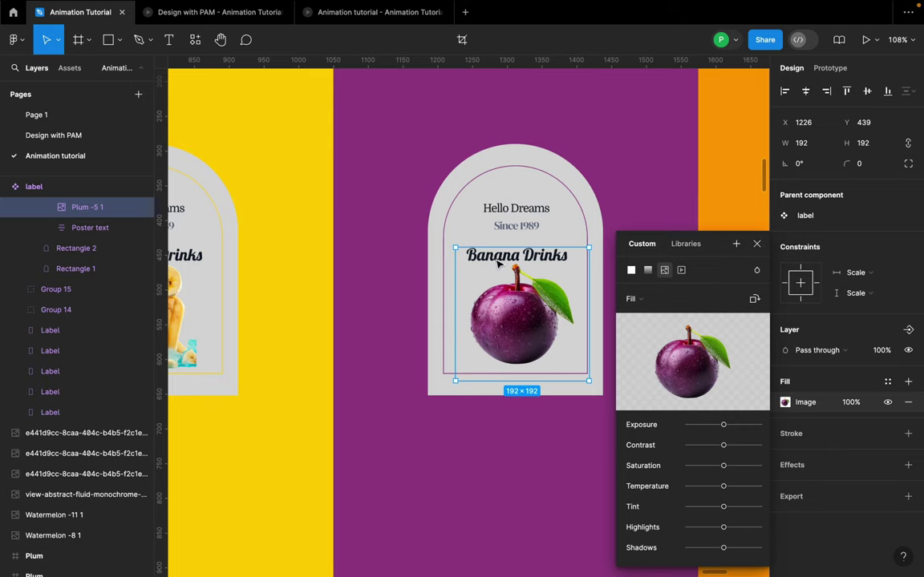
- Lock the Plum -5 1 image that overlaps the Banana Drinks text in the purple section of the label component
click(84, 230)
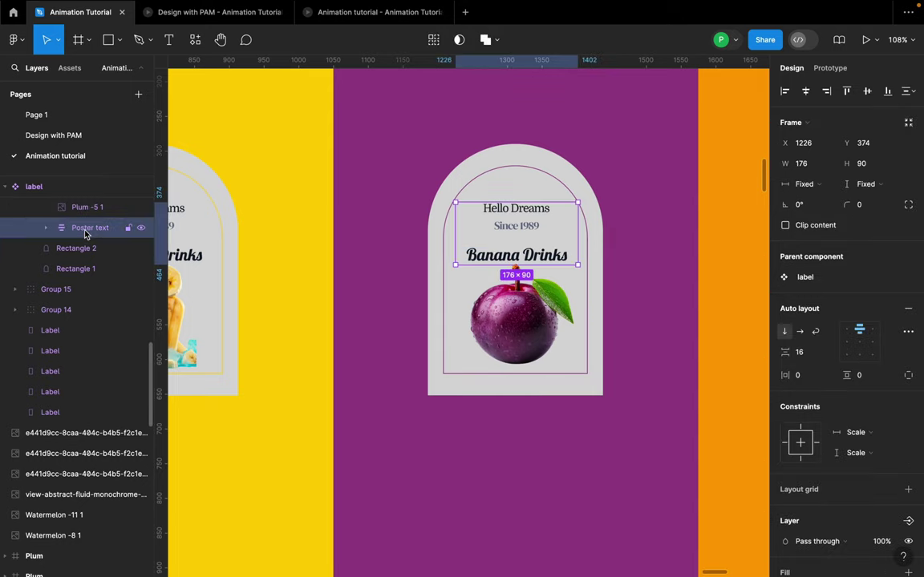
click(46, 228)
click(92, 269)
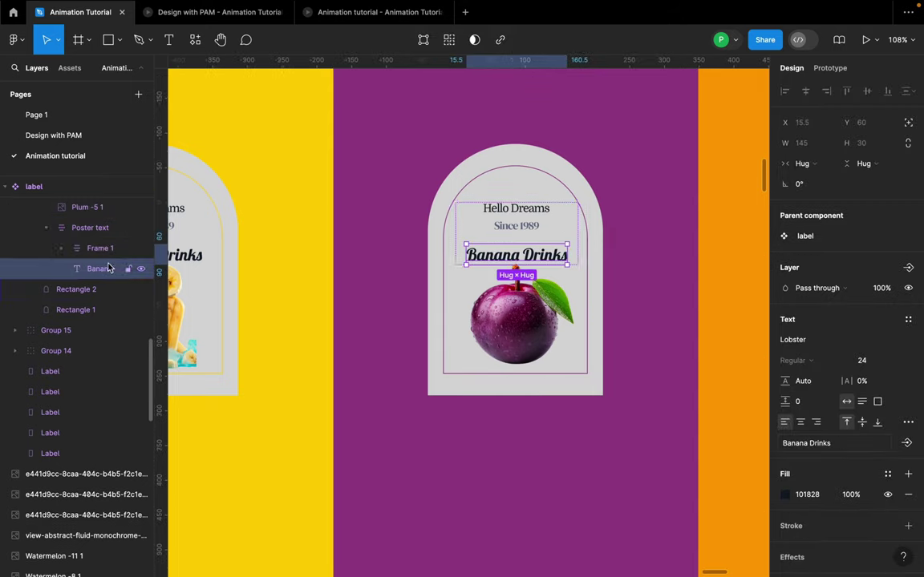
scroll(516, 266, up, 5)
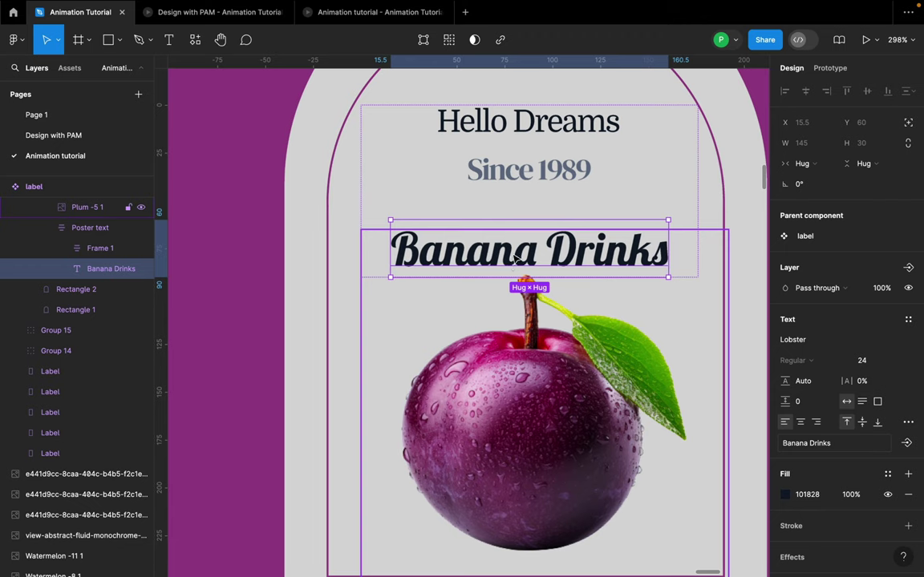
click(515, 259)
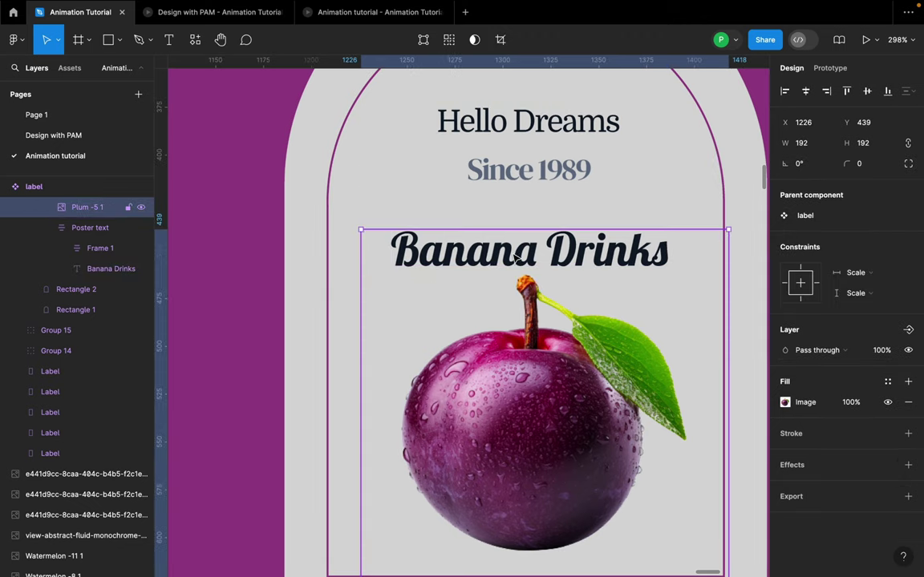
click(141, 207)
click(141, 207)
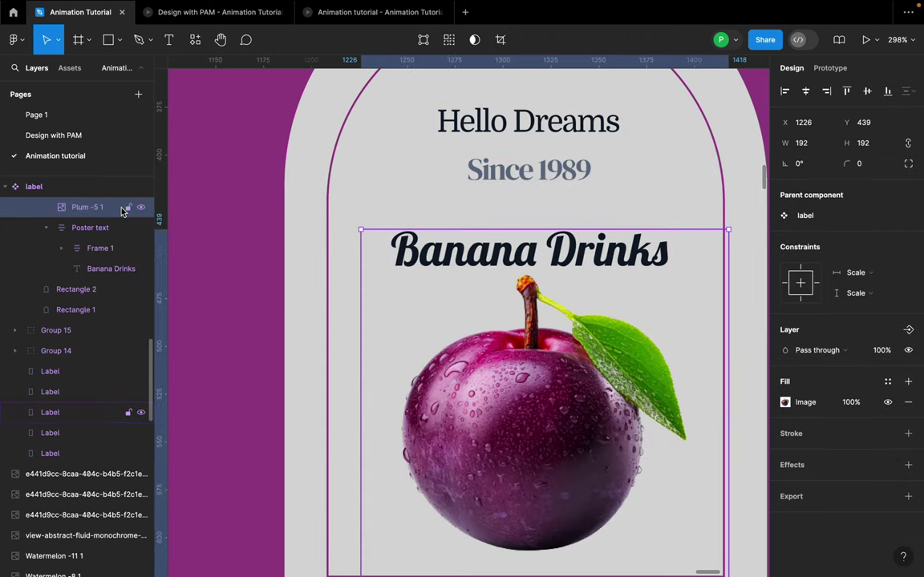
- Change the drink name on the purple label from Banana to Plum so it reads "Plum Drinks"
click(466, 247)
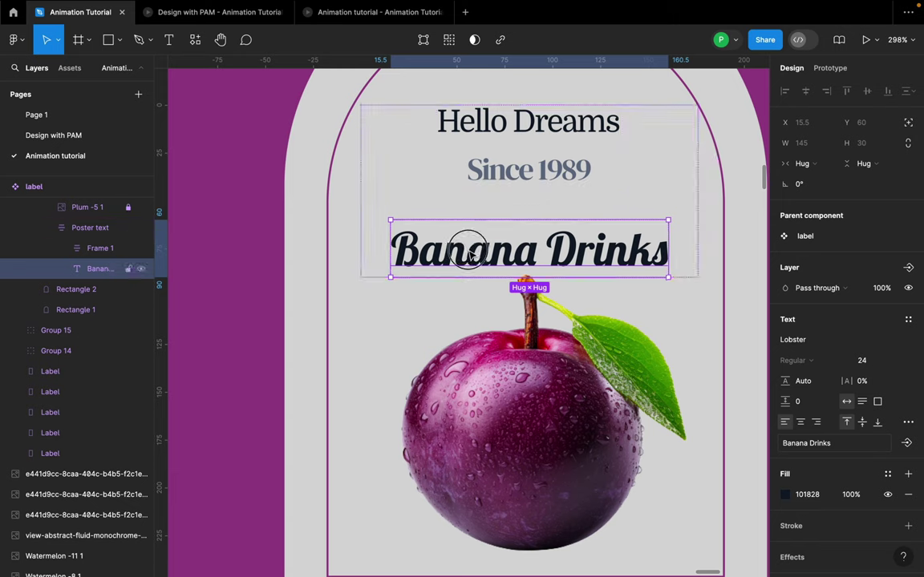
double_click(537, 257)
drag(538, 257, 390, 243)
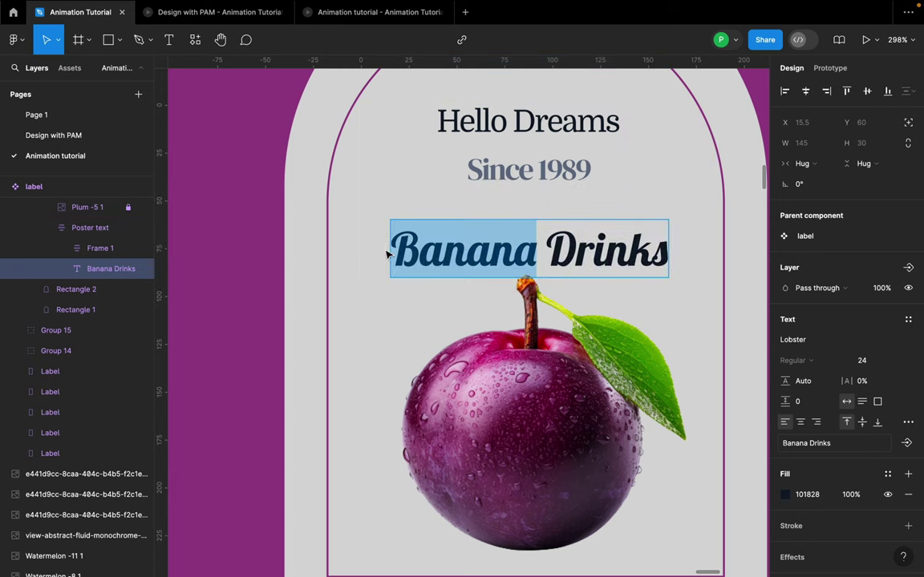
text(PLUM)
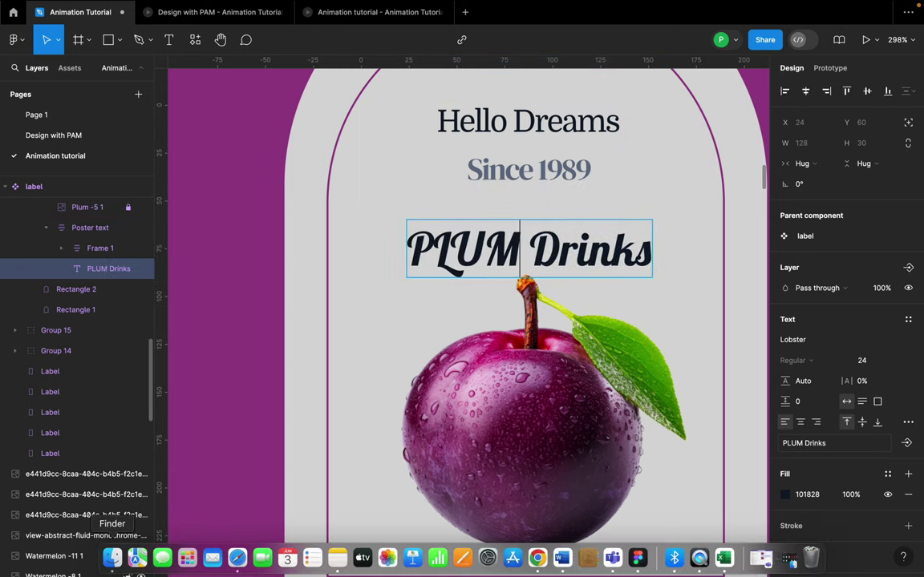
key(BackSpace)
key(BackSpace)
key(BackSpace)
key(Caps_Lock)
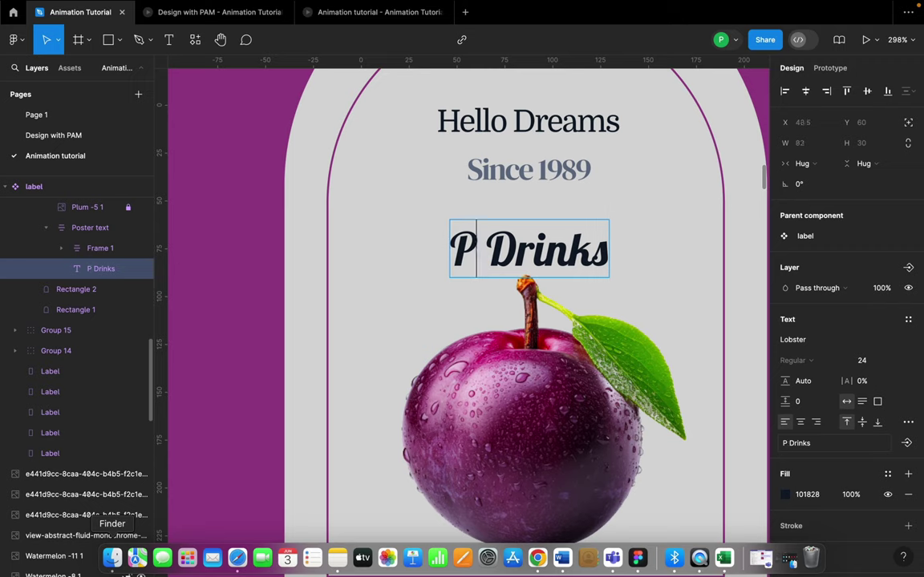
text(lum)
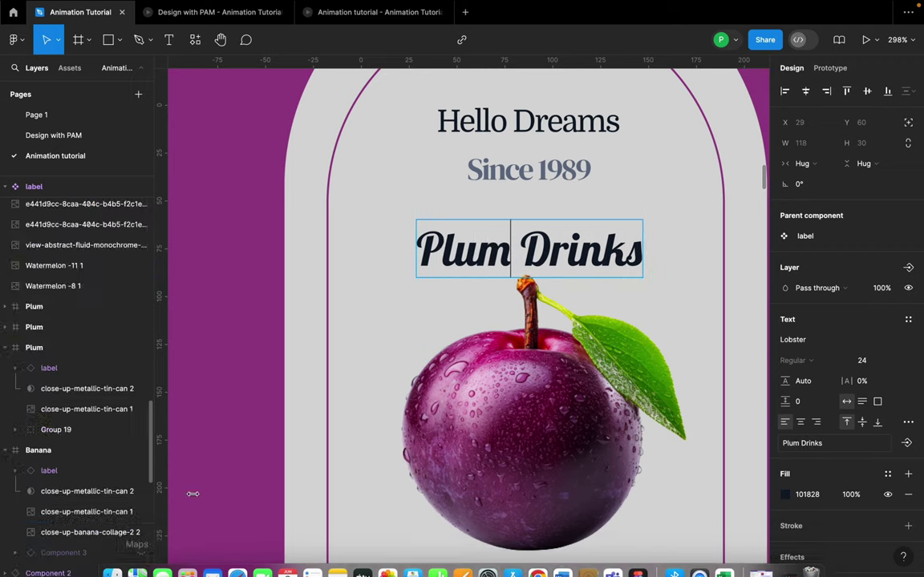
- Check the edited label on the purple can and review it alongside the other flavour frames
scroll(526, 470, down, 15)
scroll(525, 469, up, 12)
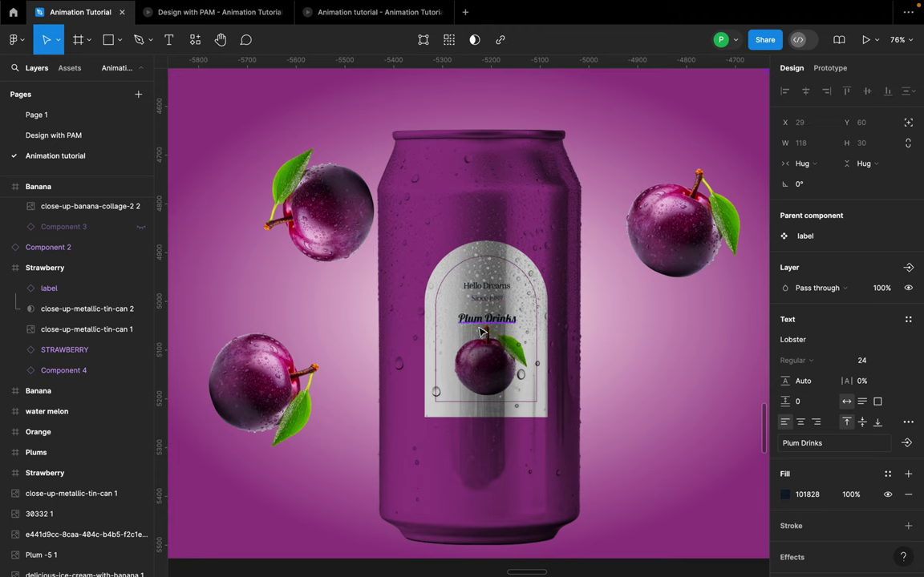
scroll(479, 331, down, 5)
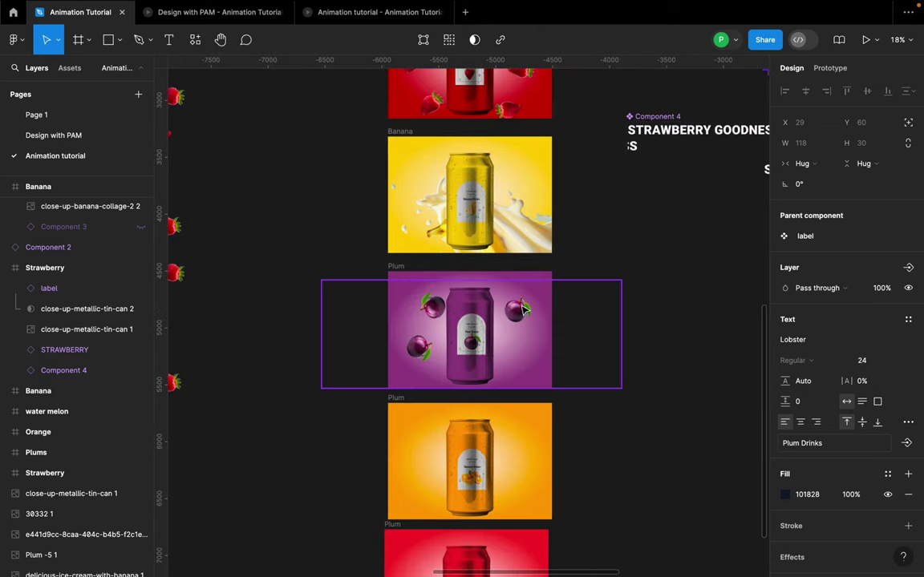
click(397, 265)
scroll(593, 309, down, 2)
click(601, 331)
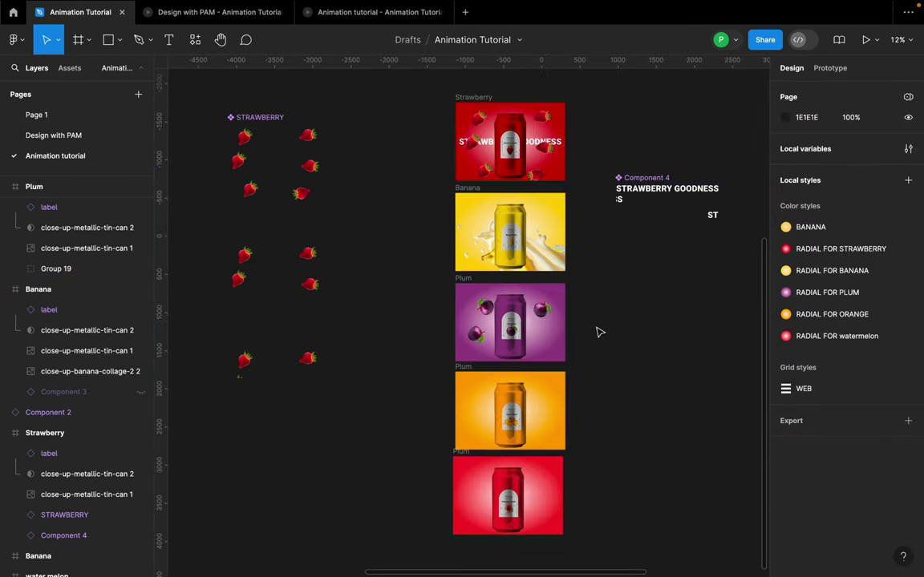
click(544, 256)
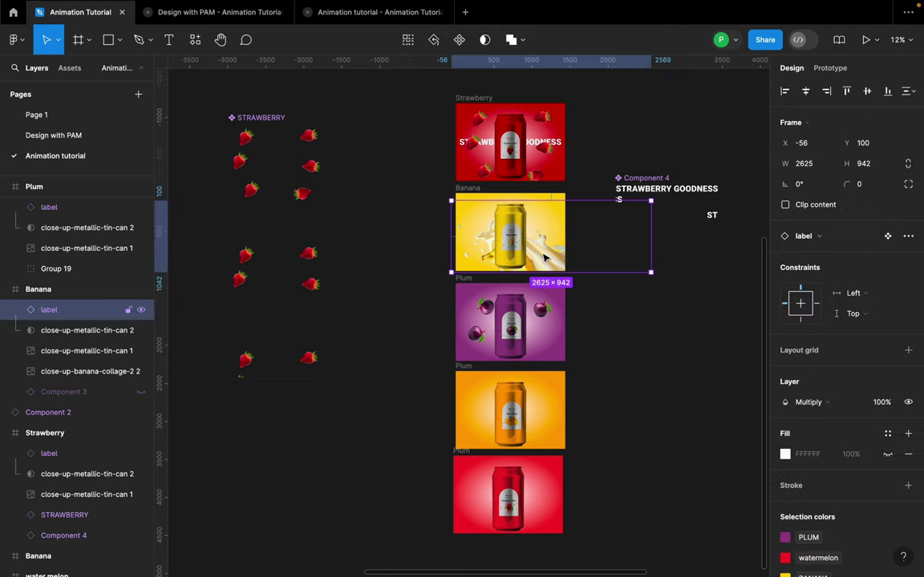
click(78, 392)
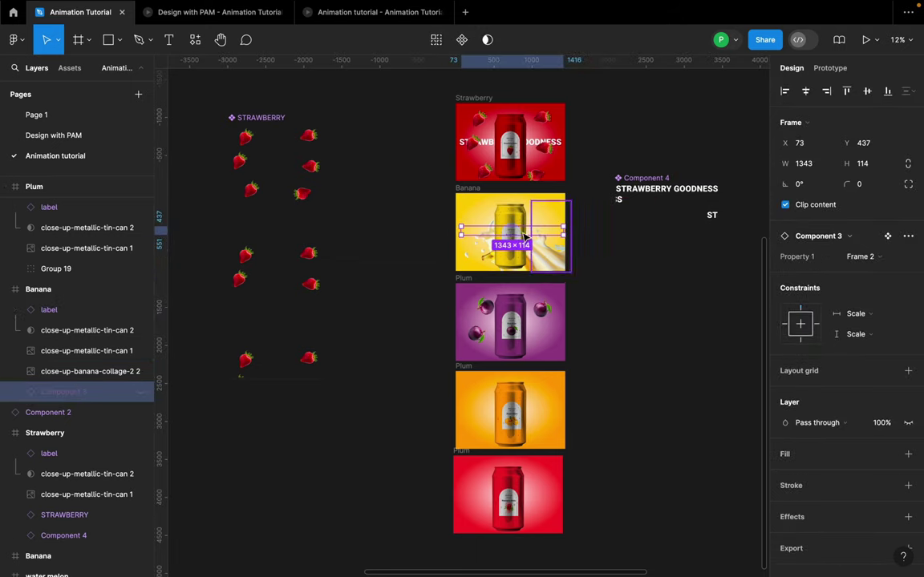
scroll(467, 230, up, 3)
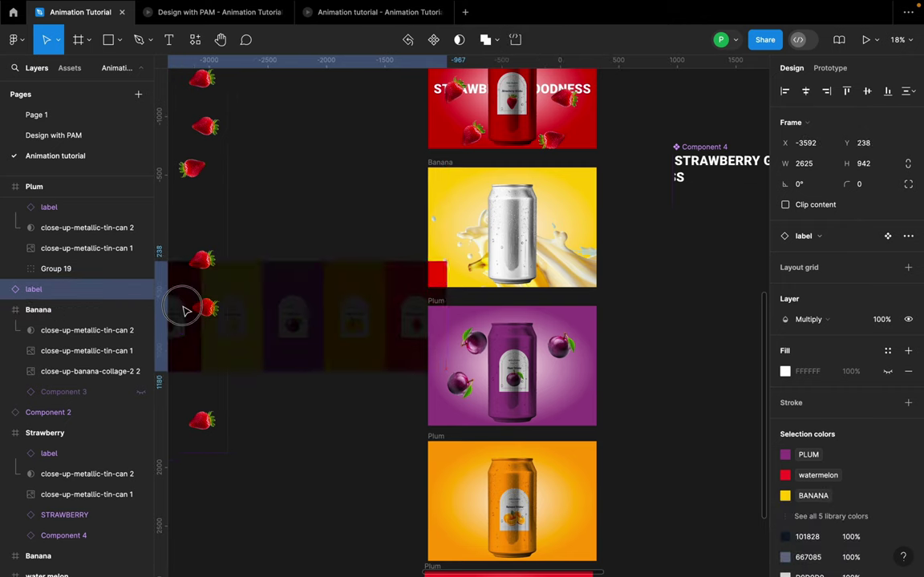
click(359, 231)
- Move the STRAWBERRY GOODNESS text instance up in the Strawberry frame to about X 51, Y 356
scroll(490, 189, up, 3)
scroll(453, 203, up, 3)
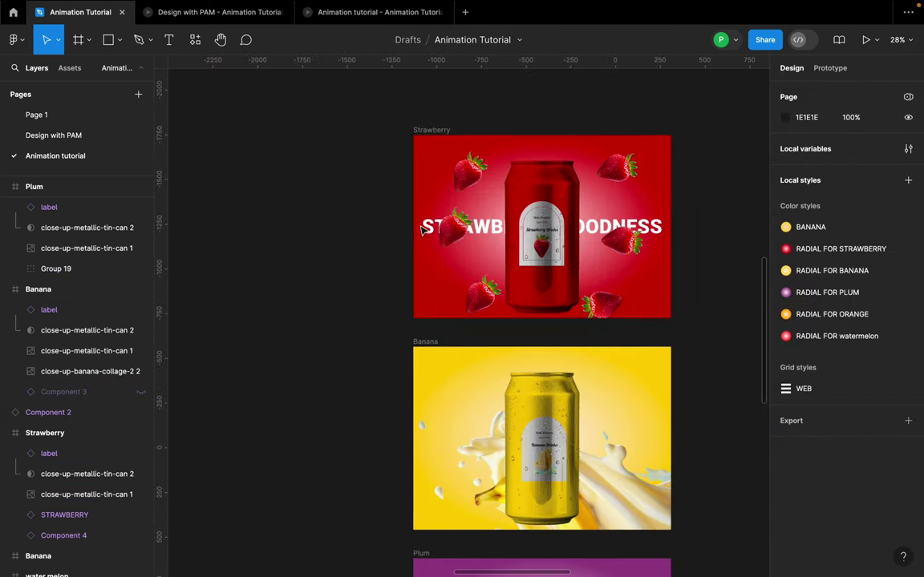
click(428, 229)
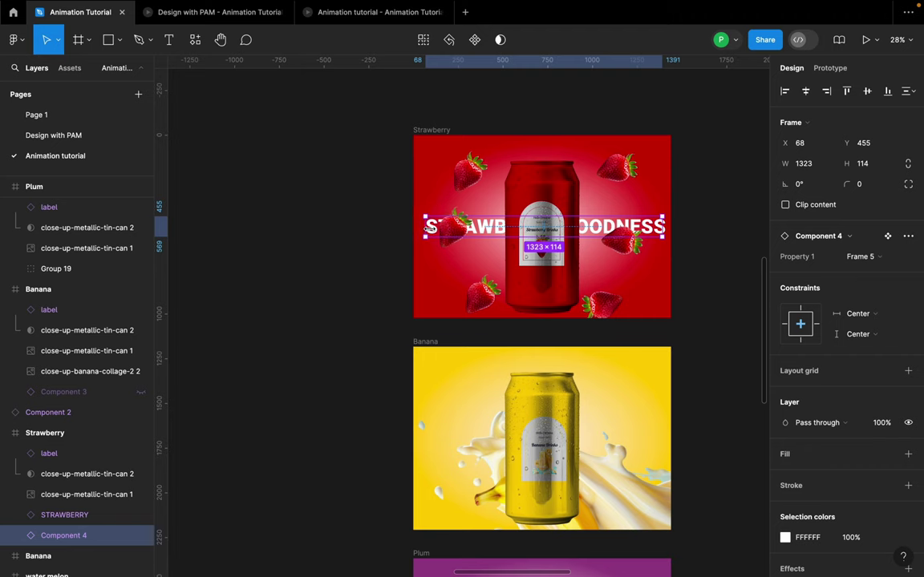
scroll(428, 228, up, 5)
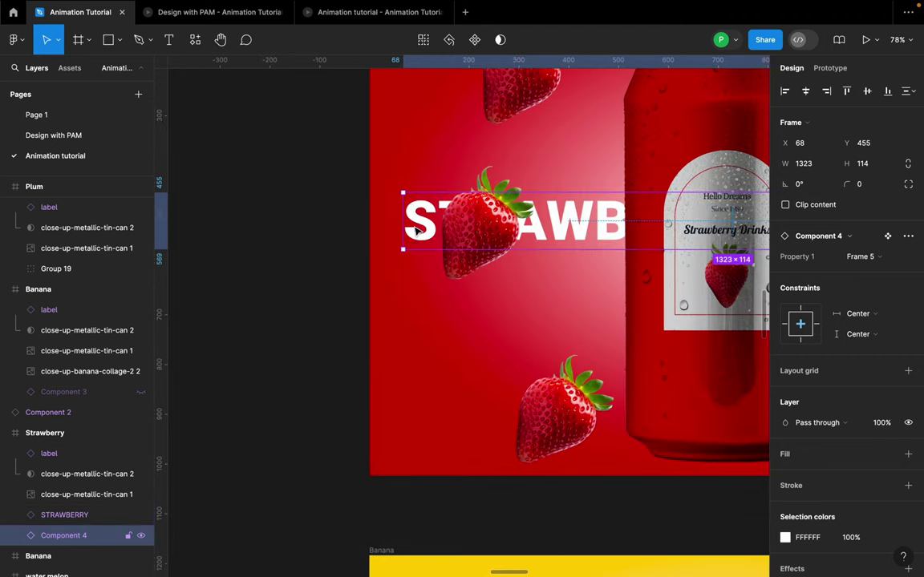
drag(417, 234, 408, 183)
- Place a copy of the scrolling text in the Banana frame, behind the banana collage image, at about X 59, Y 398
scroll(392, 235, down, 5)
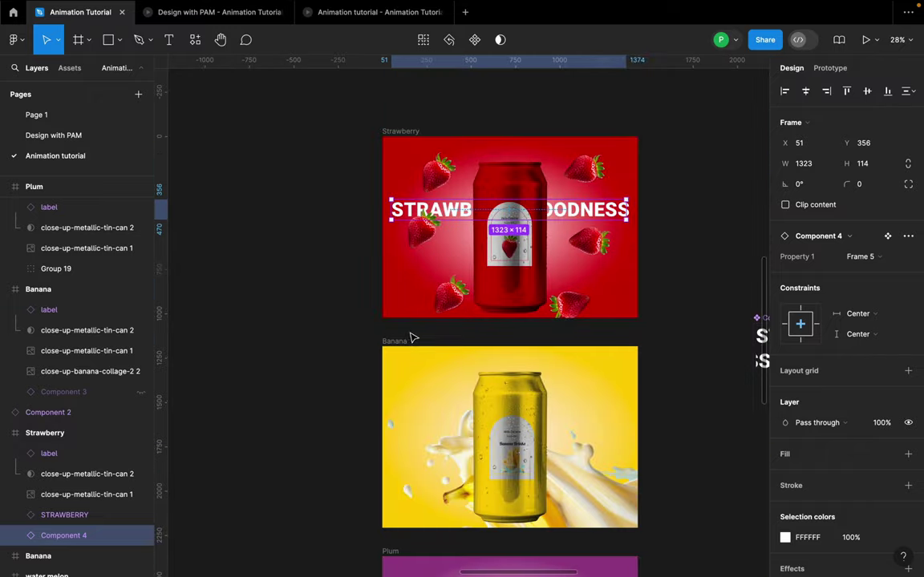
click(404, 340)
key(ctrl+v)
scroll(445, 379, down, 3)
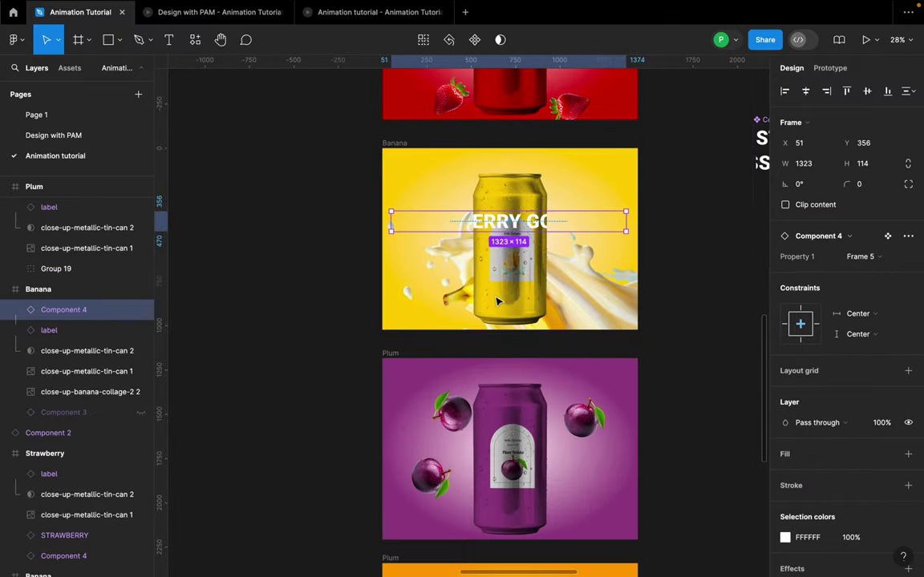
drag(75, 345, 77, 401)
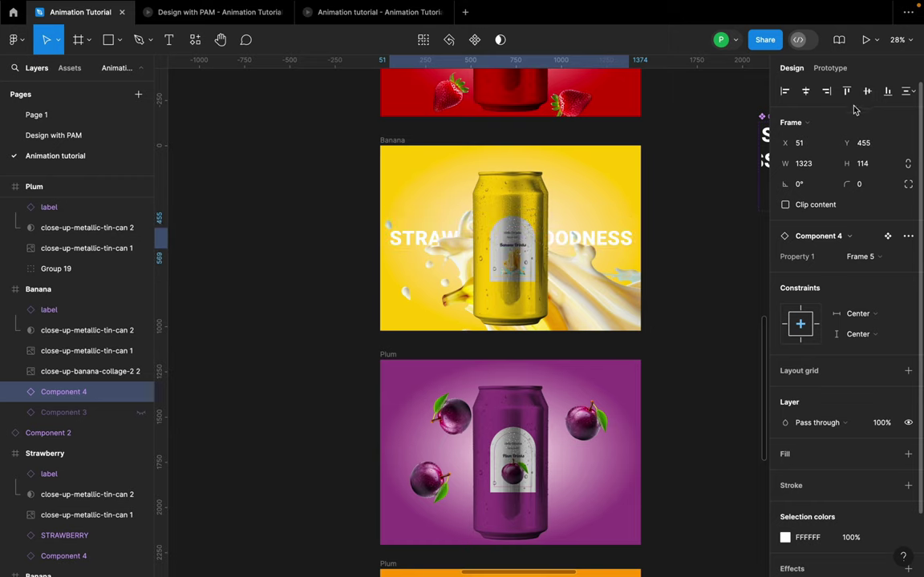
drag(618, 220, 619, 230)
- Add a copy of the scrolling text to the purple Plum frame, layered between the can and the plums, at about X 59, Y 398
scroll(619, 230, down, 3)
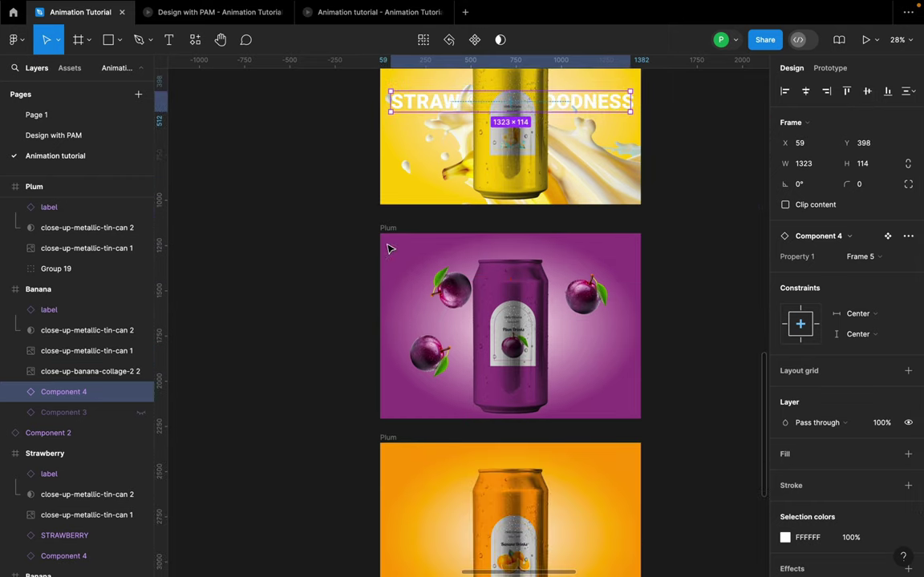
click(393, 233)
key(ctrl+v)
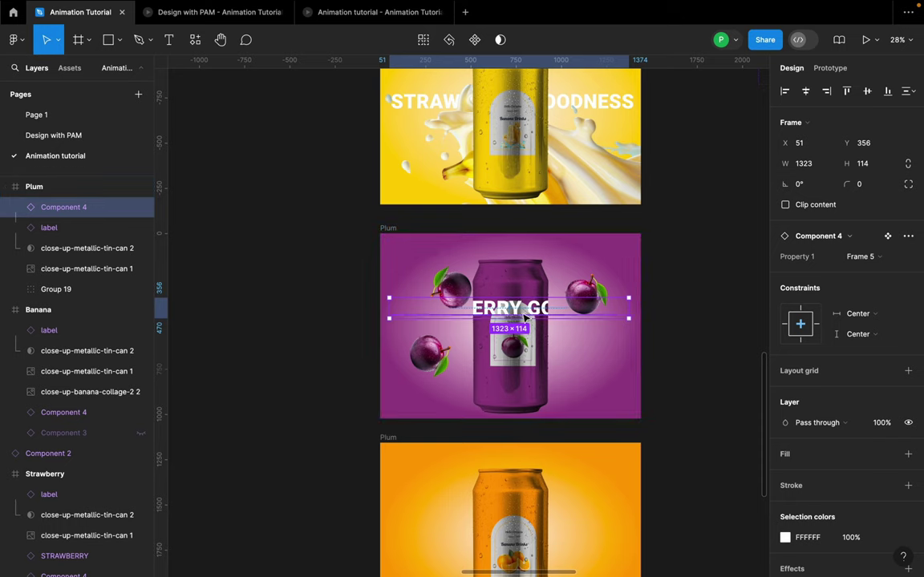
drag(46, 229, 56, 278)
scroll(557, 324, up, 2)
drag(557, 323, 597, 317)
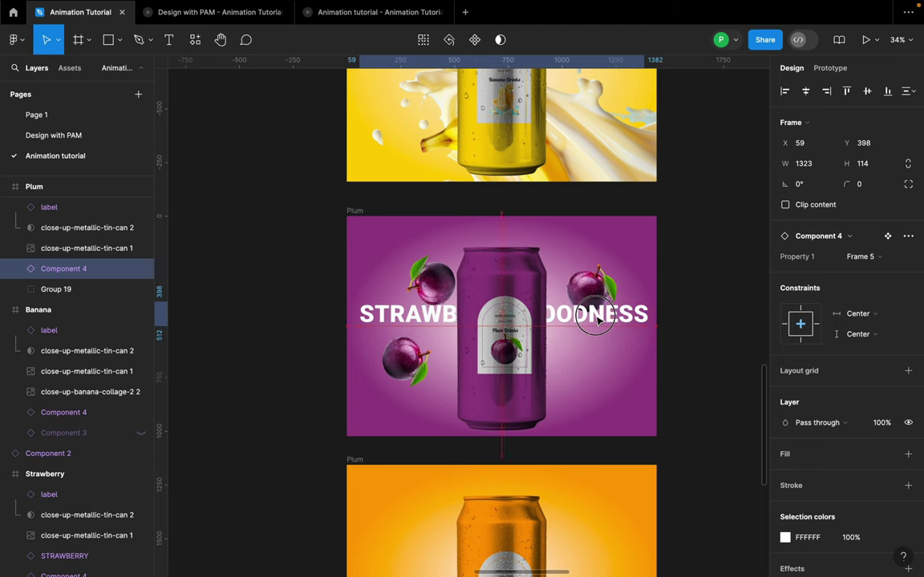
- Paste the scrolling text into the orange frame at X 51, Y 356 and layer it behind the can
scroll(393, 324, right, 1)
scroll(461, 350, up, 3)
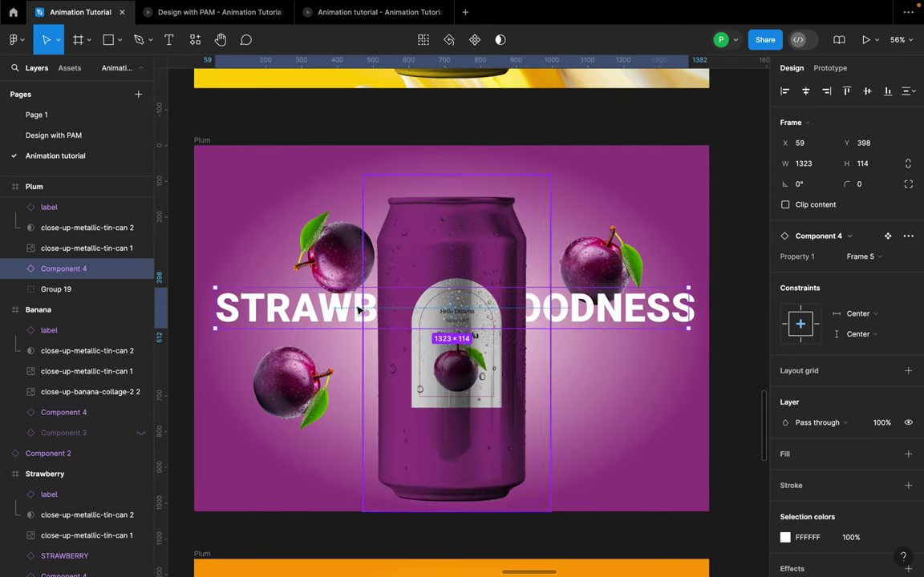
scroll(461, 350, up, 4)
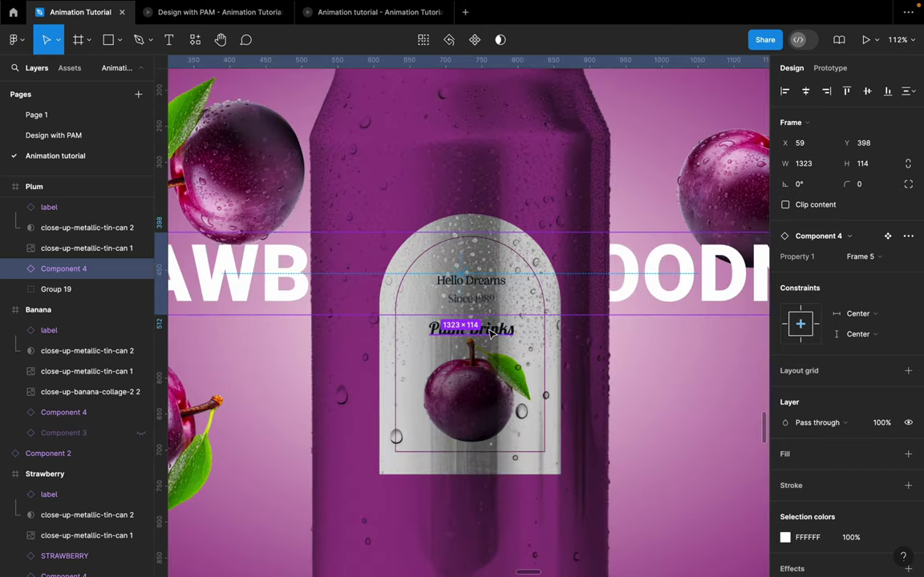
scroll(519, 341, down, 4)
scroll(519, 341, down, 5)
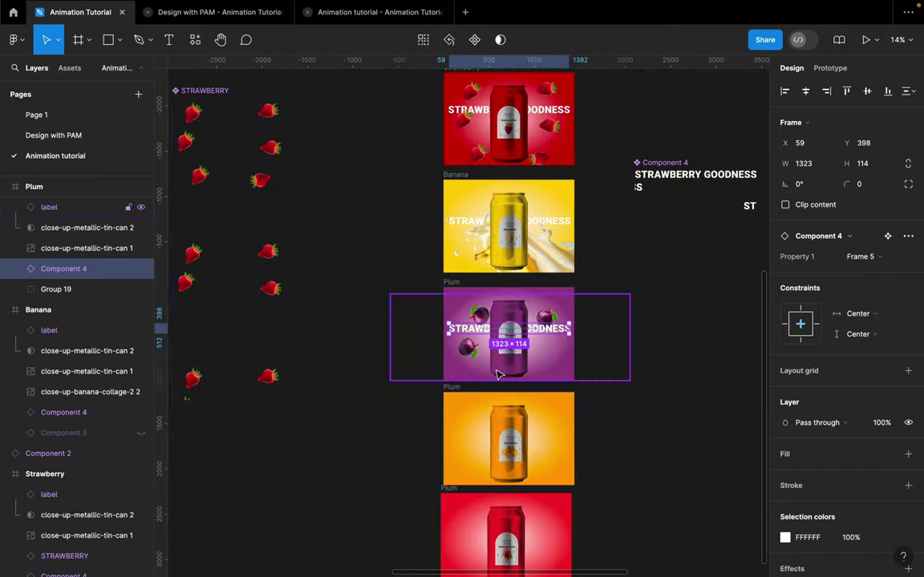
click(462, 392)
scroll(518, 405, down, 3)
click(509, 298)
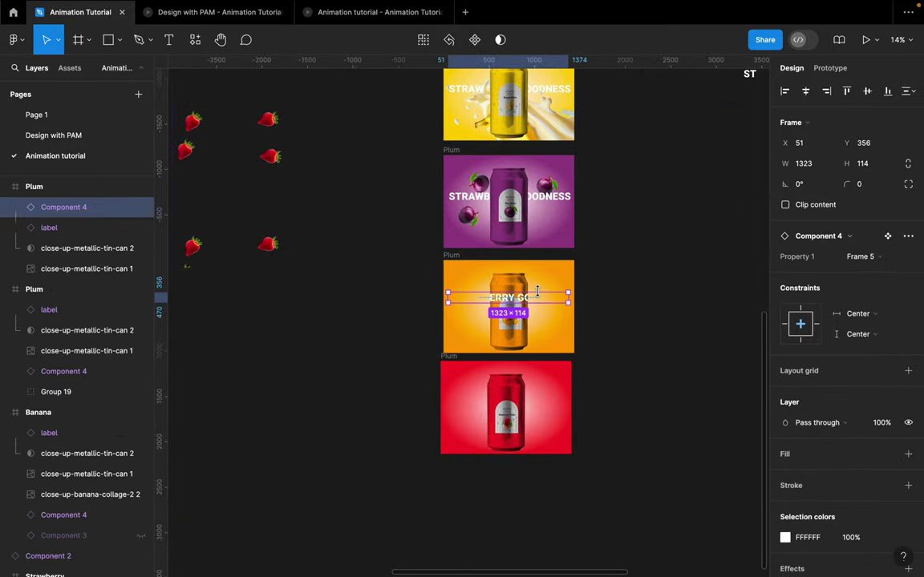
scroll(537, 297, up, 2)
drag(53, 211, 67, 279)
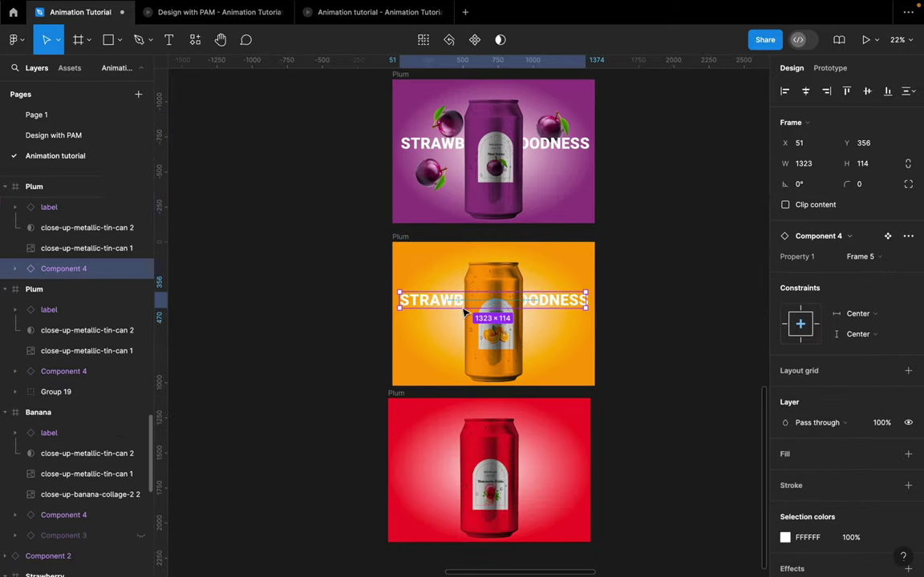
- Copy the scrolling text from the orange frame into the red watermelon frame, behind the can, at about X 59, Y 398
key(ctrl+c)
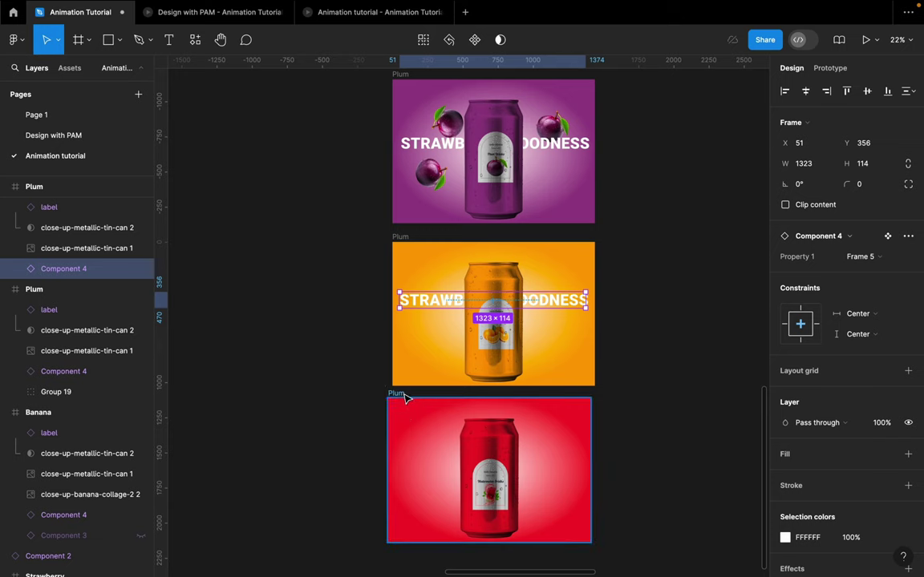
click(401, 394)
key(ctrl+v)
scroll(542, 439, down, 3)
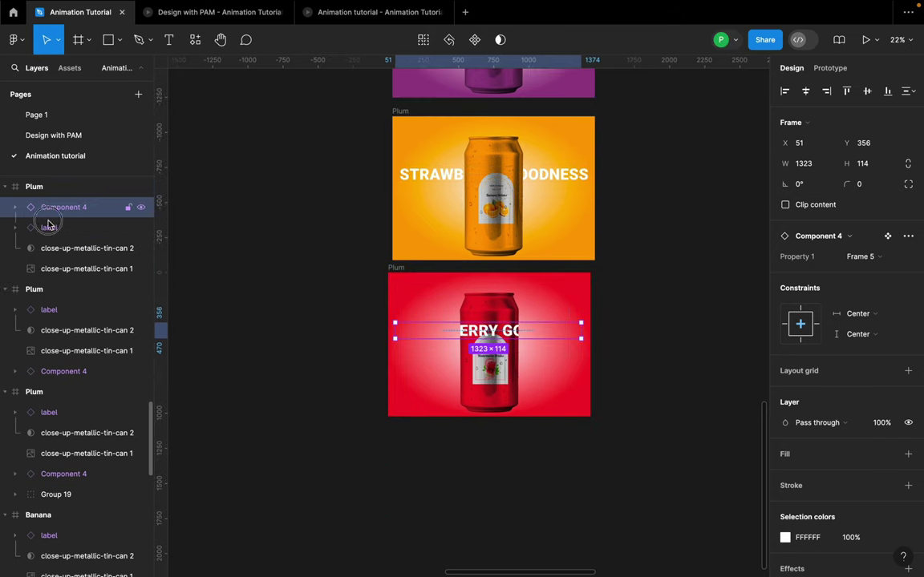
drag(21, 213, 39, 279)
click(646, 293)
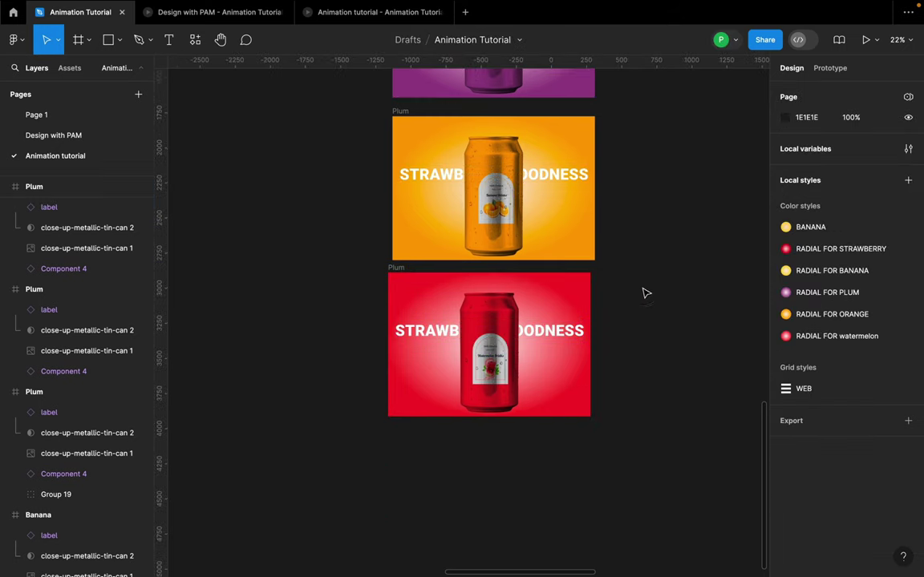
click(572, 334)
drag(572, 334, 576, 338)
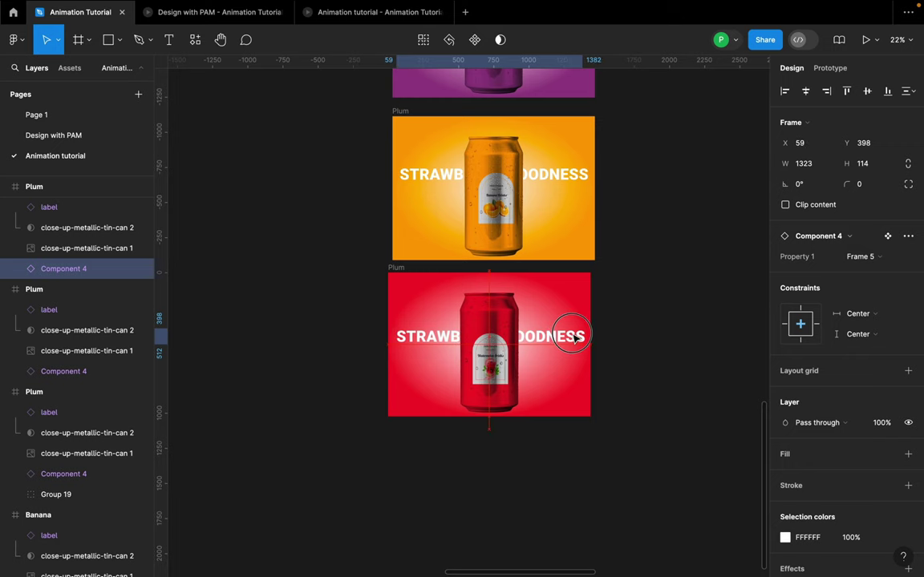
click(640, 324)
scroll(526, 353, up, 5)
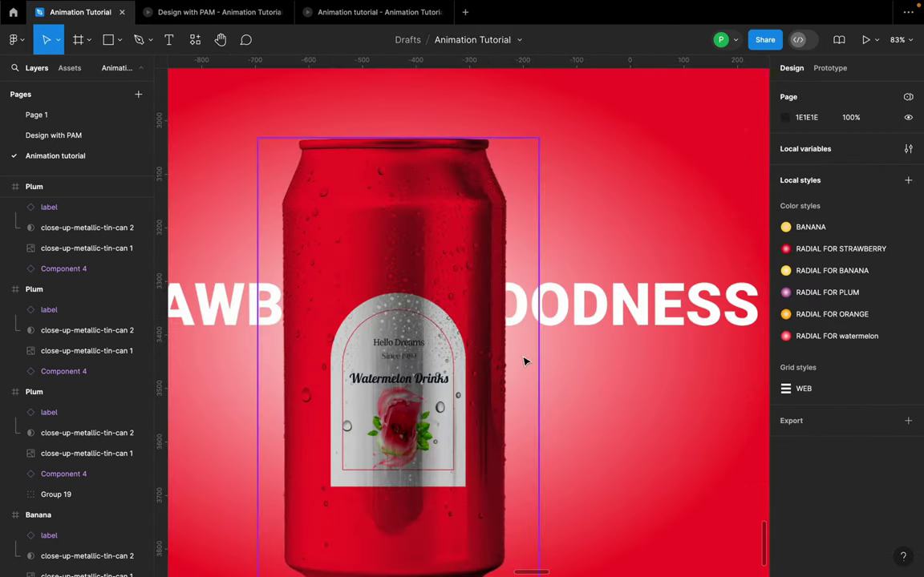
- Move the watermelon wedges image onto the red frame, to the lower right of the can, and rename that frame Water melon
scroll(525, 362, down, 8)
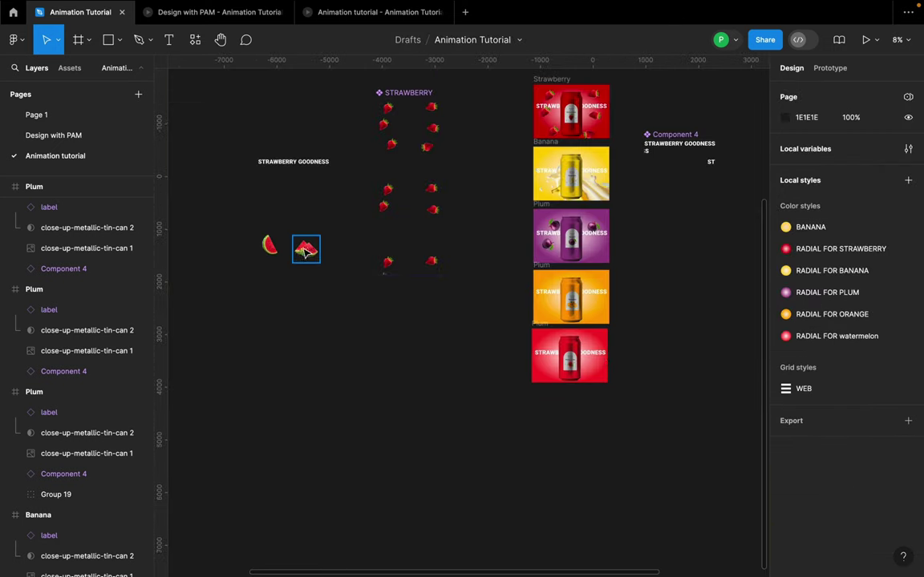
drag(305, 251, 590, 370)
drag(84, 390, 55, 317)
drag(55, 323, 55, 319)
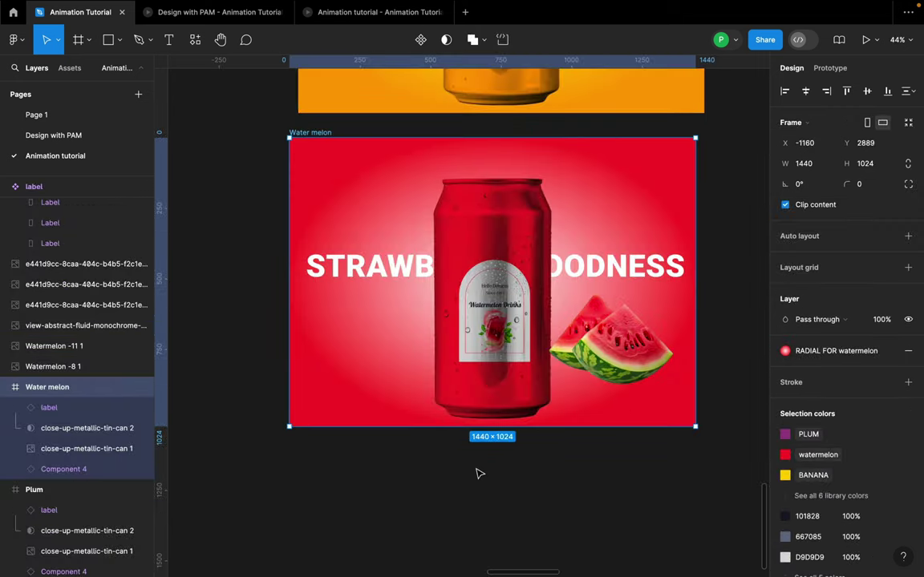
click(651, 370)
drag(652, 369, 659, 385)
scroll(64, 292, up, 3)
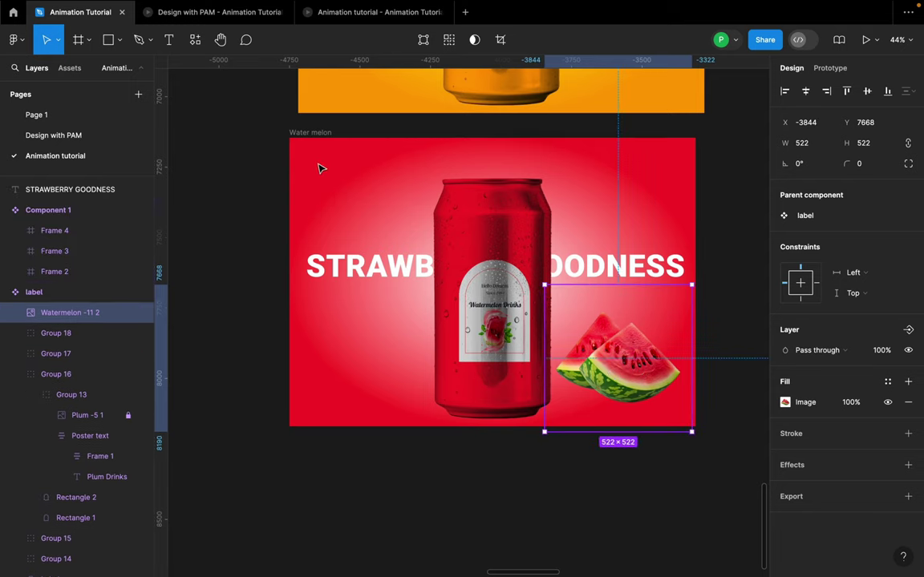
- Hide and show the Water melon frame to check whether the watermelon wedges belong to it
click(309, 132)
click(141, 388)
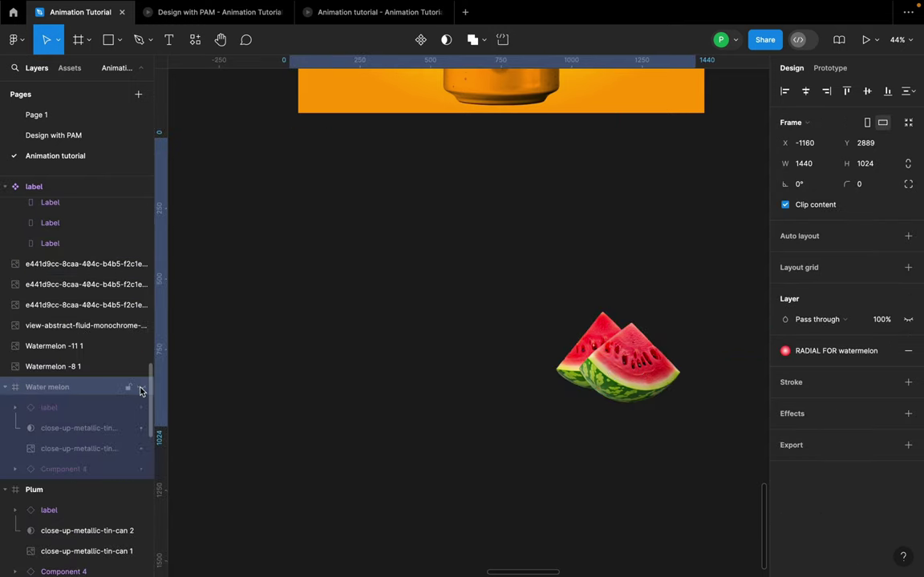
click(141, 388)
click(414, 368)
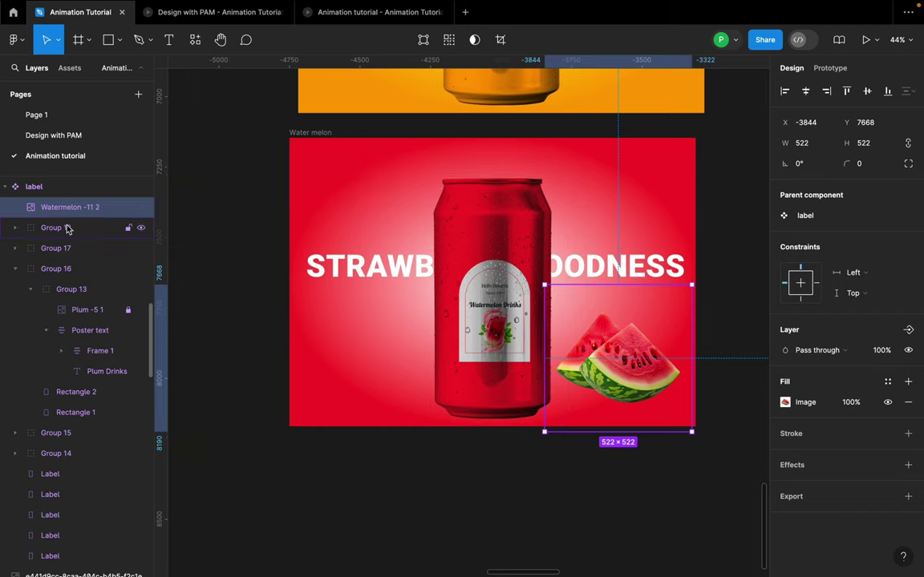
- Nest the Watermelon -11 2 image in the Water melon frame between the can and the scrolling text, at X 946, Y 494
drag(612, 387, 655, 418)
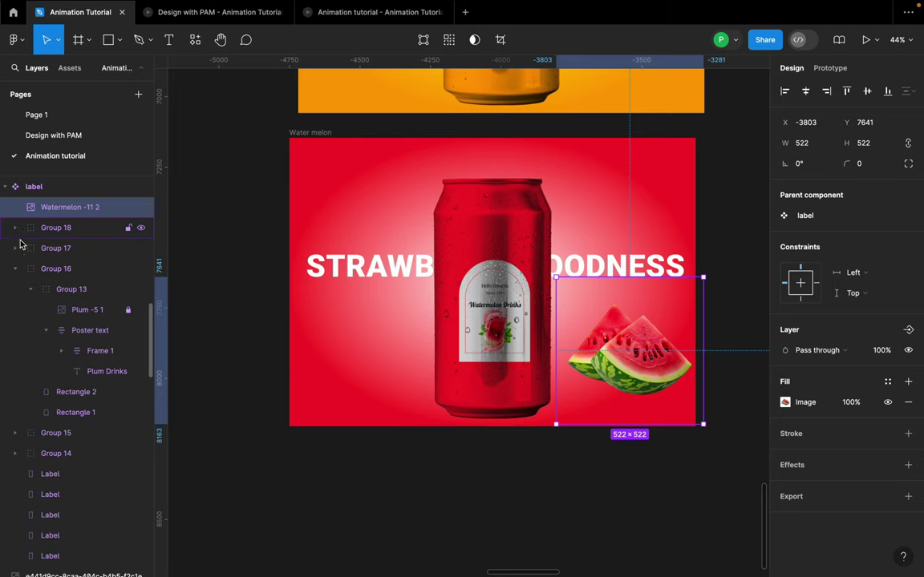
click(14, 269)
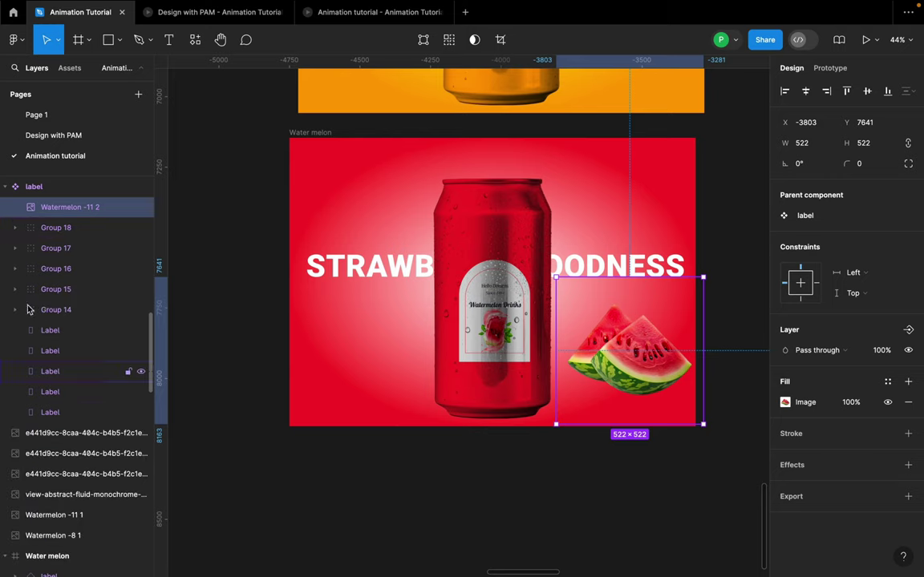
click(16, 310)
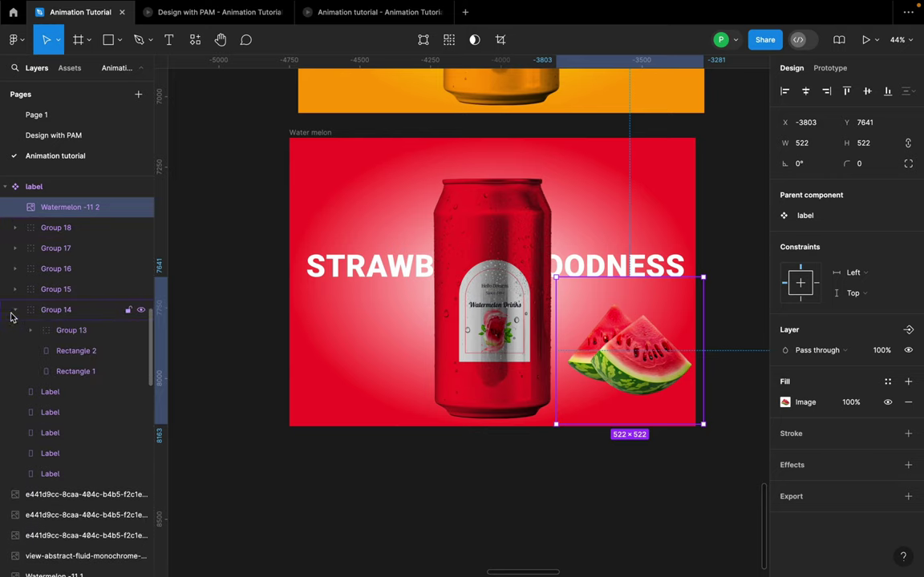
click(13, 310)
scroll(48, 361, down, 5)
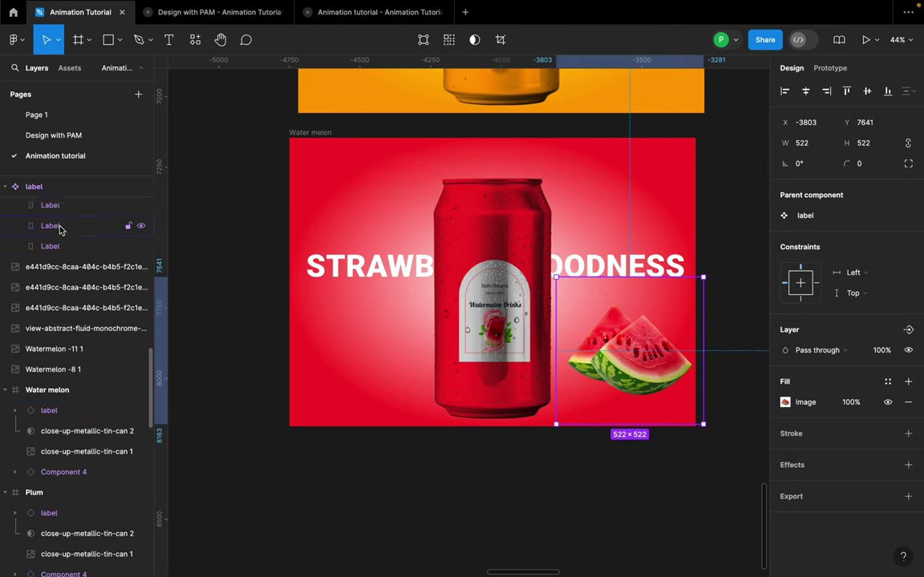
scroll(64, 232, up, 3)
drag(60, 311, 68, 440)
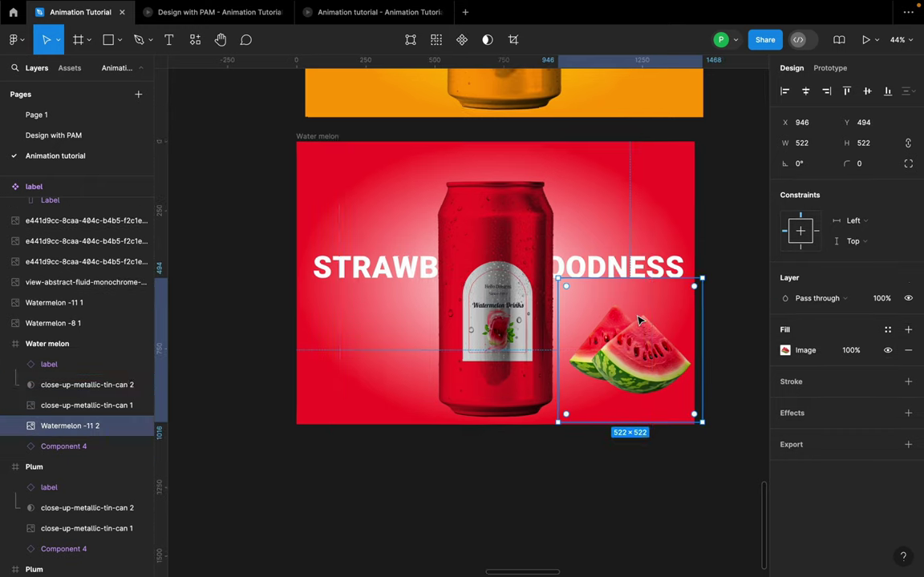
- Move the single watermelon slice into the Water melon frame, lower left of the can, layered between the other watermelon and the scrolling text
scroll(636, 312, down, 5)
click(208, 163)
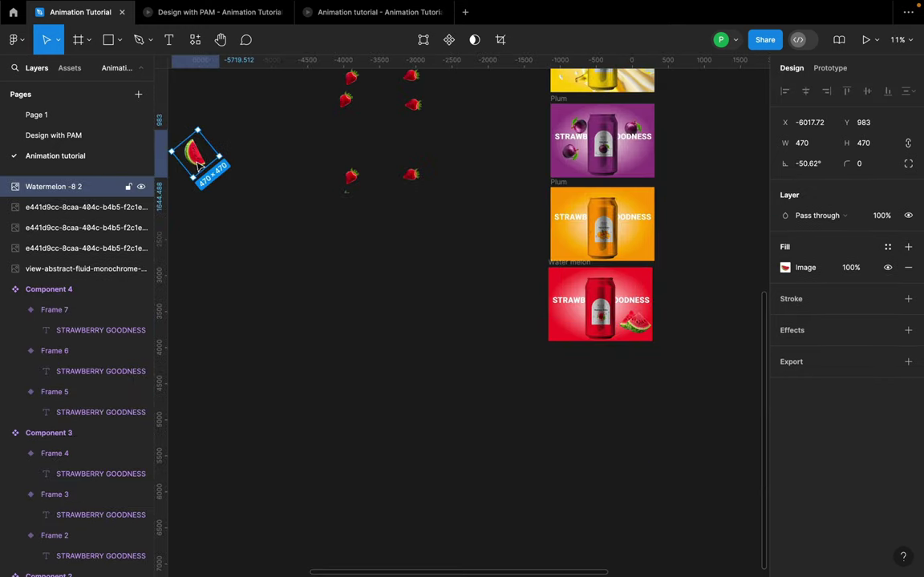
drag(208, 164, 586, 339)
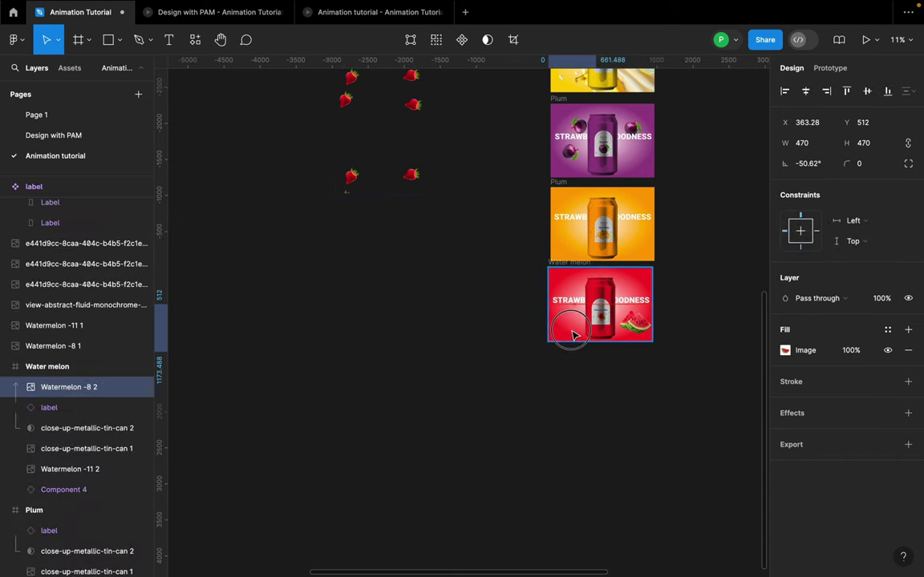
scroll(70, 401, up, 1)
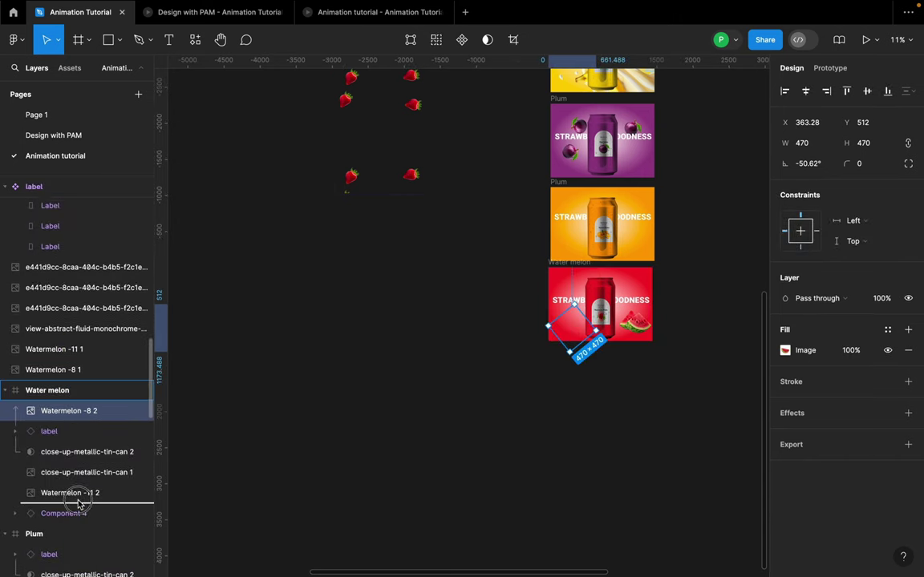
drag(78, 504, 78, 504)
scroll(568, 368, up, 3)
drag(507, 377, 501, 366)
scroll(584, 291, down, 3)
click(583, 291)
scroll(513, 272, down, 2)
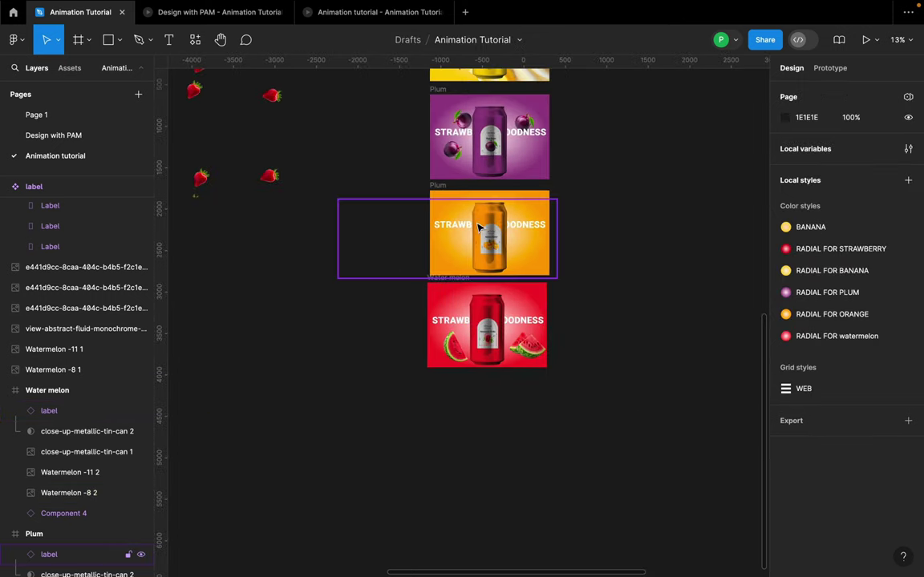
- Examine the label wording on the orange can and the orange splash artwork above the frames
scroll(479, 228, up, 10)
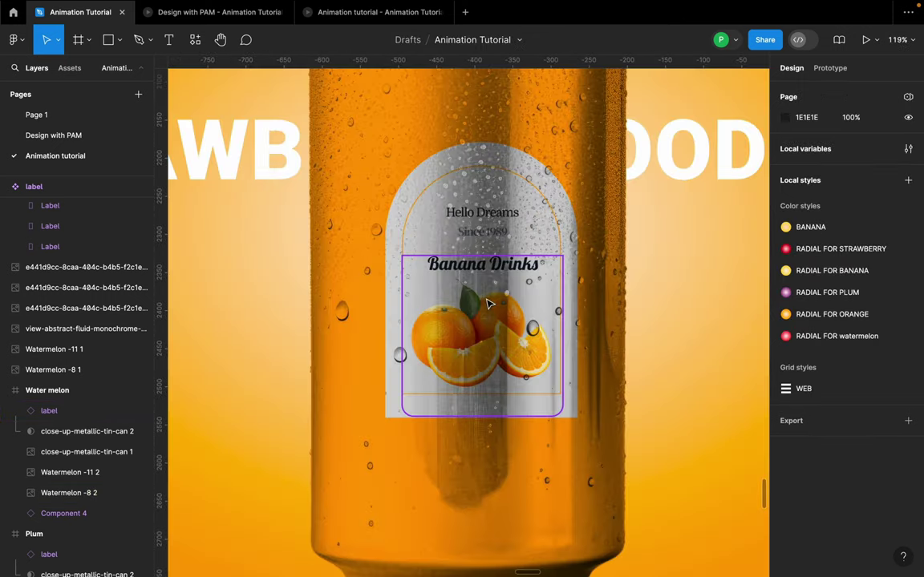
scroll(488, 303, down, 15)
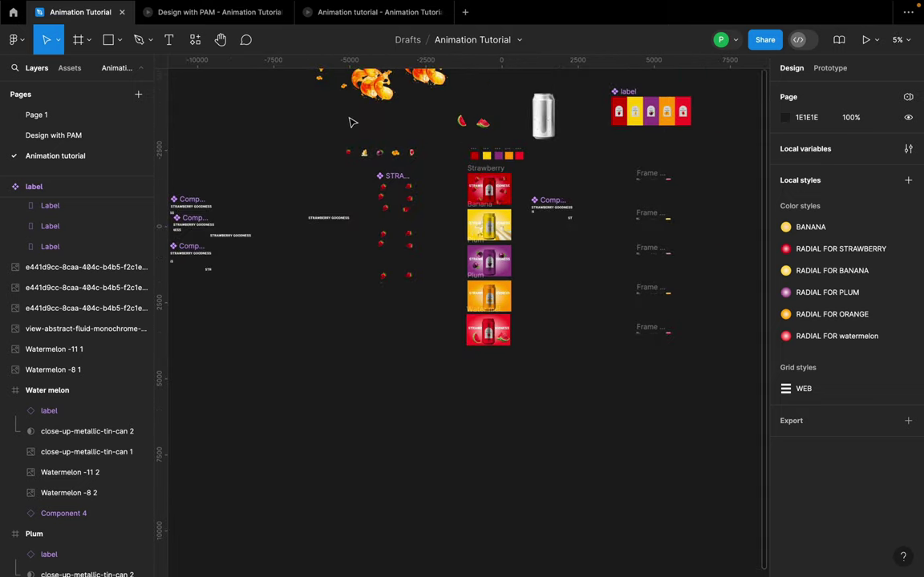
scroll(385, 155, down, 1)
click(382, 95)
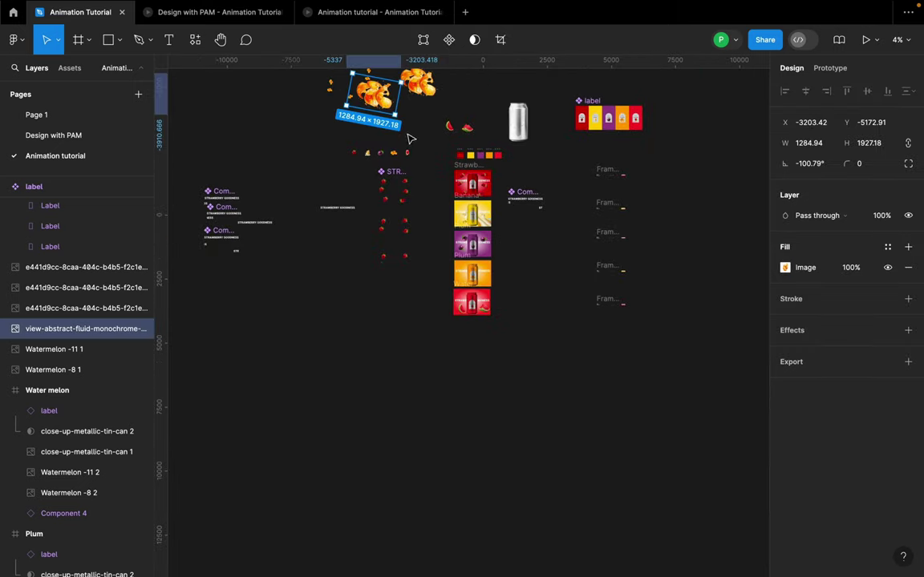
scroll(478, 254, up, 12)
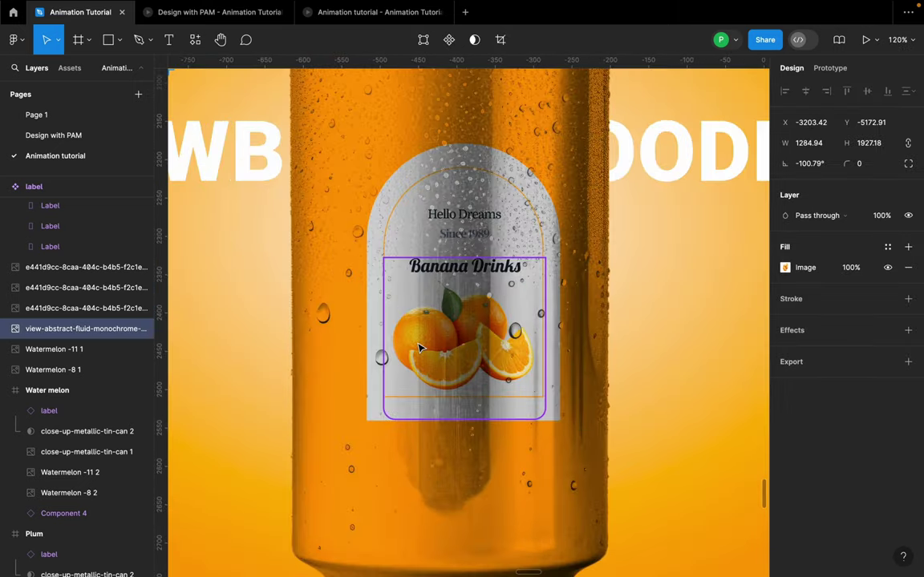
scroll(420, 346, down, 12)
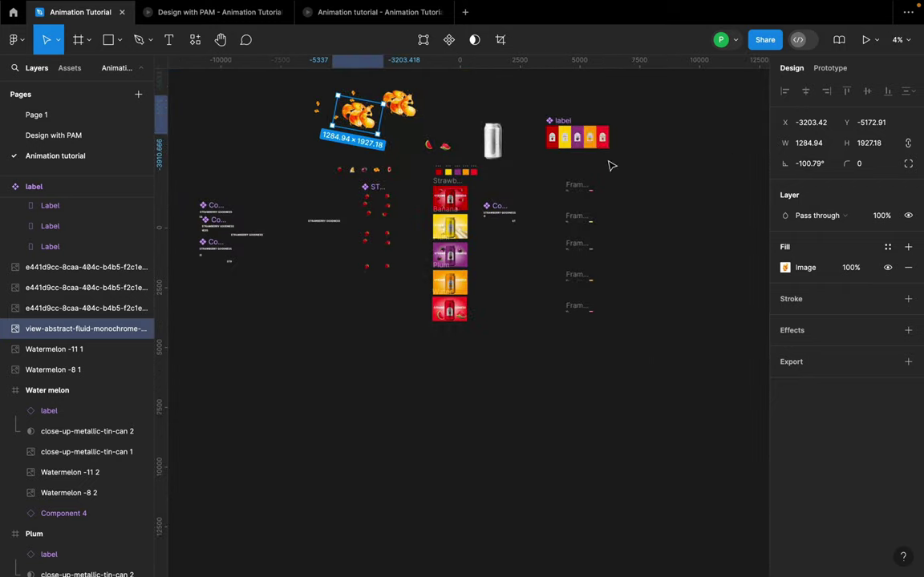
- Lock the oranges image in the orange variant of the label component so the text above it can be selected
scroll(588, 121, up, 3)
scroll(588, 121, up, 8)
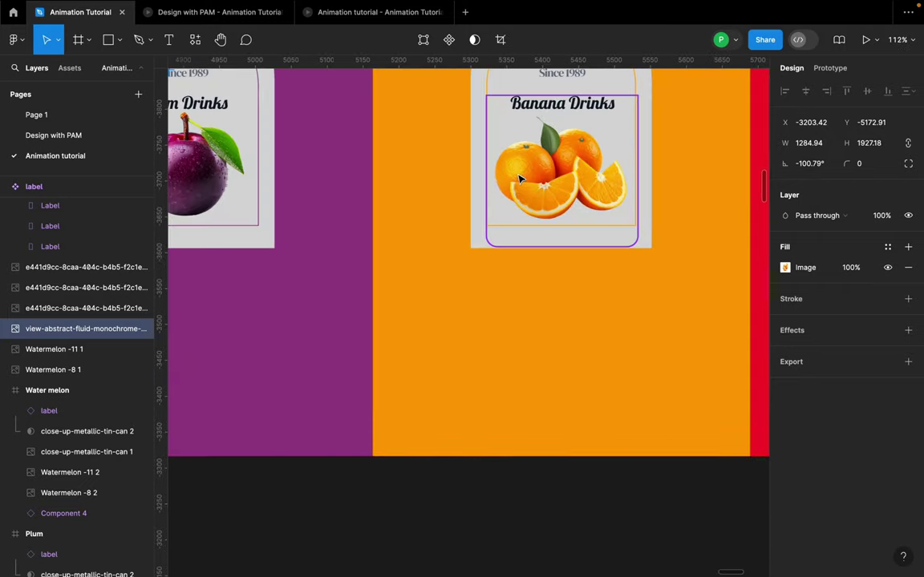
scroll(559, 119, down, 3)
scroll(559, 119, up, 4)
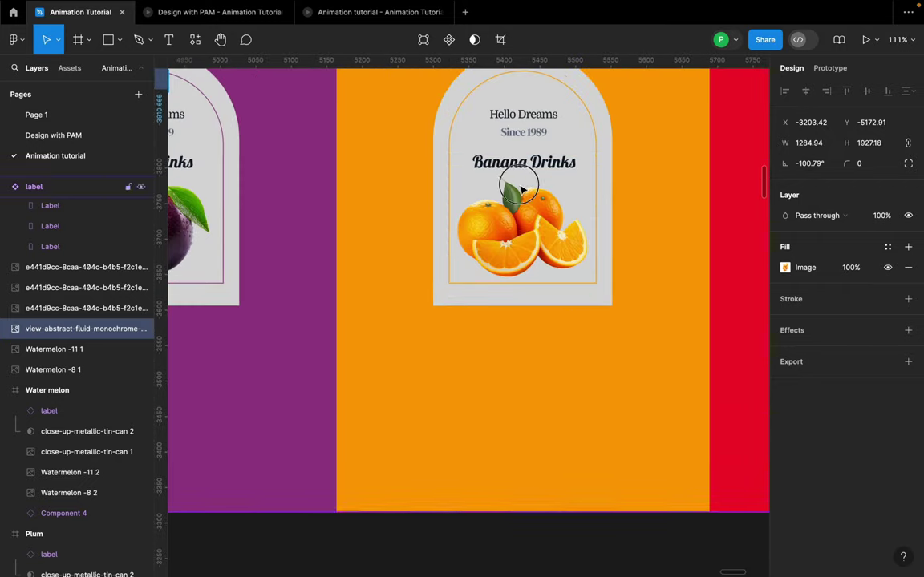
click(510, 202)
double_click(514, 205)
double_click(516, 207)
double_click(516, 204)
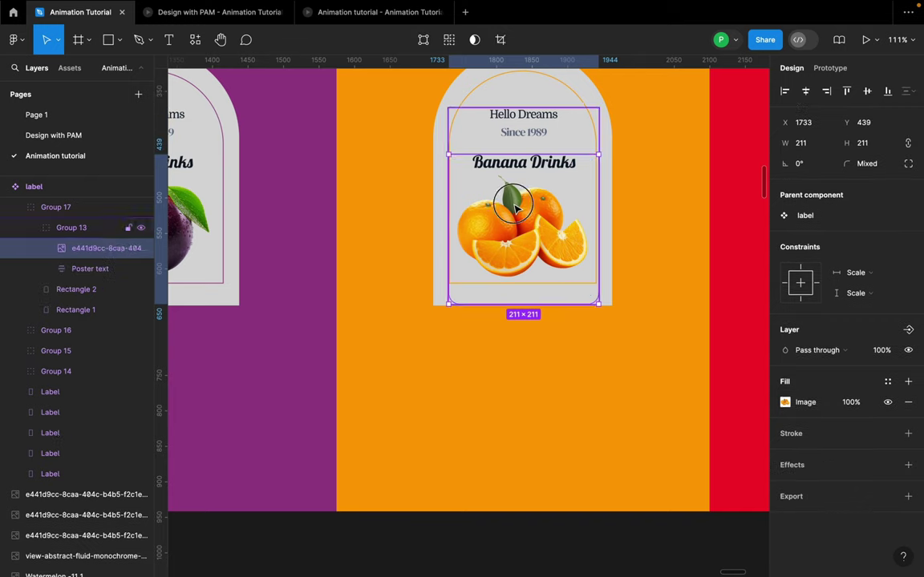
click(128, 248)
- Change the flavour text on the orange label to Orange Drinks
click(520, 162)
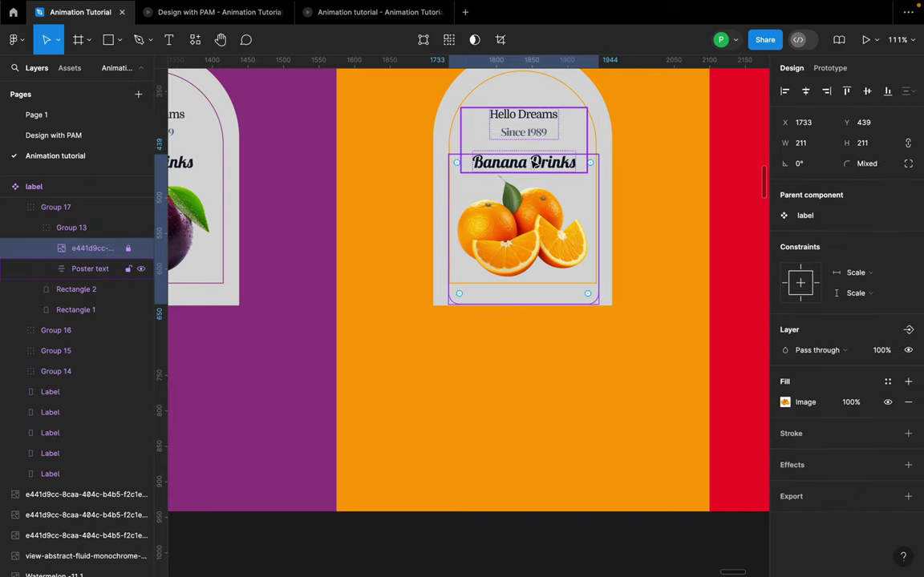
double_click(522, 163)
double_click(524, 162)
drag(524, 163, 492, 163)
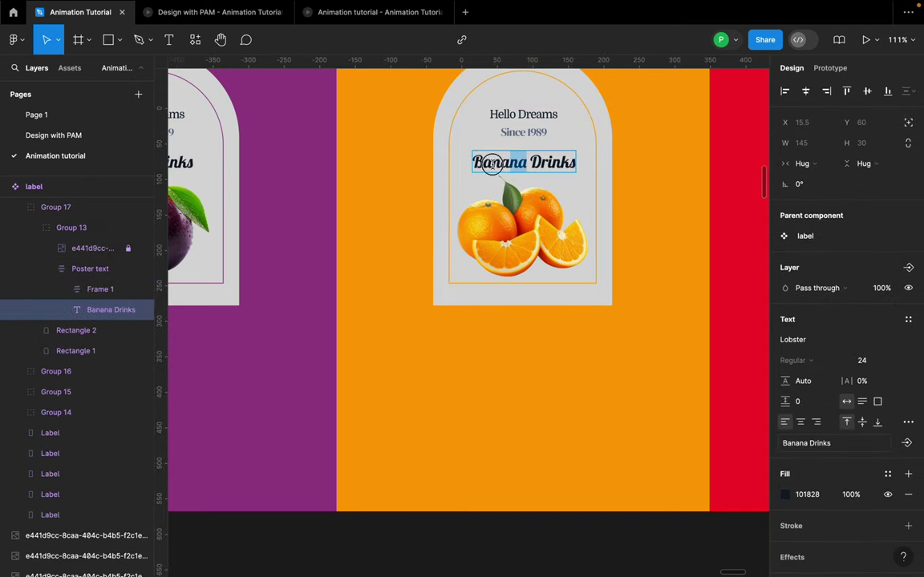
text(Orange)
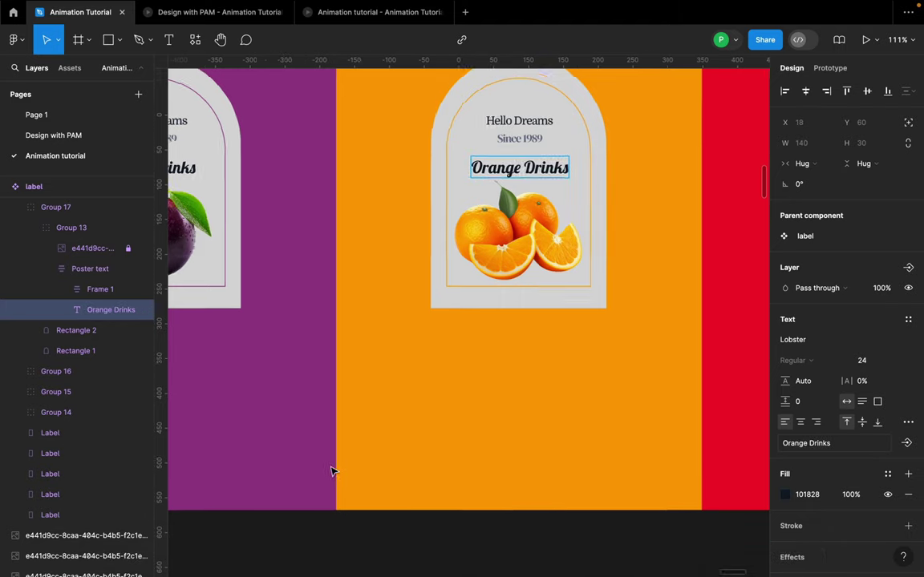
- Review the set of flavour labels and the can frames that use them
scroll(517, 457, down, 5)
scroll(668, 427, down, 3)
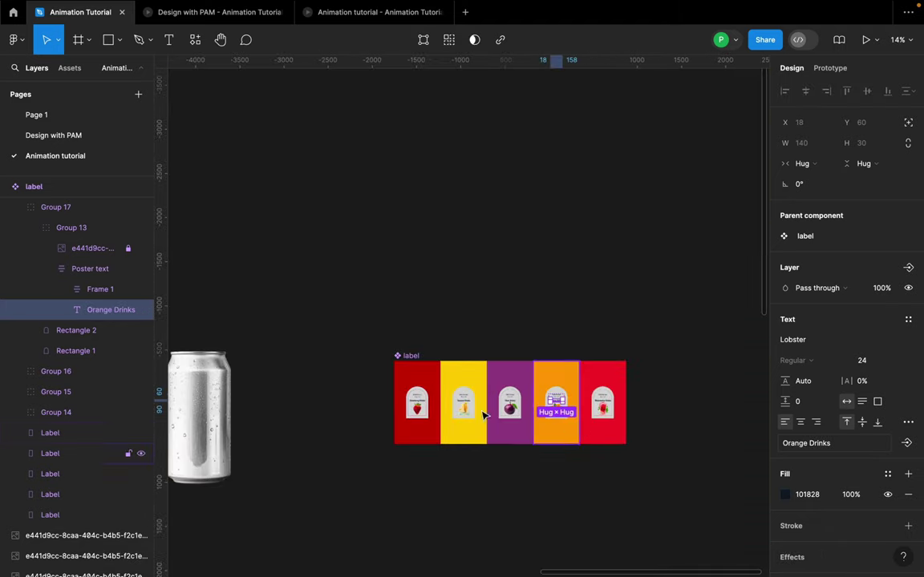
scroll(480, 411, up, 5)
scroll(326, 429, down, 5)
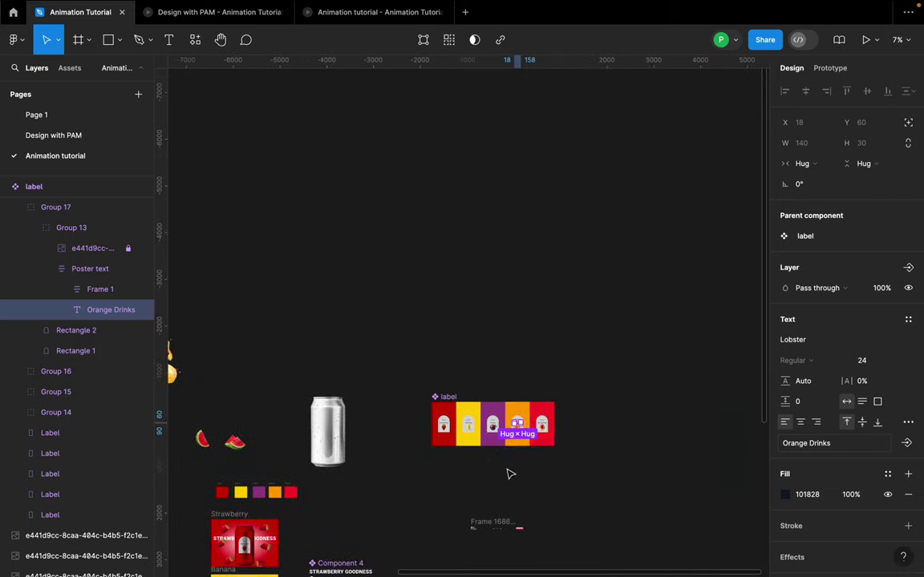
click(529, 464)
scroll(262, 444, down, 2)
scroll(354, 292, up, 5)
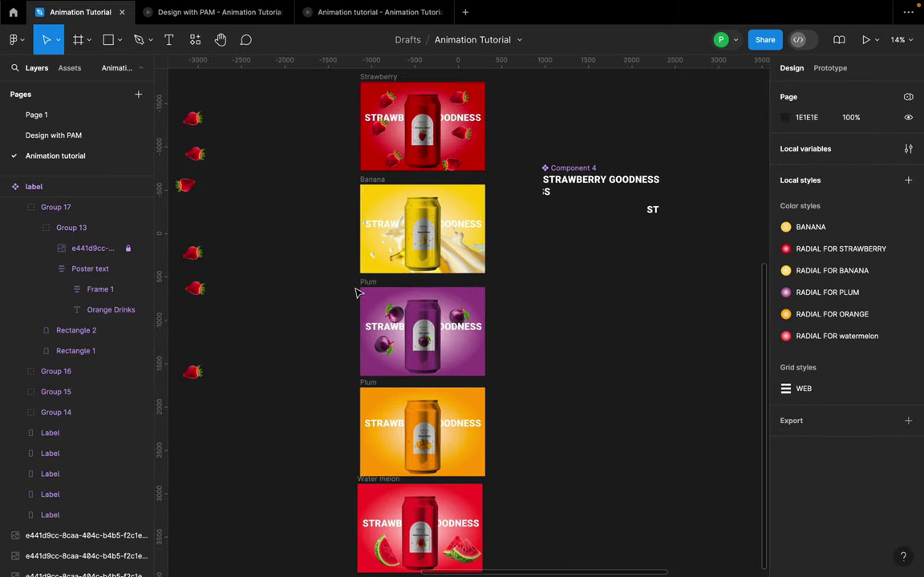
- Move the tilted orange splash image into the orange can frame, at about X 1615, Y 470
scroll(320, 367, down, 5)
scroll(328, 231, up, 2)
scroll(294, 215, up, 3)
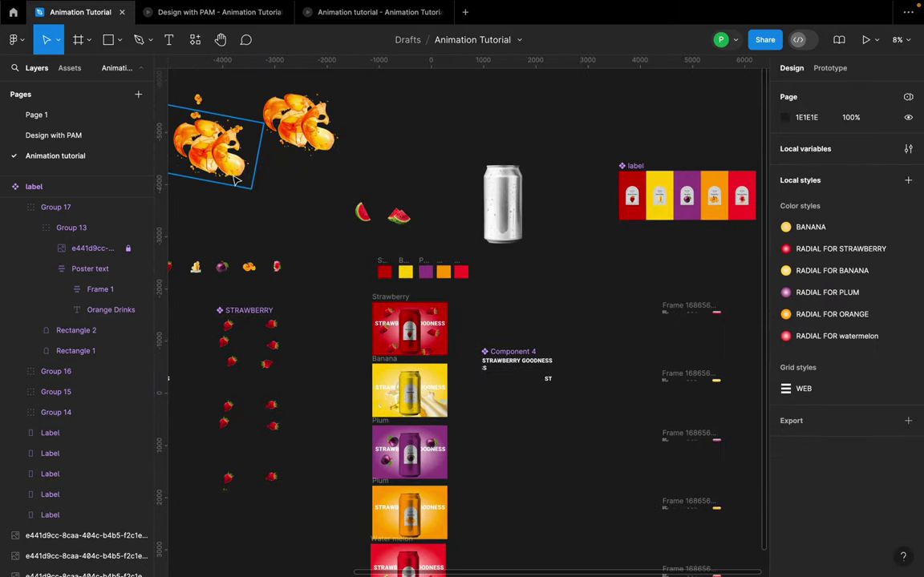
drag(236, 180, 417, 561)
scroll(400, 521, down, 4)
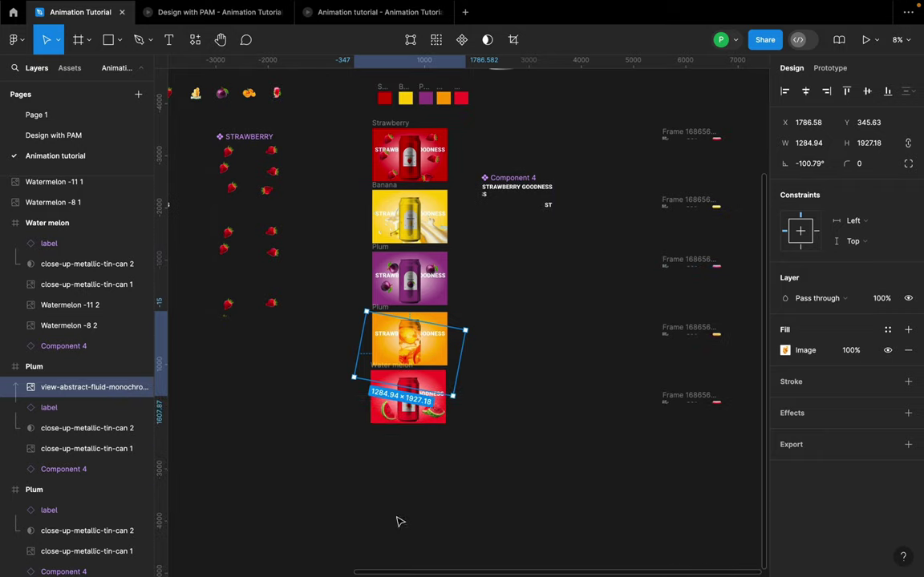
scroll(387, 410, up, 5)
drag(445, 231, 422, 247)
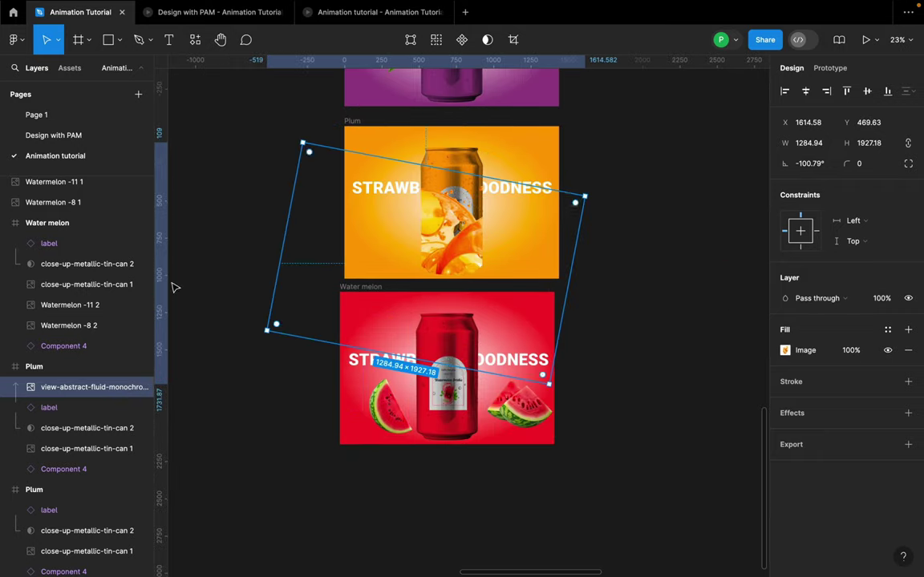
- Layer the orange splash image between the can and the scrolling text in the orange frame and adjust its placement
drag(69, 398, 396, 236)
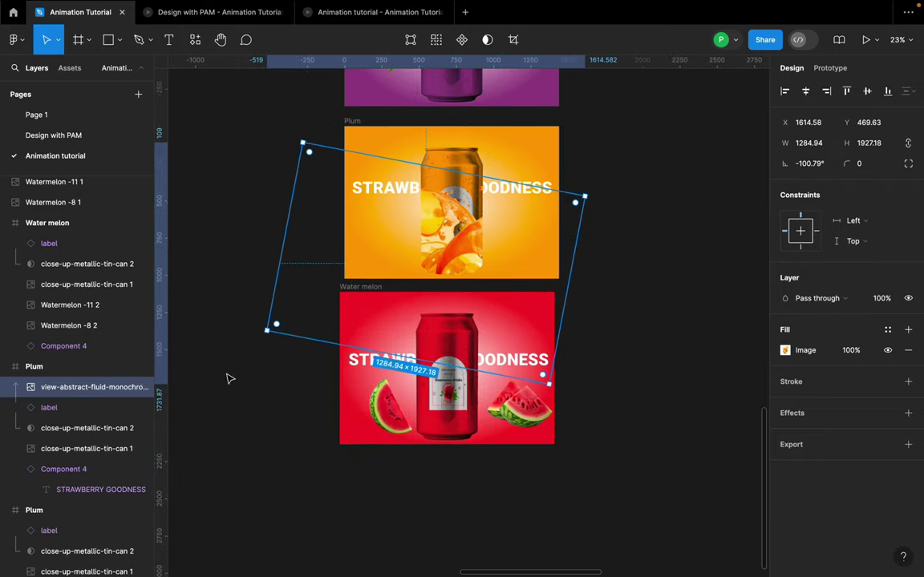
drag(76, 469, 76, 459)
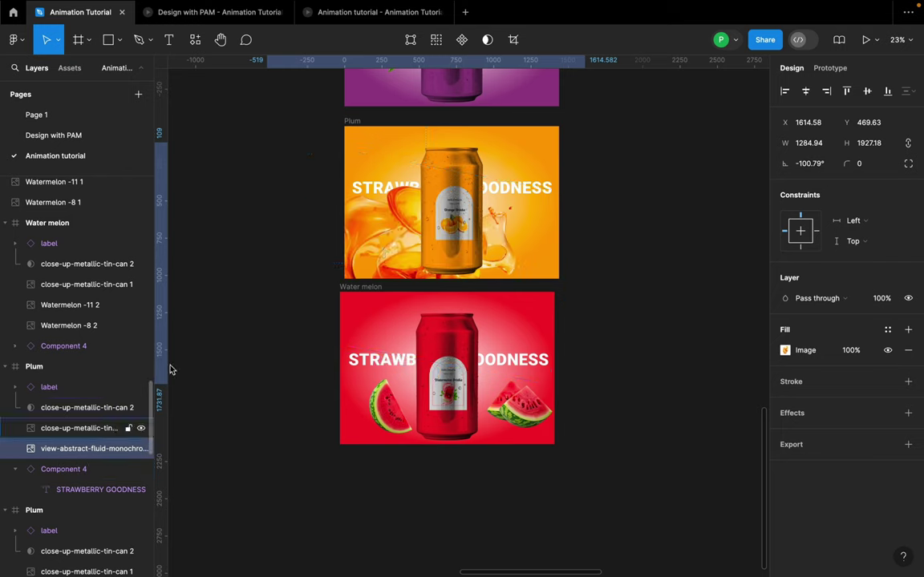
drag(349, 225, 603, 282)
key(Escape)
- Copy three of the small orange fruit images, including two tilted ones, into the orange can frame
scroll(603, 282, down, 5)
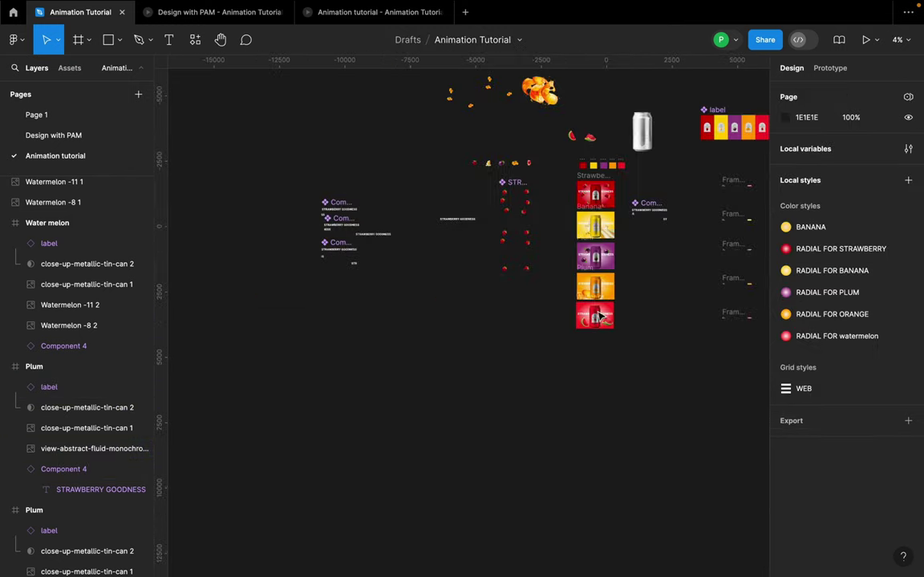
scroll(501, 117, up, 3)
scroll(483, 103, up, 3)
scroll(503, 256, up, 5)
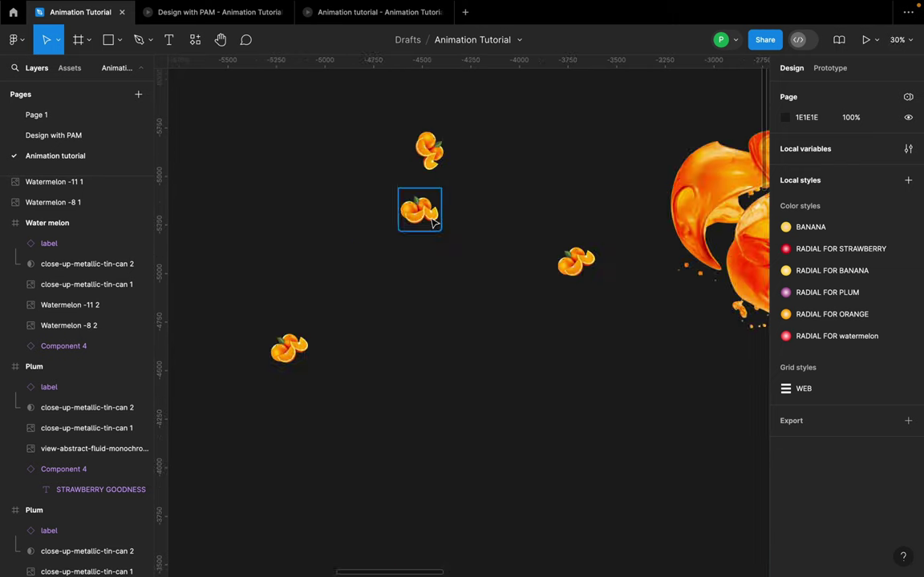
click(418, 210)
shift+click(425, 151)
shift+click(571, 261)
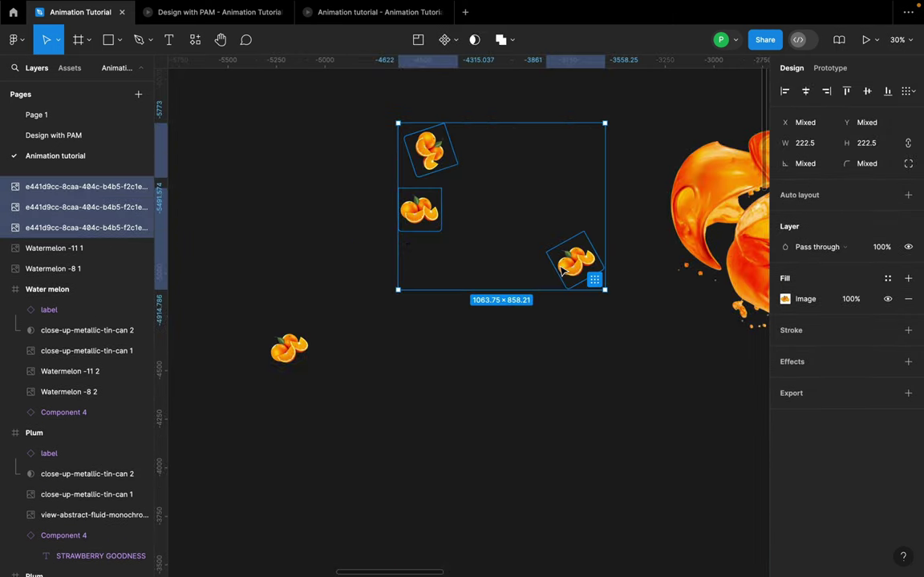
scroll(451, 301, down, 5)
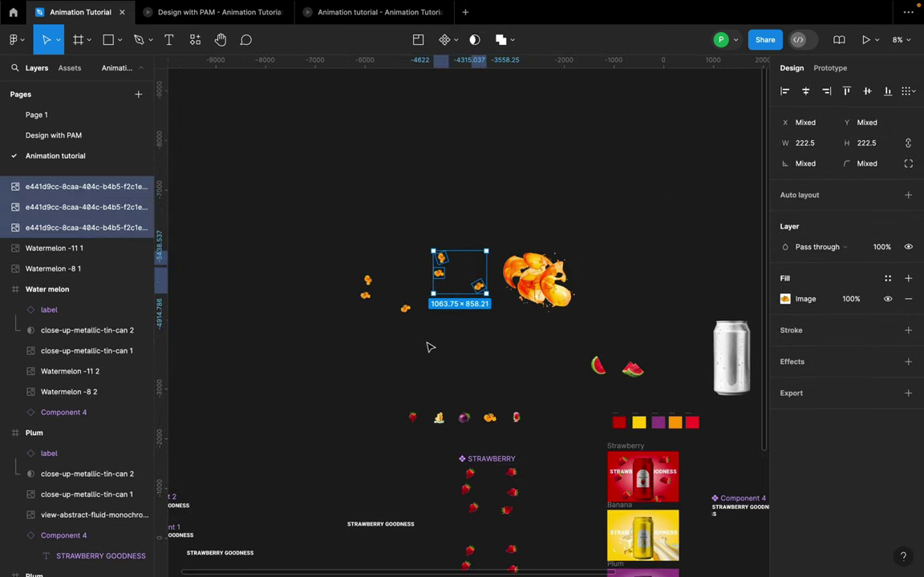
scroll(489, 361, down, 3)
scroll(693, 425, up, 3)
scroll(658, 405, down, 5)
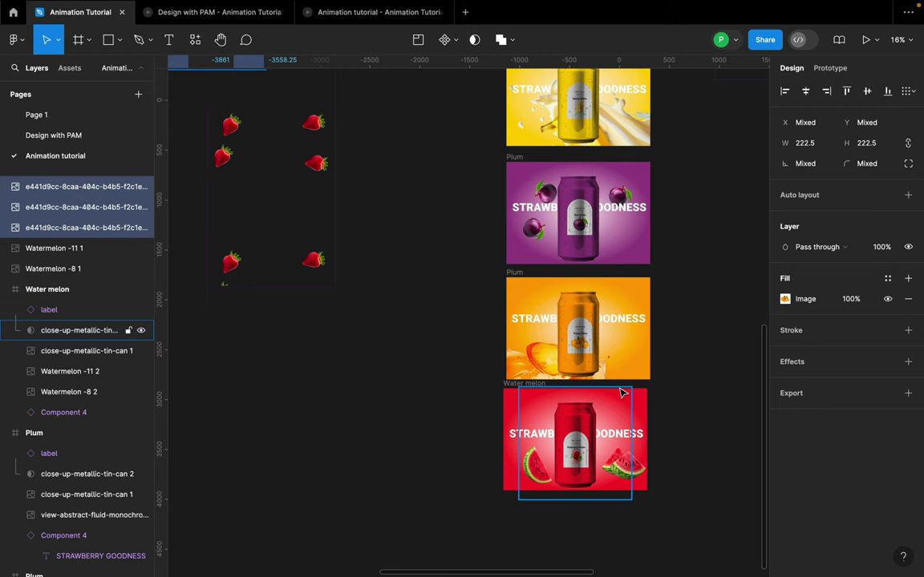
click(514, 273)
key(ctrl+v)
scroll(722, 351, up, 4)
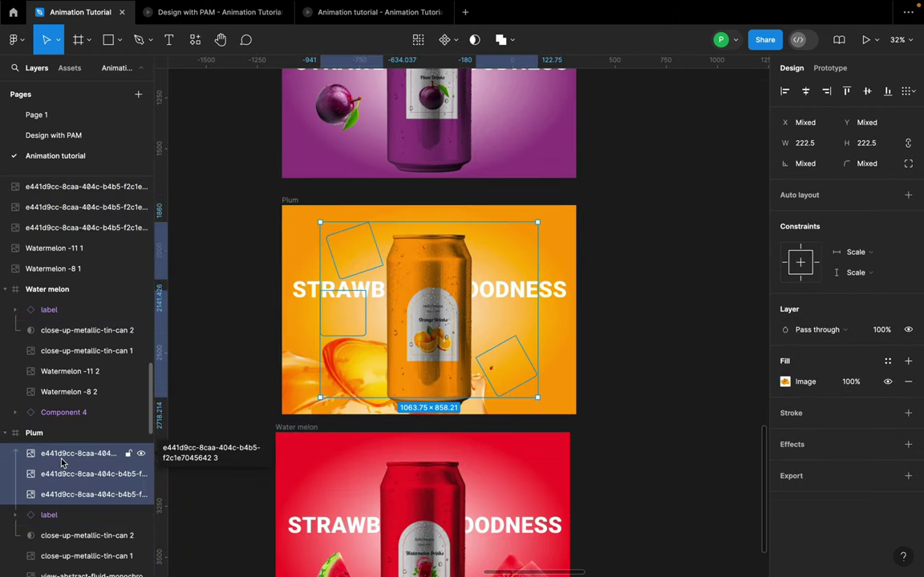
- Place the three orange fruit images between the can image and its mask layer, and rename the frame Orange
drag(63, 464, 58, 523)
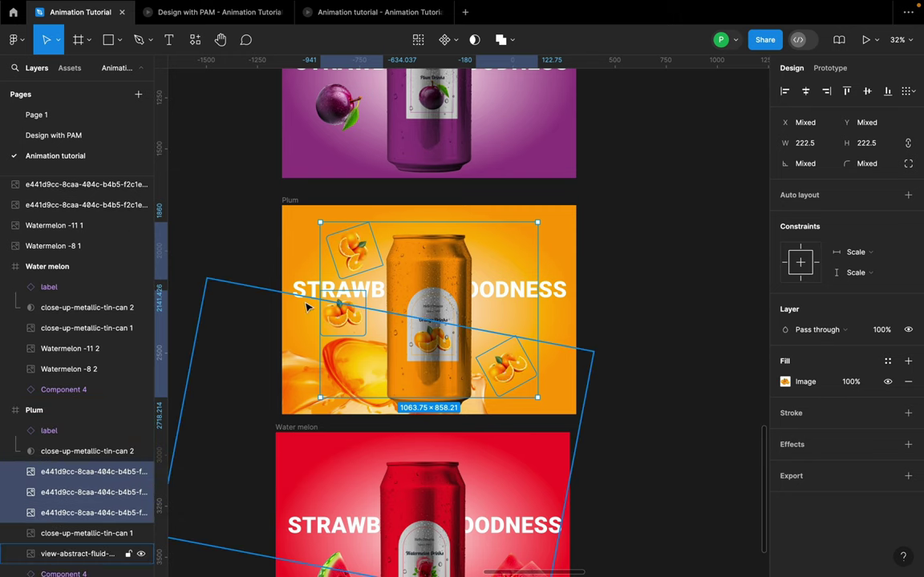
click(293, 201)
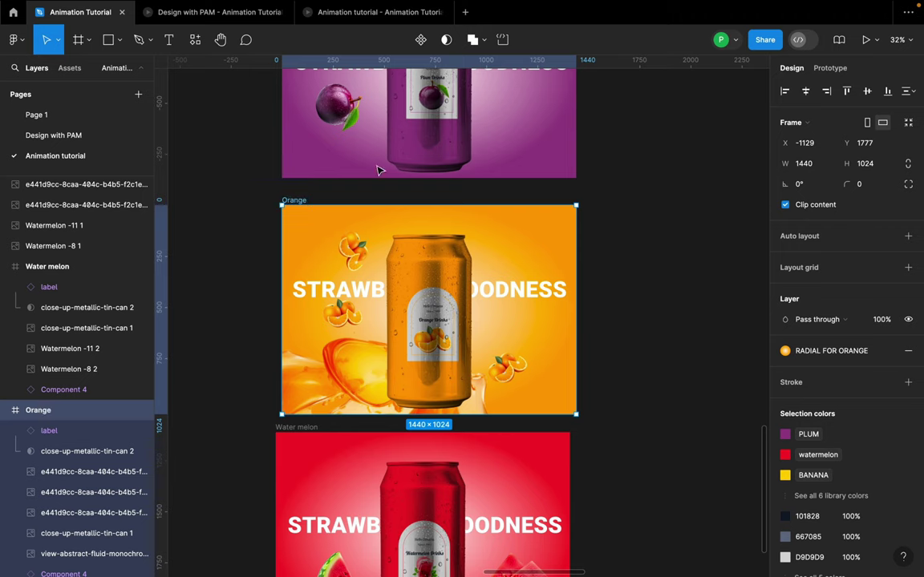
click(592, 295)
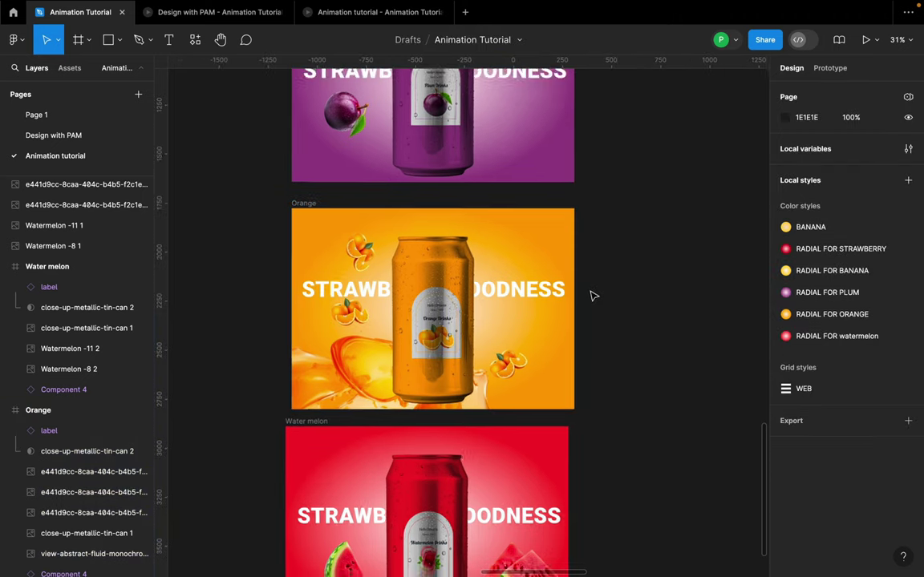
- Copy the banana splash image from the Banana frame into the Plum frame
scroll(610, 235, down, 5)
scroll(595, 311, up, 3)
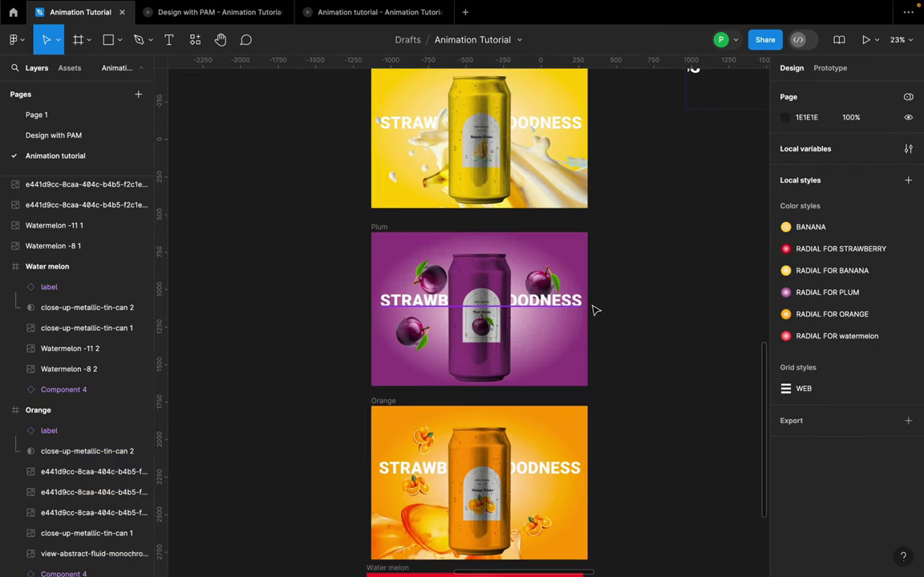
click(498, 157)
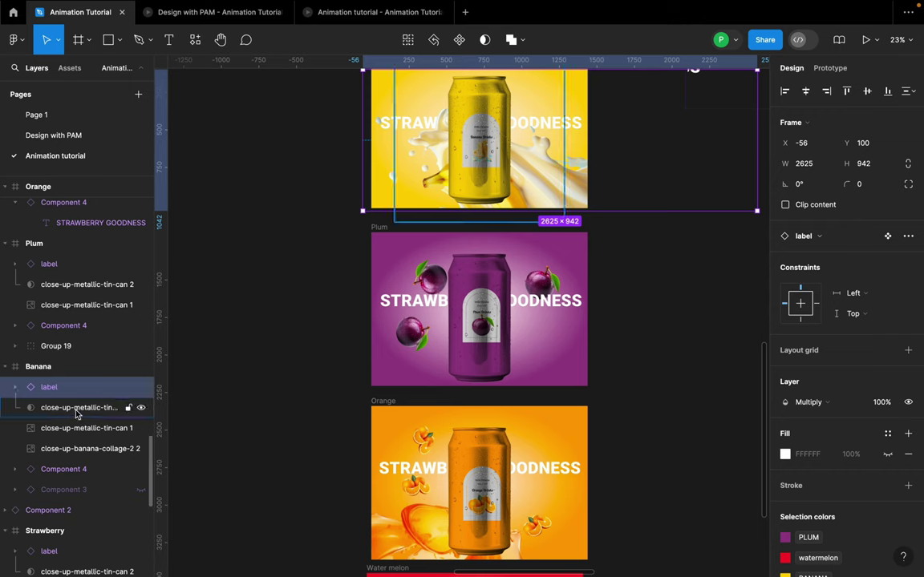
click(85, 450)
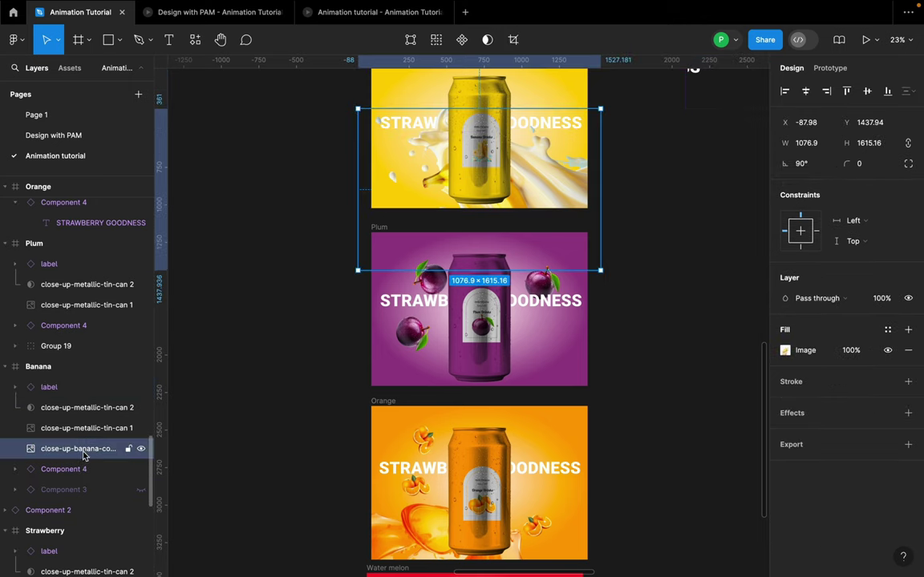
key(ctrl+c)
click(377, 228)
key(ctrl+v)
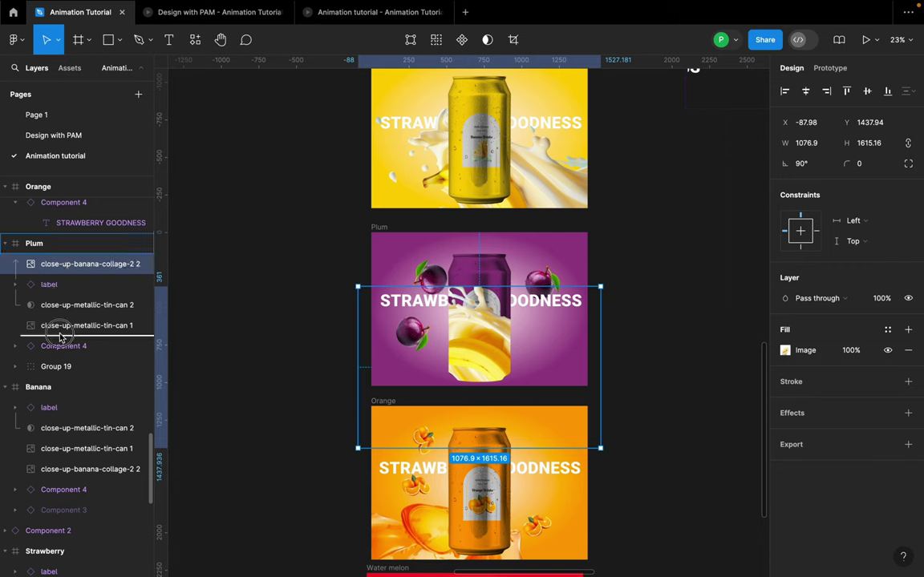
- Layer the copied splash image beneath the can in the Plum frame and adjust its placement
drag(60, 336, 60, 334)
drag(524, 374, 521, 388)
drag(599, 289, 593, 267)
drag(559, 367, 565, 371)
click(656, 301)
- Copy the topmost standalone navigation bar, the one with the red Contact us button
key(shift+1)
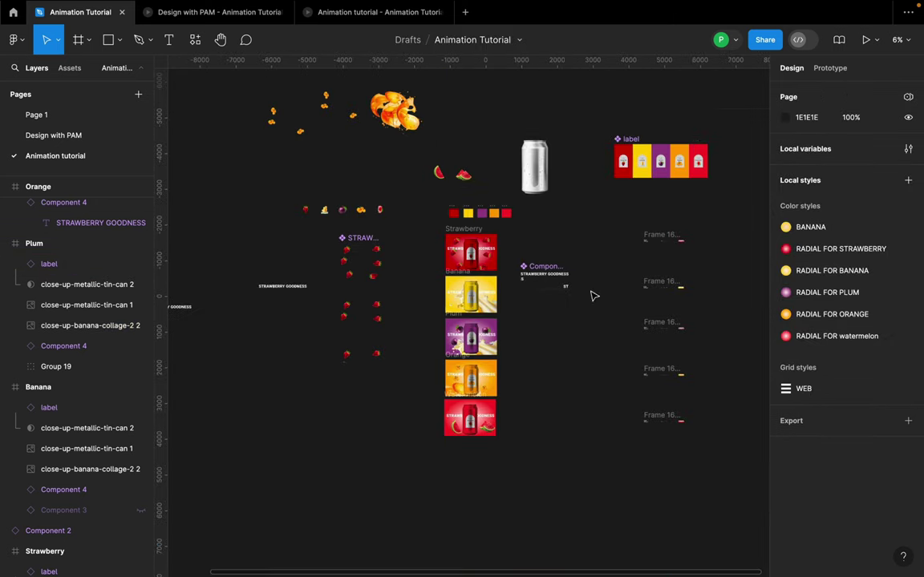
click(662, 242)
key(shift+Return)
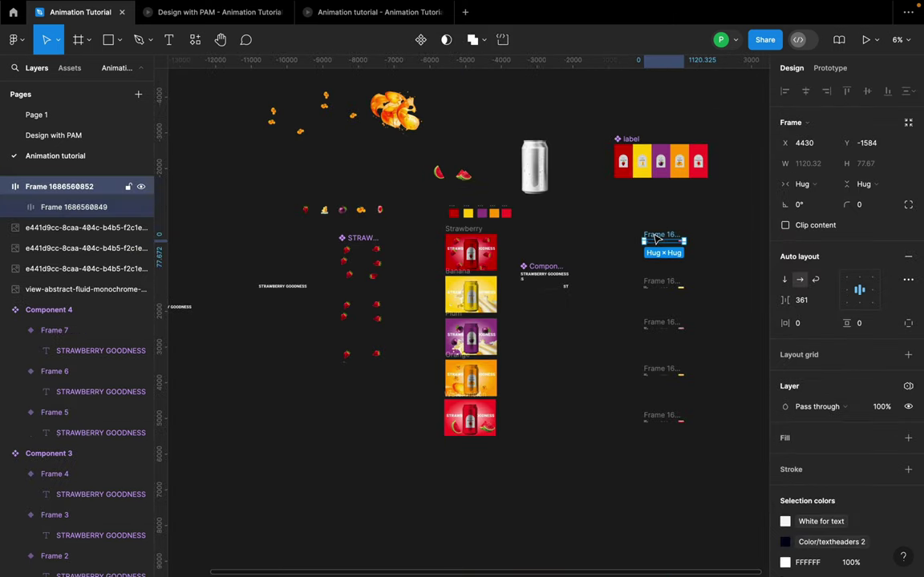
scroll(429, 268, up, 5)
click(557, 99)
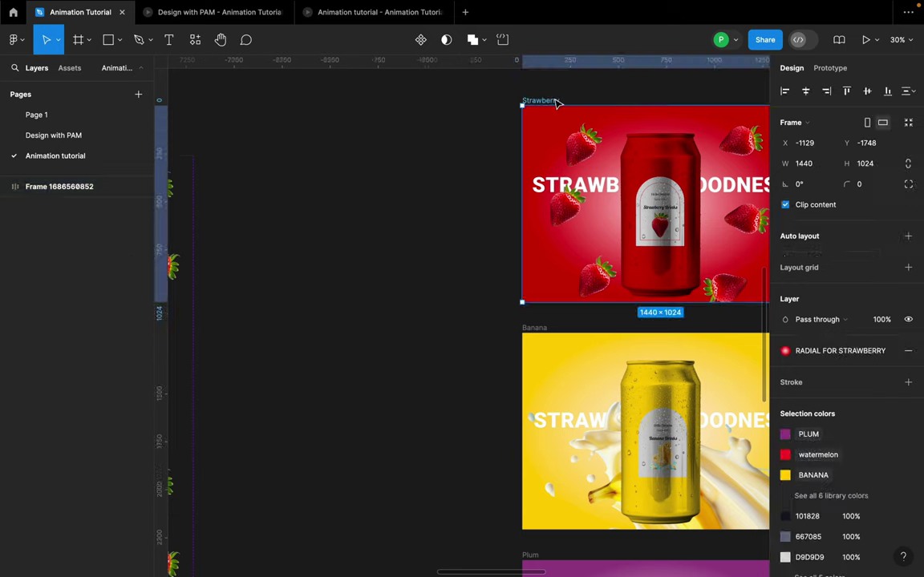
key(ctrl+v)
scroll(399, 169, down, 3)
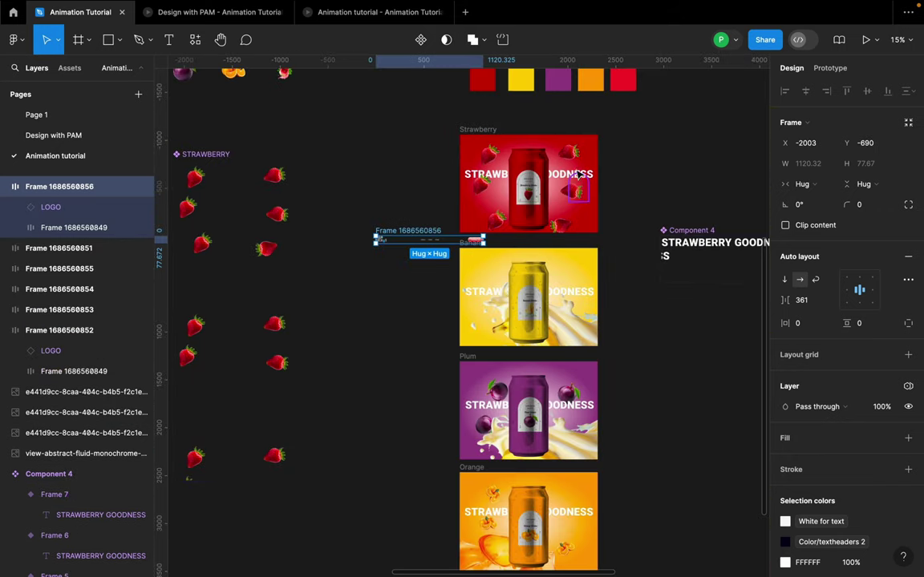
key(Delete)
- Paste the navigation bar into the Strawberry frame and centre it above the can at X 160, Y 28
scroll(597, 137, up, 5)
click(237, 140)
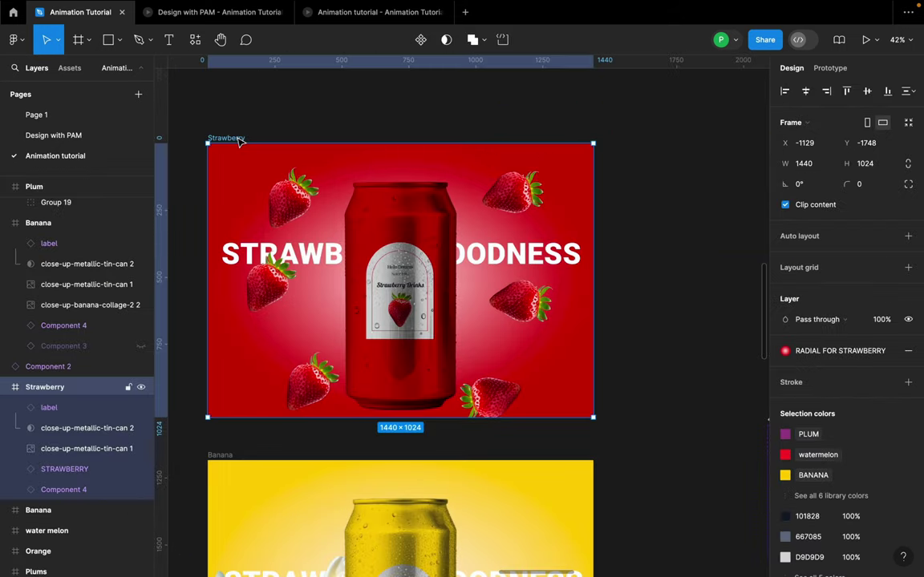
key(ctrl+v)
drag(404, 205, 406, 170)
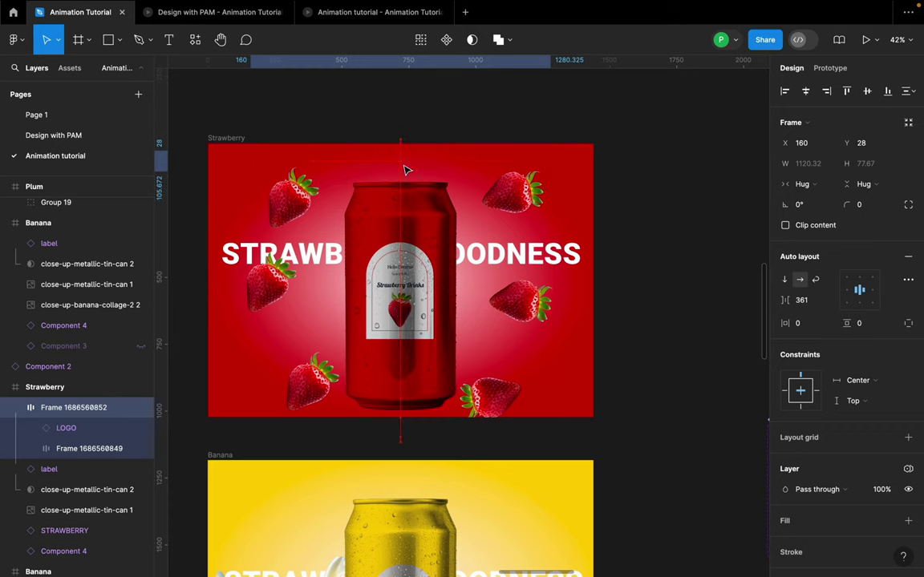
- Move the navigation bar layer below the can mask and above the can image in the Strawberry frame
click(14, 408)
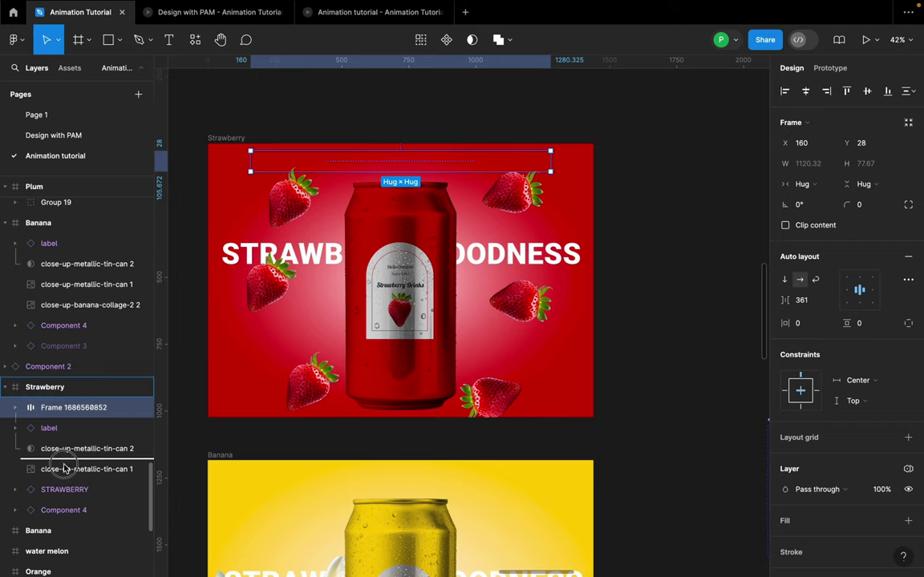
drag(64, 469, 64, 464)
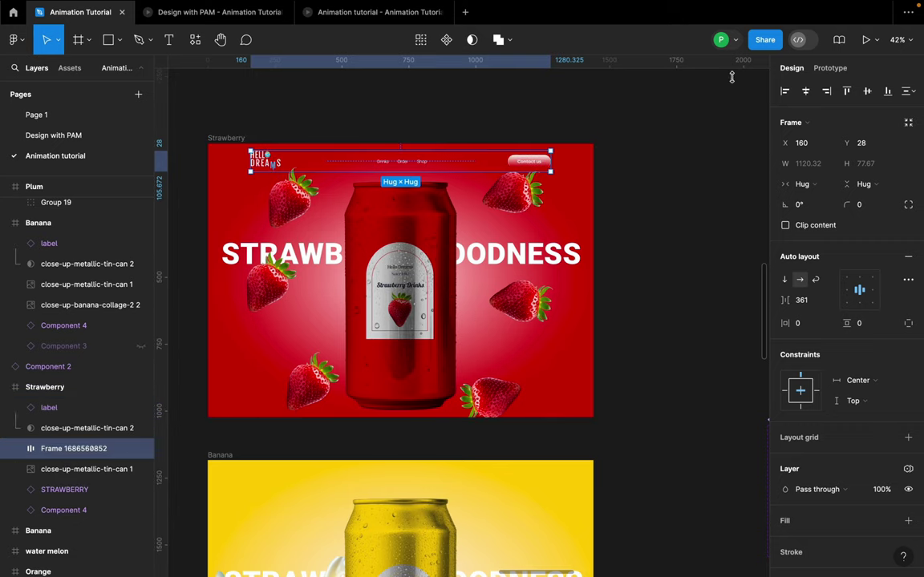
click(377, 127)
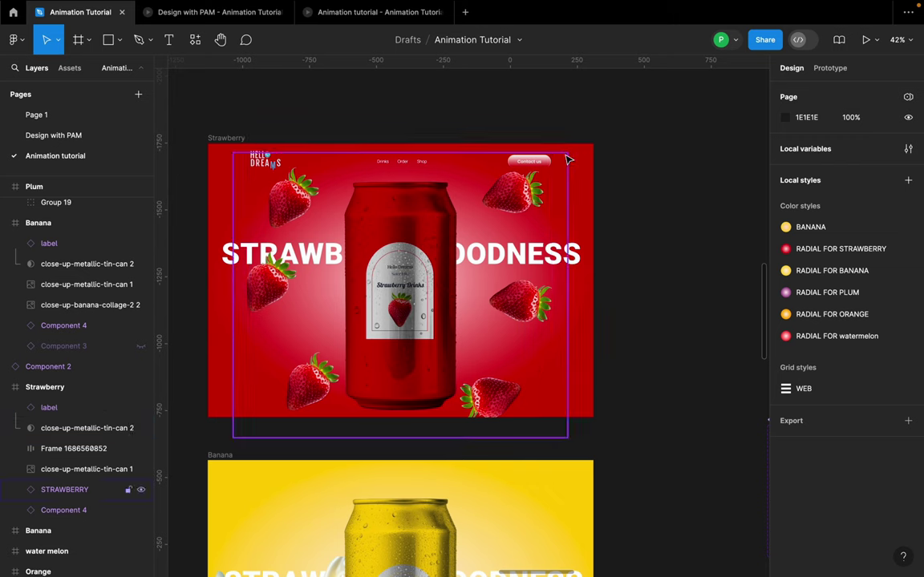
scroll(429, 148, up, 5)
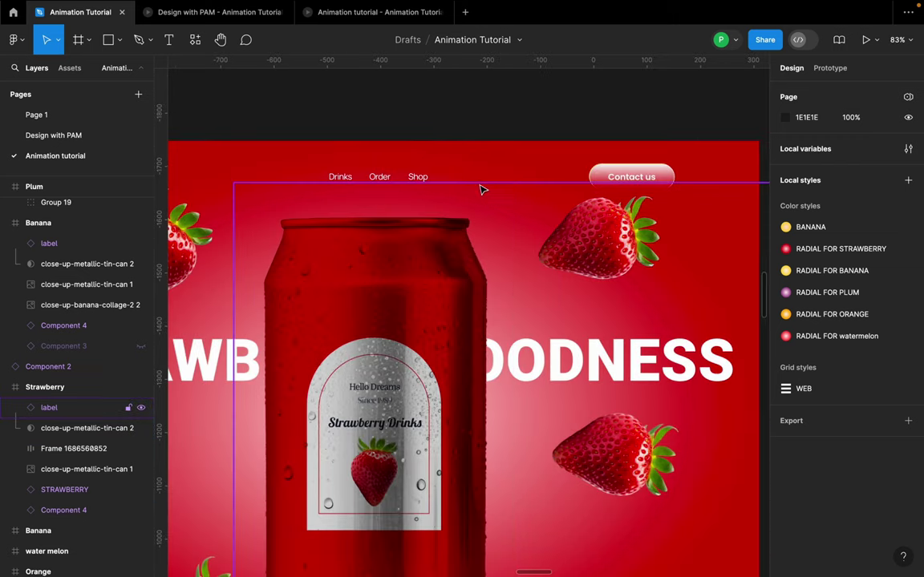
double_click(379, 177)
scroll(456, 196, down, 5)
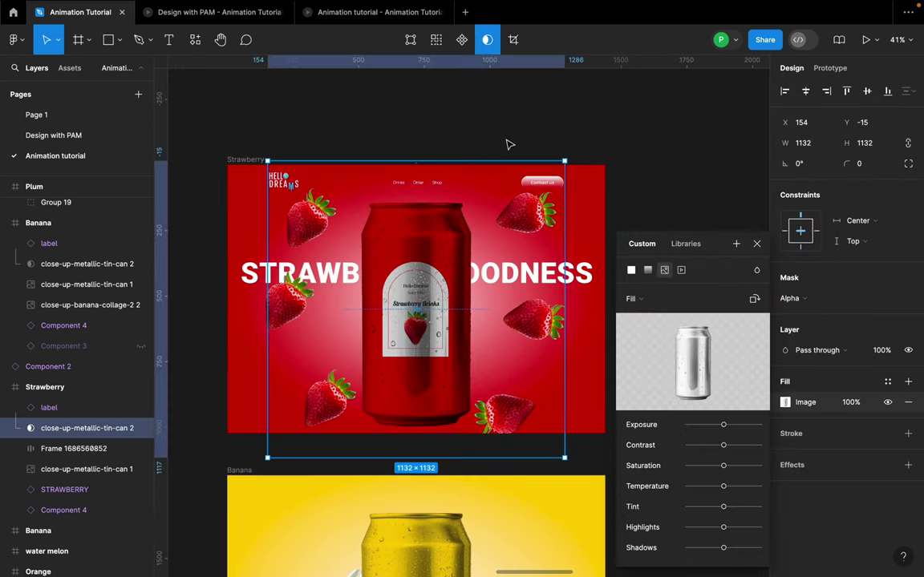
scroll(506, 144, down, 3)
click(571, 202)
- Copy a navigation bar into the Banana frame and move it up above the can
scroll(634, 241, down, 5)
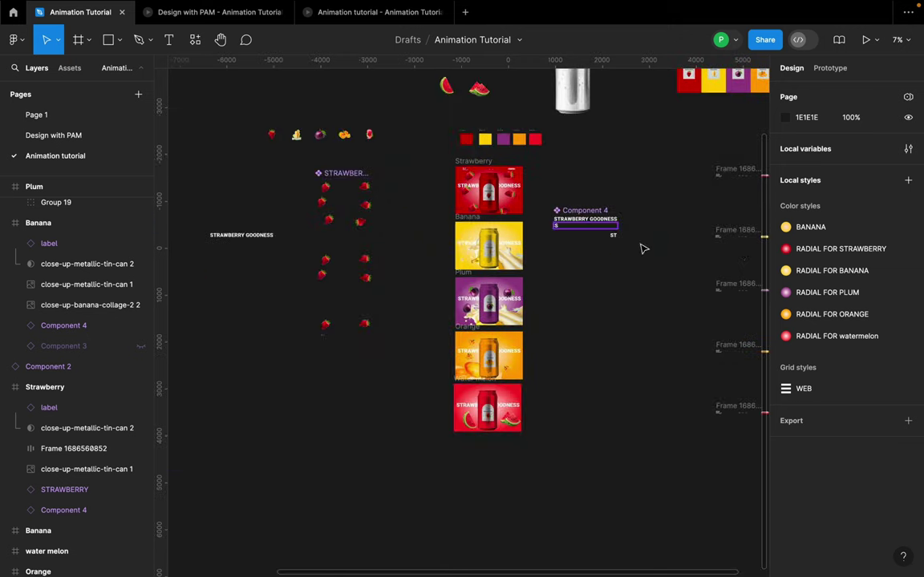
click(730, 170)
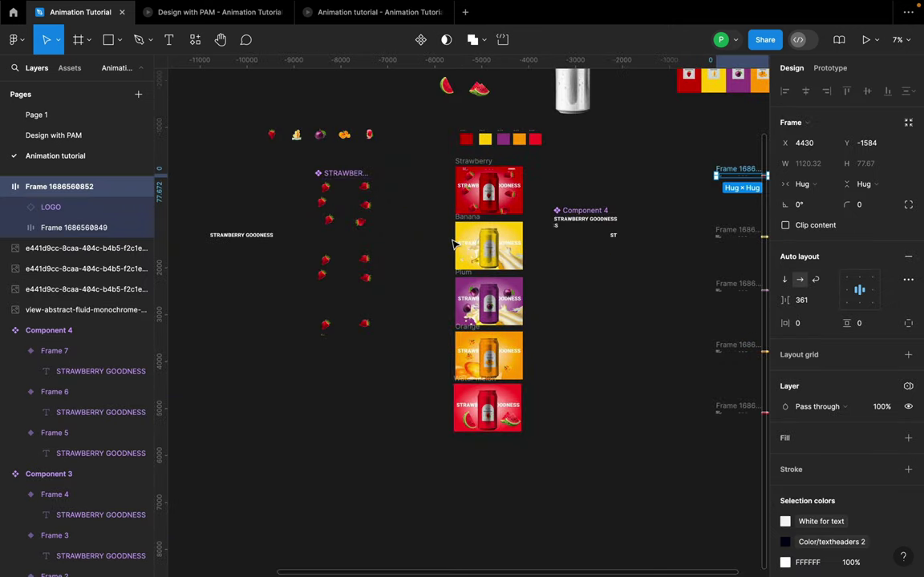
scroll(453, 244, up, 5)
click(488, 166)
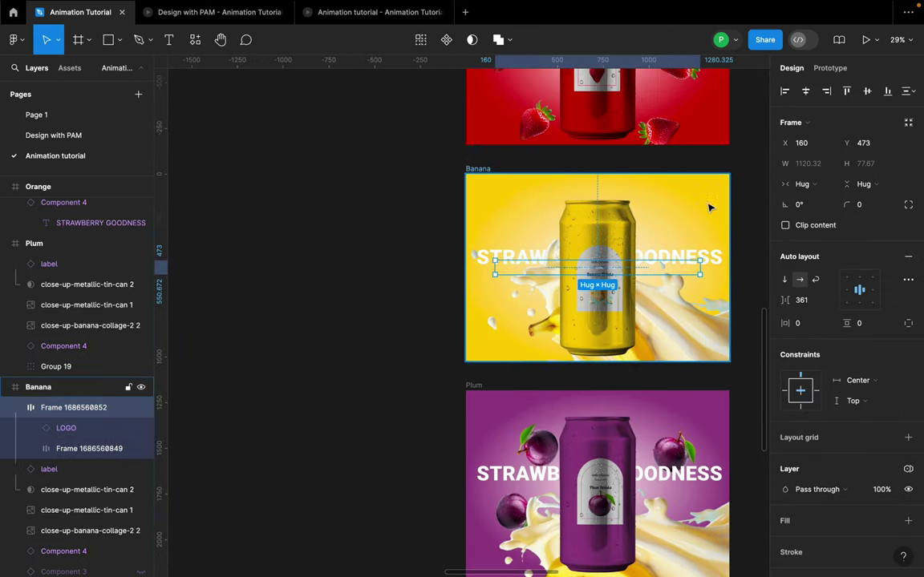
scroll(709, 208, up, 3)
drag(614, 330, 594, 180)
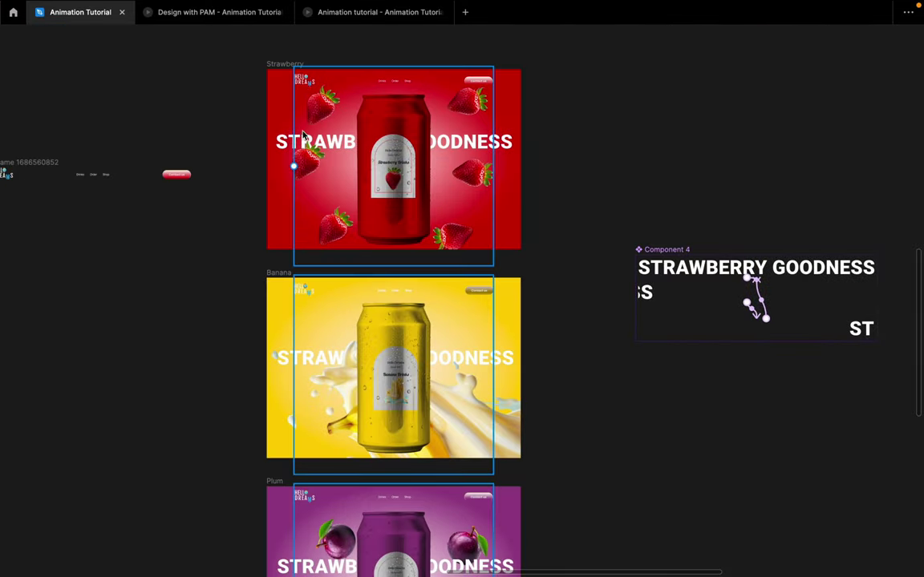
- Review the navigation bars and artwork across the strawberry, banana, plum and orange can frames
scroll(303, 136, down, 1)
scroll(387, 324, down, 2)
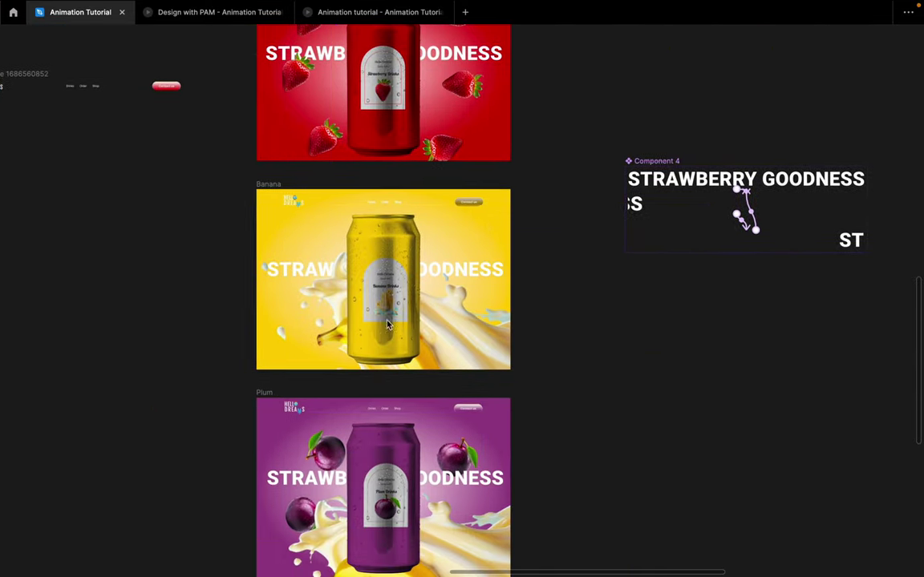
scroll(412, 334, down, 2)
scroll(323, 375, down, 3)
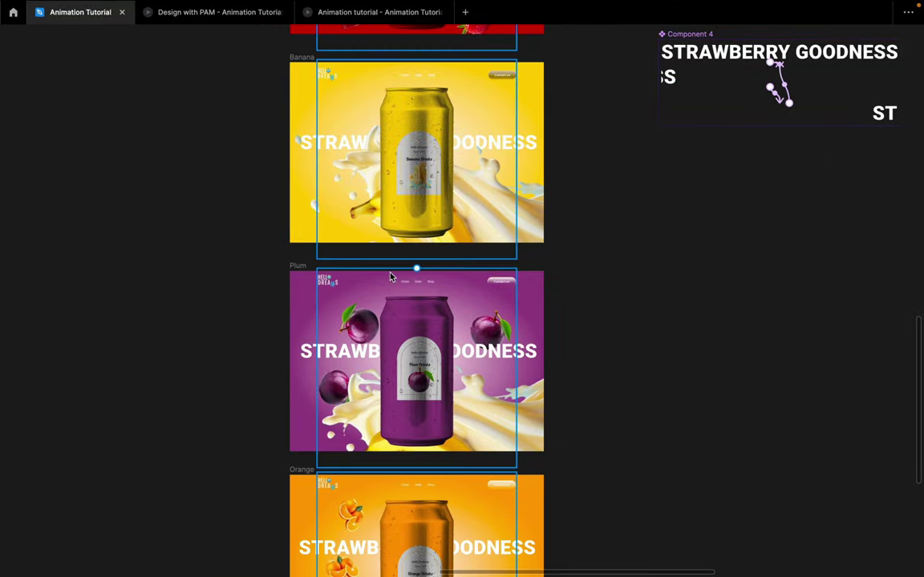
scroll(643, 318, down, 4)
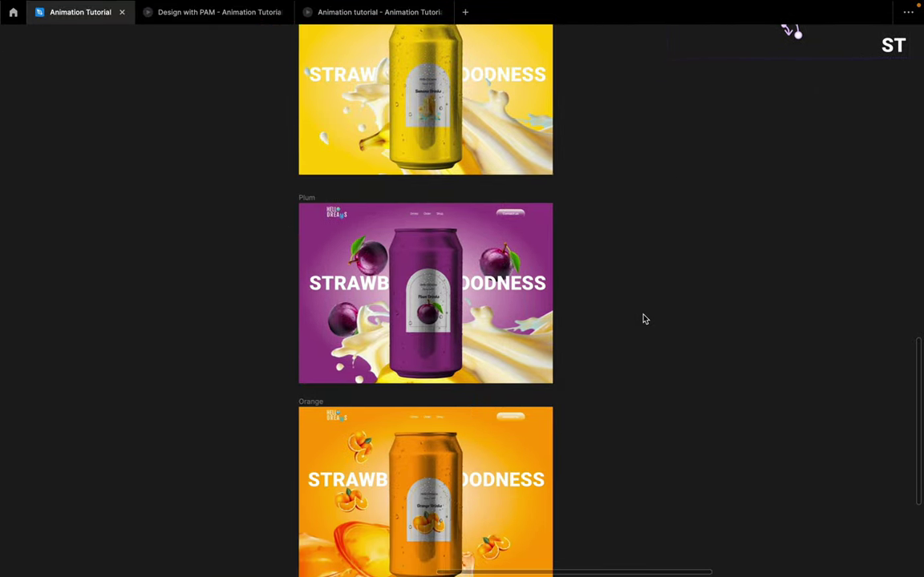
scroll(643, 318, up, 10)
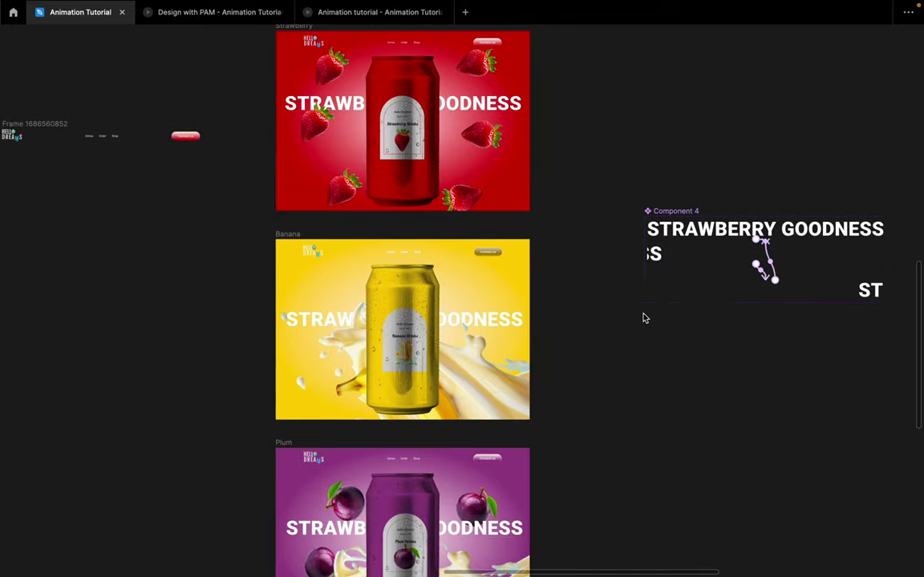
- Add a prototype connection from the Strawberry frame to the Banana frame
click(249, 81)
key(shift+2)
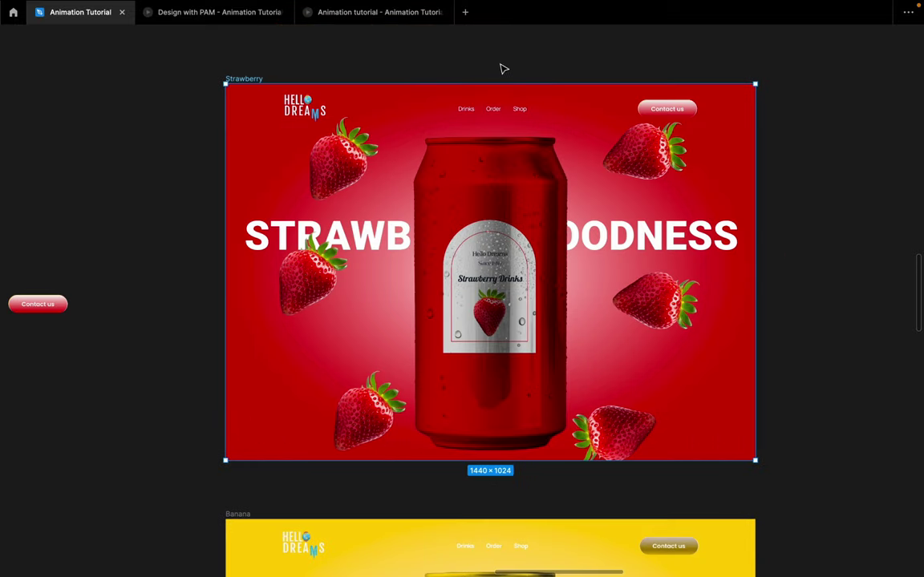
right_click(504, 62)
click(552, 93)
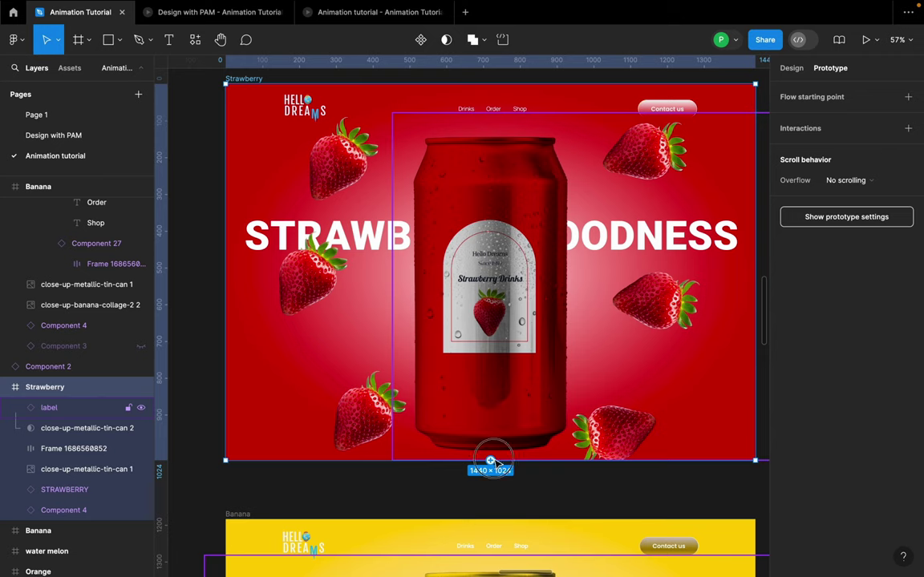
drag(491, 462, 495, 522)
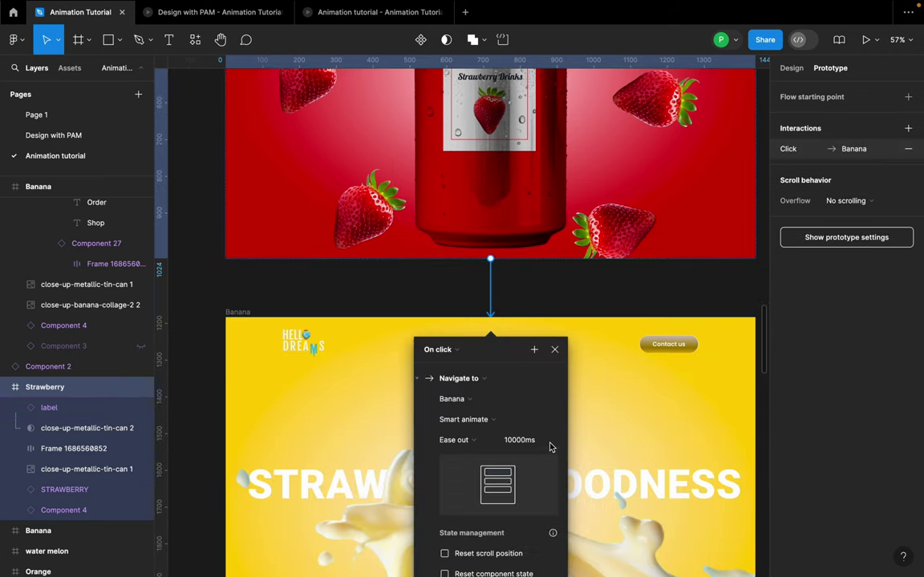
- Set the Strawberry-to-Banana interaction to trigger after a delay of 2000 ms
click(456, 352)
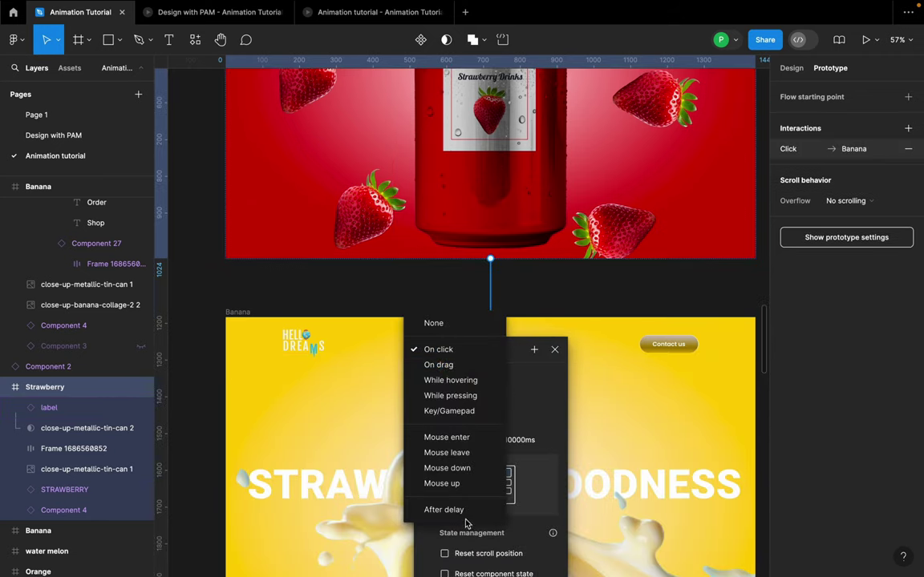
click(445, 508)
text(2)
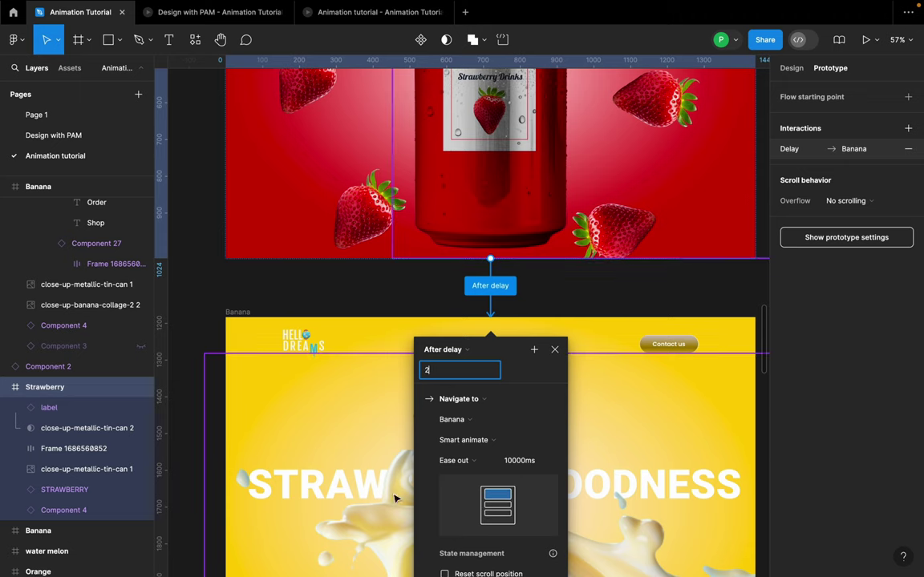
text(000ms)
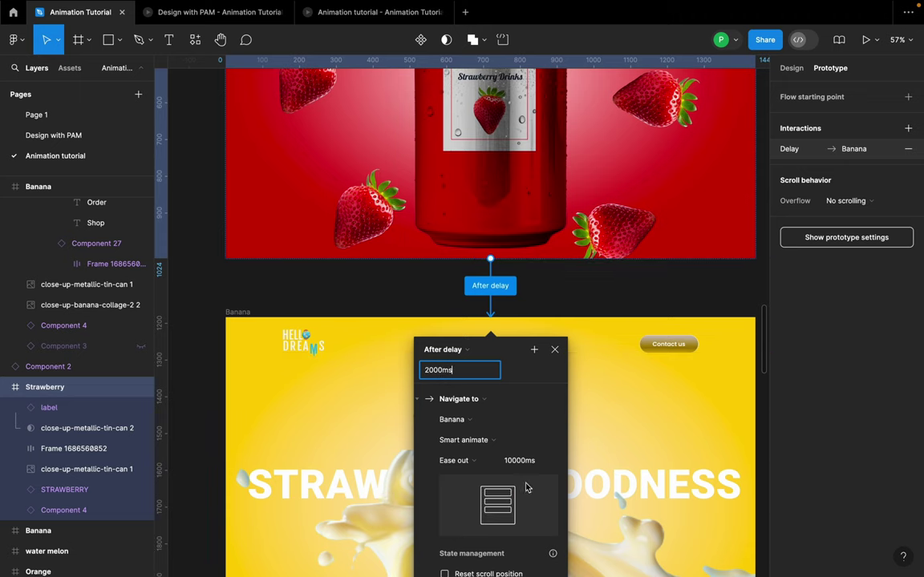
- Give the Strawberry-to-Banana smart animate transition a custom spring with stiffness 94 and damping 14
scroll(513, 465, down, 3)
click(461, 343)
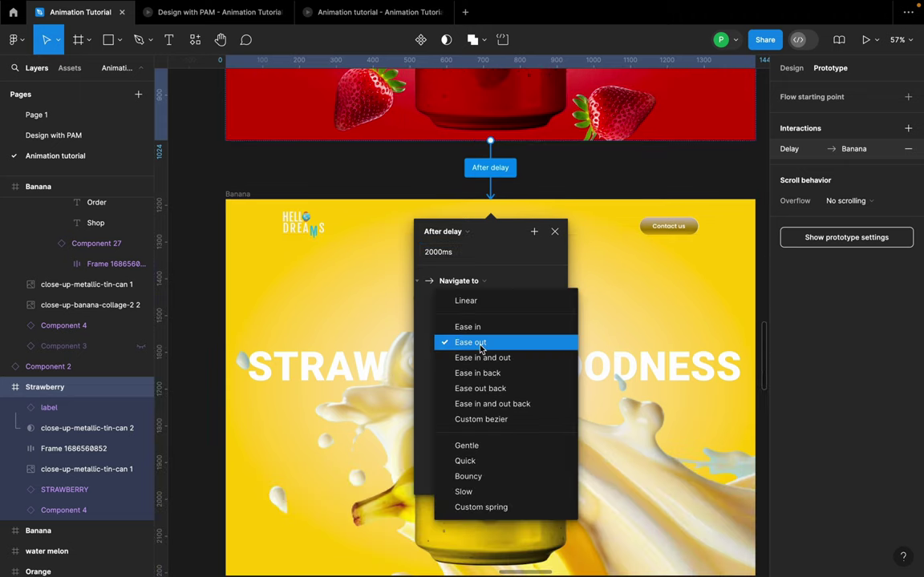
click(501, 507)
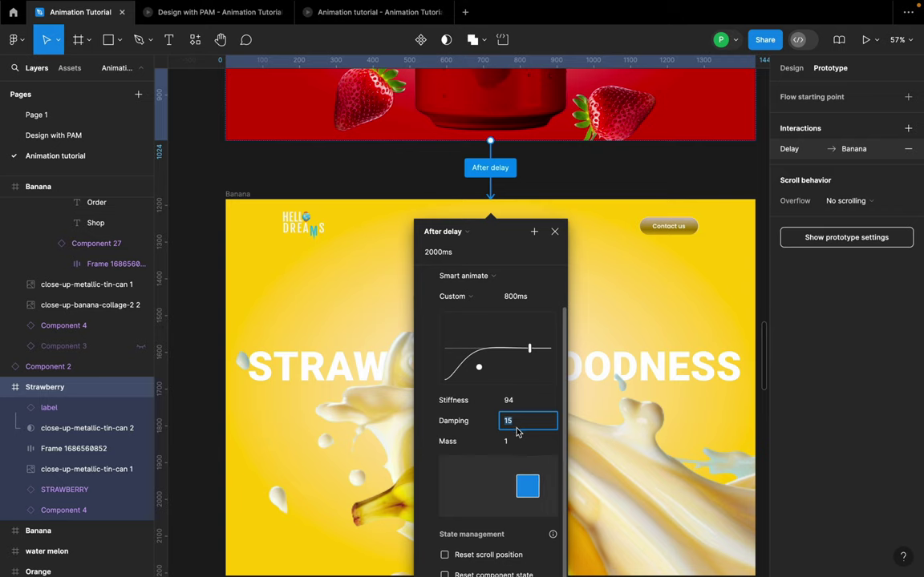
key(Return)
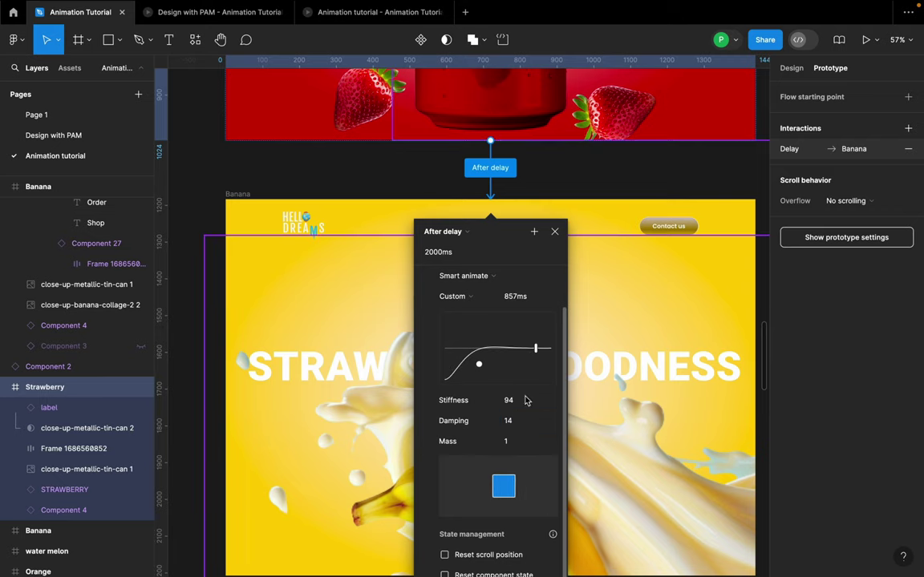
click(552, 232)
scroll(313, 220, down, 3)
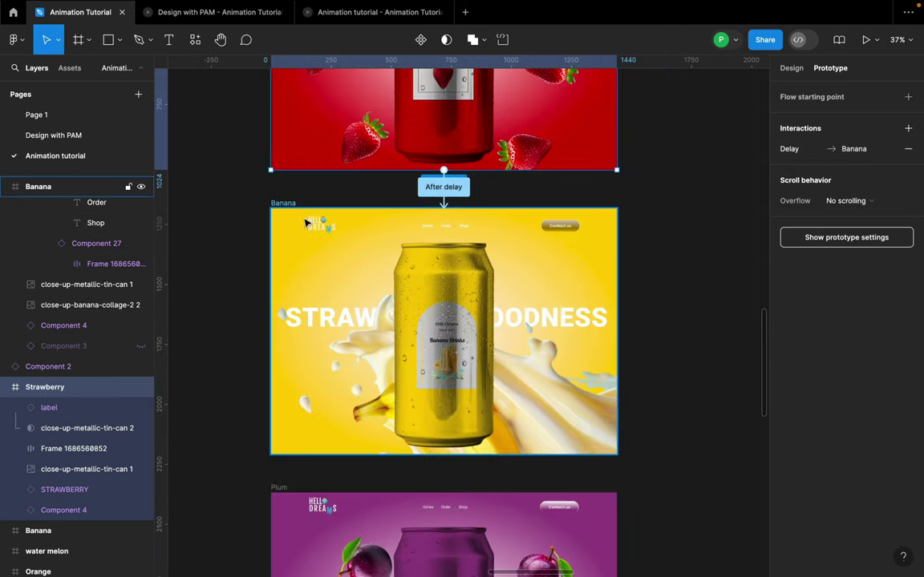
- Connect the Banana frame to the Plum frame with an after-delay trigger of 2000 ms
click(311, 219)
scroll(489, 329, up, 2)
drag(403, 377, 415, 433)
scroll(401, 443, down, 1)
click(397, 440)
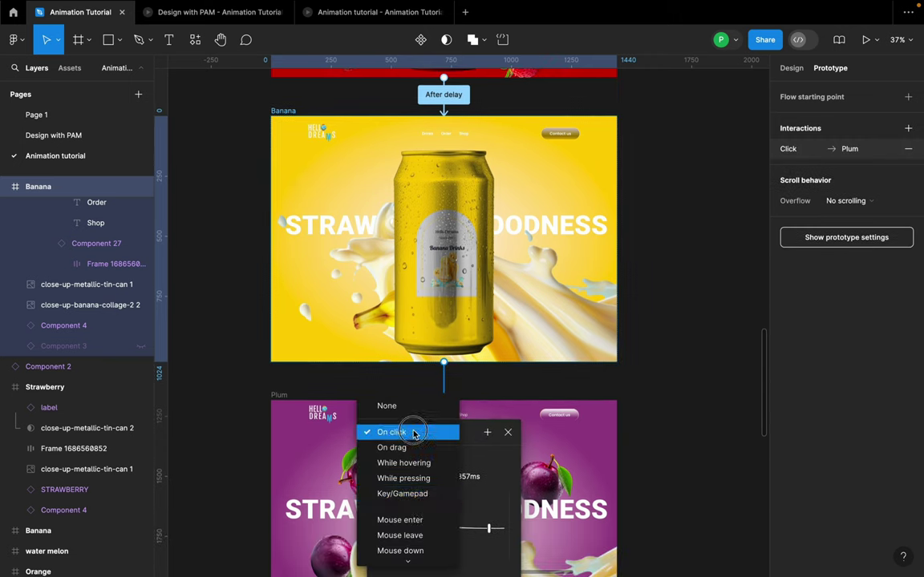
click(397, 553)
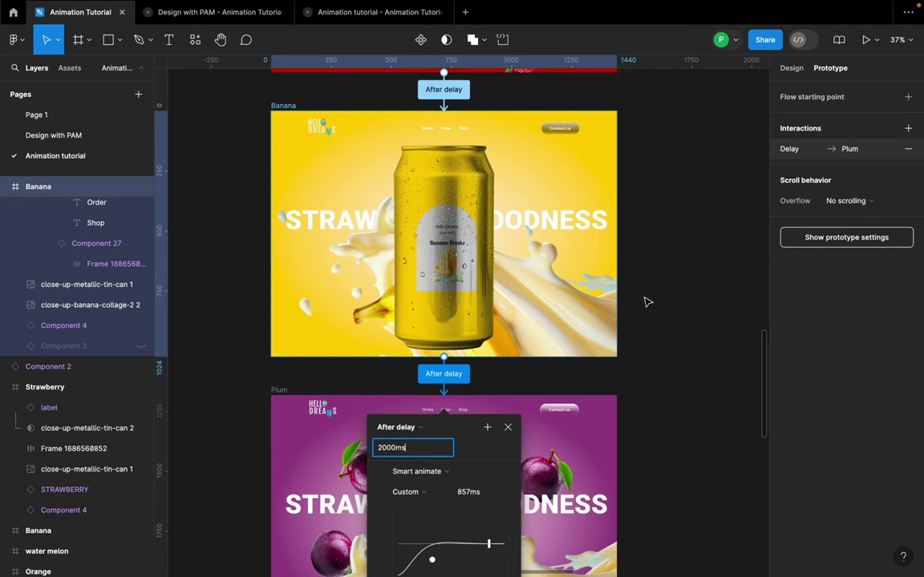
- Connect the Plum frame to the Orange frame with an after-delay trigger of 2000 ms
scroll(646, 312, down, 5)
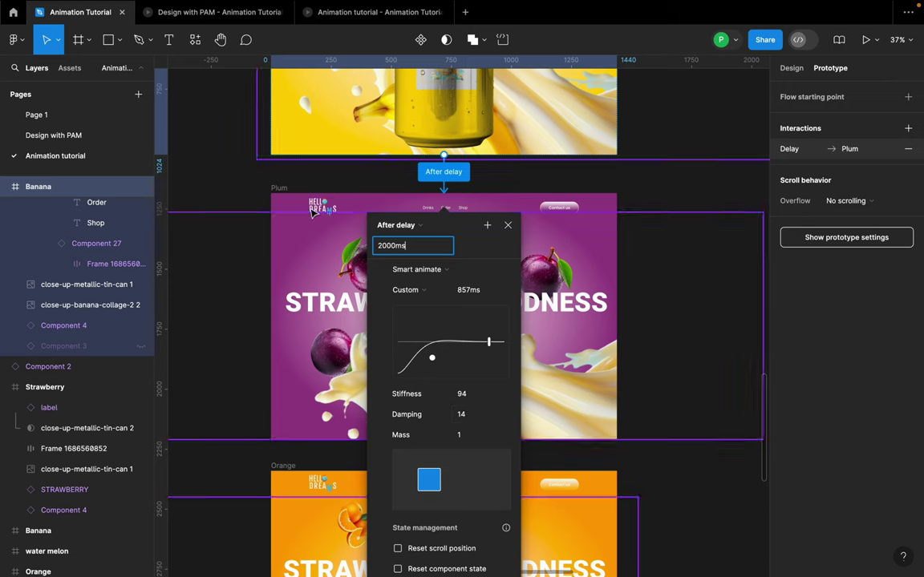
click(279, 188)
scroll(444, 255, down, 5)
drag(443, 232, 458, 278)
click(413, 296)
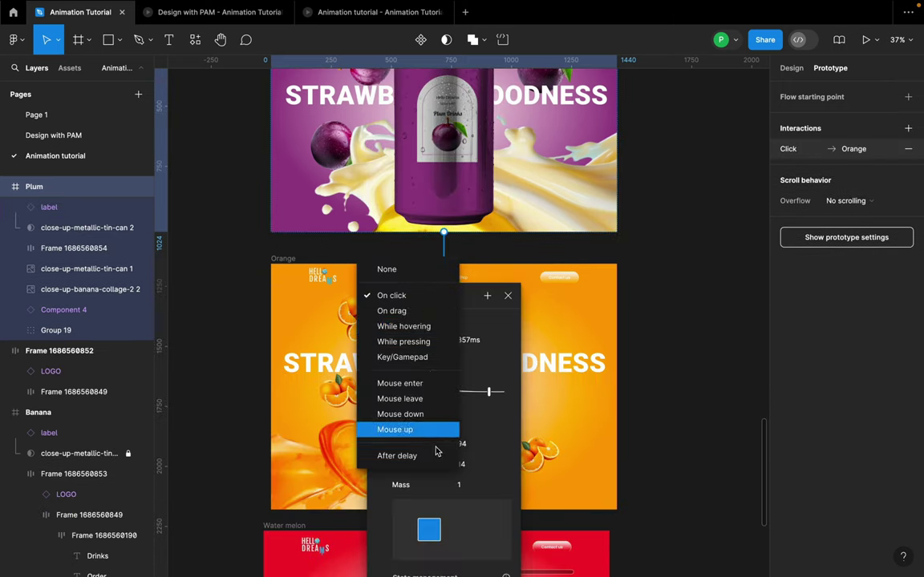
click(395, 454)
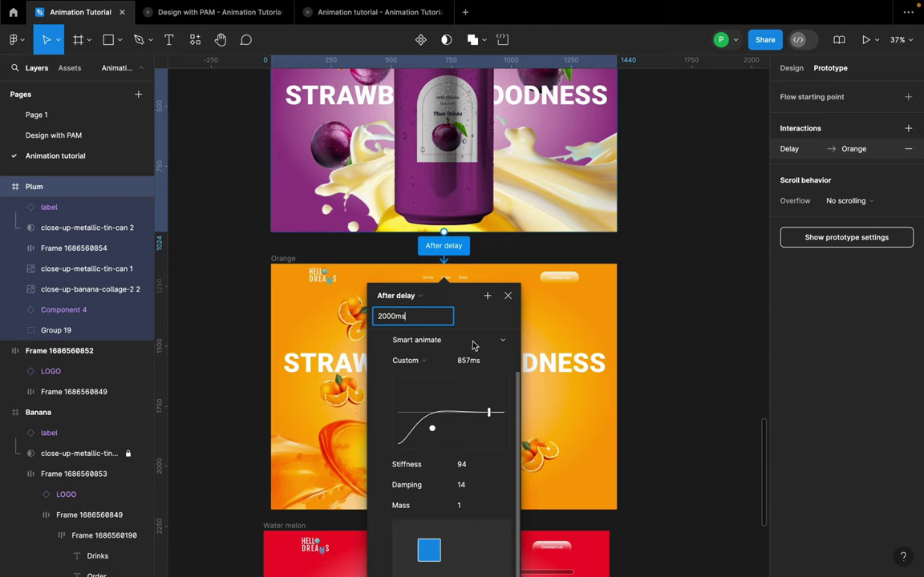
- Connect the Orange frame to the Water melon frame with an after-delay trigger of 2000 ms
scroll(319, 265, down, 1)
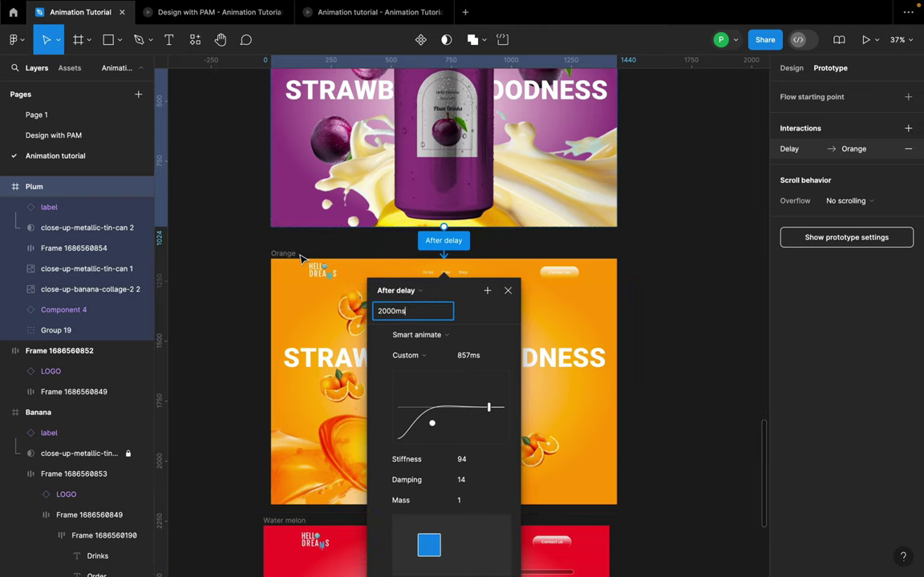
click(302, 258)
scroll(462, 278, down, 5)
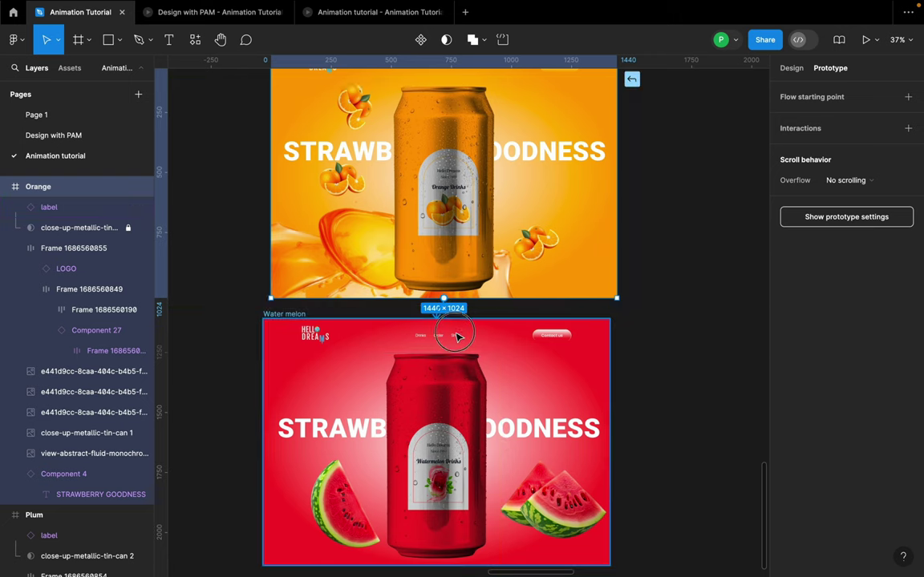
drag(445, 299, 442, 347)
click(404, 355)
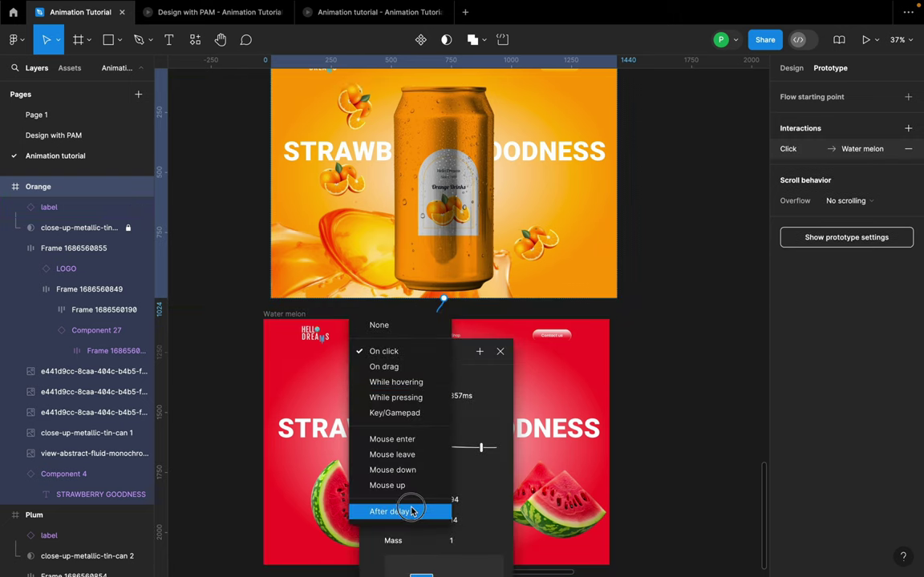
click(413, 508)
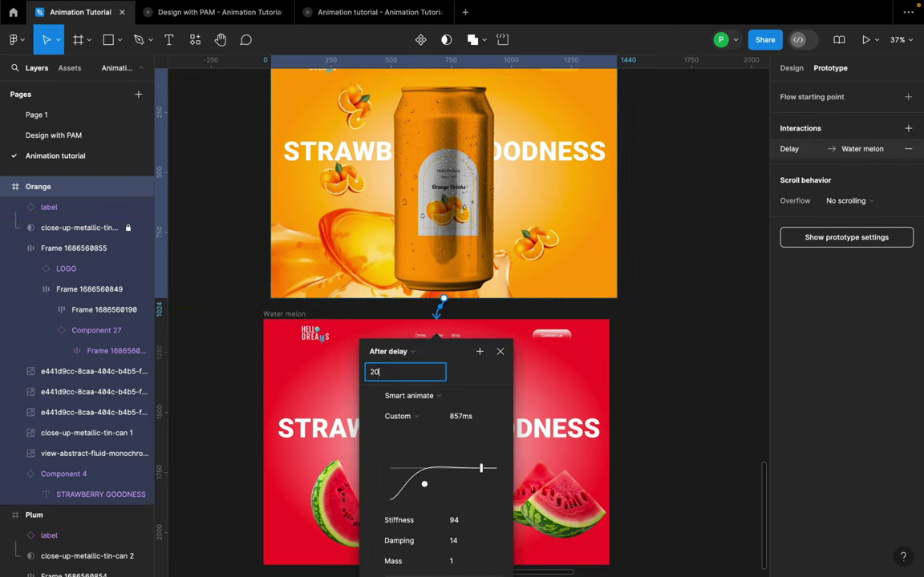
text(2000)
click(500, 352)
- Present the prototype starting from the Strawberry frame, close the presentation and return to the design file
scroll(394, 363, down, 5)
click(299, 107)
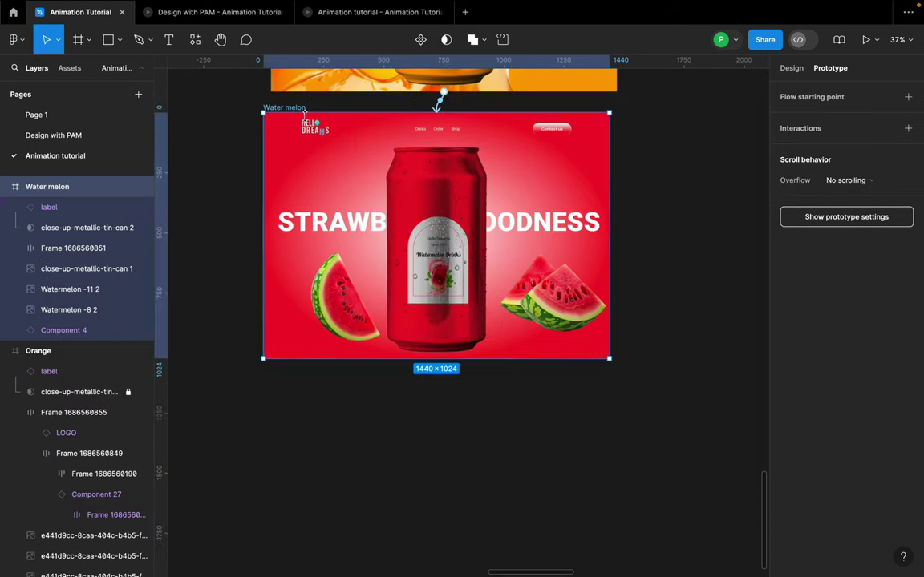
scroll(470, 306, down, 10)
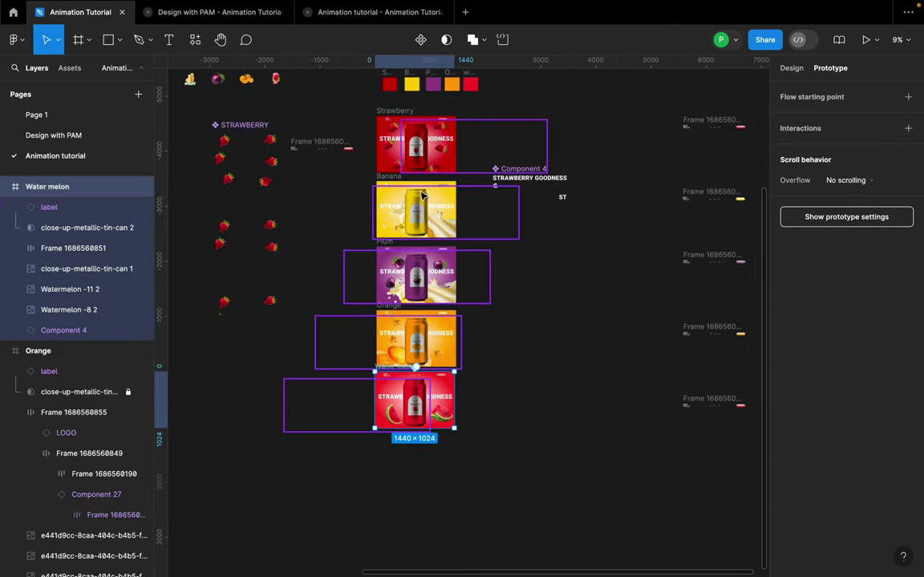
scroll(417, 117, up, 5)
click(315, 120)
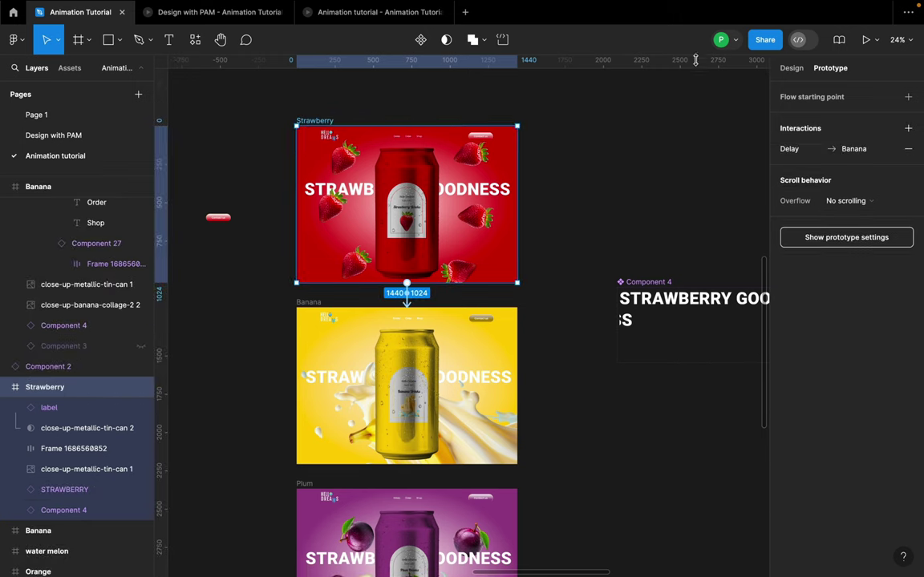
click(865, 42)
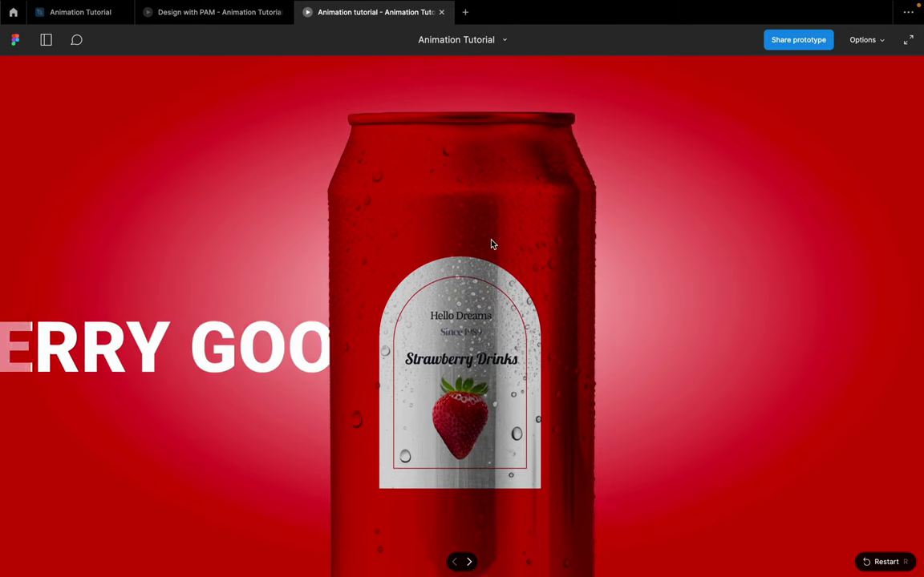
click(441, 12)
click(85, 16)
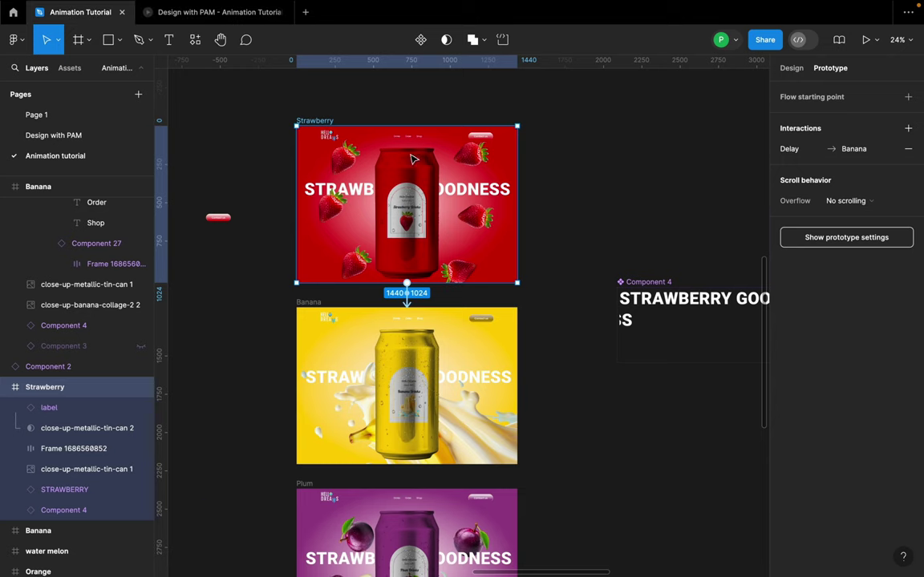
- Play the prototype from the Strawberry frame in an enlarged inline preview window and close it
click(869, 46)
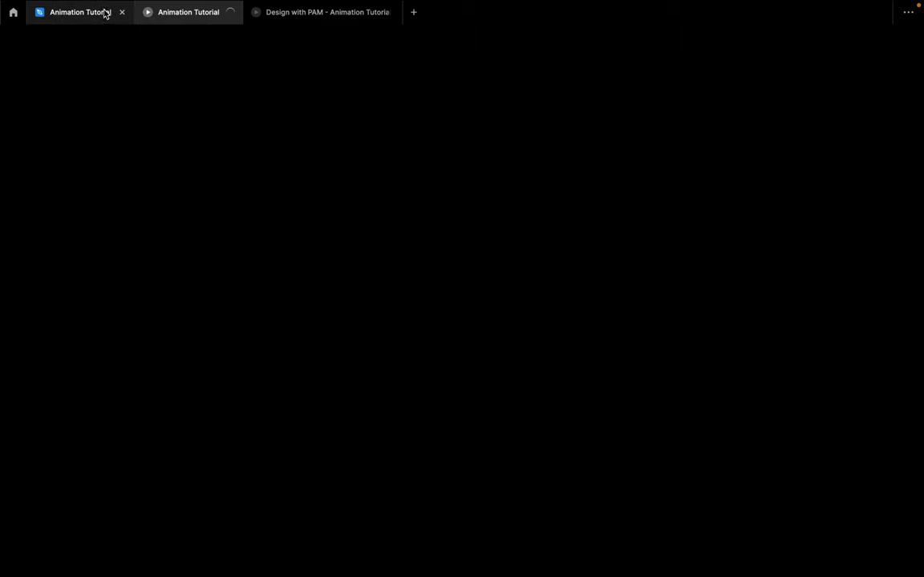
click(103, 12)
click(876, 46)
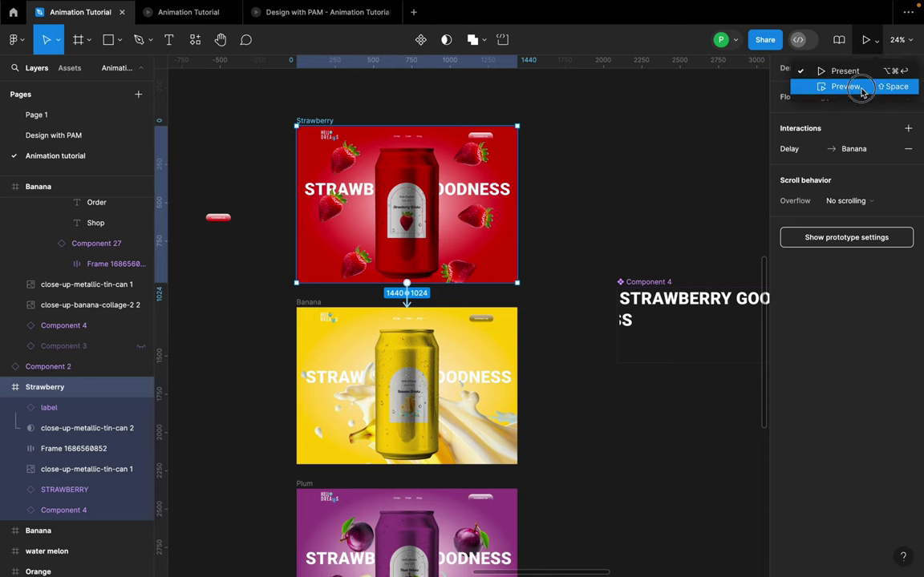
click(860, 89)
drag(405, 300, 606, 494)
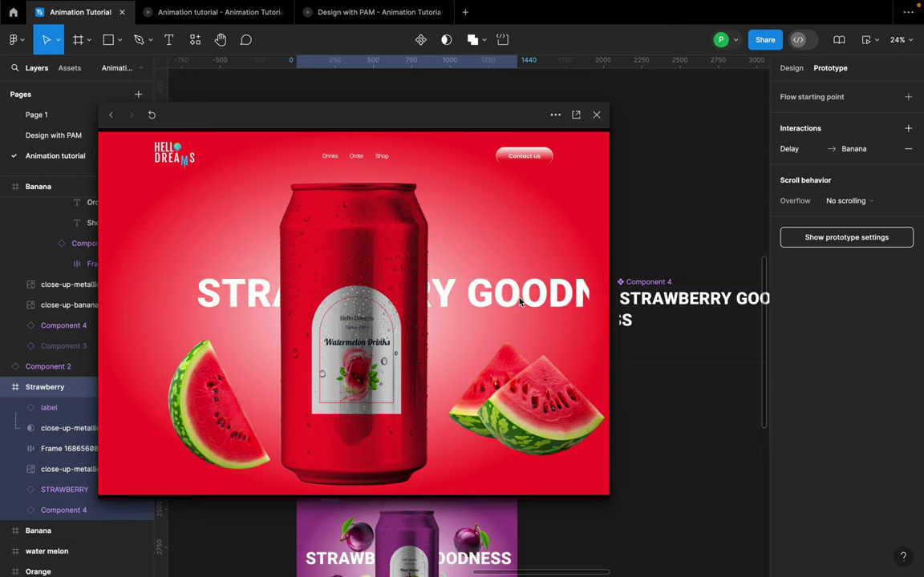
click(596, 114)
- Connect the Water melon frame back to the Strawberry frame with an after-delay trigger
scroll(463, 347, down, 3)
scroll(463, 348, down, 3)
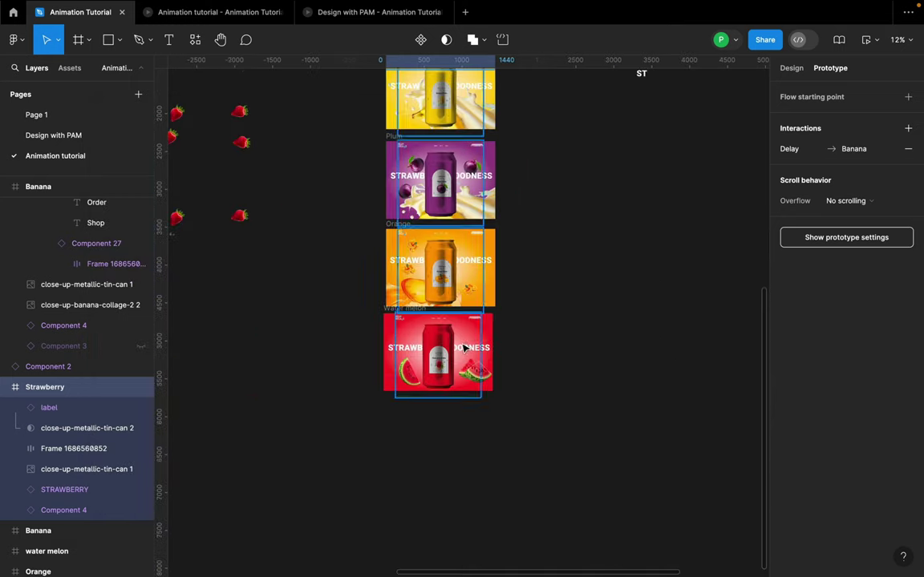
scroll(464, 347, up, 3)
click(458, 449)
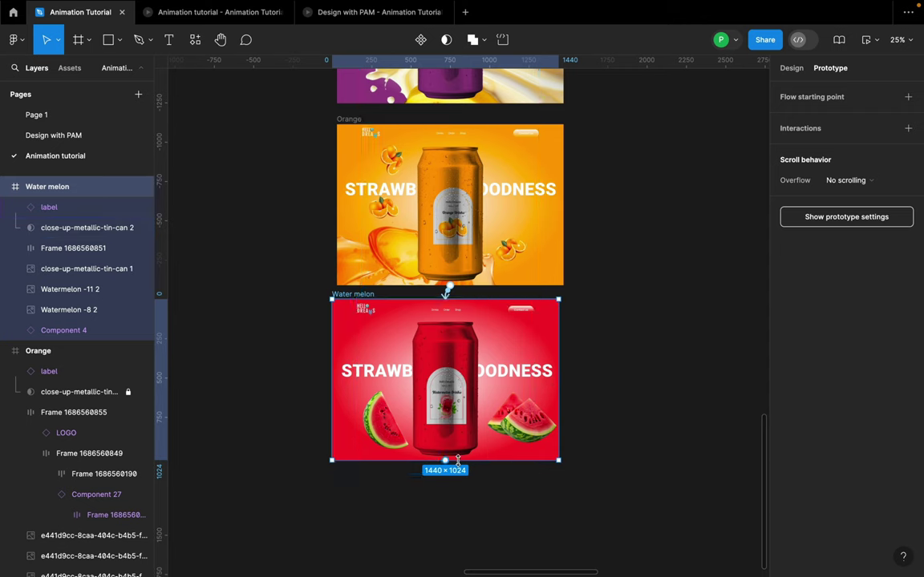
drag(559, 376, 701, 192)
scroll(697, 307, down, 5)
scroll(476, 210, up, 3)
click(546, 207)
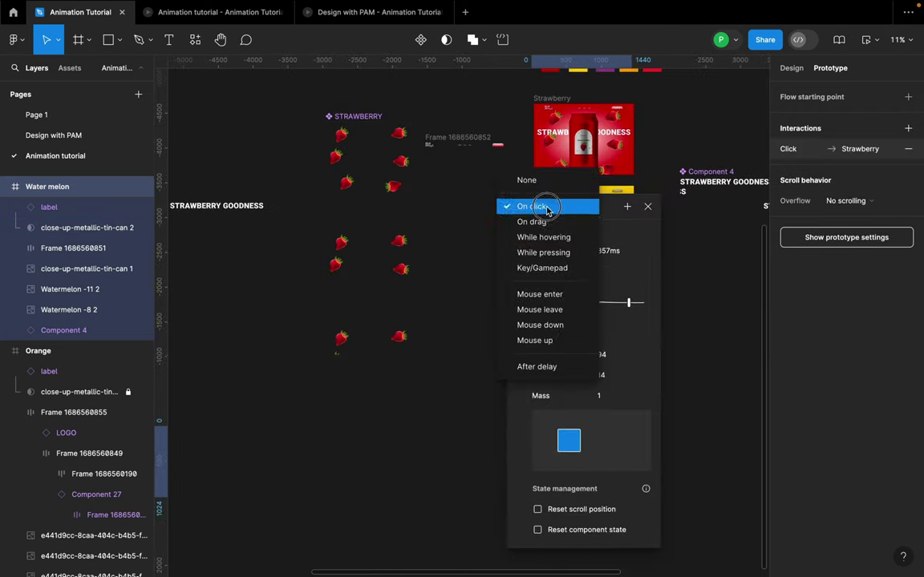
click(551, 368)
click(542, 231)
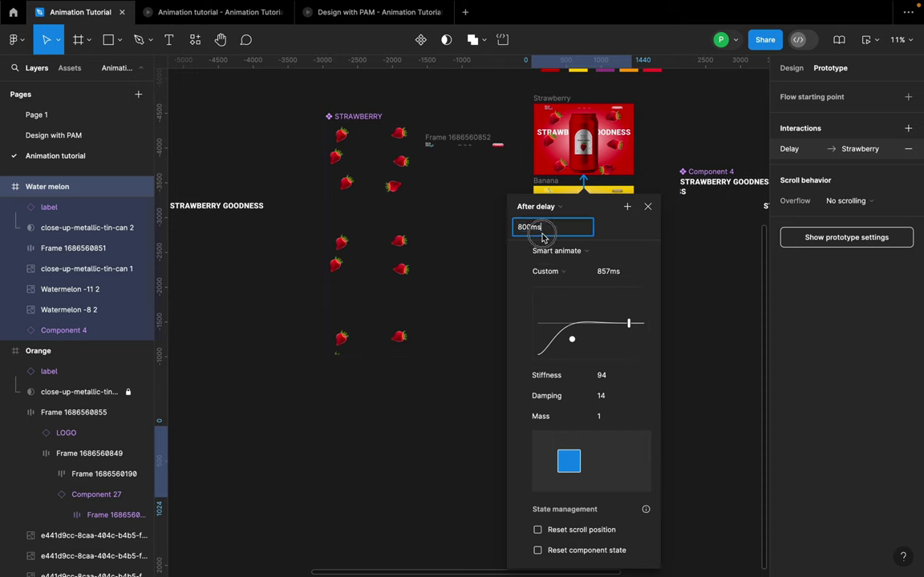
- Preview the looping prototype from the Strawberry frame and move the preview window clear of the frames
click(548, 97)
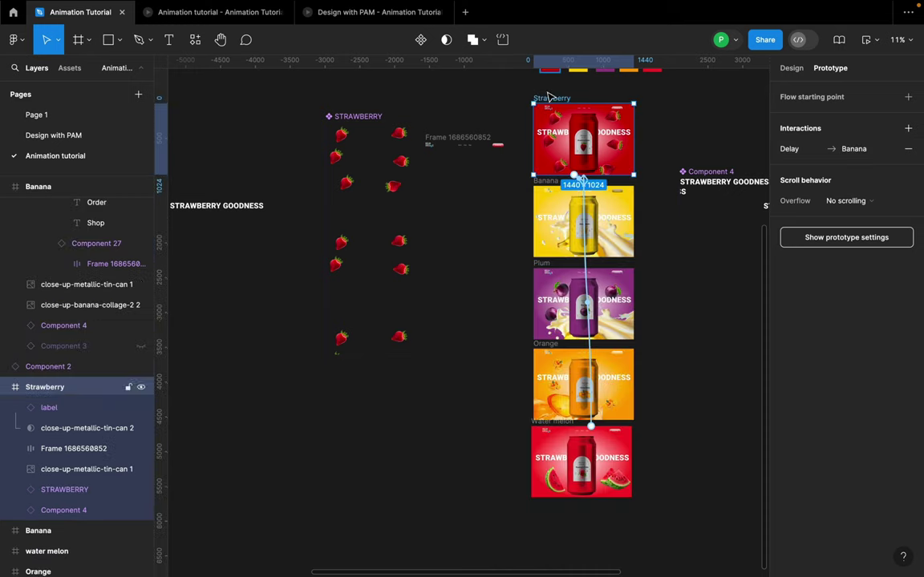
click(864, 42)
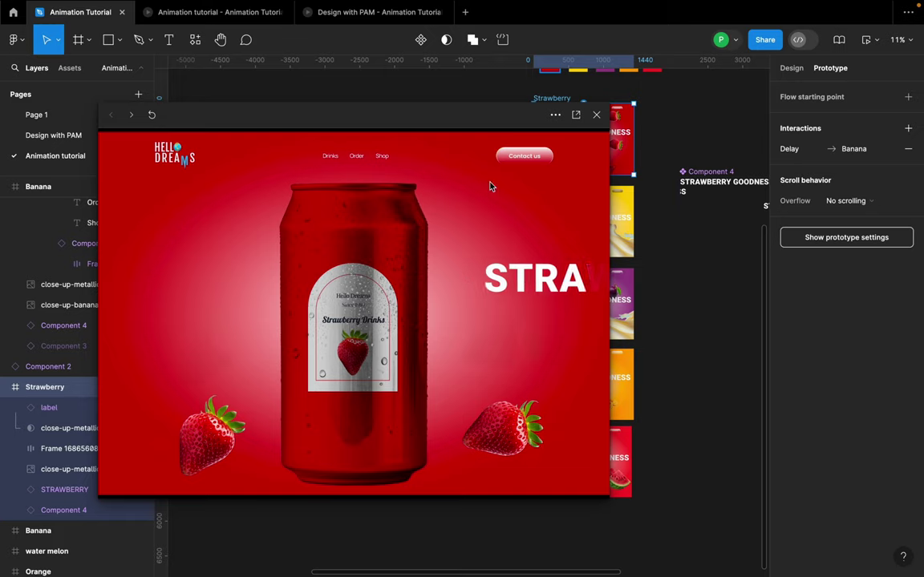
click(485, 118)
drag(485, 118, 375, 113)
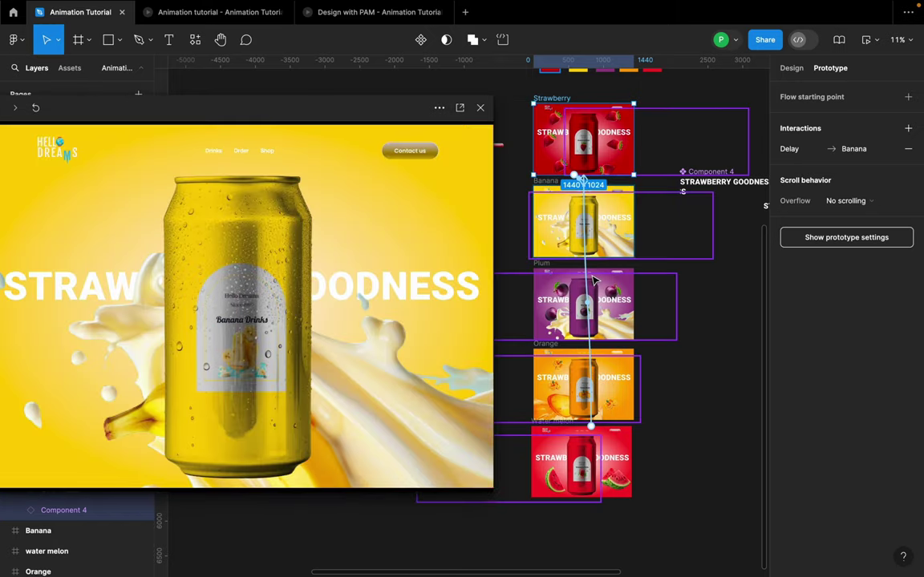
- Set the delay of the Water melon-to-Strawberry interaction to 2000 ms
click(590, 283)
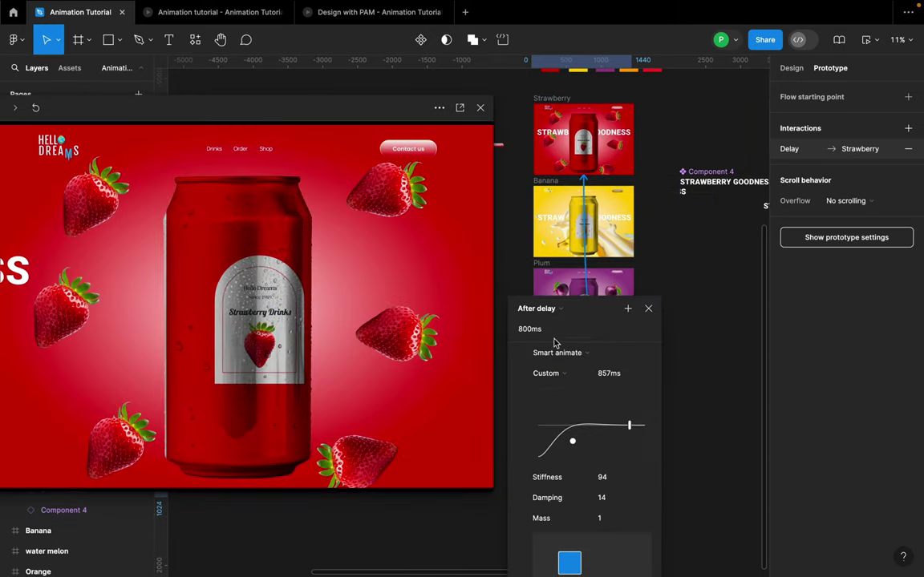
click(543, 330)
text(2000)
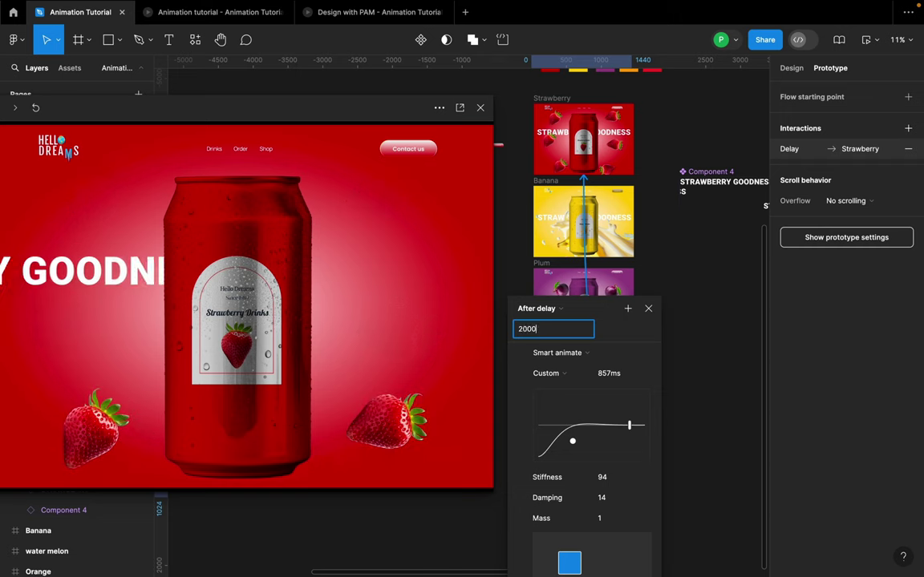
text(ms)
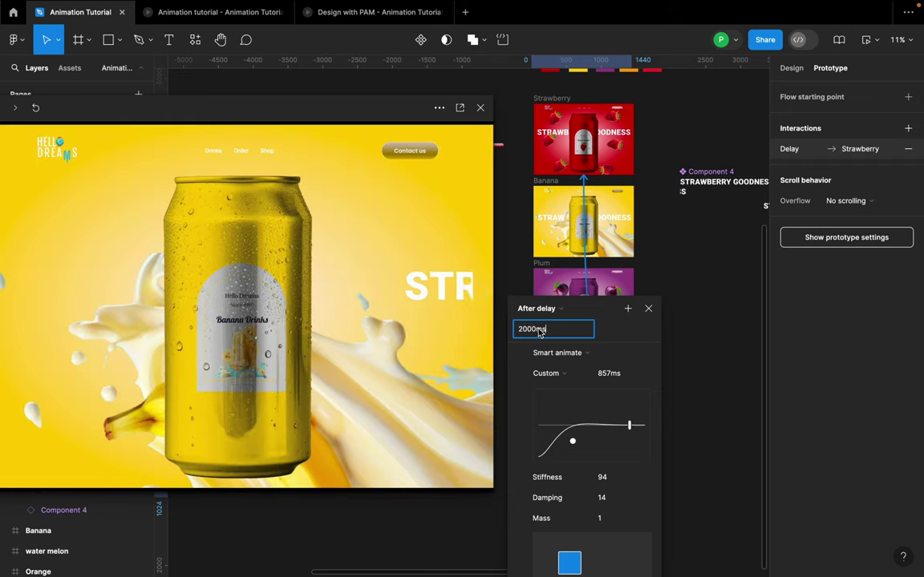
click(648, 309)
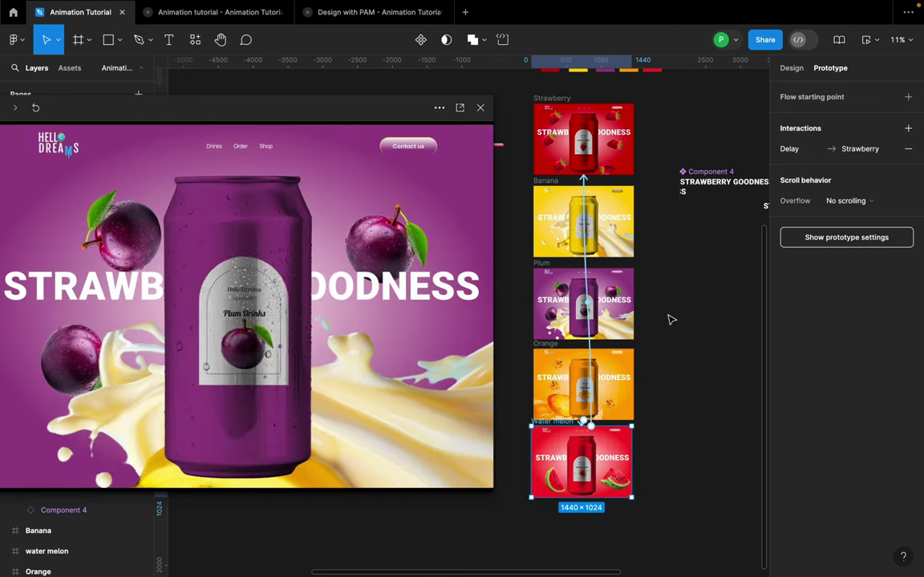
scroll(666, 319, left, 2)
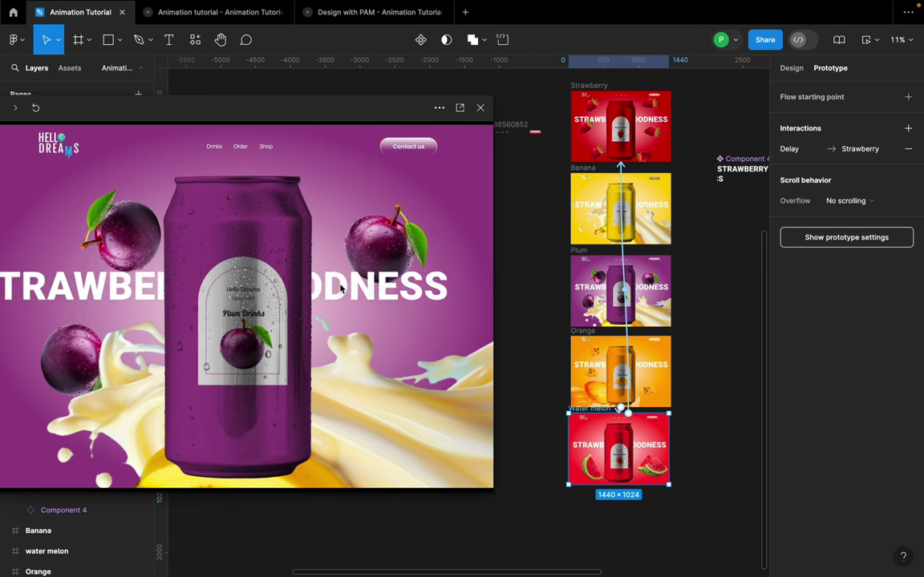